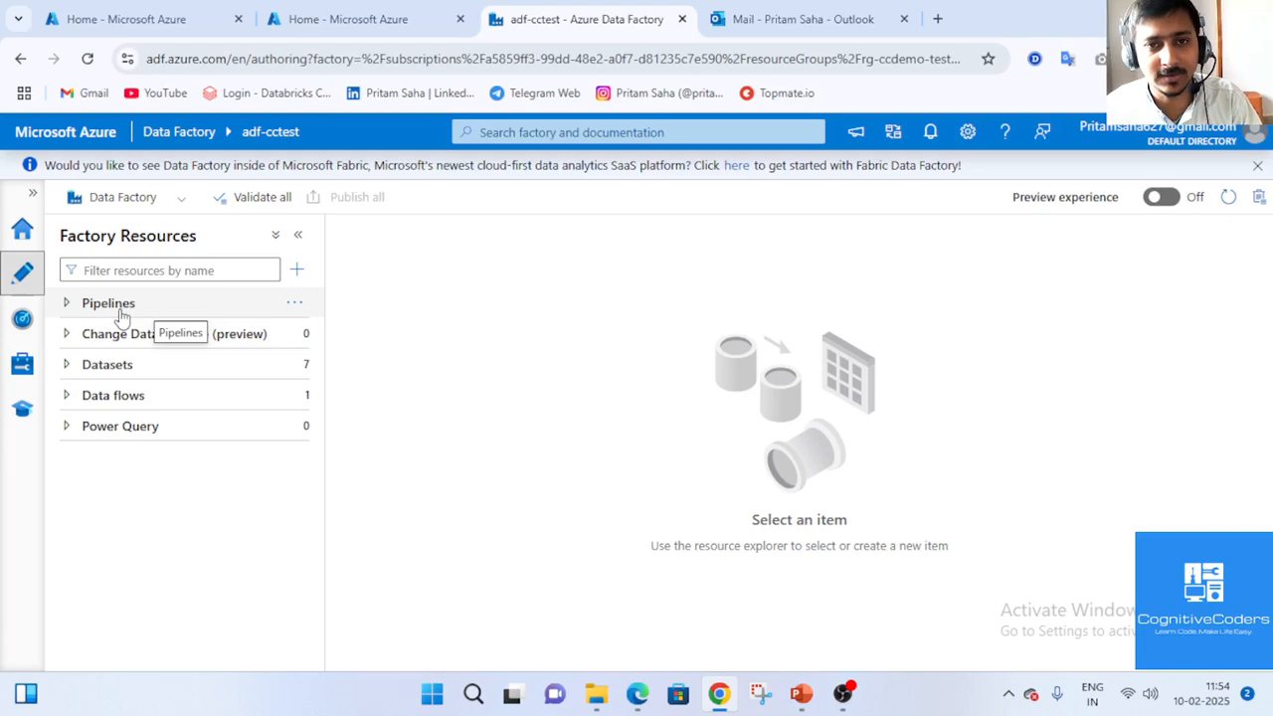
Switch to the Azure portal home page browser tab.
left_click(387, 16)
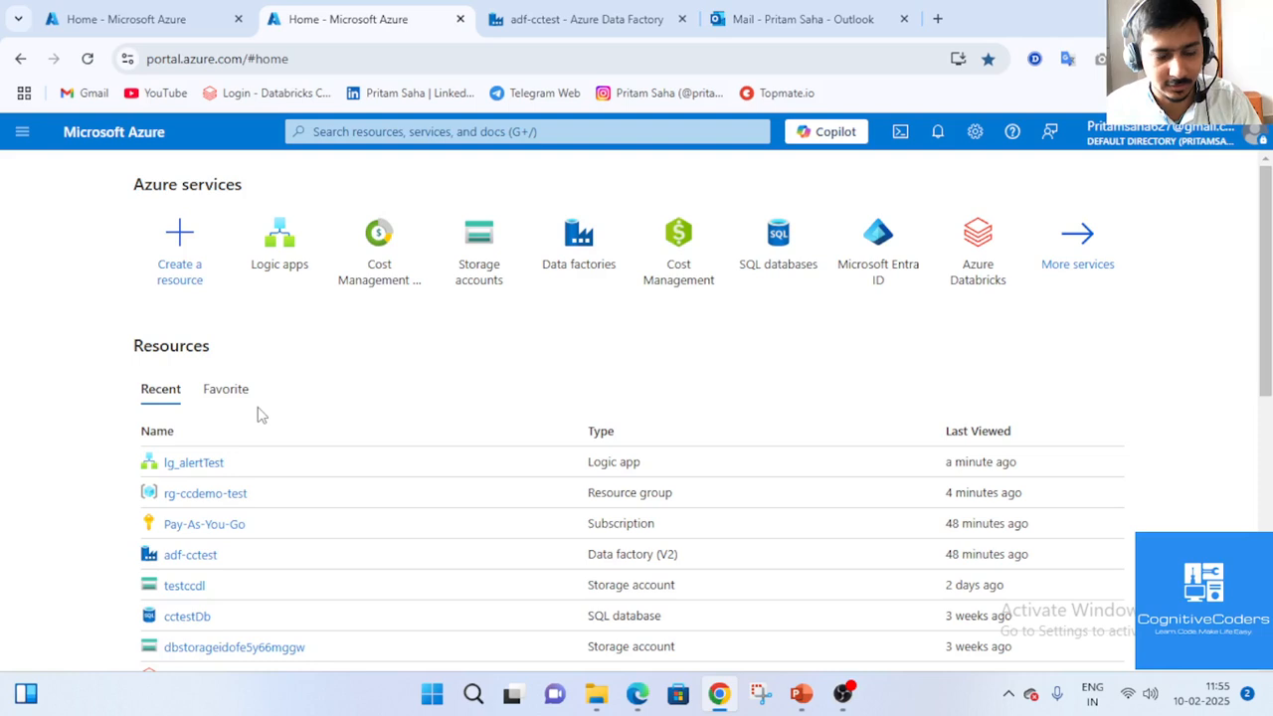
Open lg_alertTest from Recent resources and go to its Logic app designer.
right_click(204, 472)
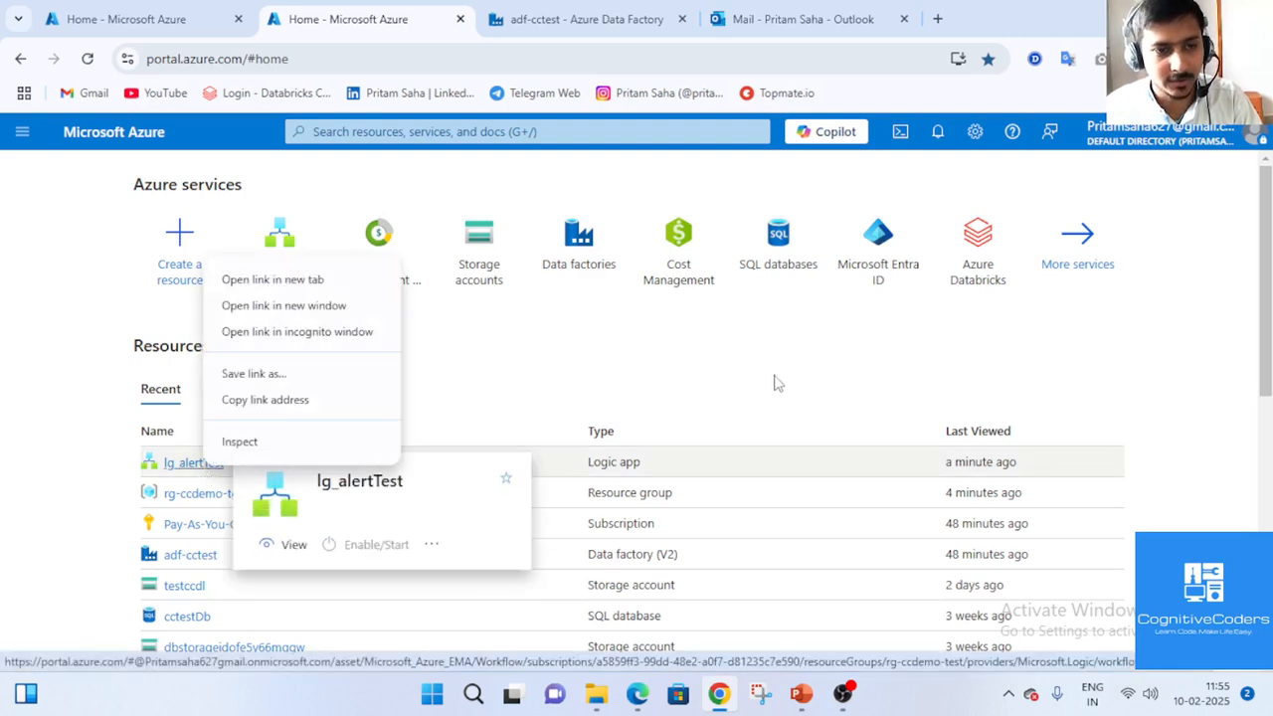
key("Escape")
left_click(194, 462)
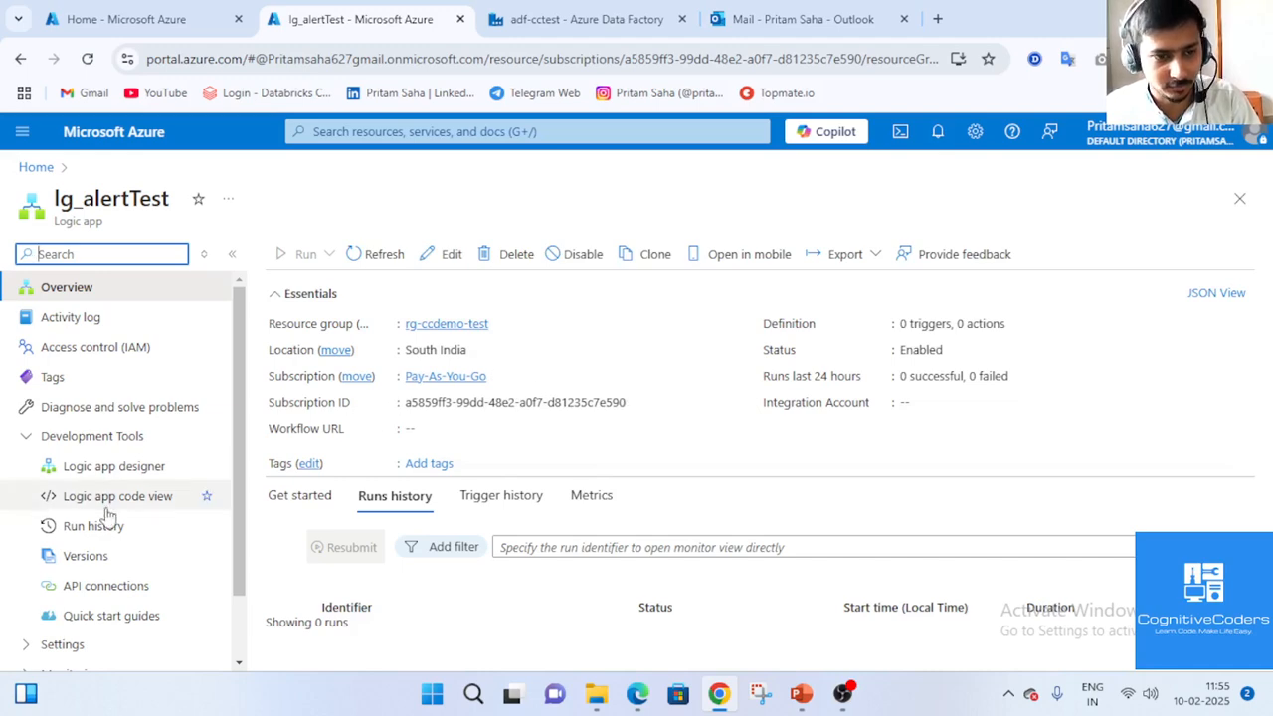
left_click(90, 467)
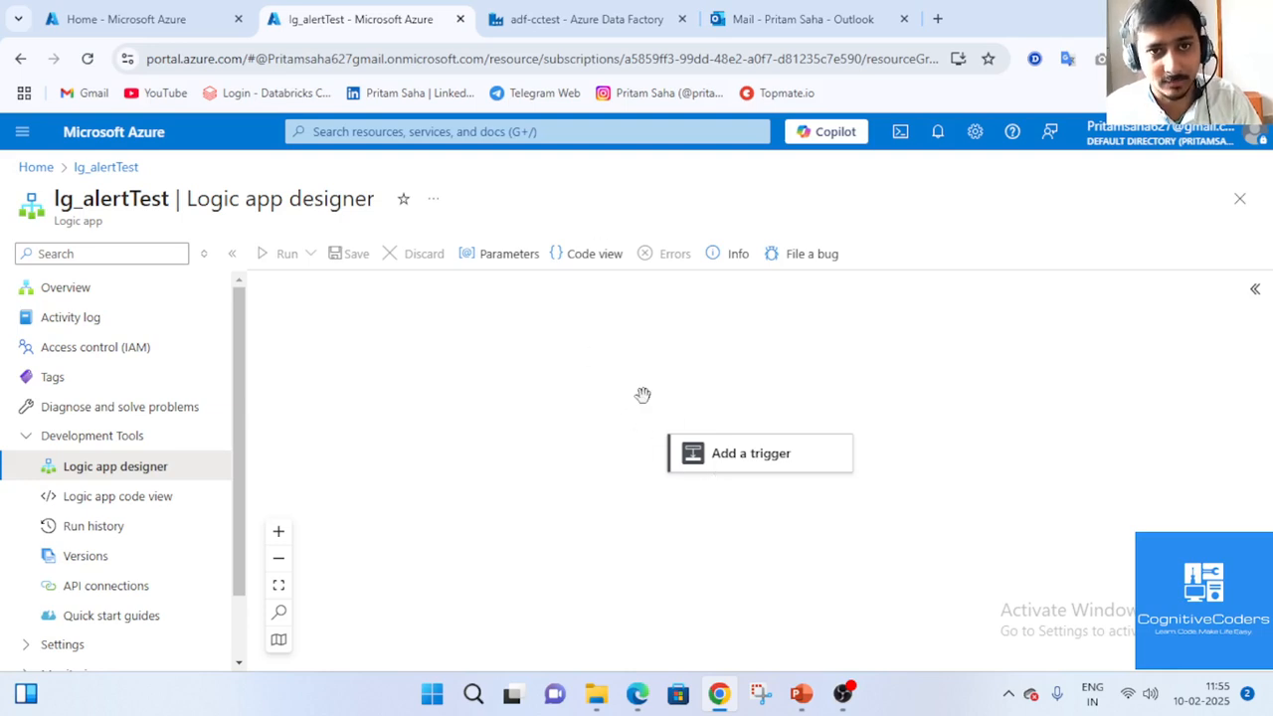
left_click(571, 15)
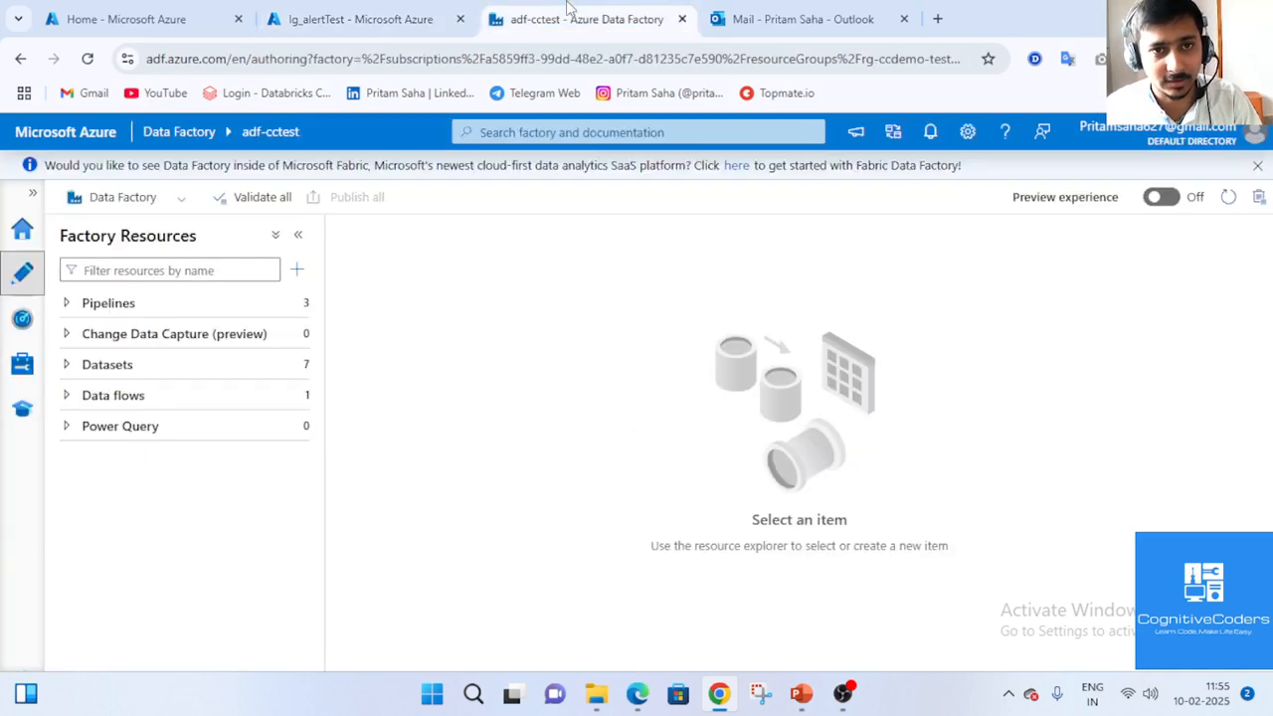
Return to the lg_alertTest designer and browse the available triggers under Add a trigger.
left_click(296, 10)
left_click(760, 453)
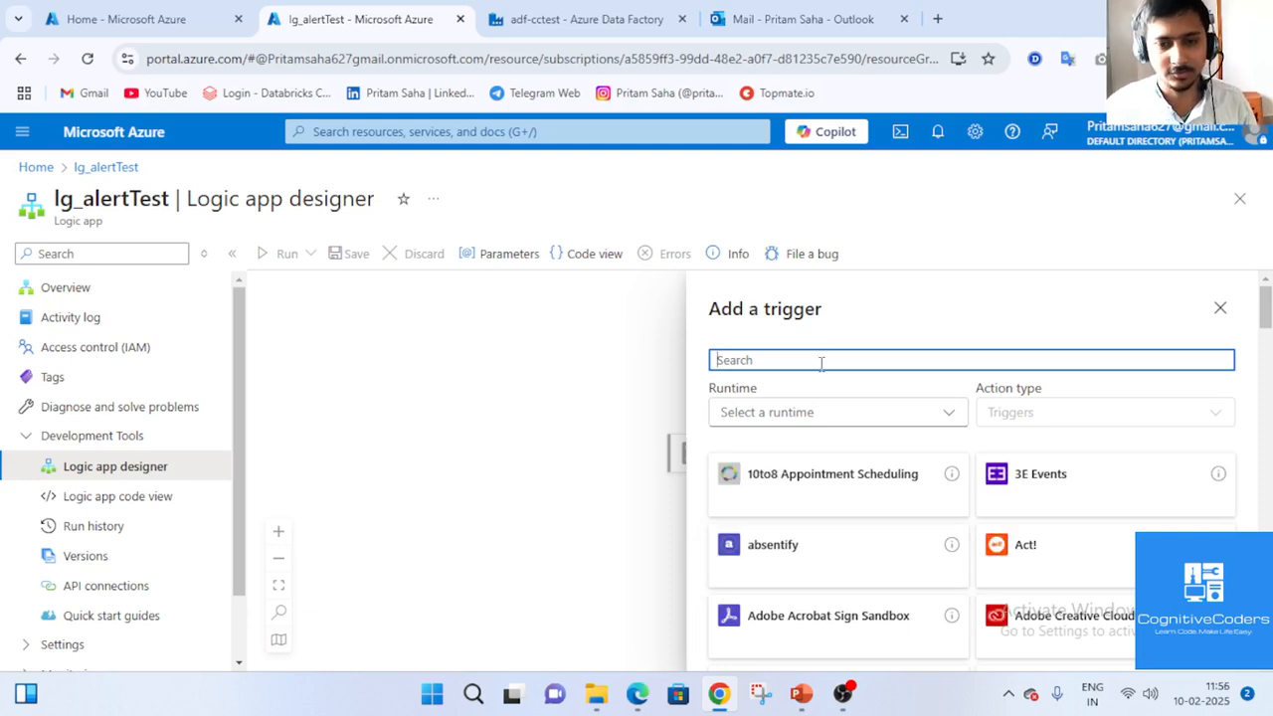
scroll(843, 560, "down", 5)
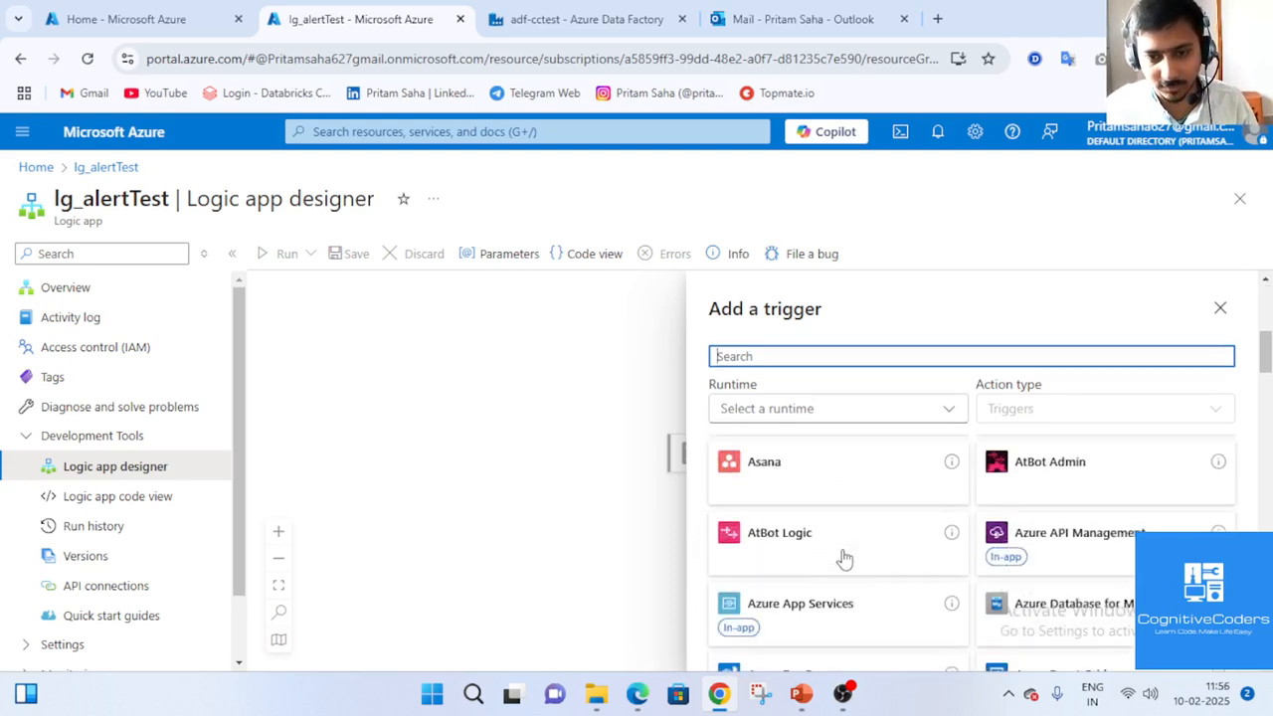
scroll(843, 560, "down", 3)
scroll(844, 560, "up", 3)
scroll(844, 560, "down", 2)
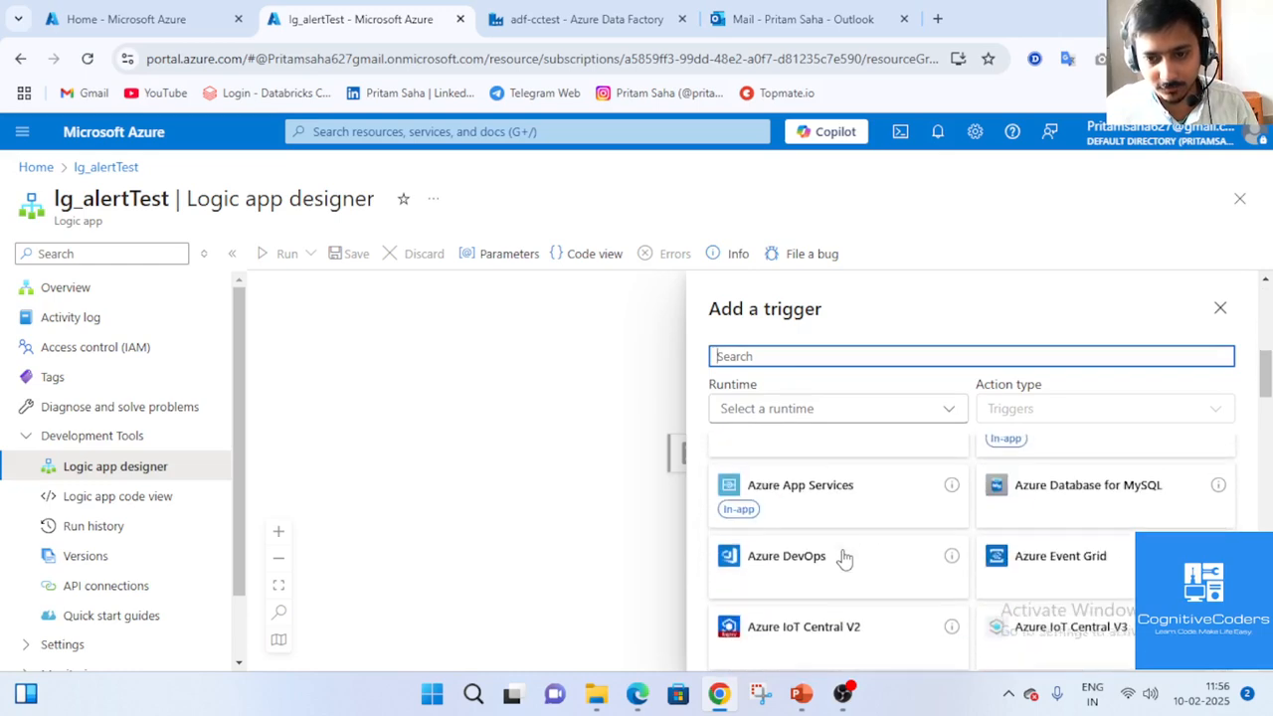
scroll(844, 560, "down", 3)
scroll(843, 560, "up", 10)
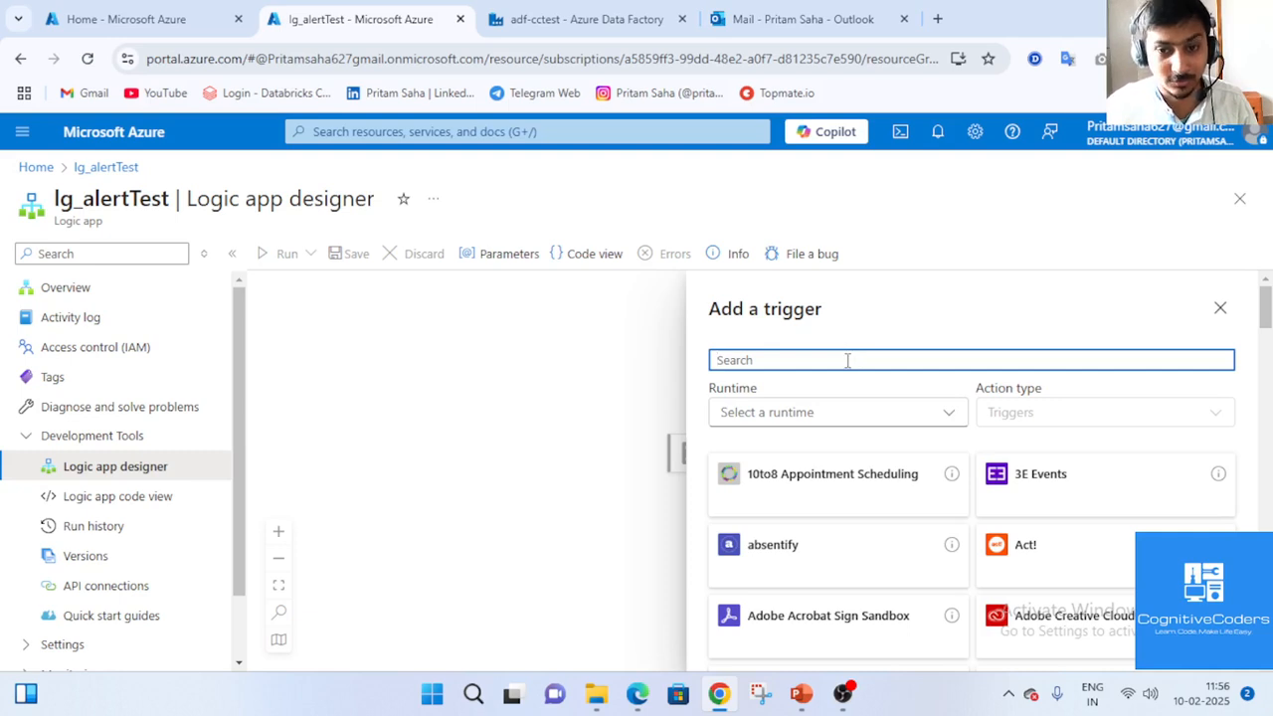
Search 'request' and add the When a HTTP request is received trigger.
type("re")
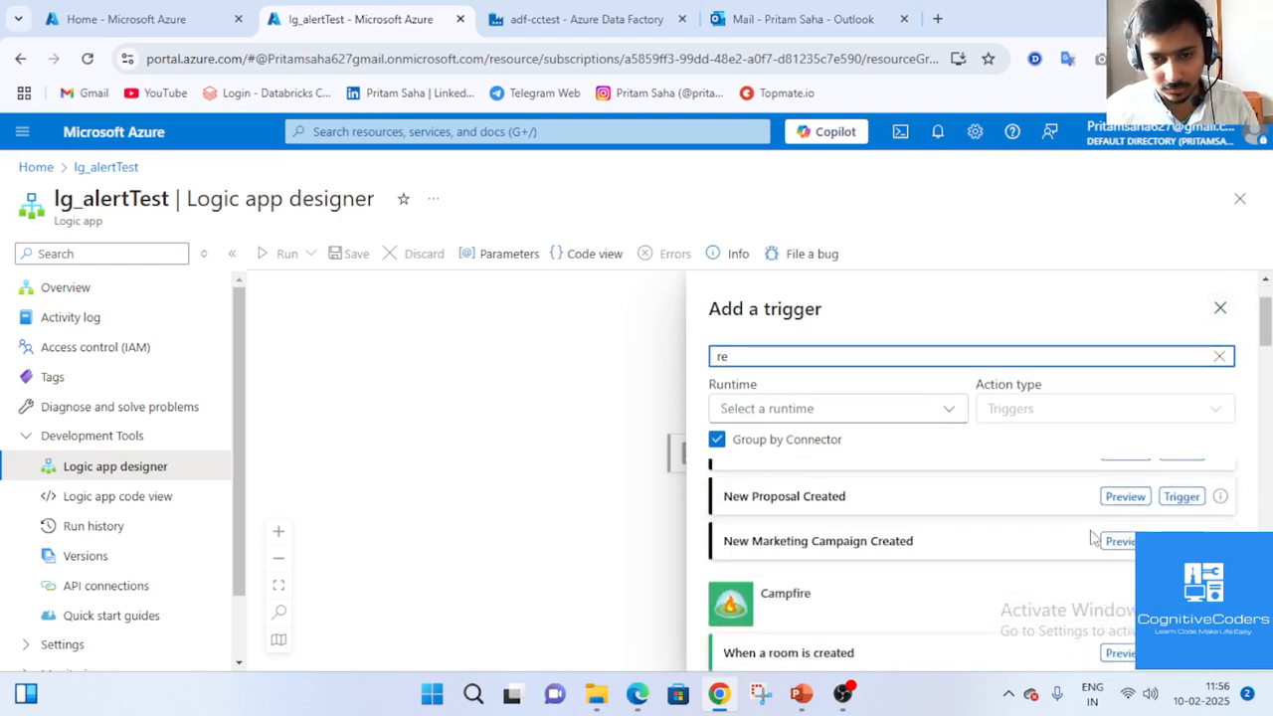
left_click(1220, 356)
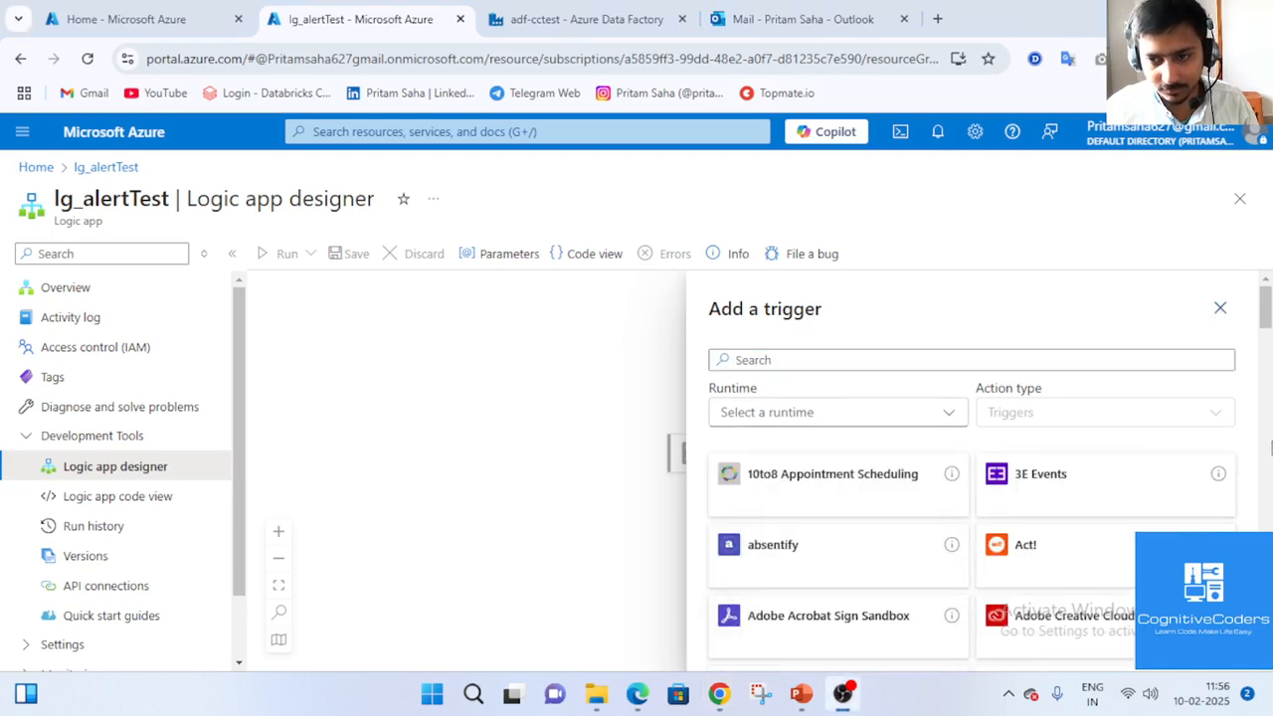
scroll(1254, 478, "down", 20)
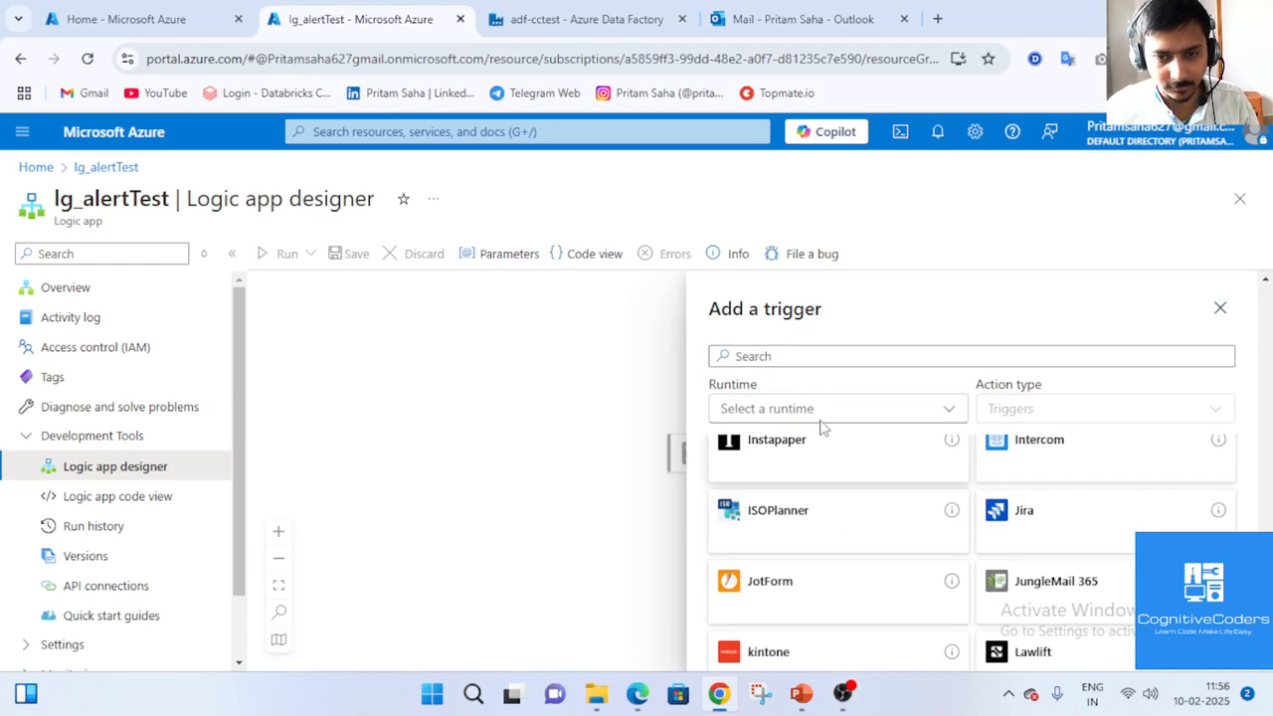
left_click(798, 355)
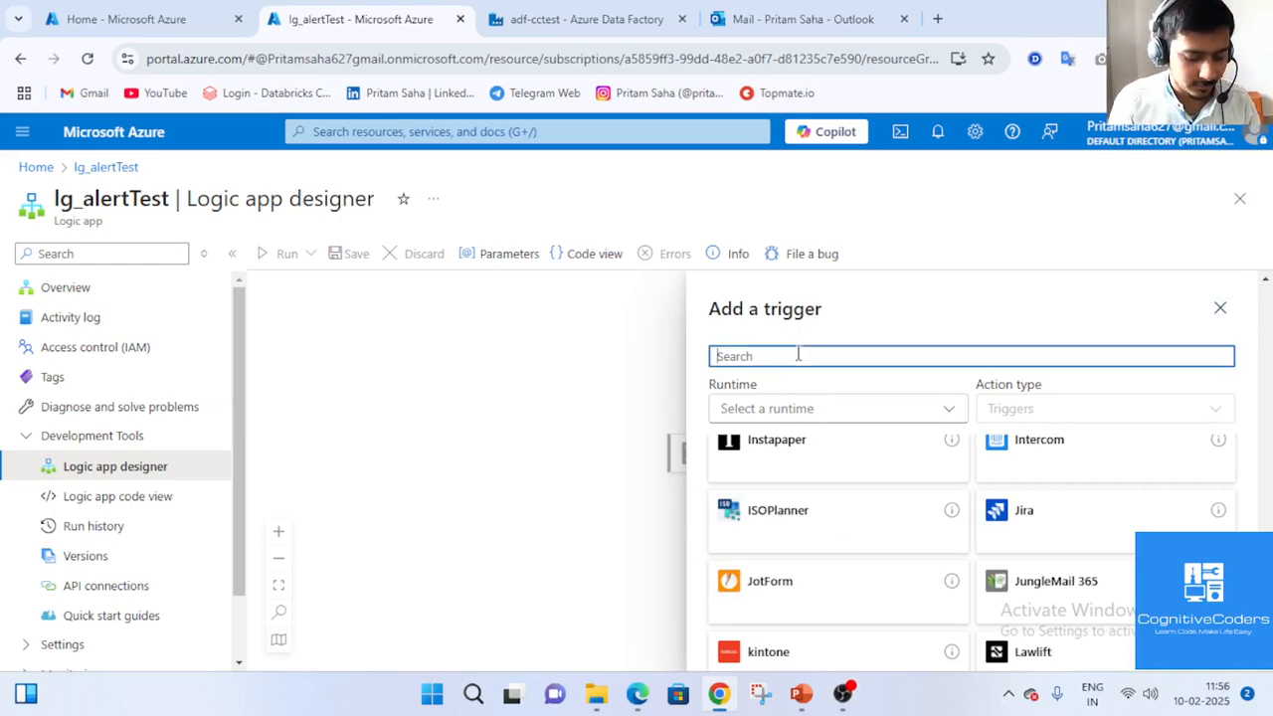
type("requ")
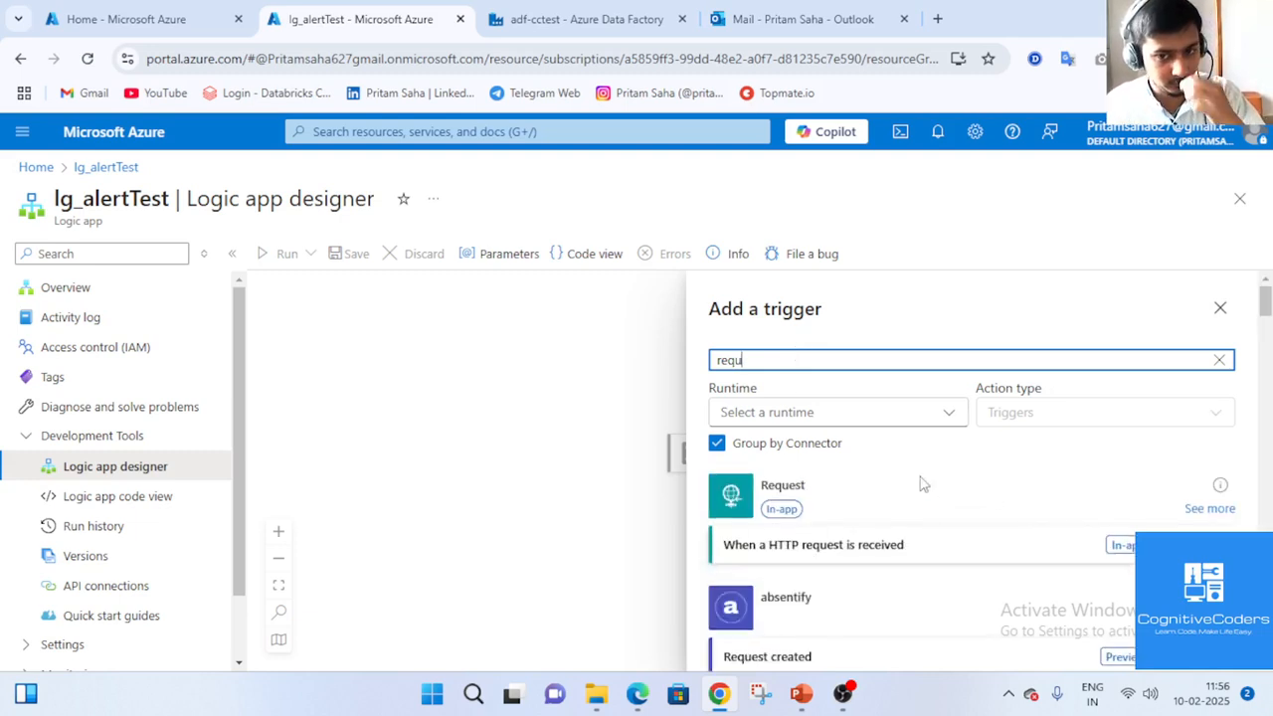
left_click(848, 694)
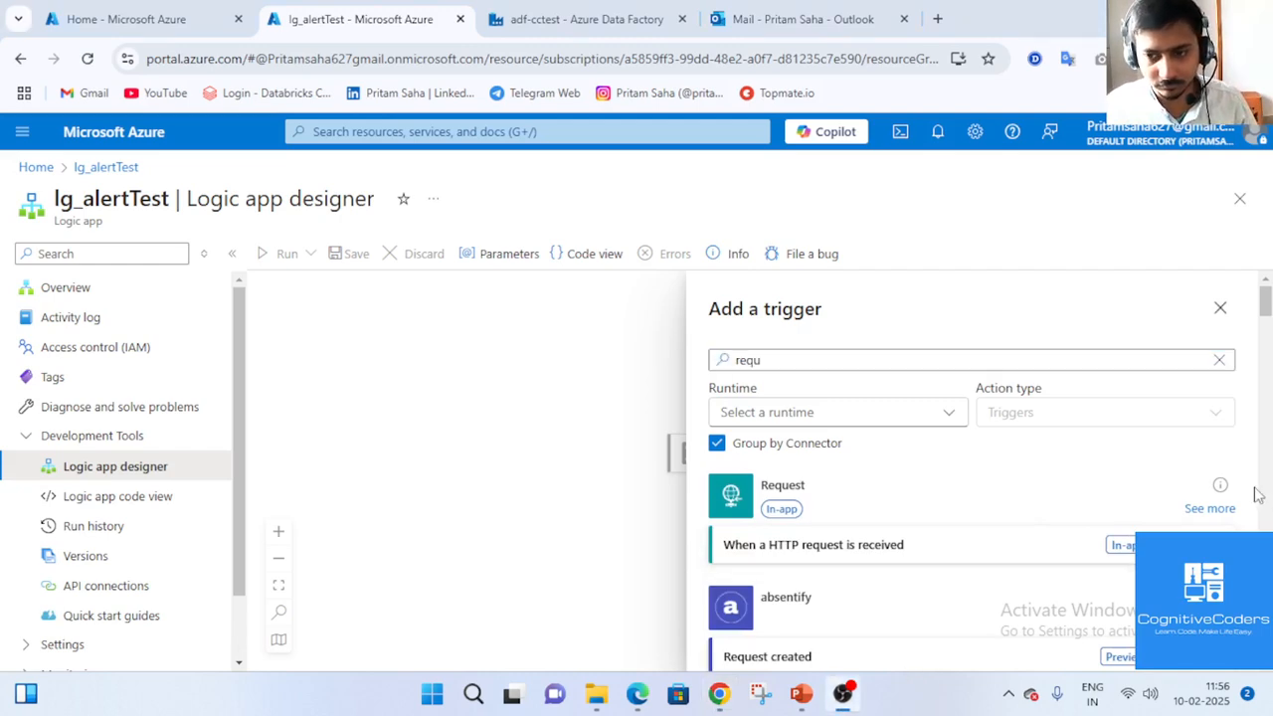
left_click(698, 425)
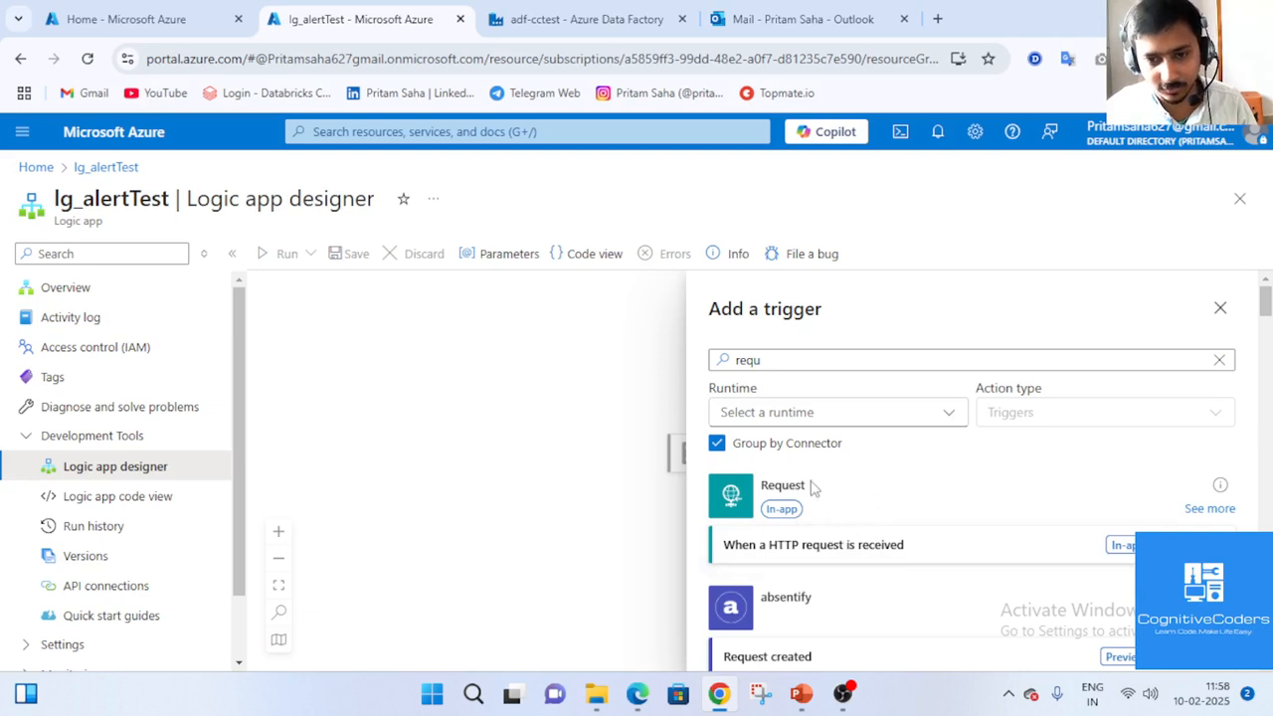
left_click(866, 543)
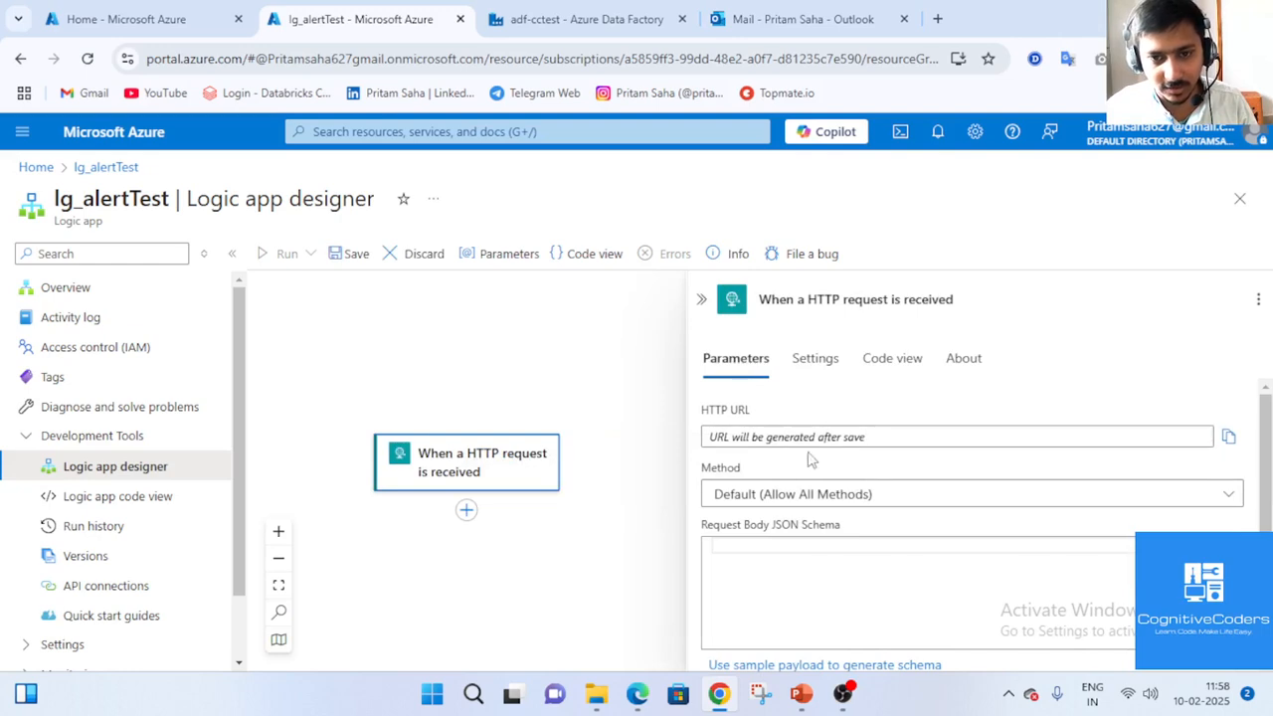
Set the HTTP request trigger's Method parameter to POST.
scroll(827, 491, "down", 1)
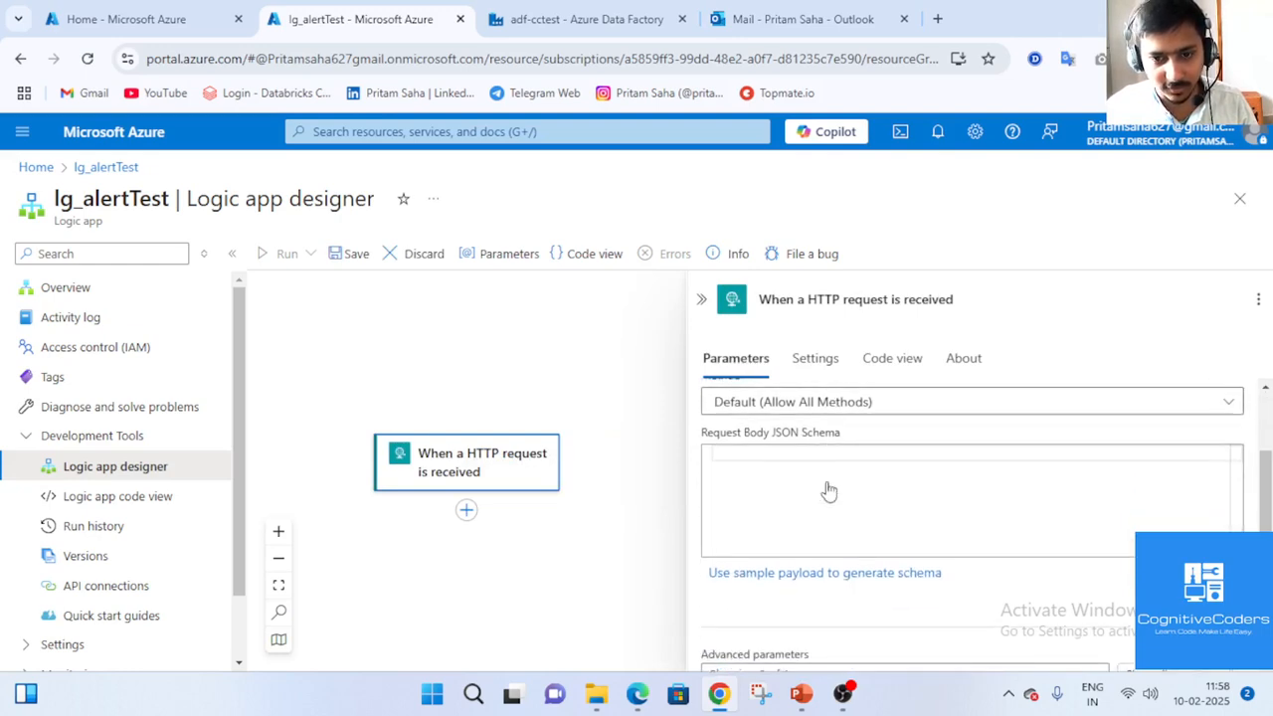
scroll(826, 491, "up", 1)
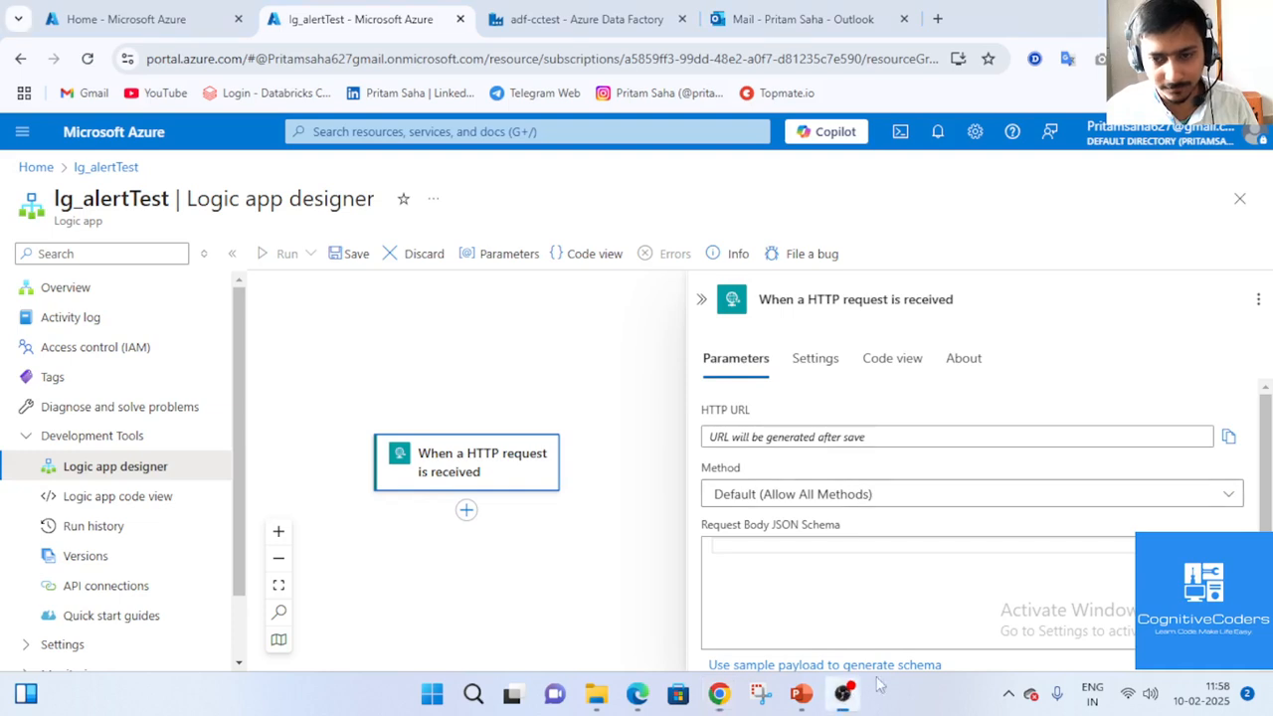
scroll(1251, 493, "down", 1)
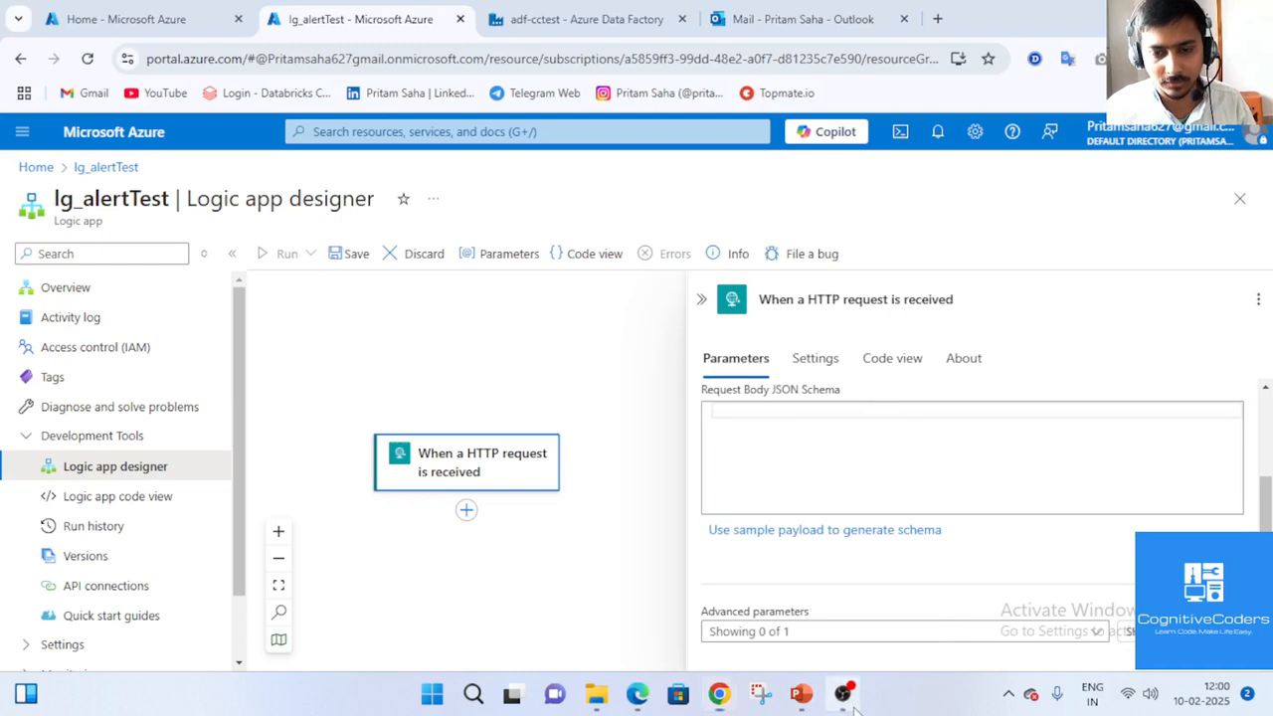
scroll(885, 557, "up", 2)
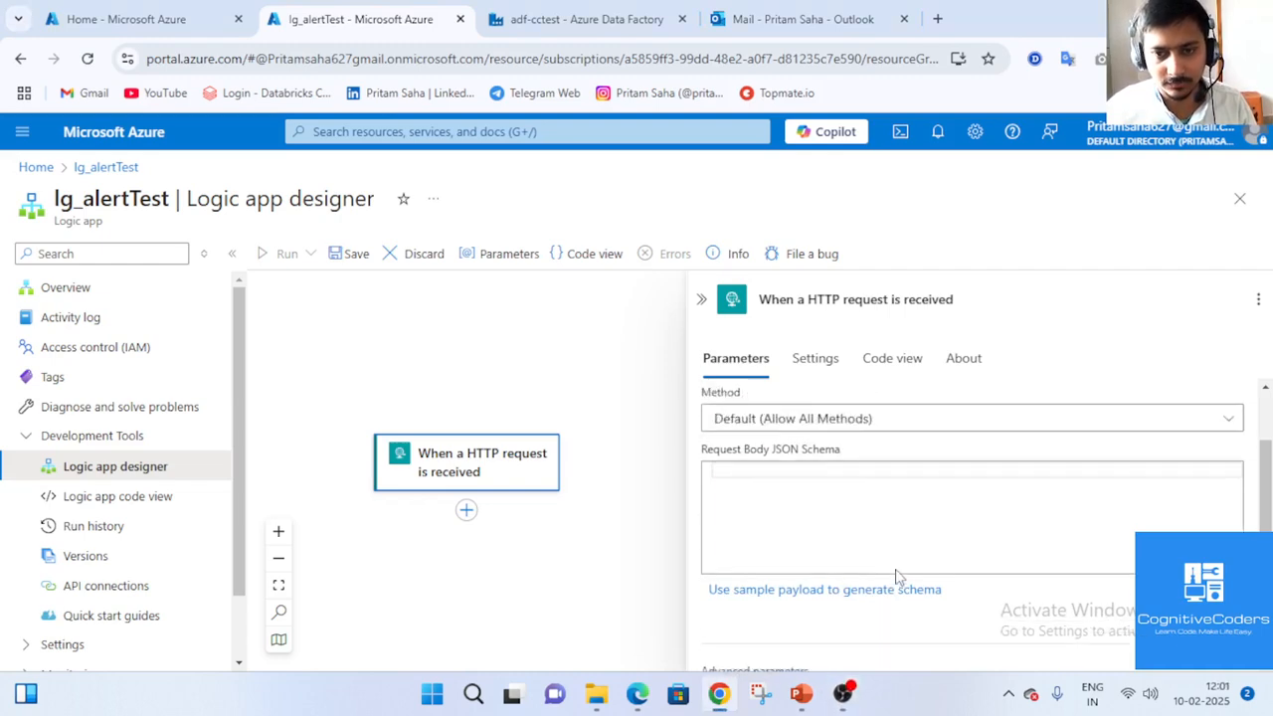
left_click(902, 492)
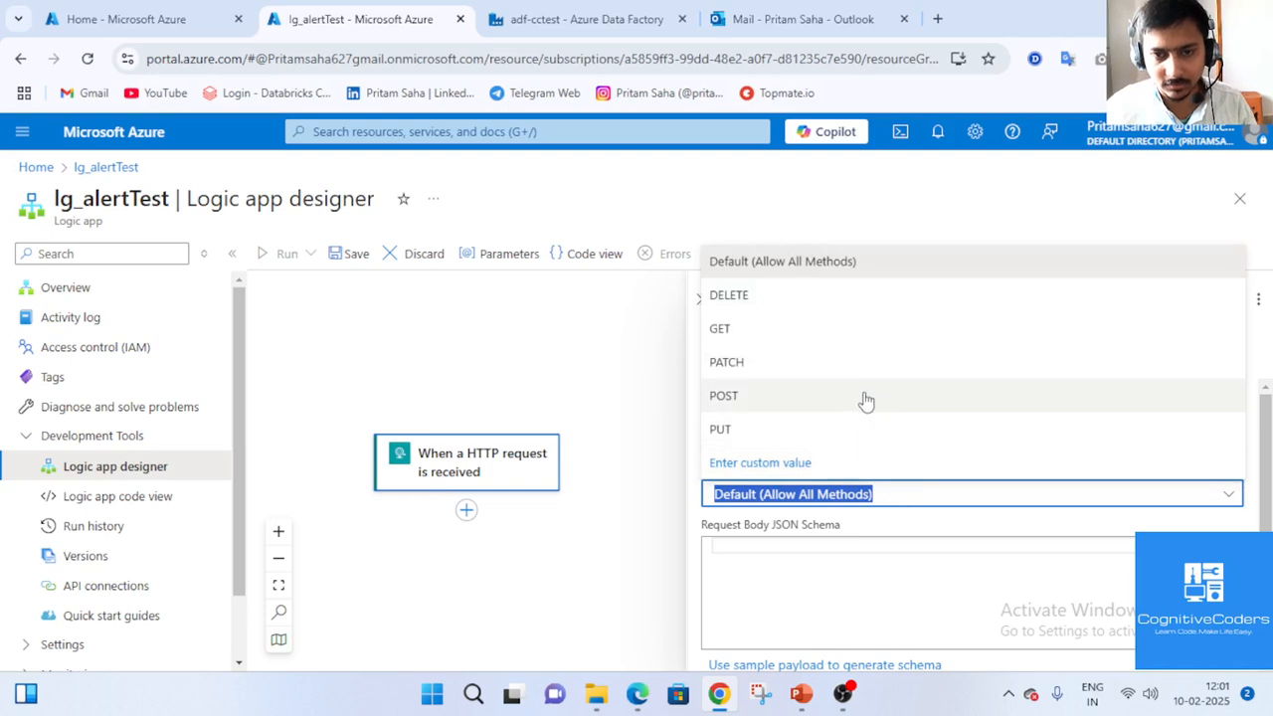
left_click(865, 399)
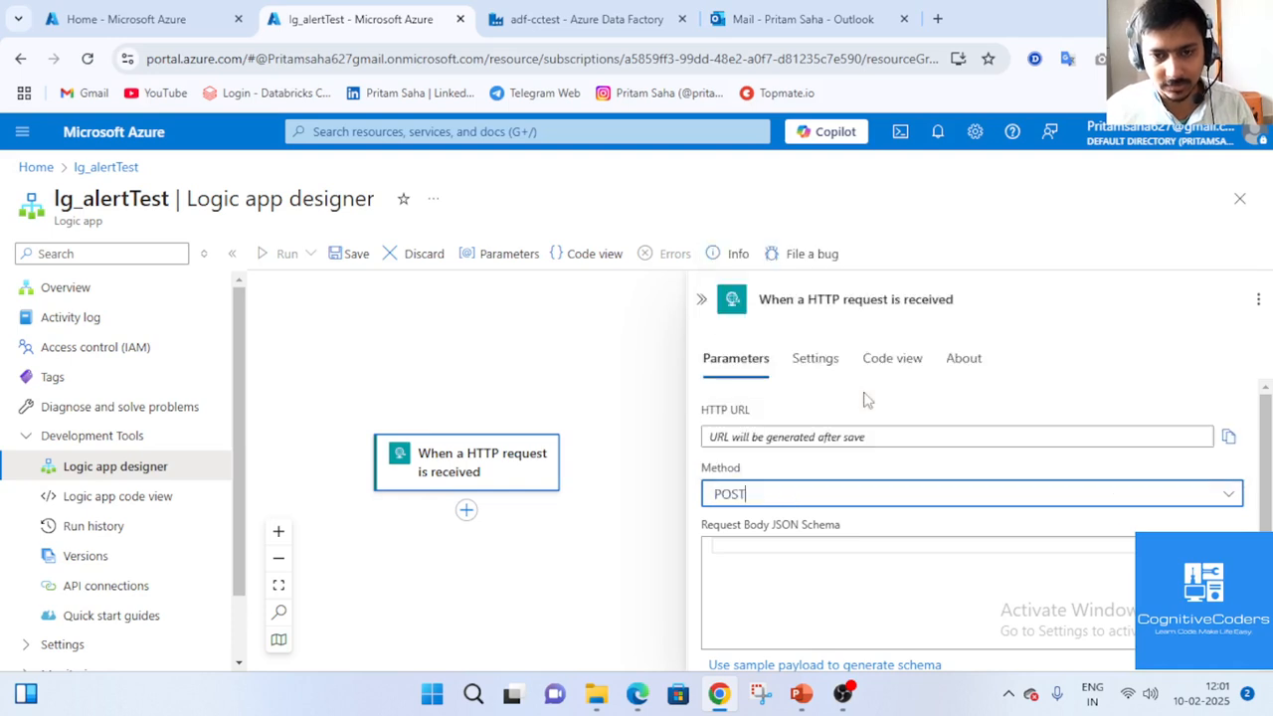
scroll(909, 522, "down", 1)
left_click(931, 489)
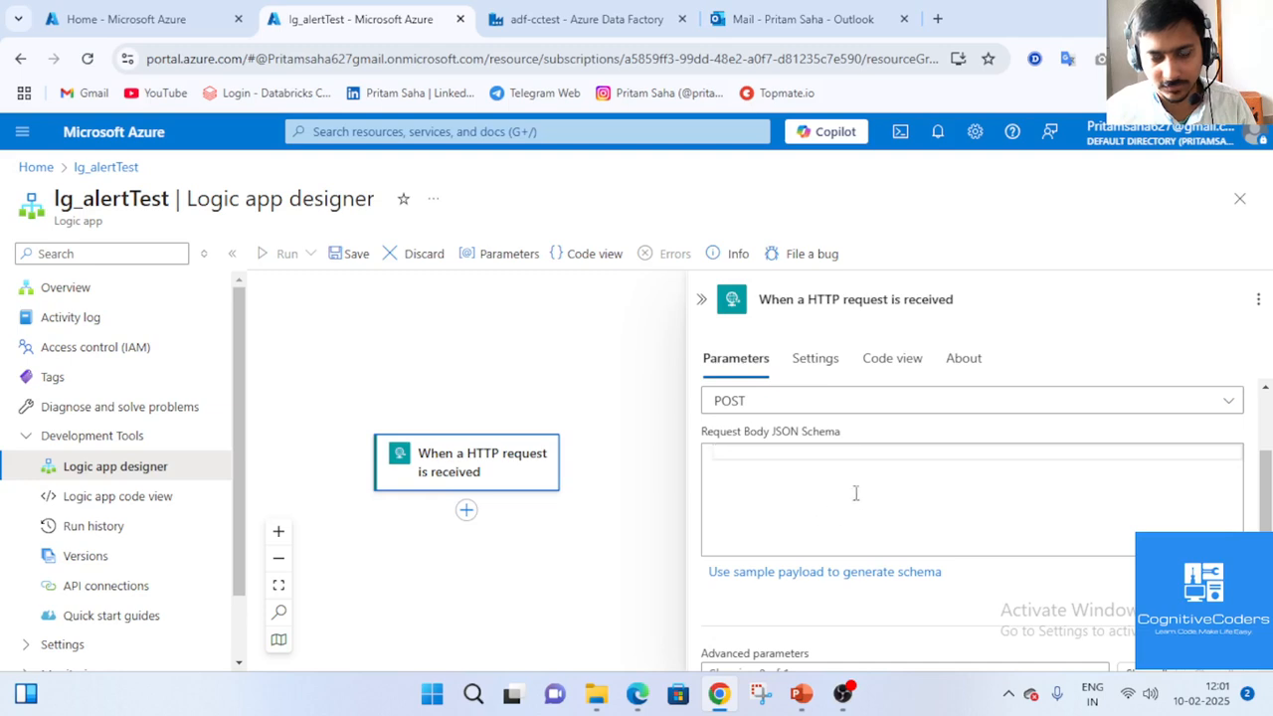
Start a sample JSON payload with a 'pipeline' key holding a dummy string value.
left_click(832, 573)
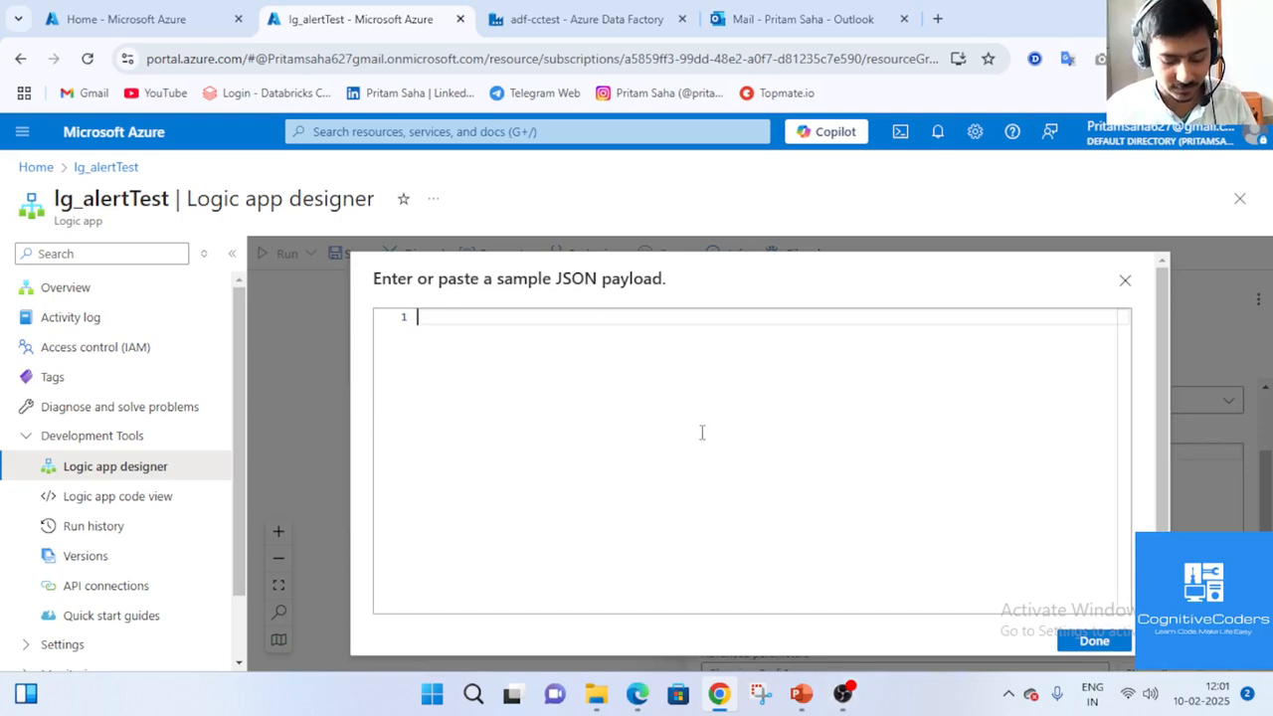
type("\"")
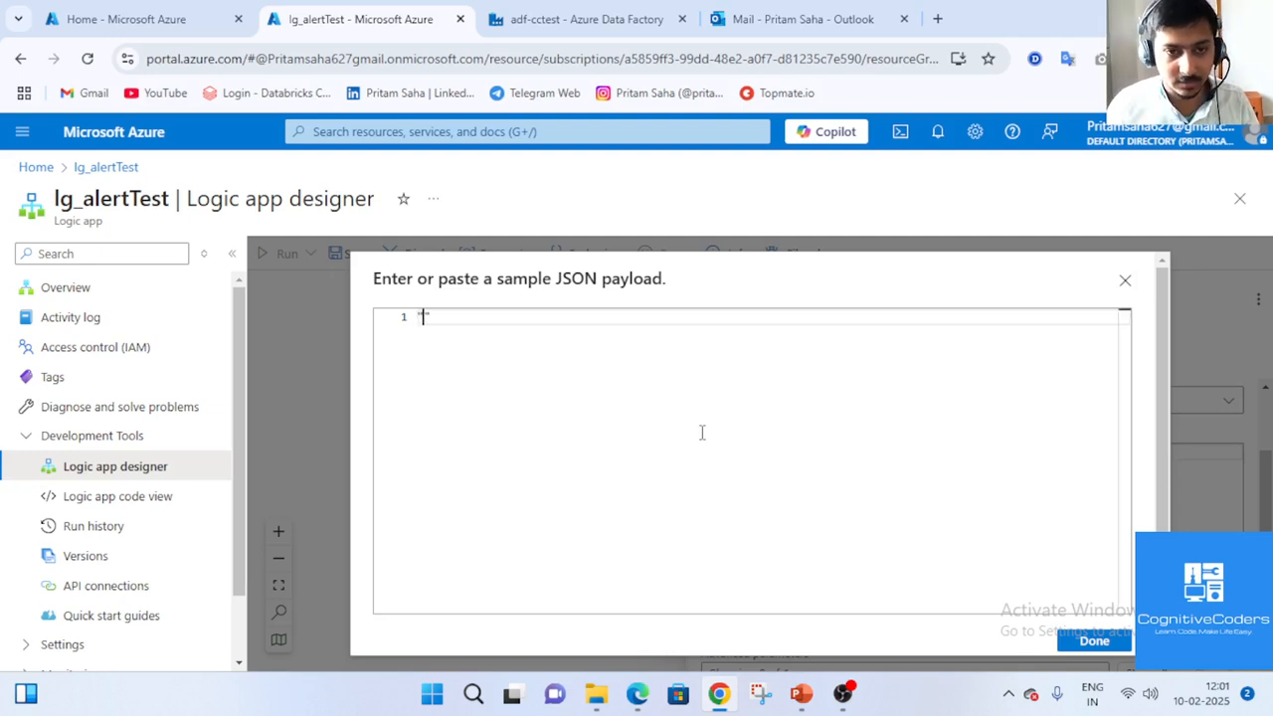
type("pipe")
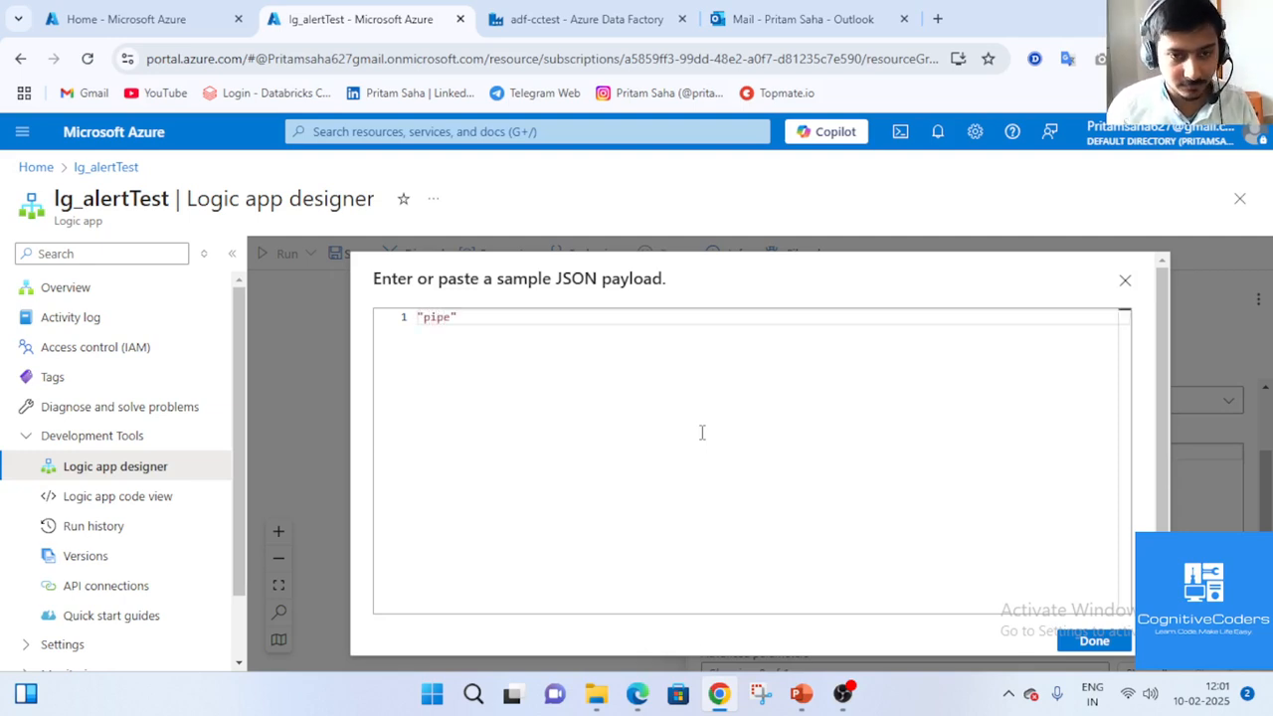
type("line")
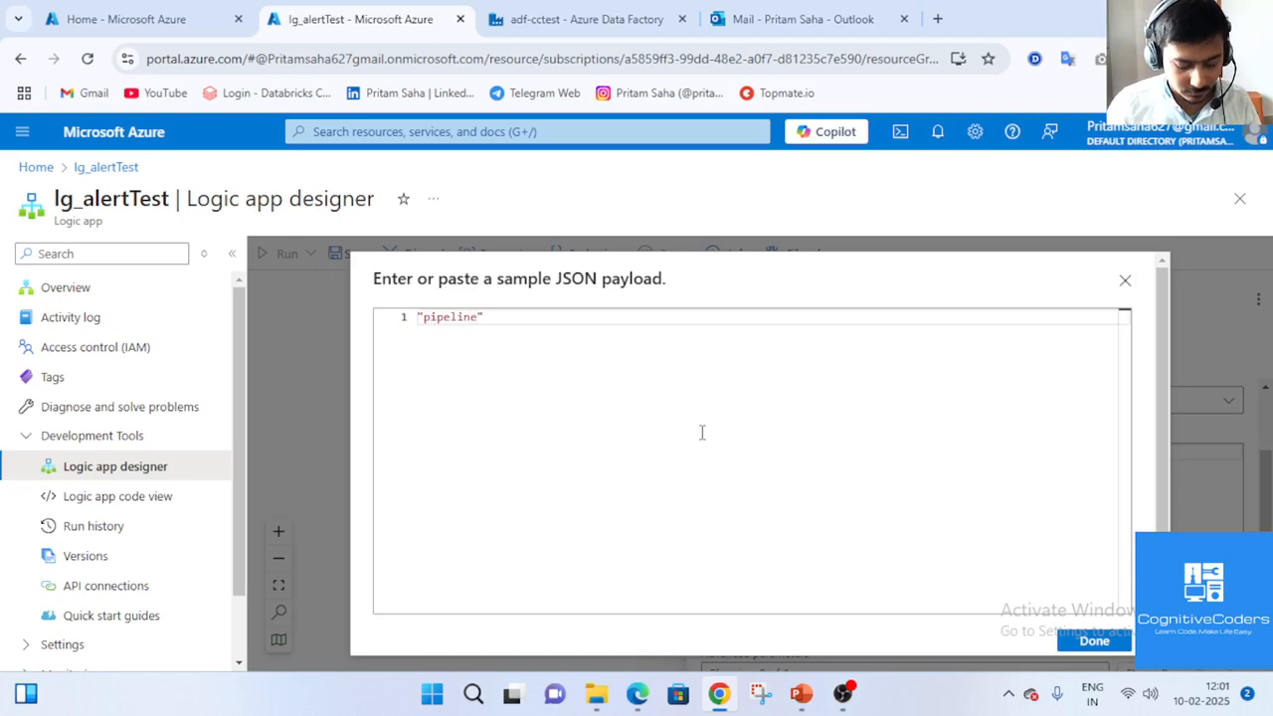
type("Name")
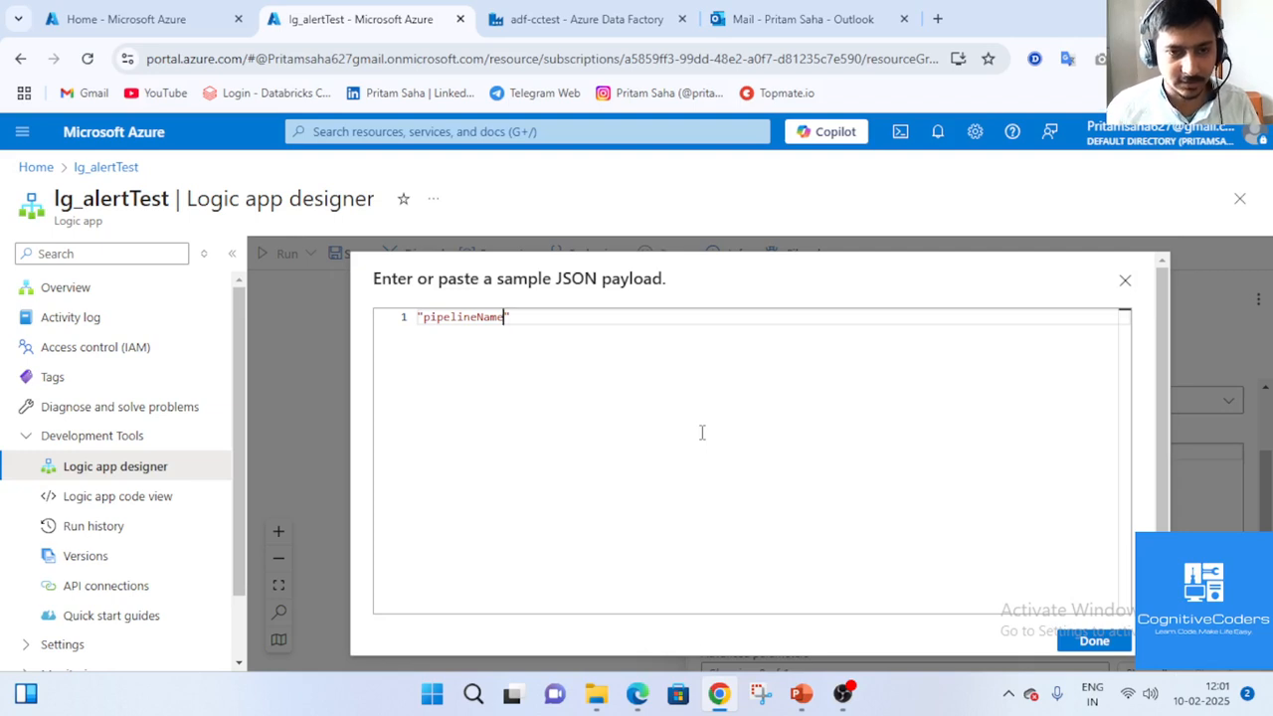
key("Left")
key("Left")
key("Left")
key("Left")
key("Left")
key("Left")
key("Left")
key("Left")
key("Left")
key("Left")
key("Left")
key("Left")
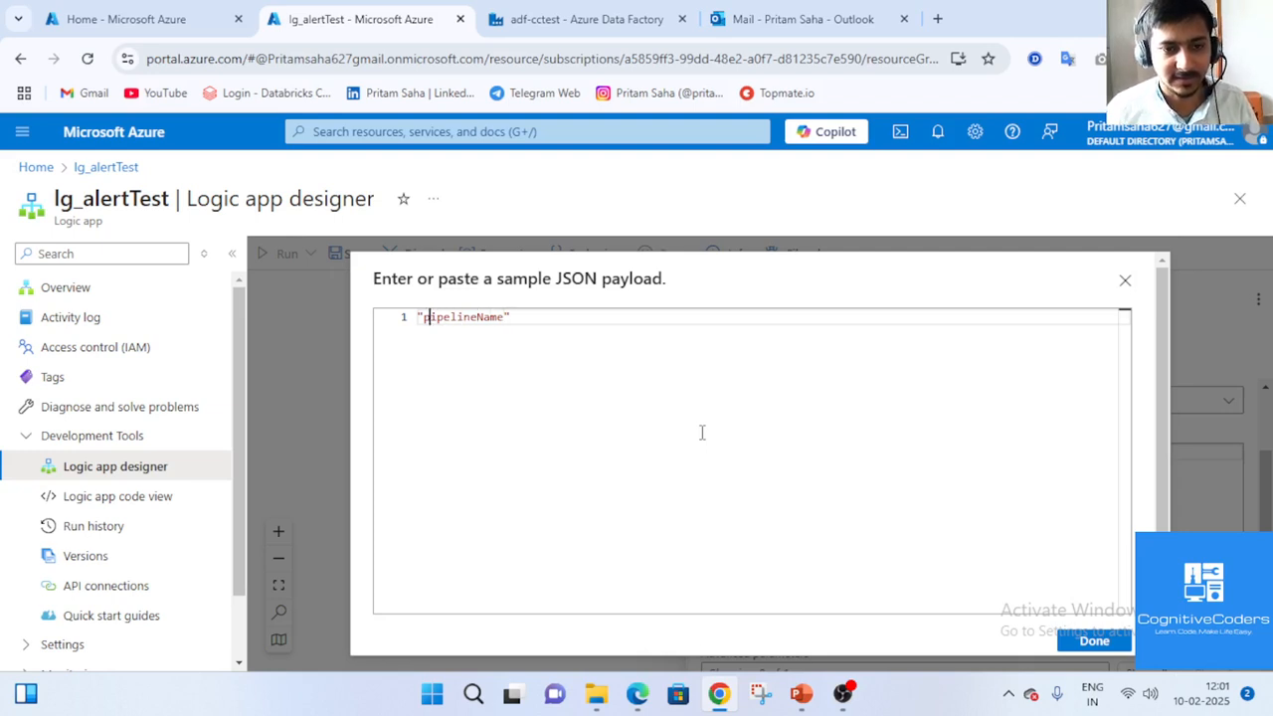
key("Left")
type("{")
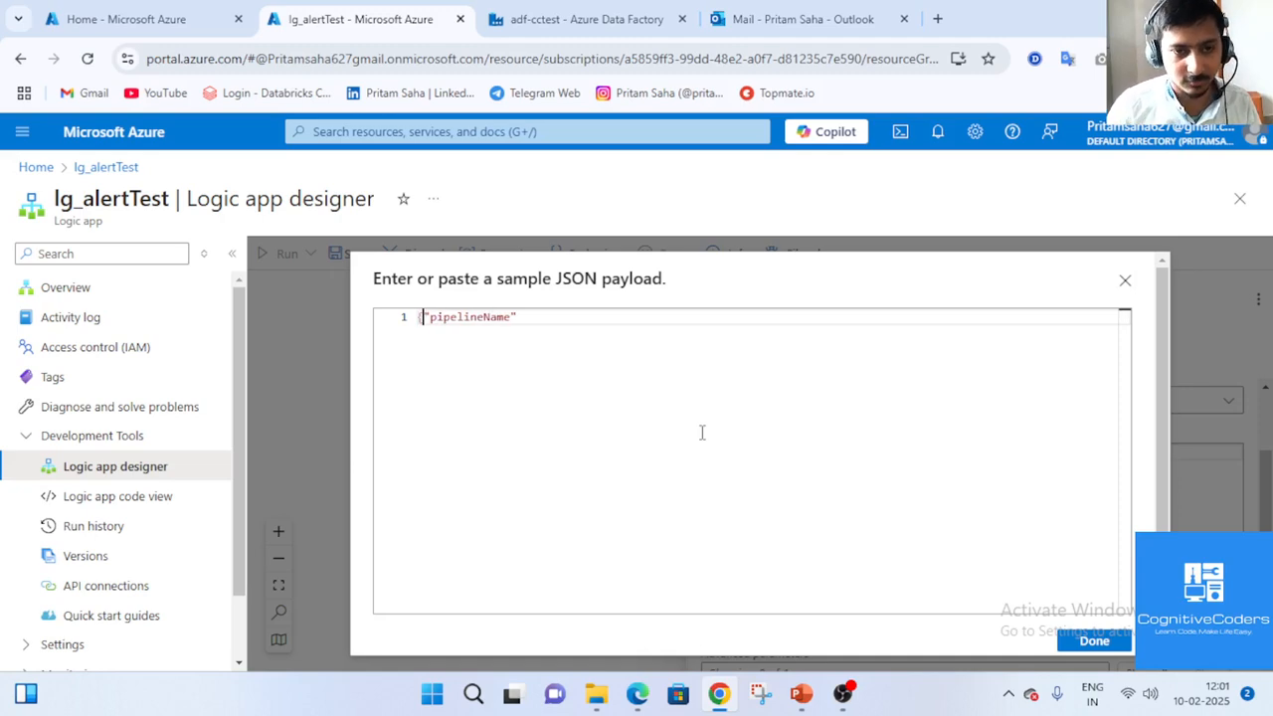
key("Return")
key("Right")
key("Right")
key("Right")
key("Right")
key("Right")
key("Right")
key("Right")
key("Right")
key("Right")
key("Right")
key("Right")
key("Right")
key("Right")
key("Right")
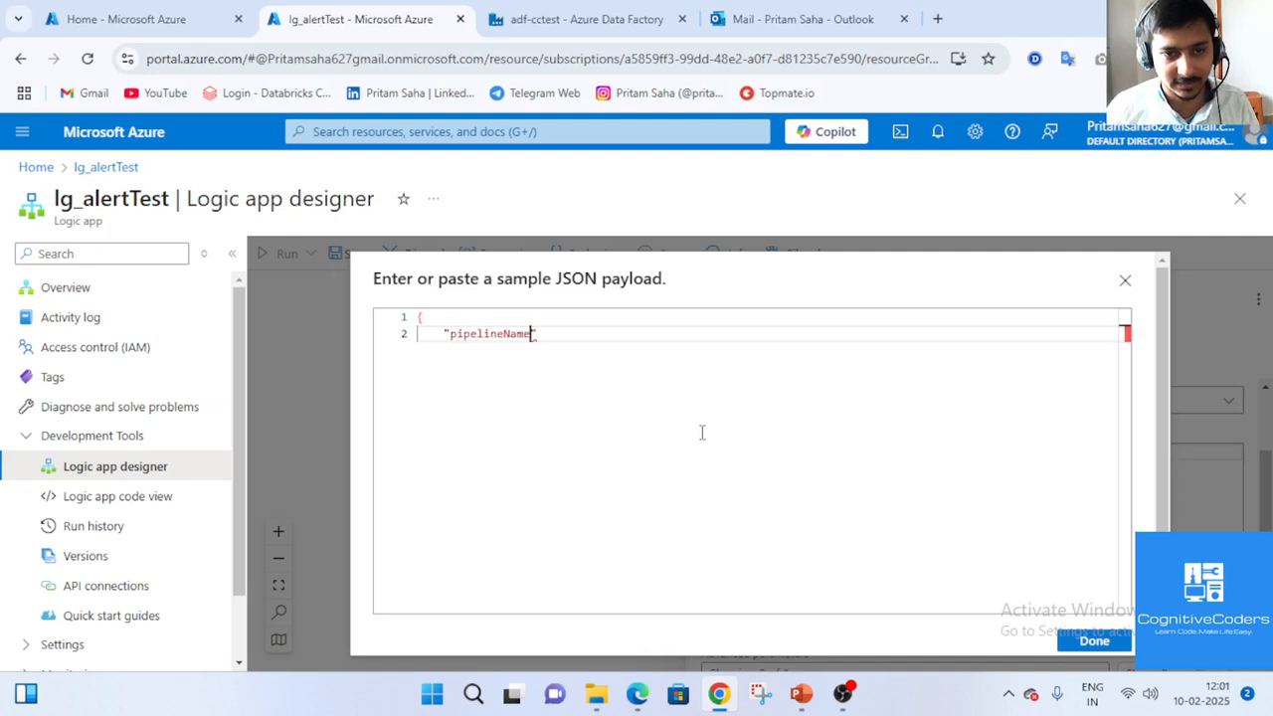
key("Right")
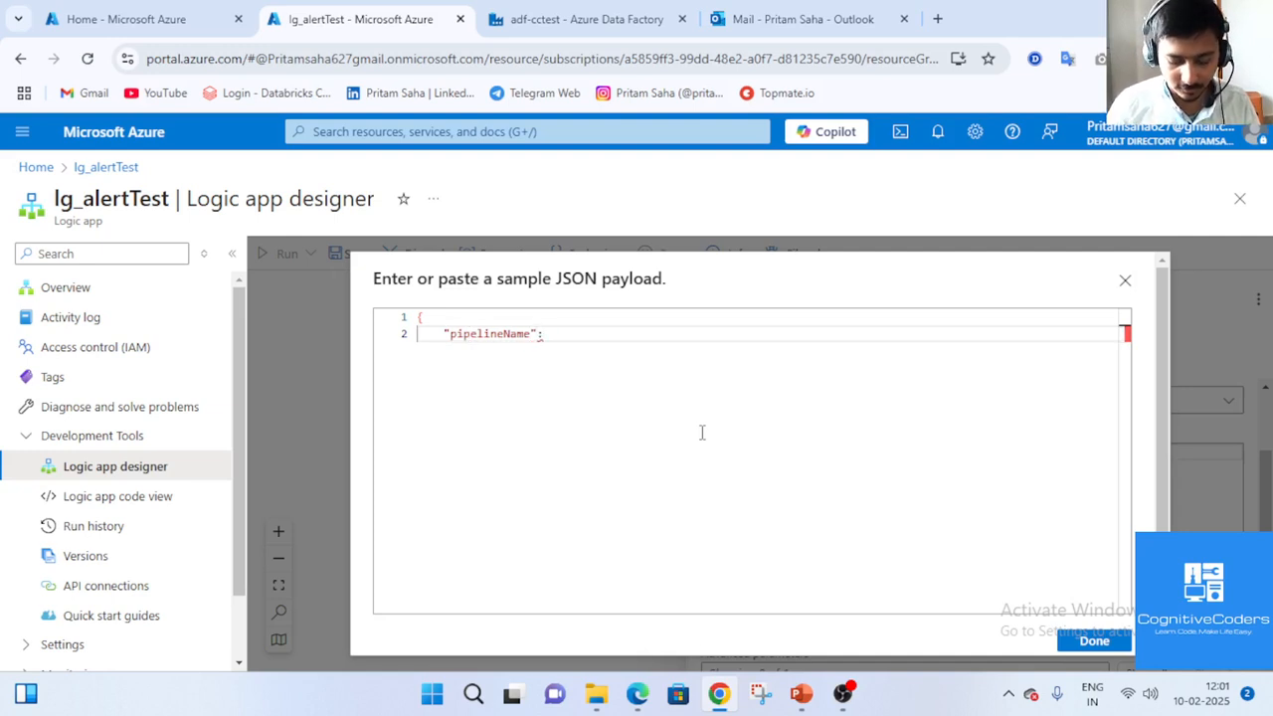
type(":\"")
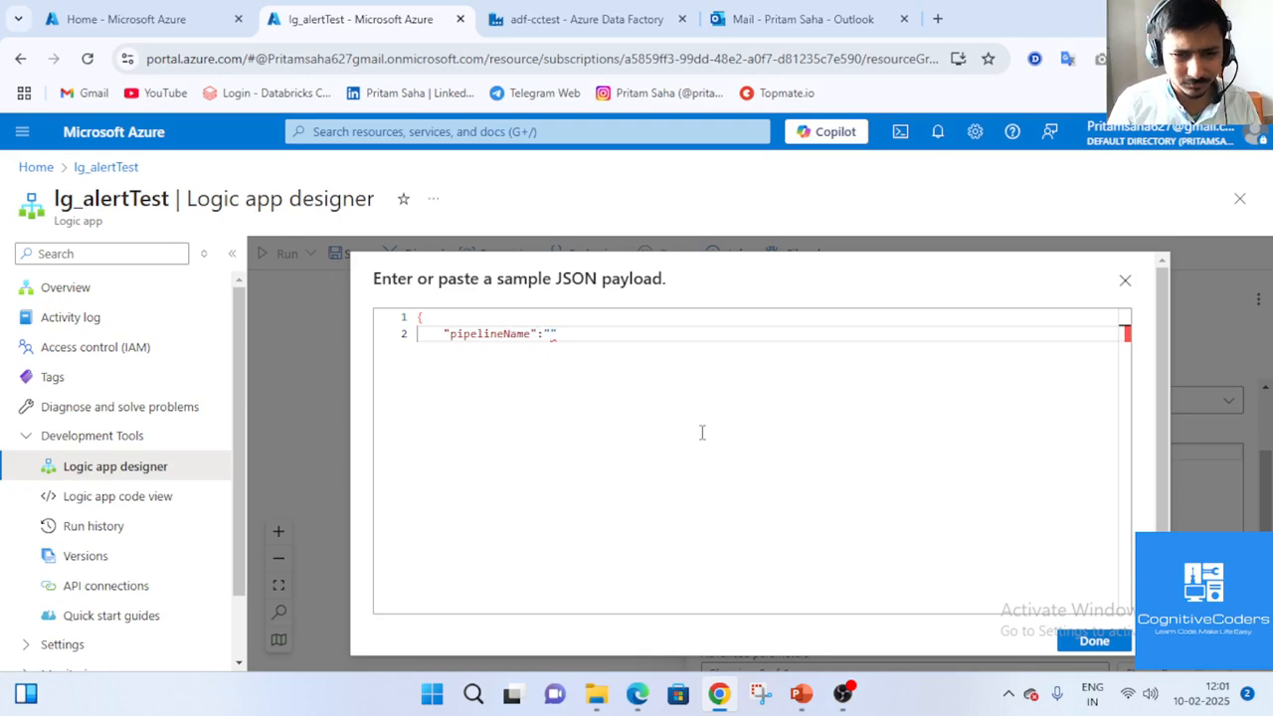
type("jhdskfhkds\"")
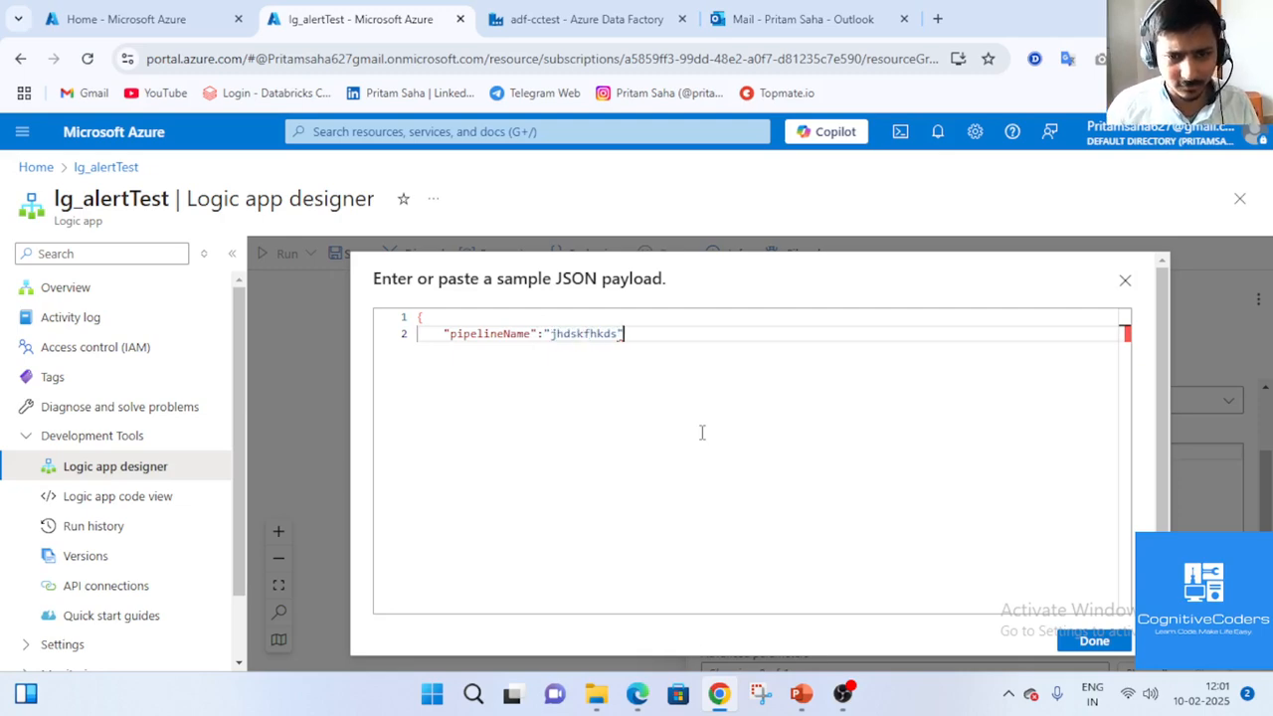
type(",")
key("Return")
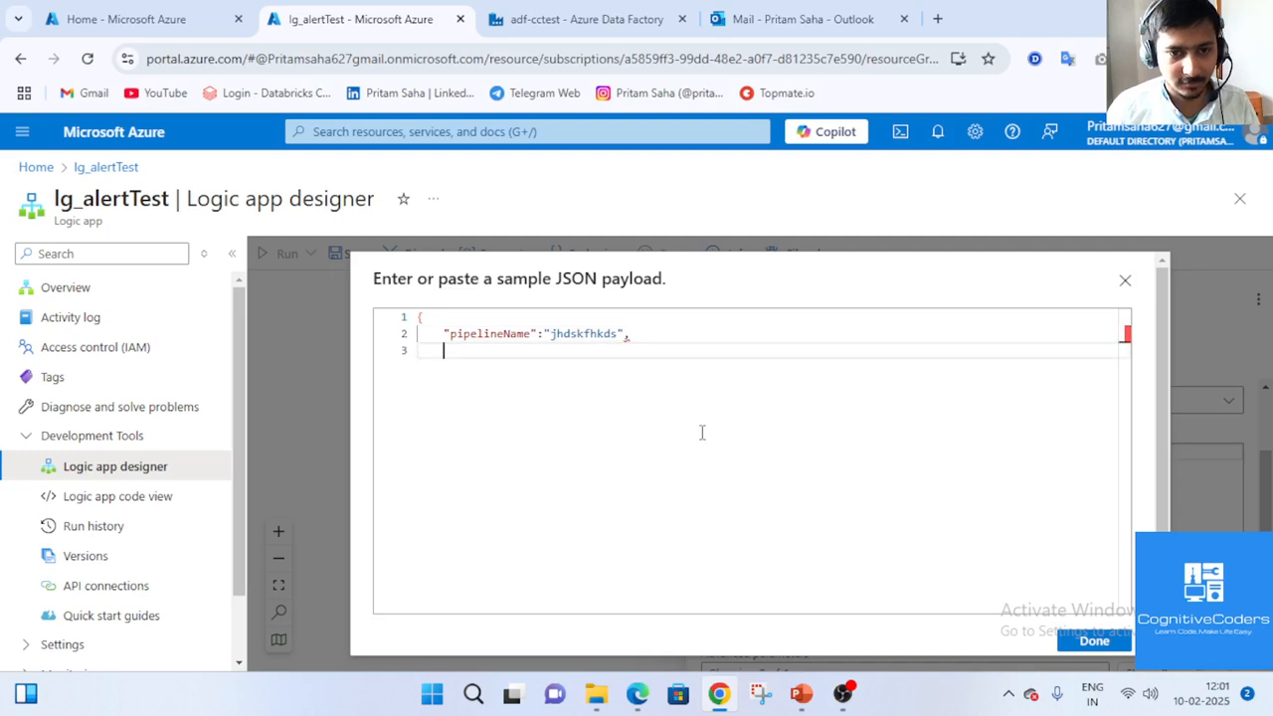
type("\"")
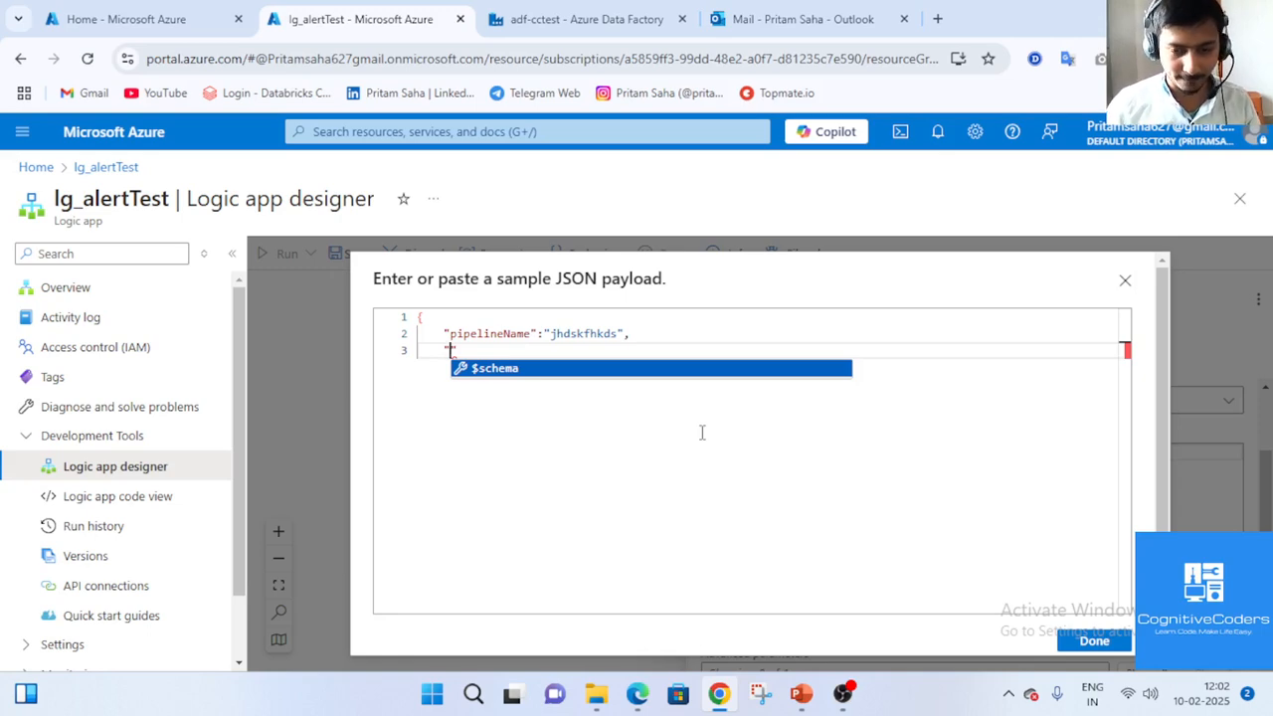
left_click(843, 694)
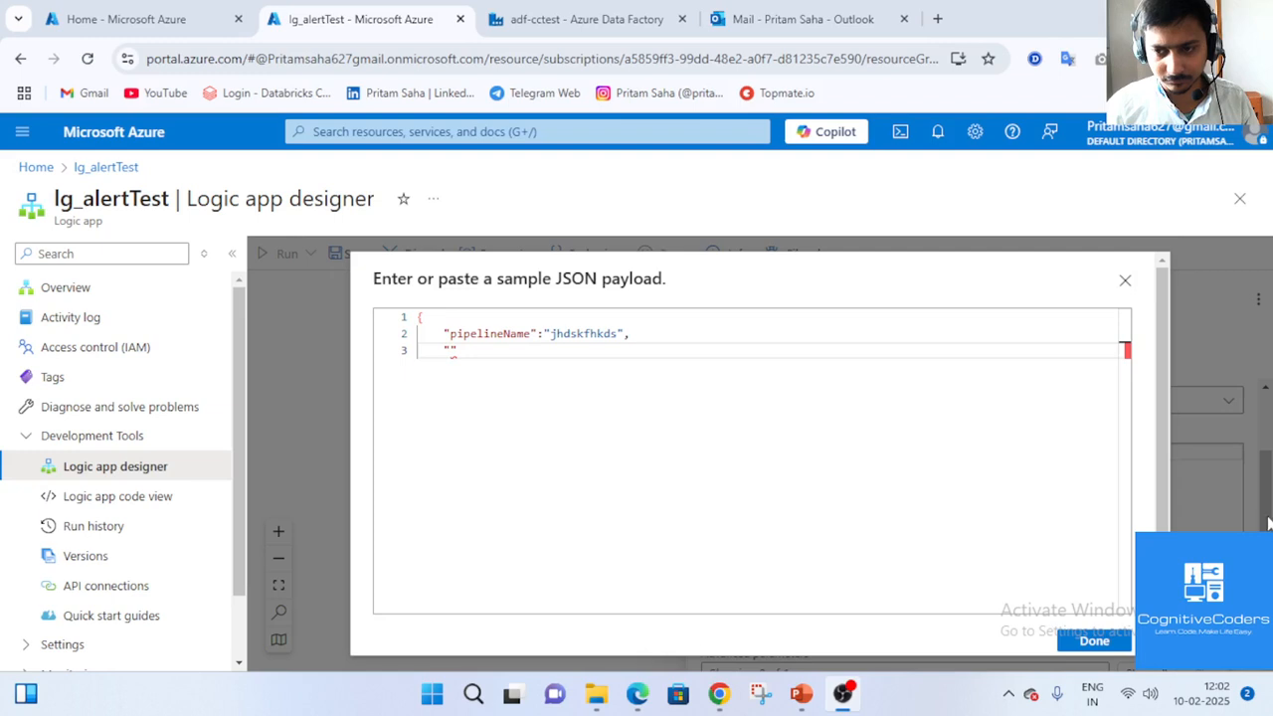
left_click(843, 694)
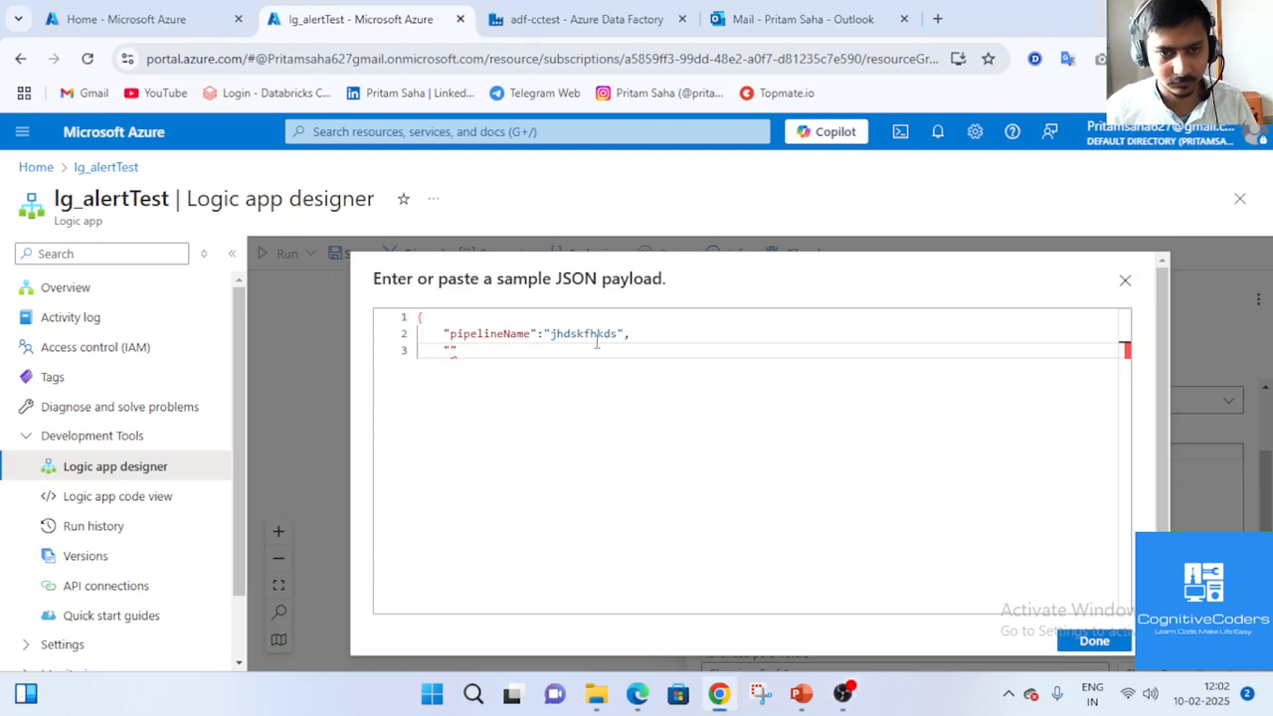
left_click_drag(503, 334, 532, 334)
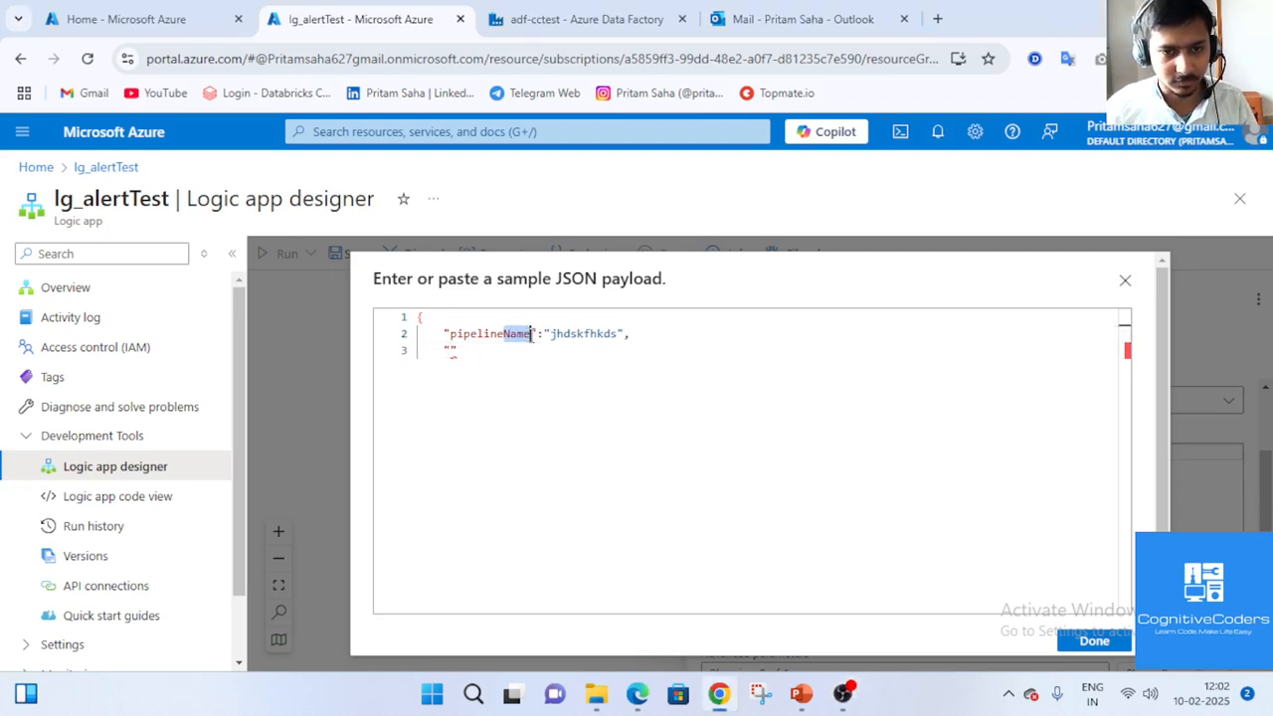
key("BackSpace")
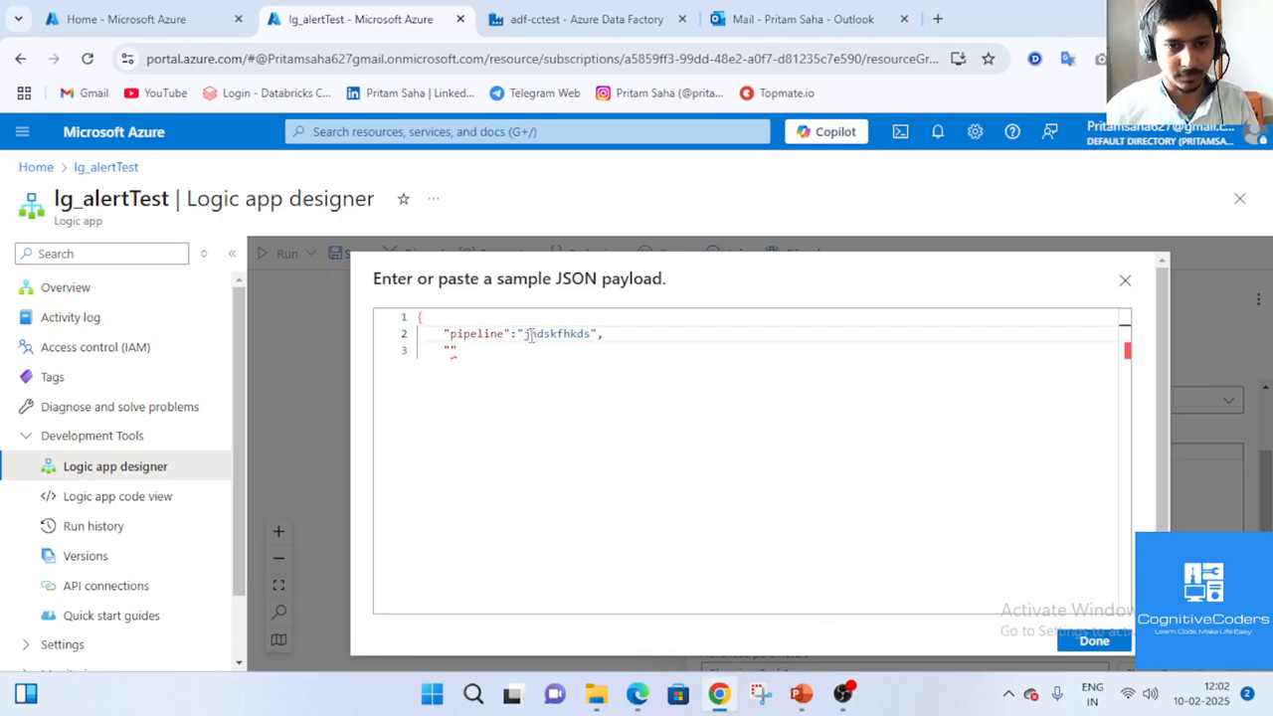
Add ErrorMessage, DataFactoryName and RunId fields with dummy values, close the JSON and submit.
left_click(449, 349)
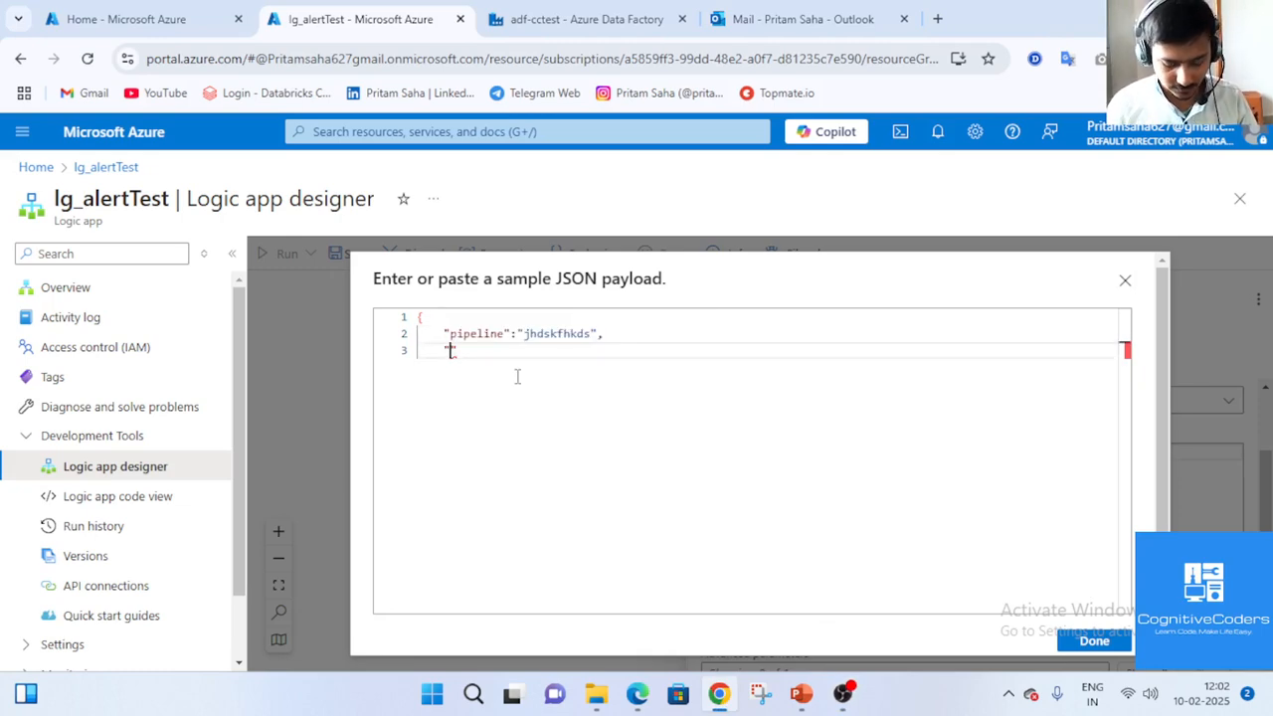
type("E")
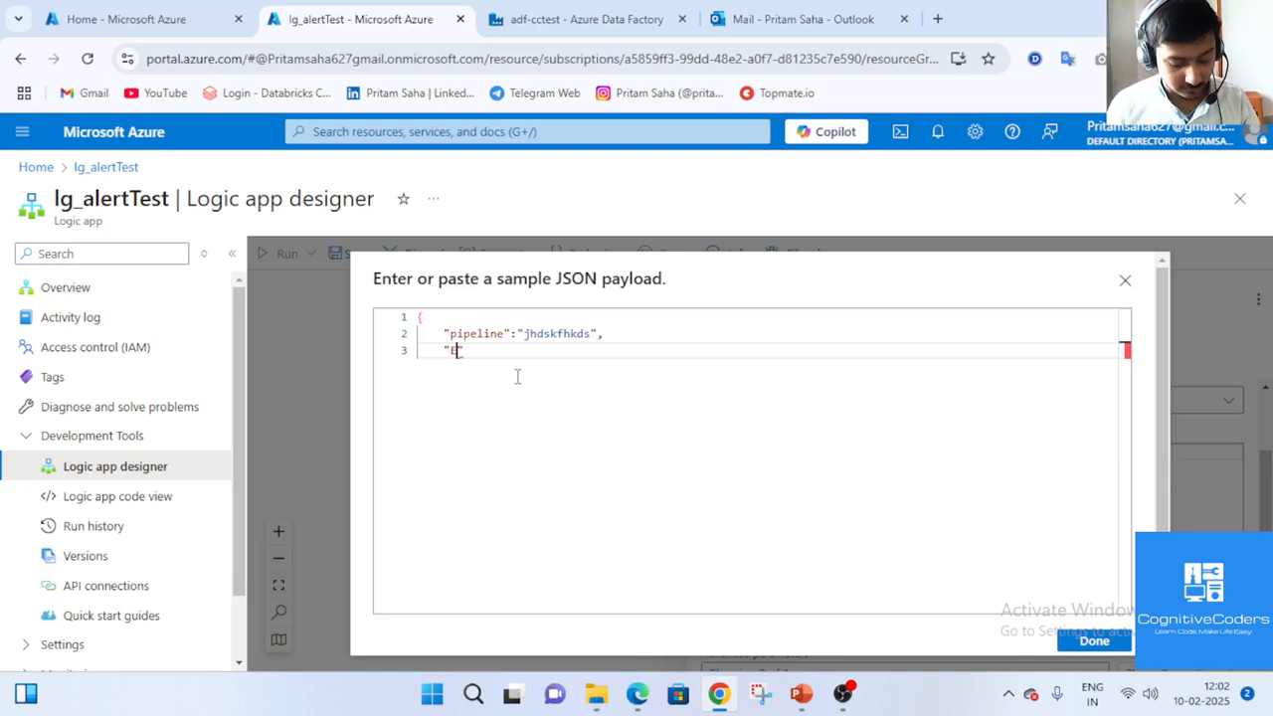
type("rrorMe")
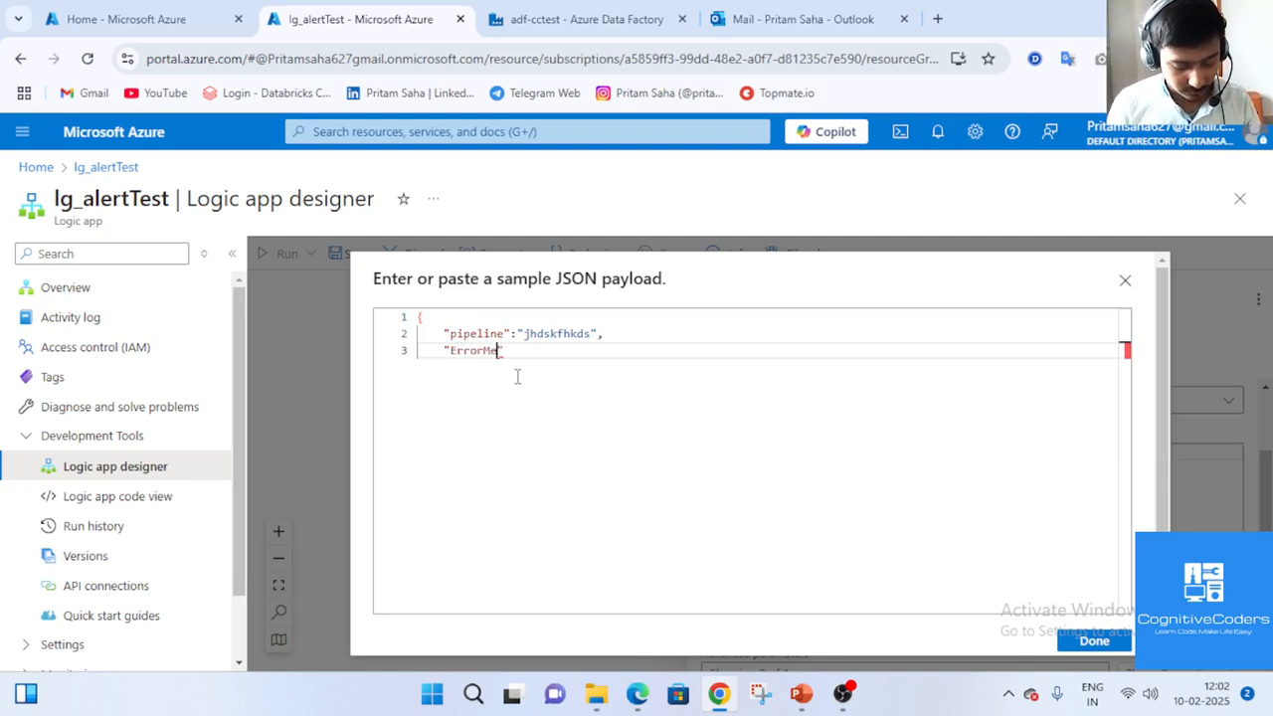
type("ssage")
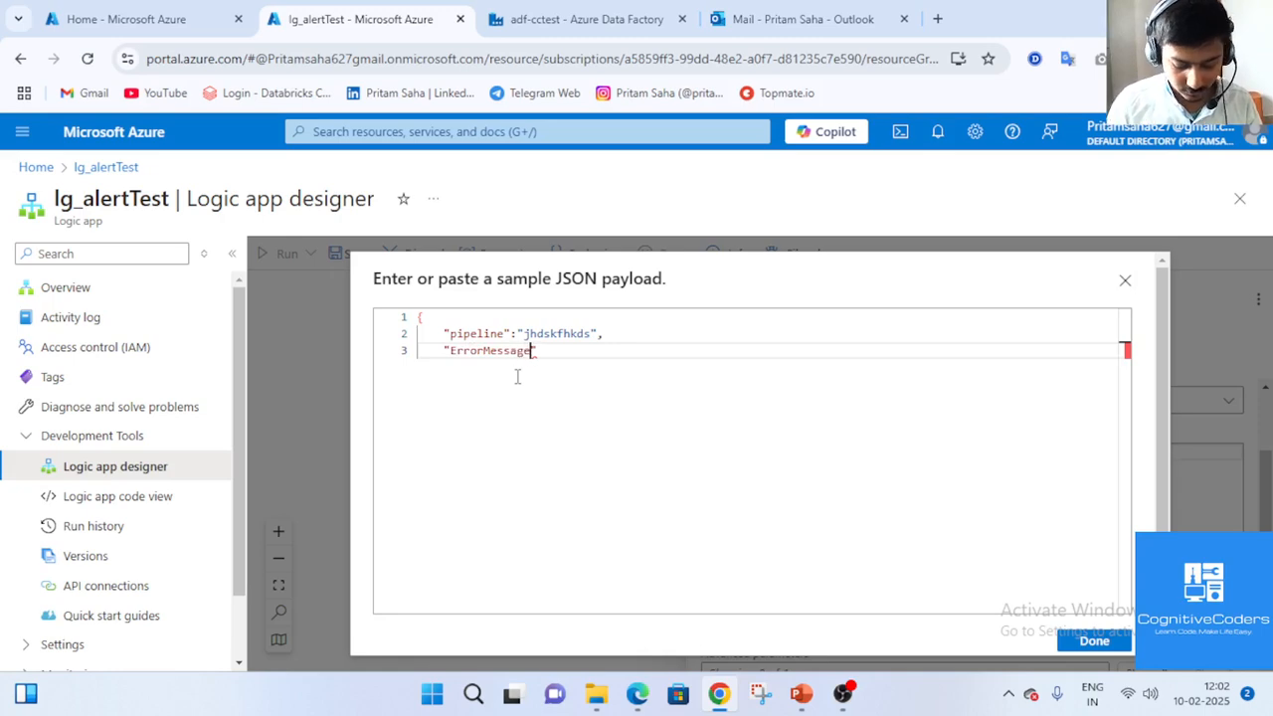
type("\":")
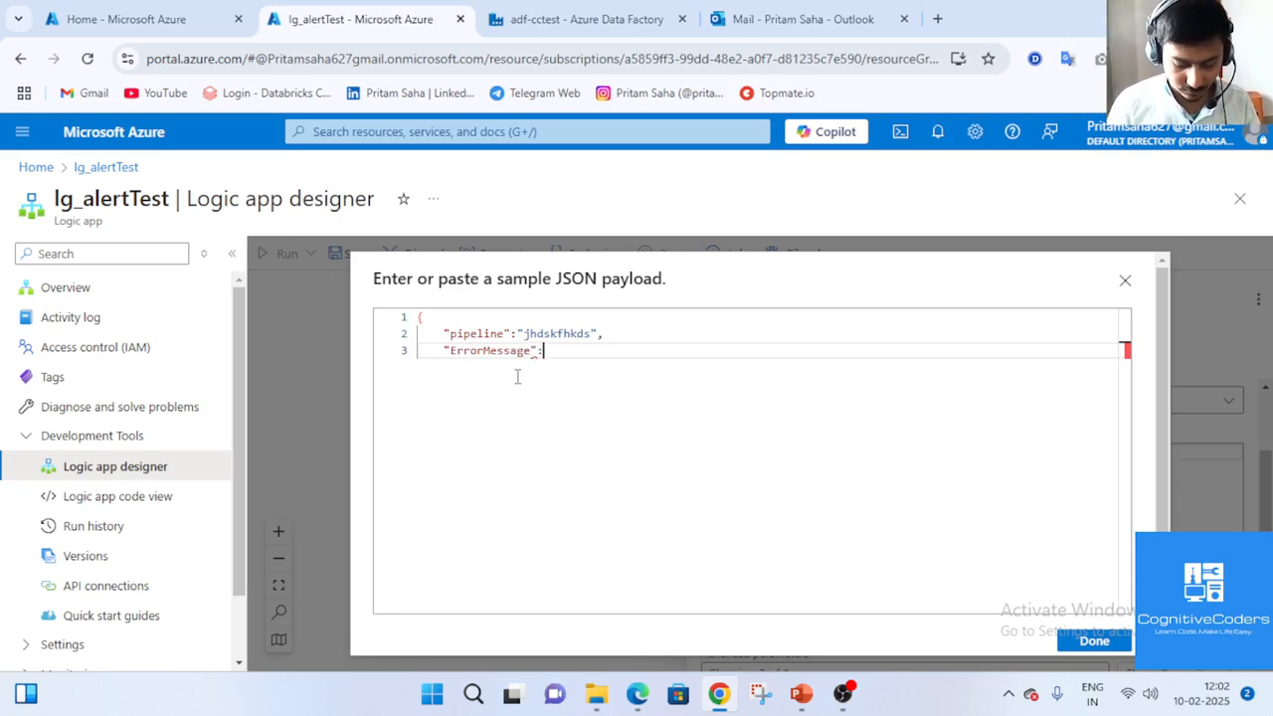
type("\"jhfusdf\"")
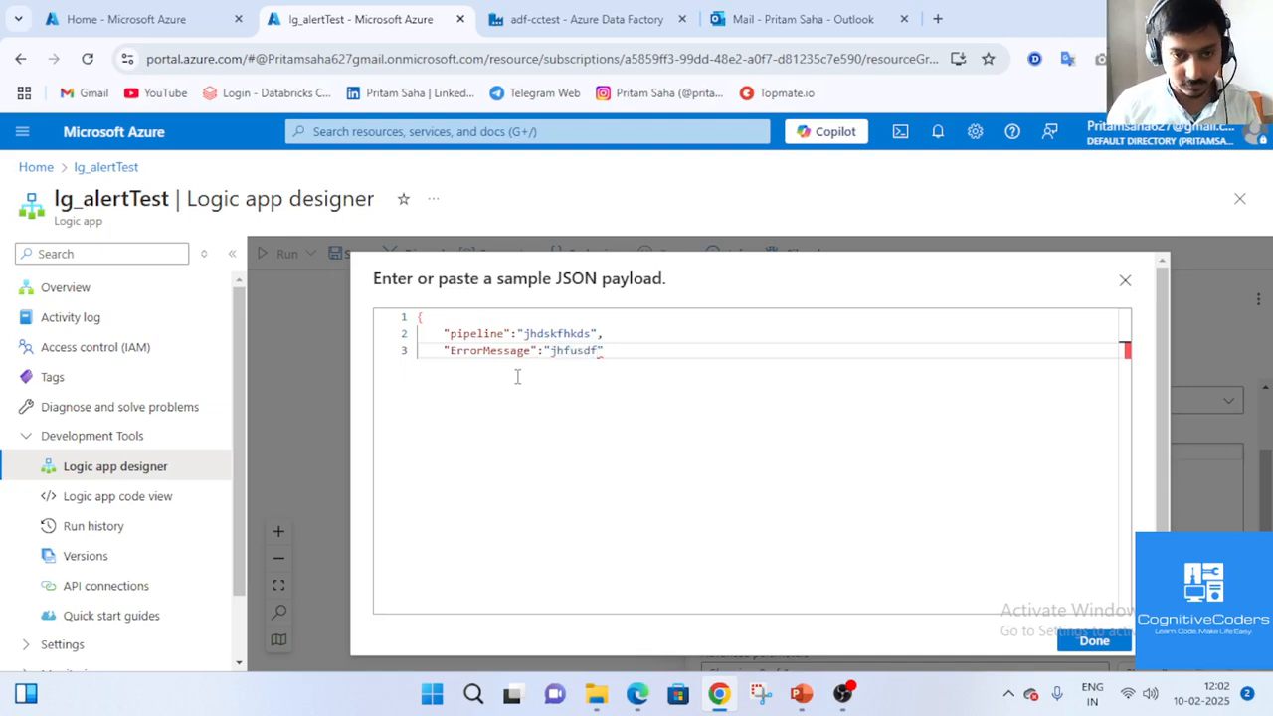
type(",")
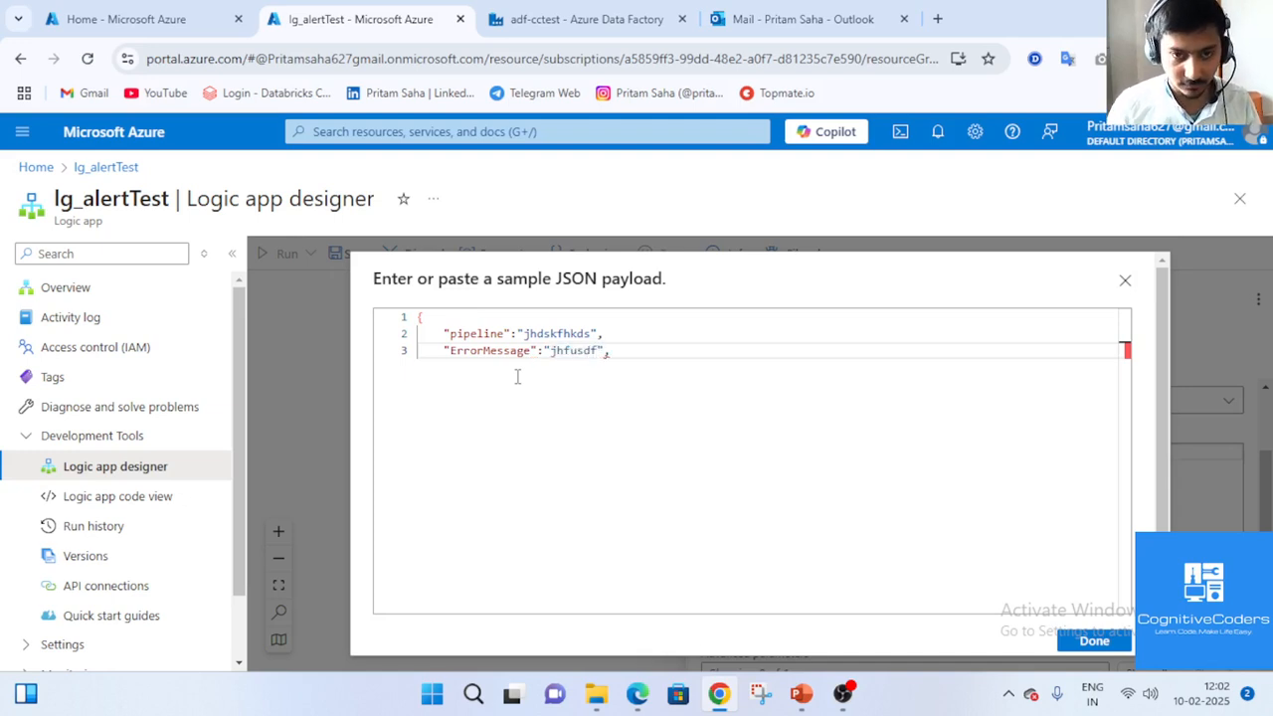
key("Return")
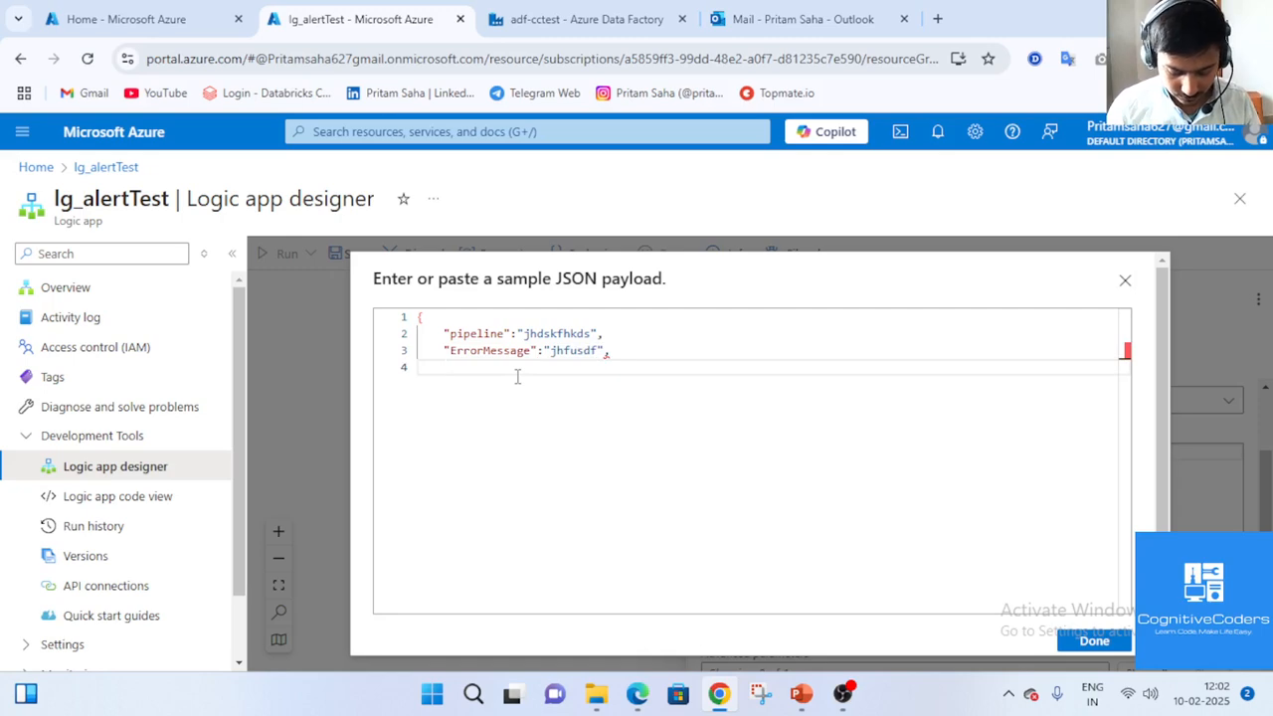
type("\"")
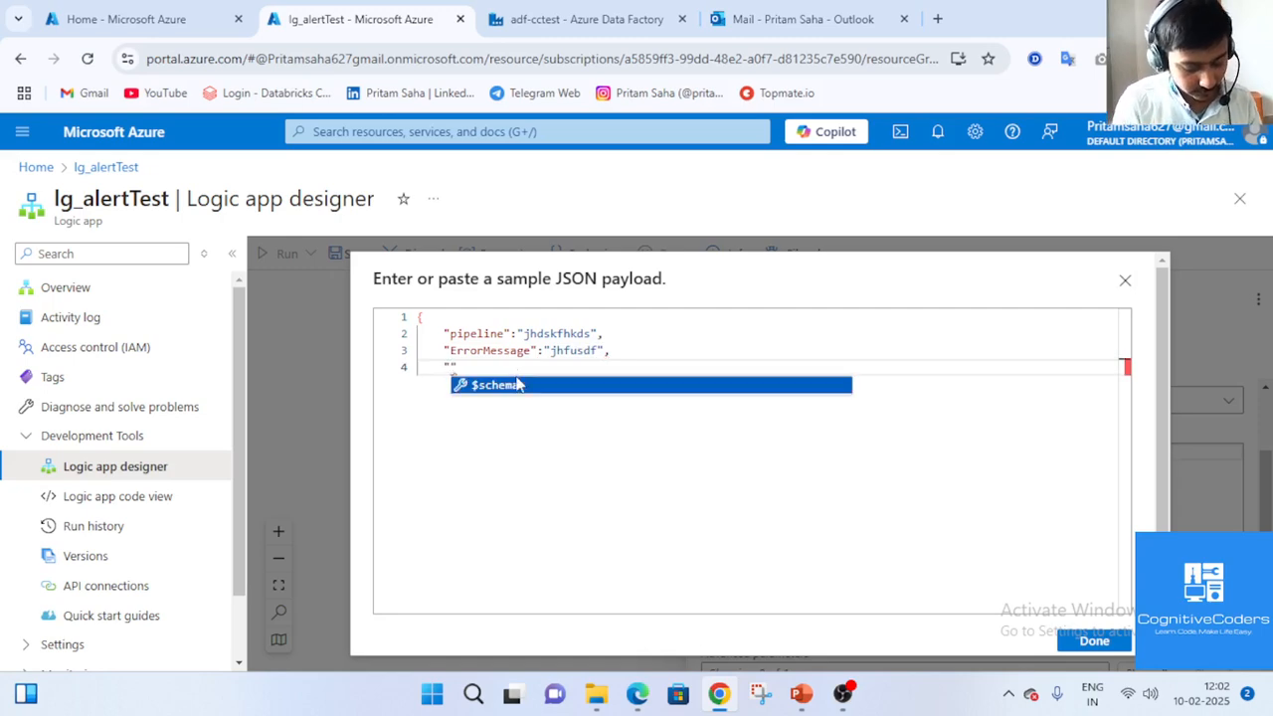
type("DataFac")
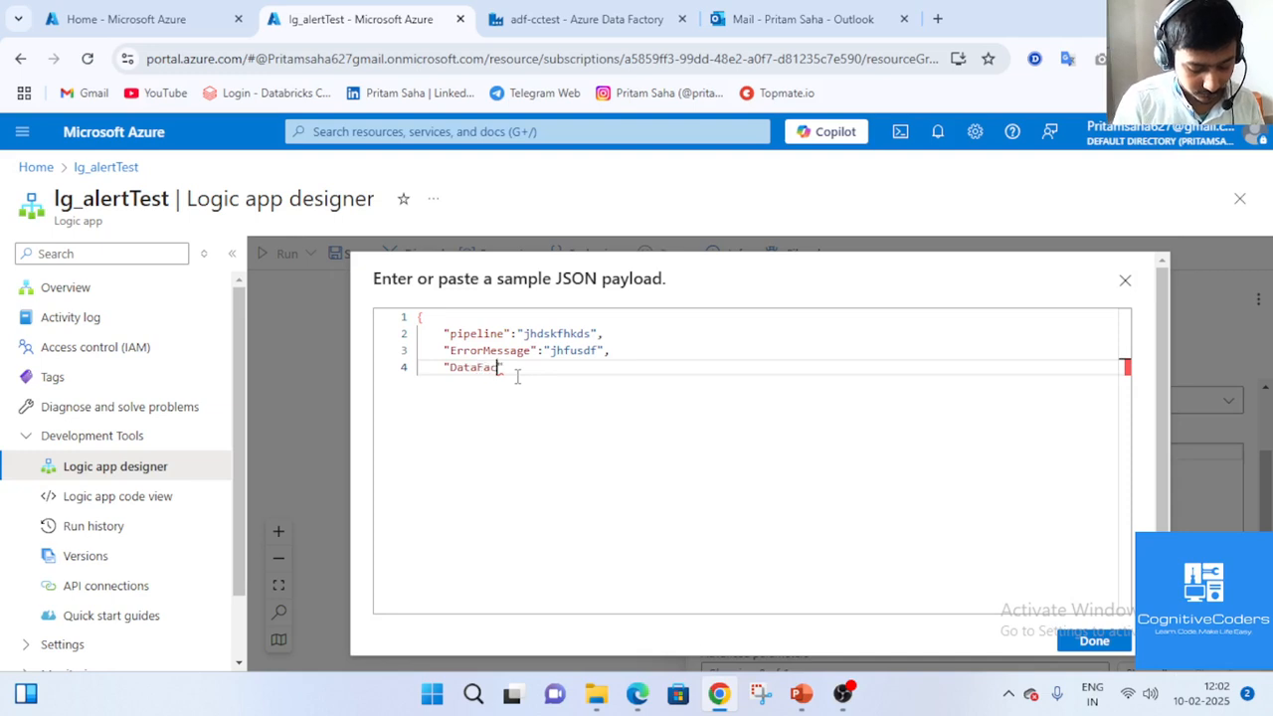
type("toryName\"")
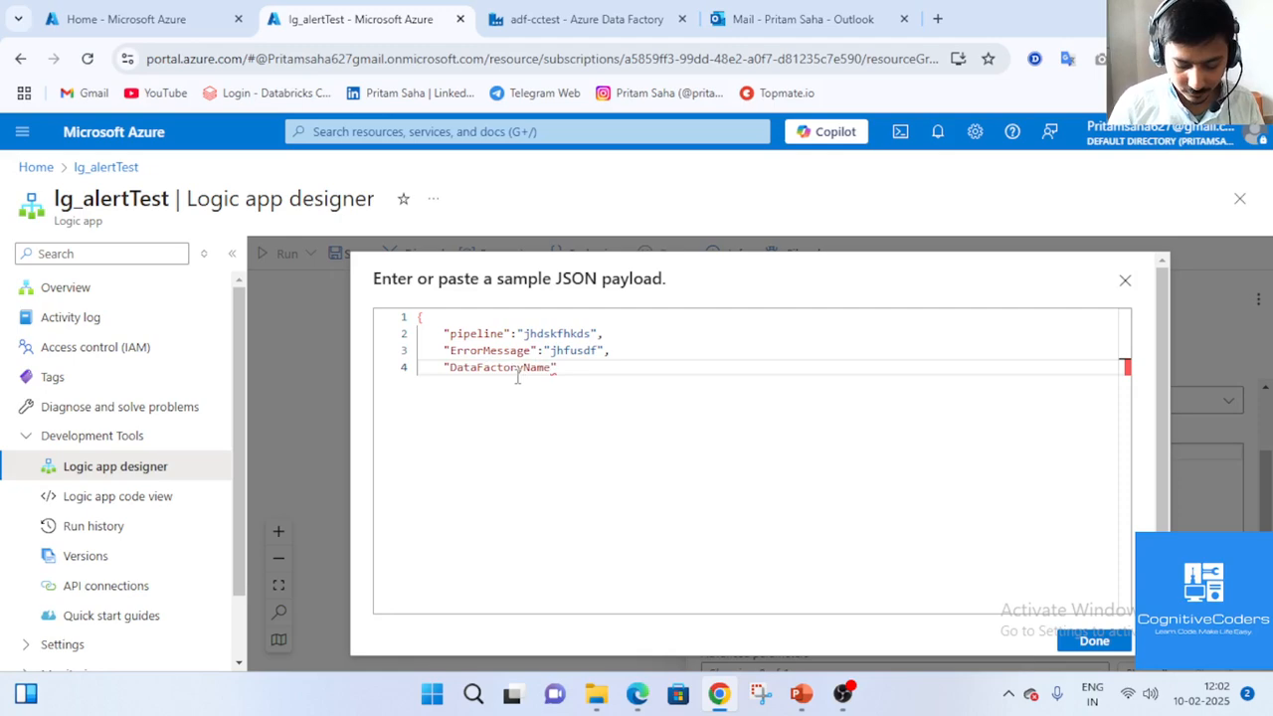
type(":")
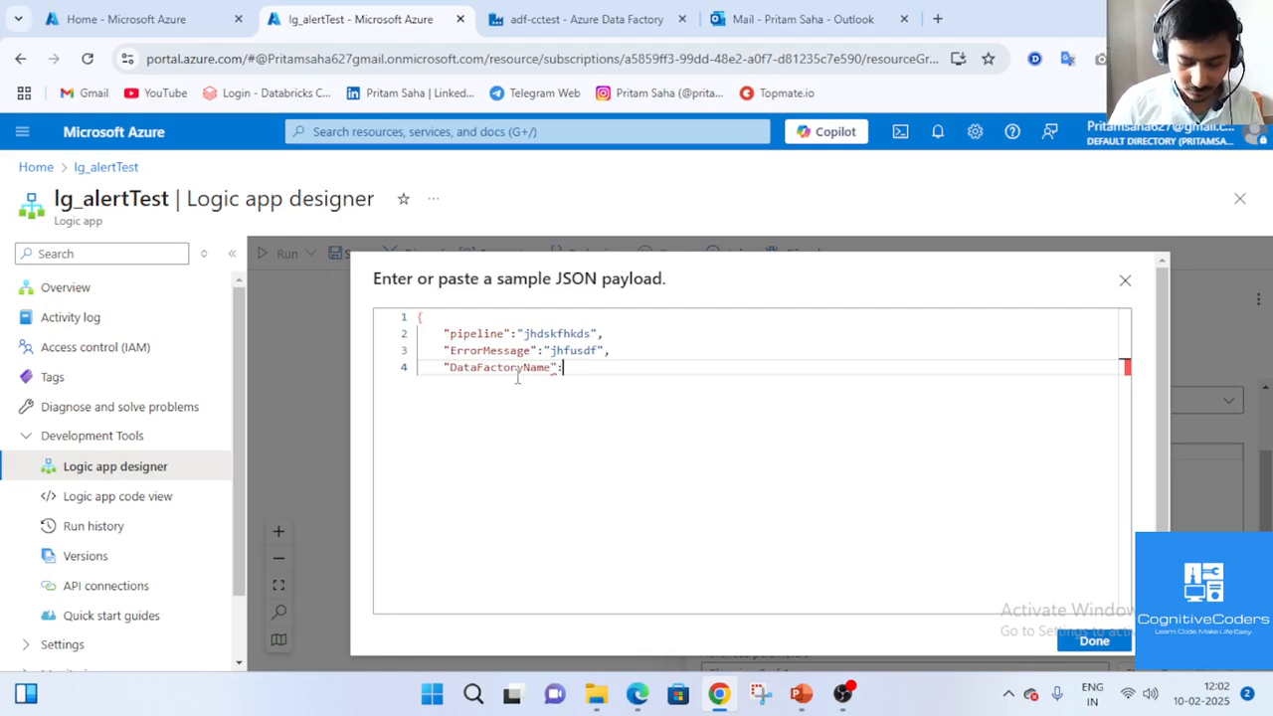
type("\"jkhdaj\"")
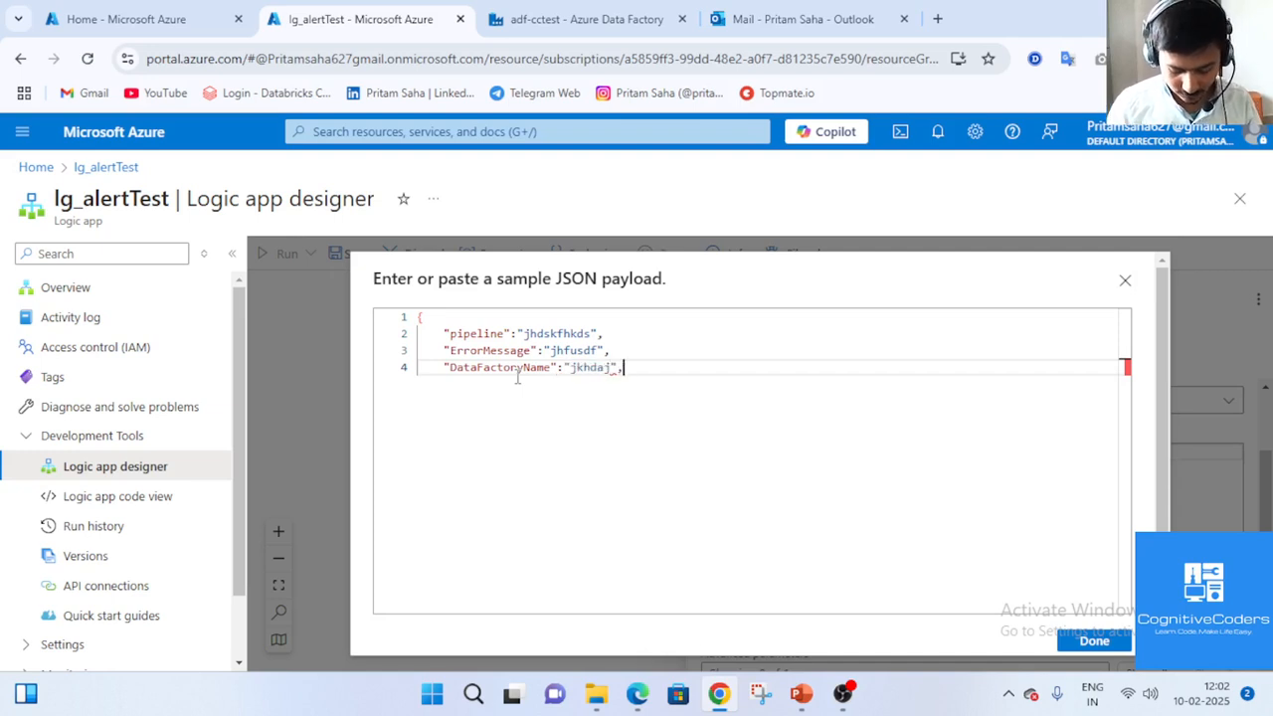
type(",")
key("Return")
type("\"")
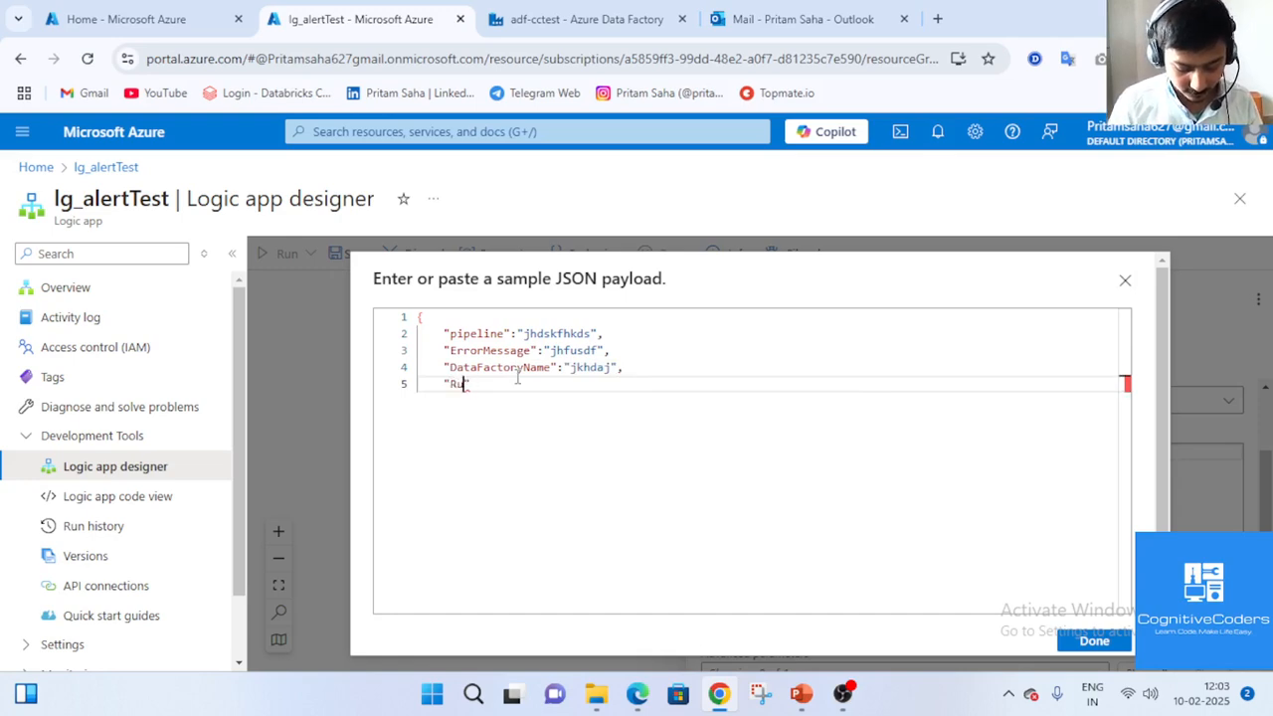
type("RunId\"")
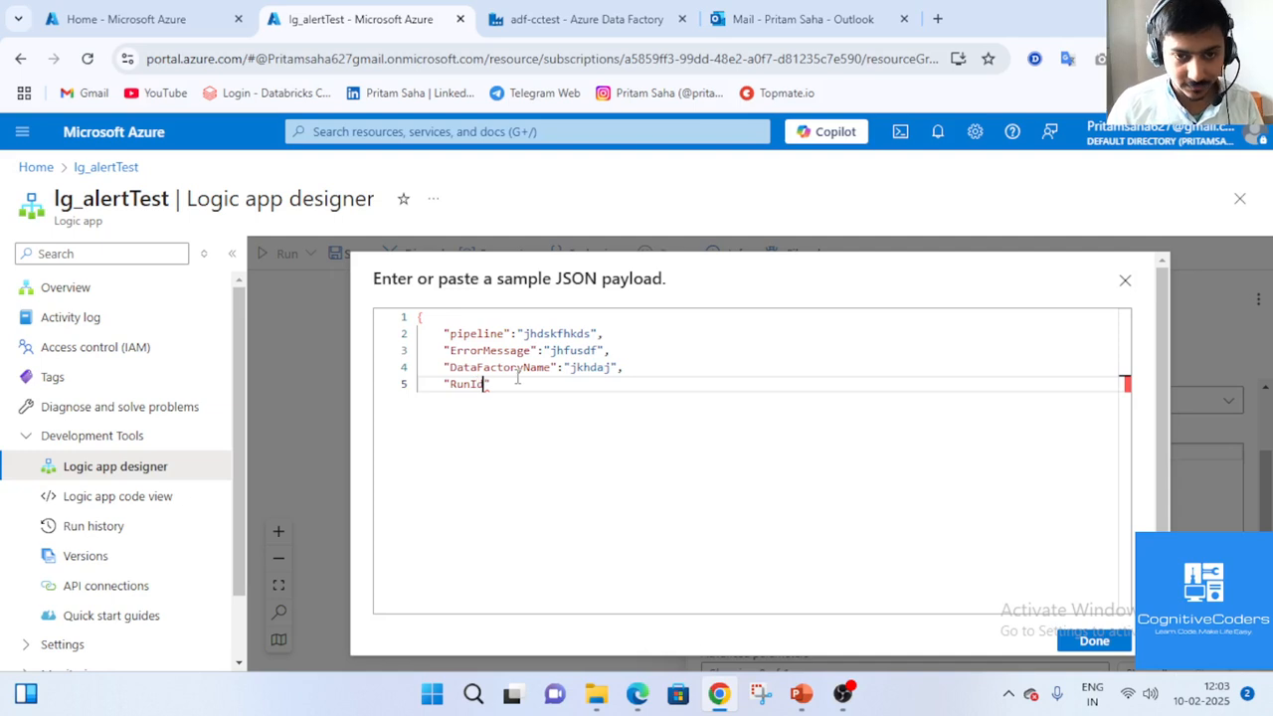
type(":")
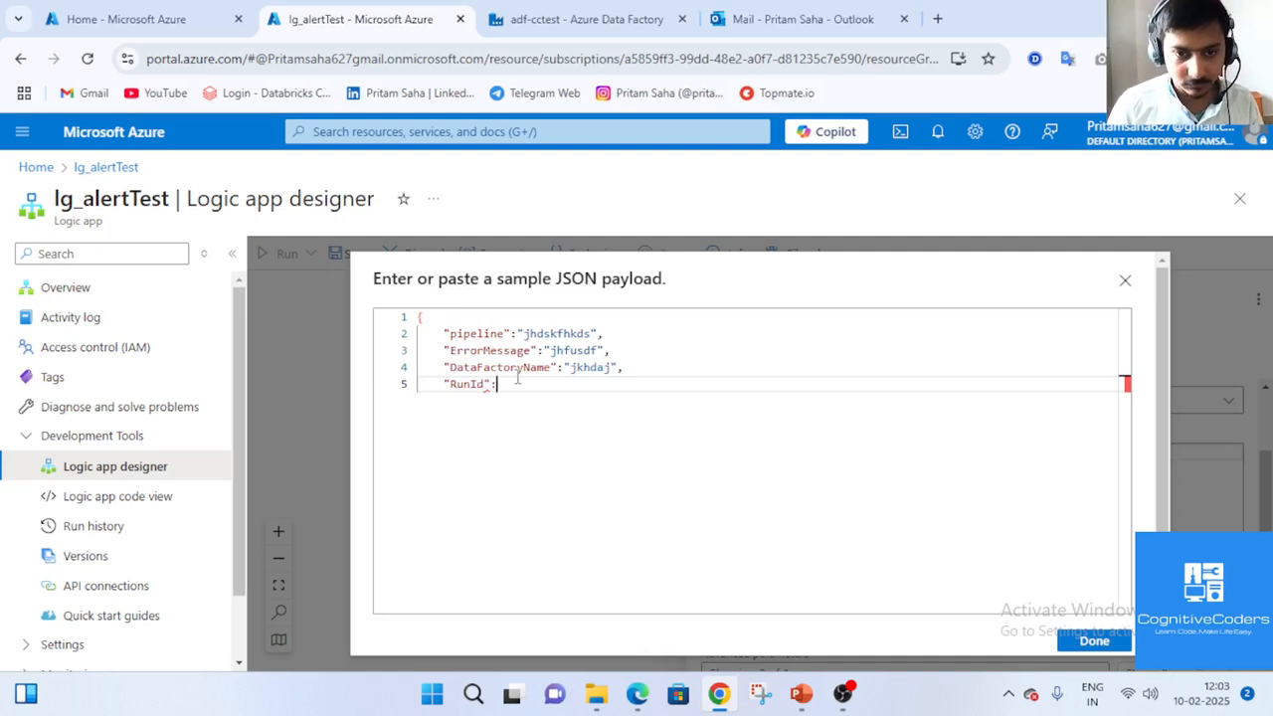
type("\"ajksdhasd\"")
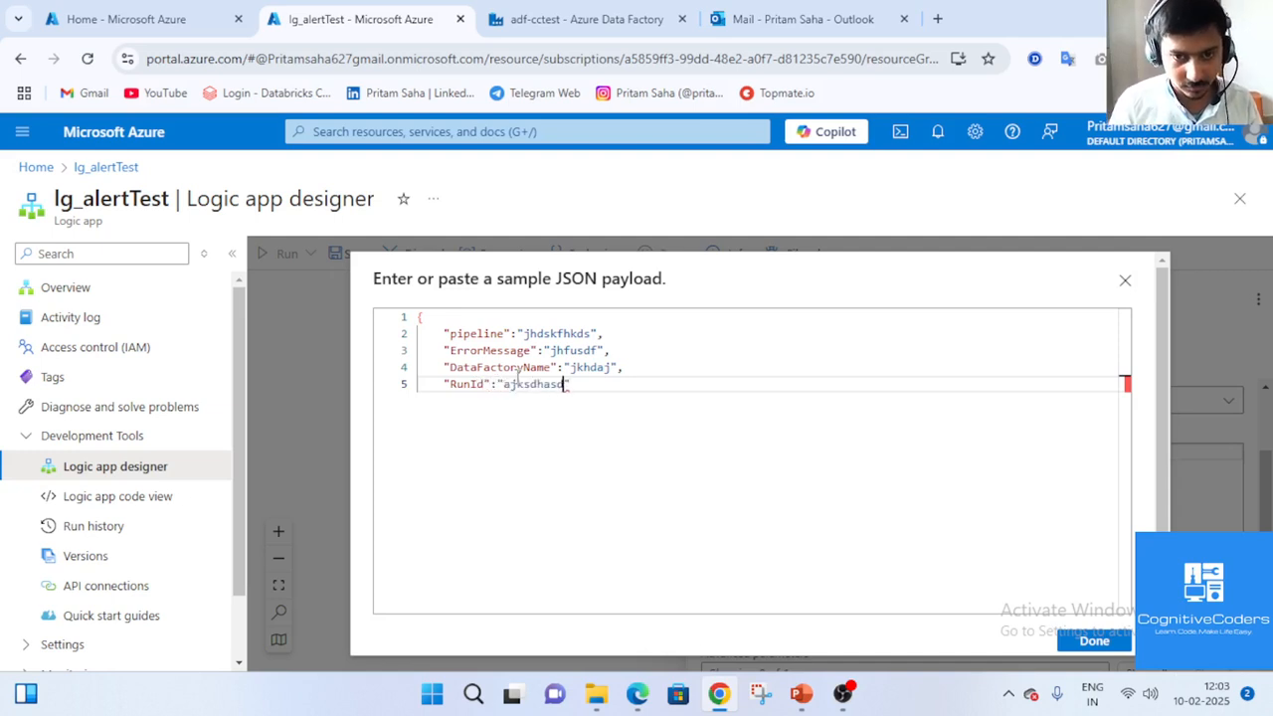
type(",")
key("Return")
key("Return")
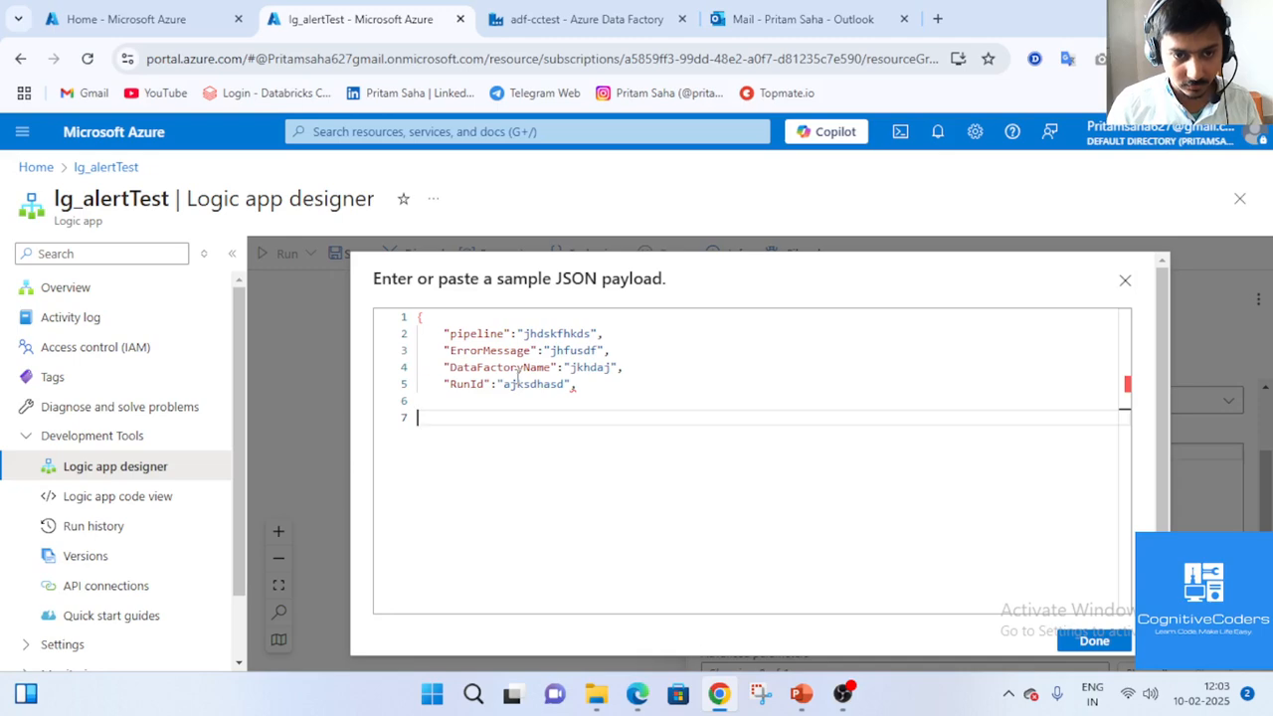
type("}")
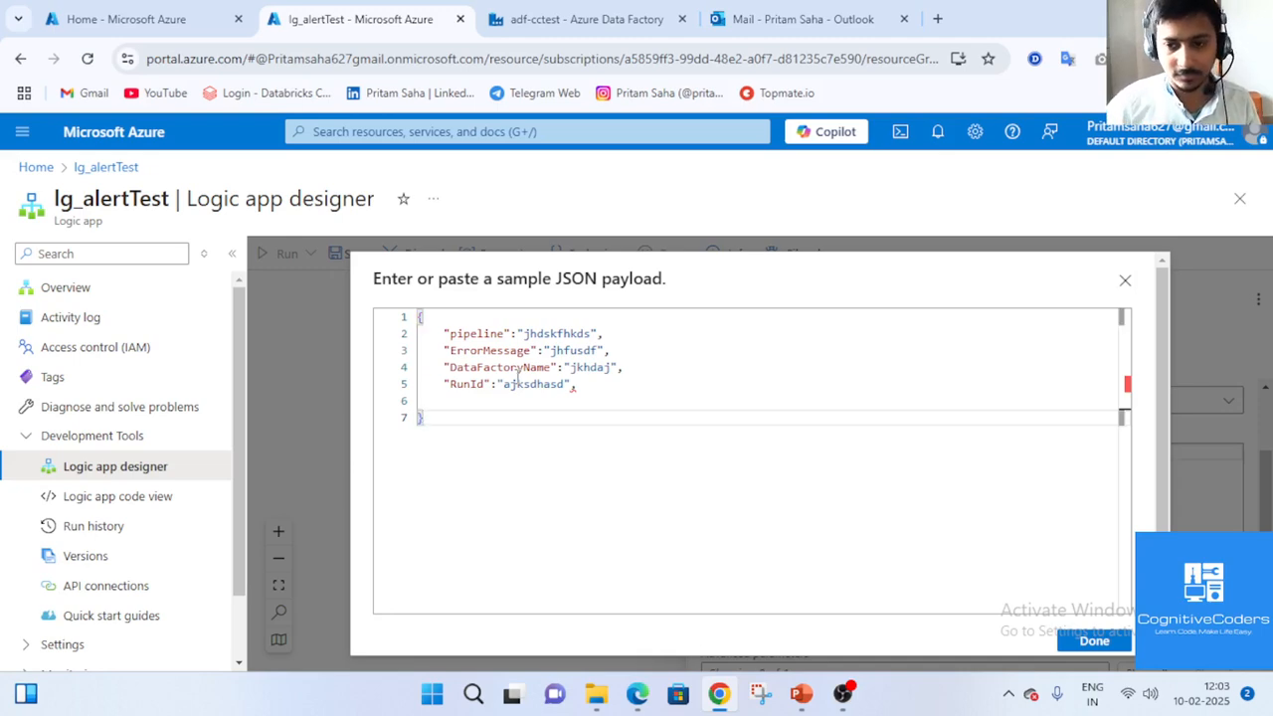
left_click(1094, 641)
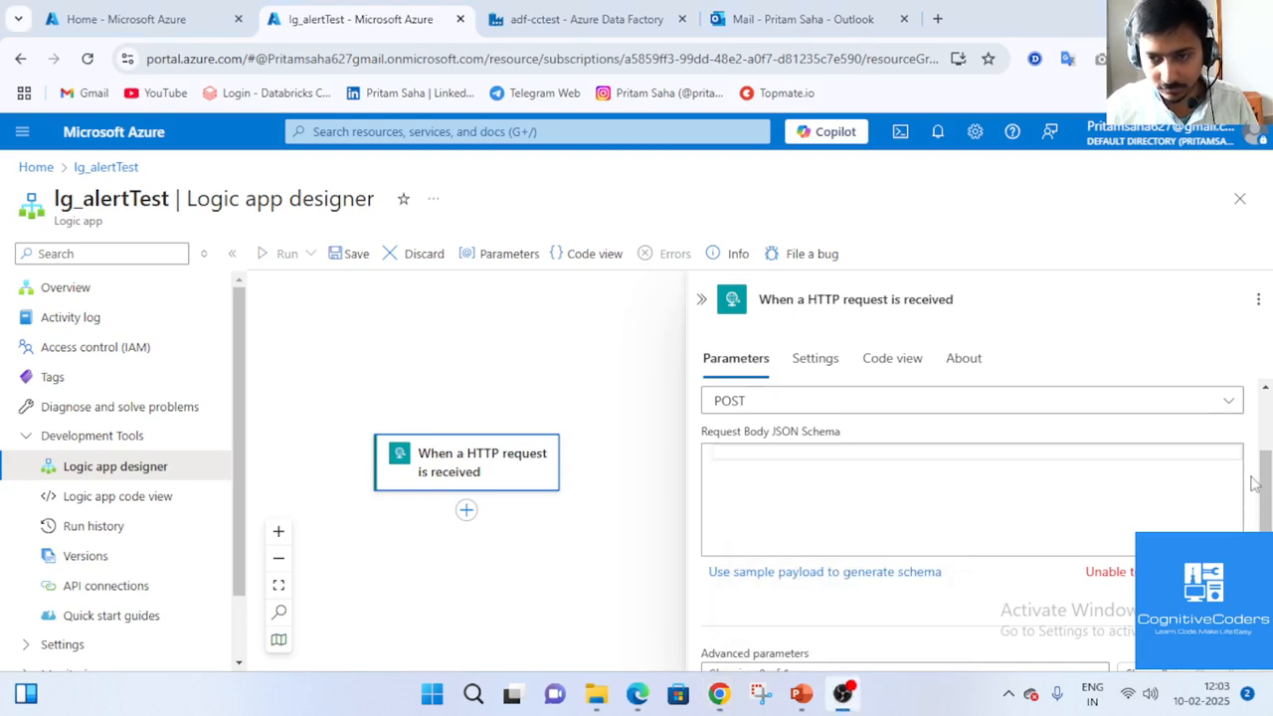
Re-enter the sample payload with 'pipeline' and 'ErrorMessage' string fields.
left_click(871, 573)
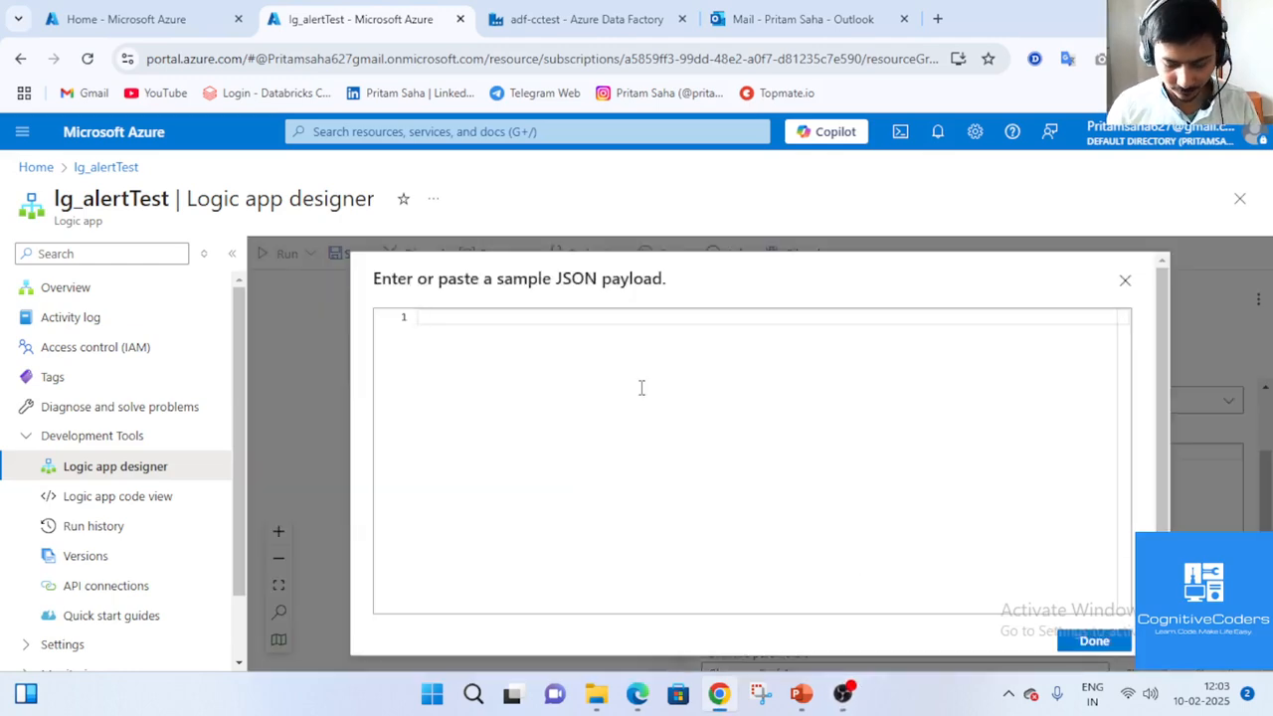
type("{")
key("Return")
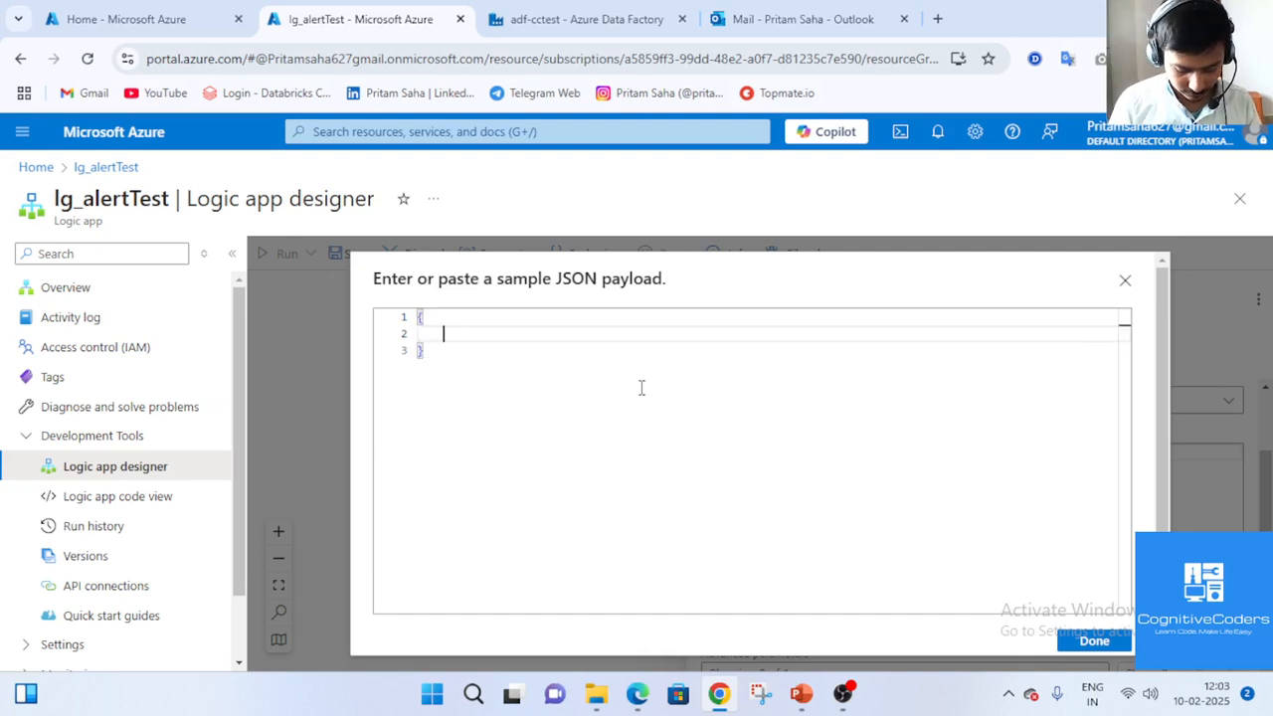
type("\"")
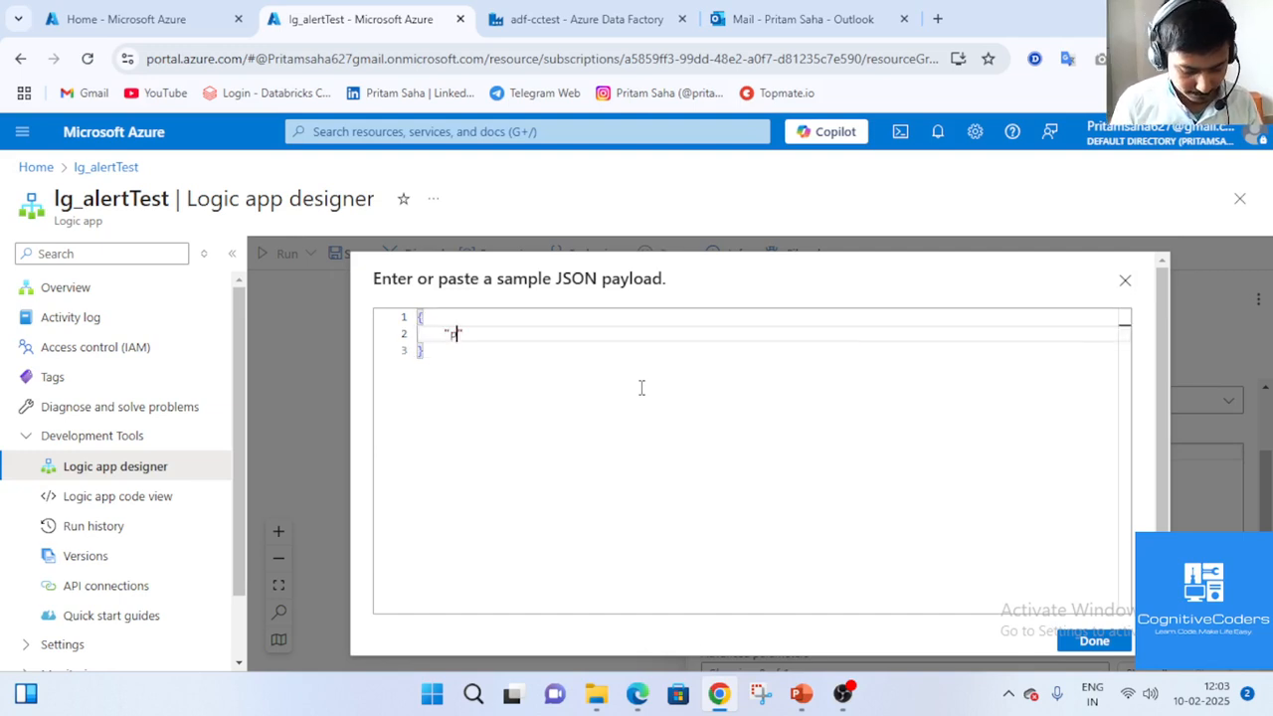
type("pipeline\"")
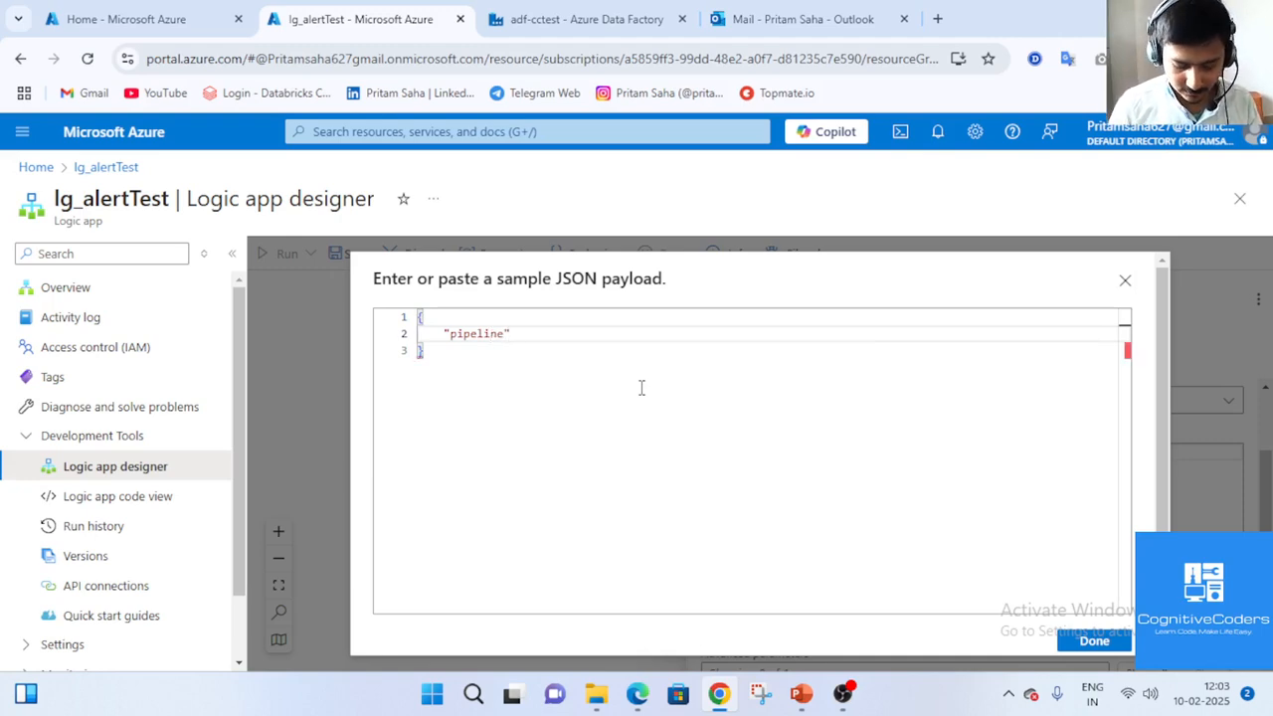
type(":")
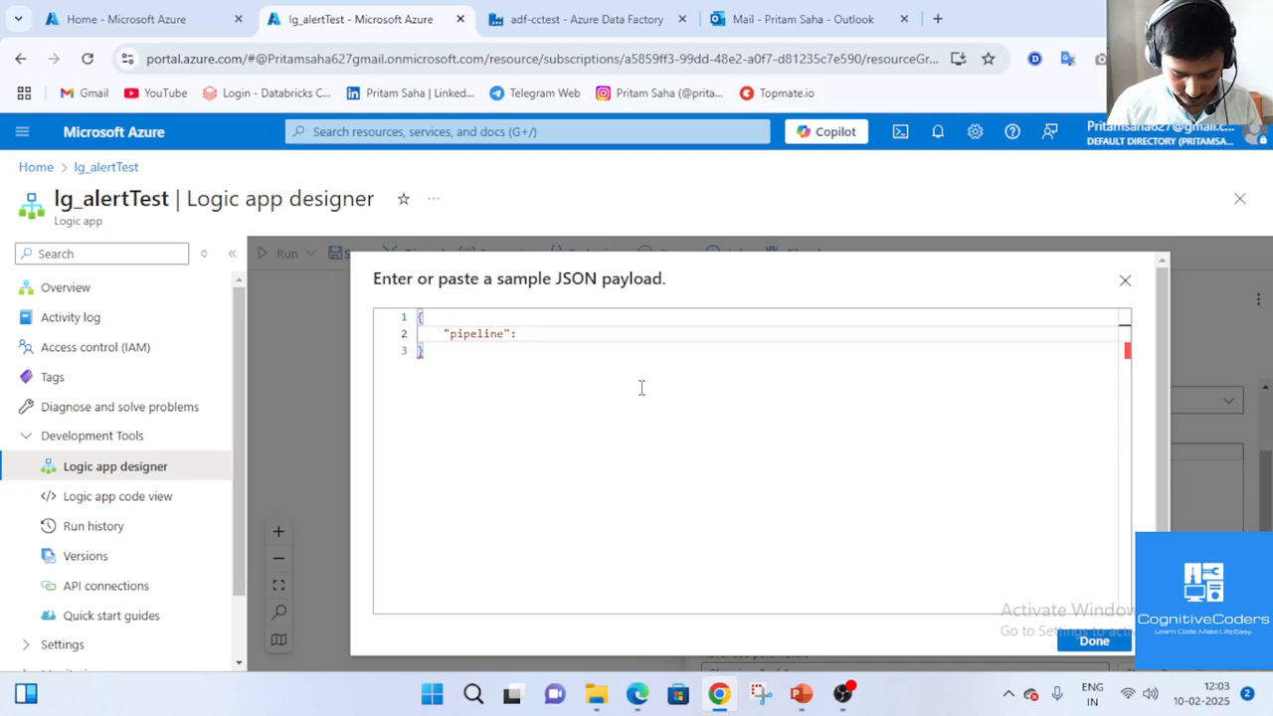
type("\"jfhdf\"")
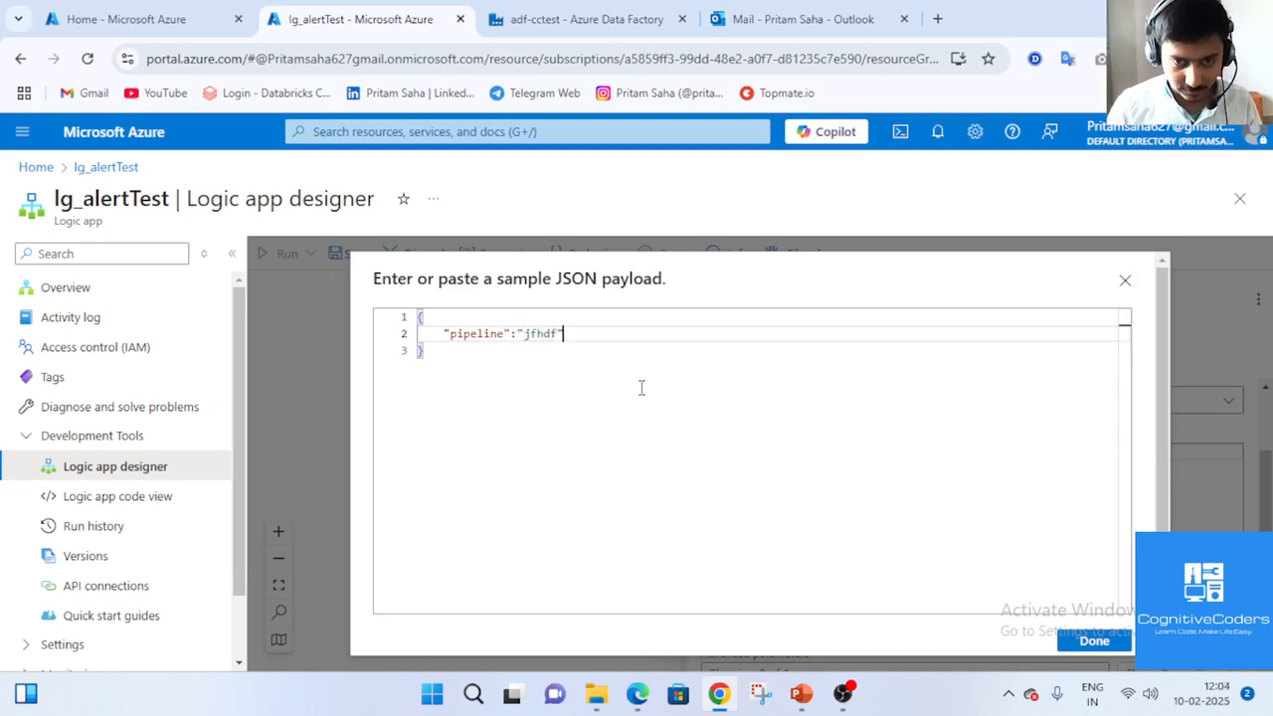
type(",")
key("Return")
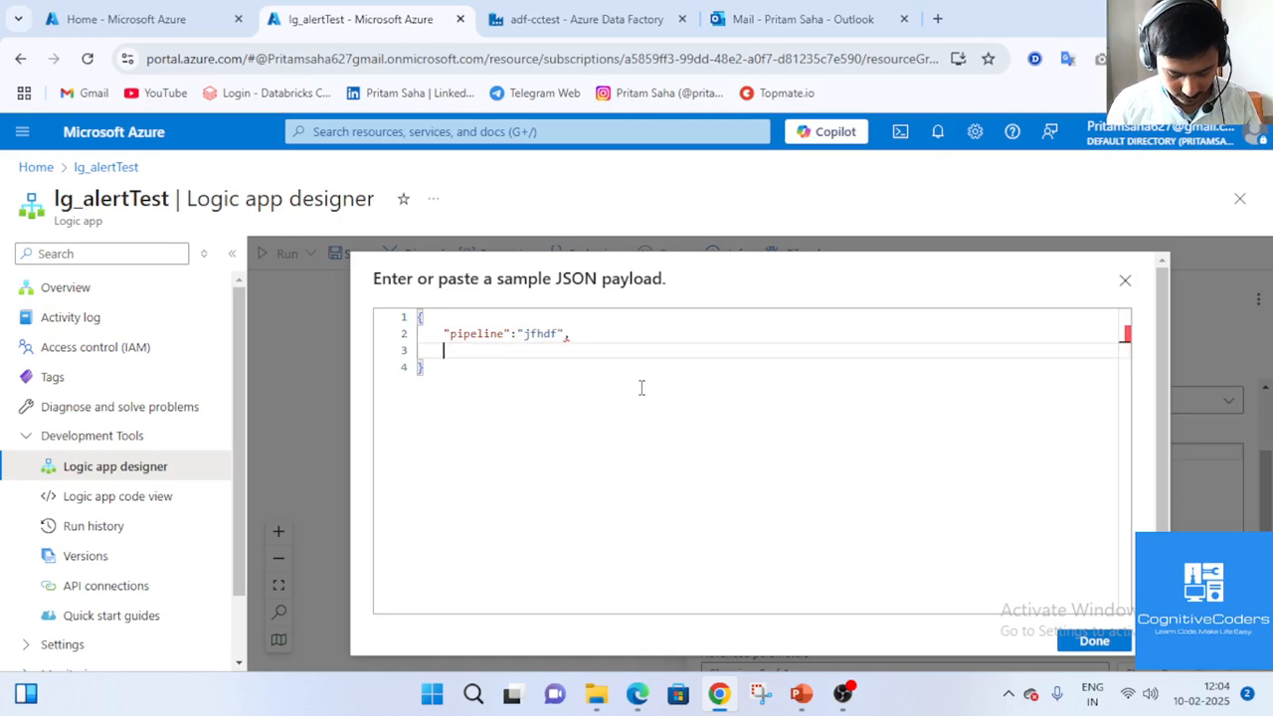
type("\"Er4ror")
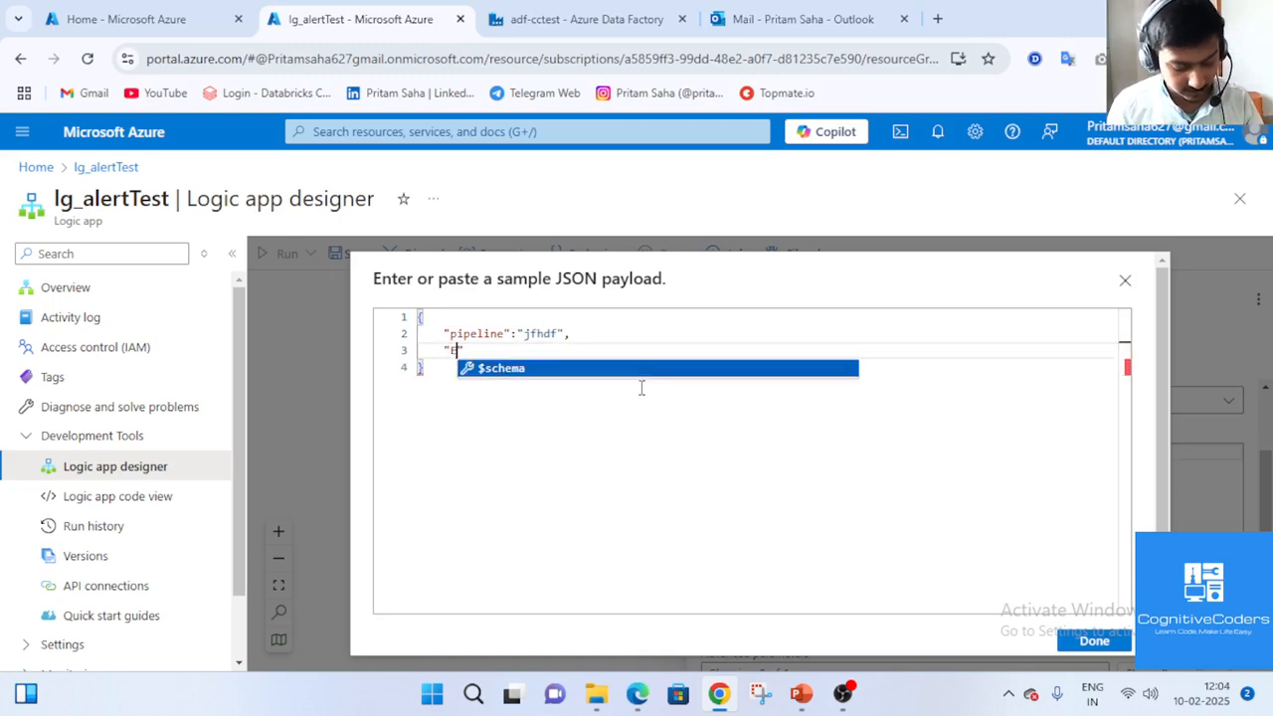
key("BackSpace")
key("BackSpace")
key("BackSpace")
key("BackSpace")
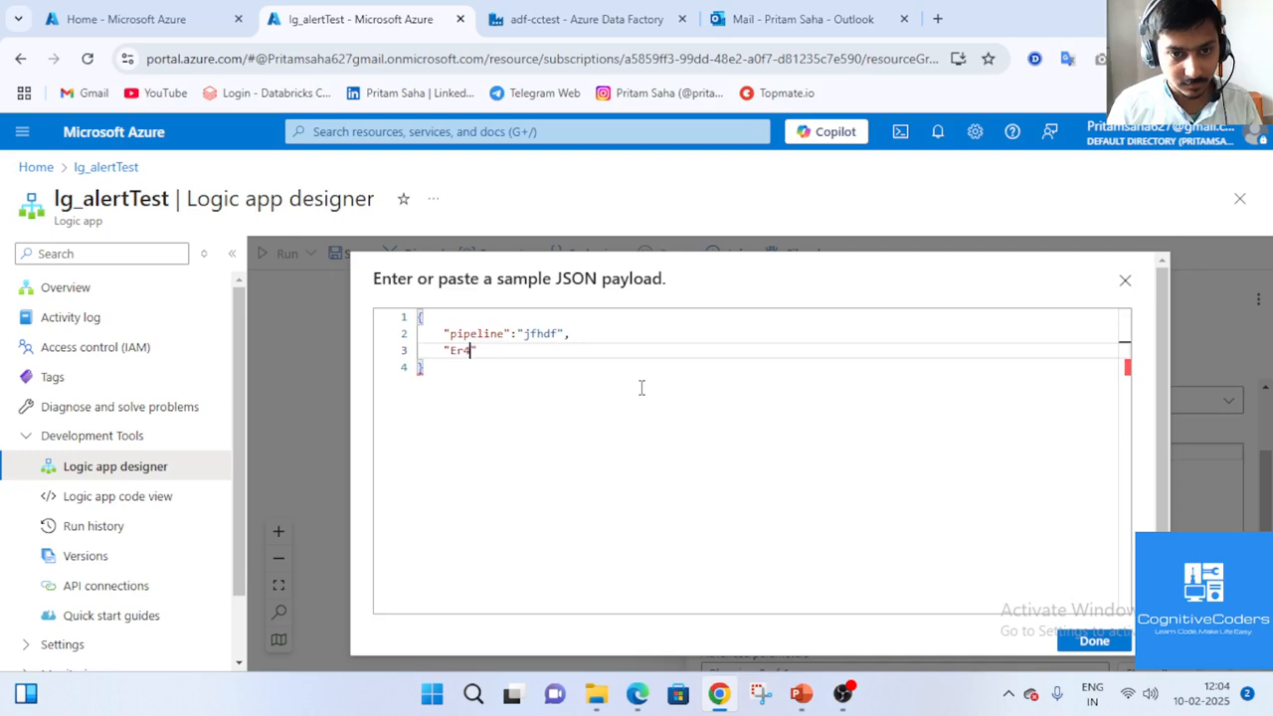
type("ror")
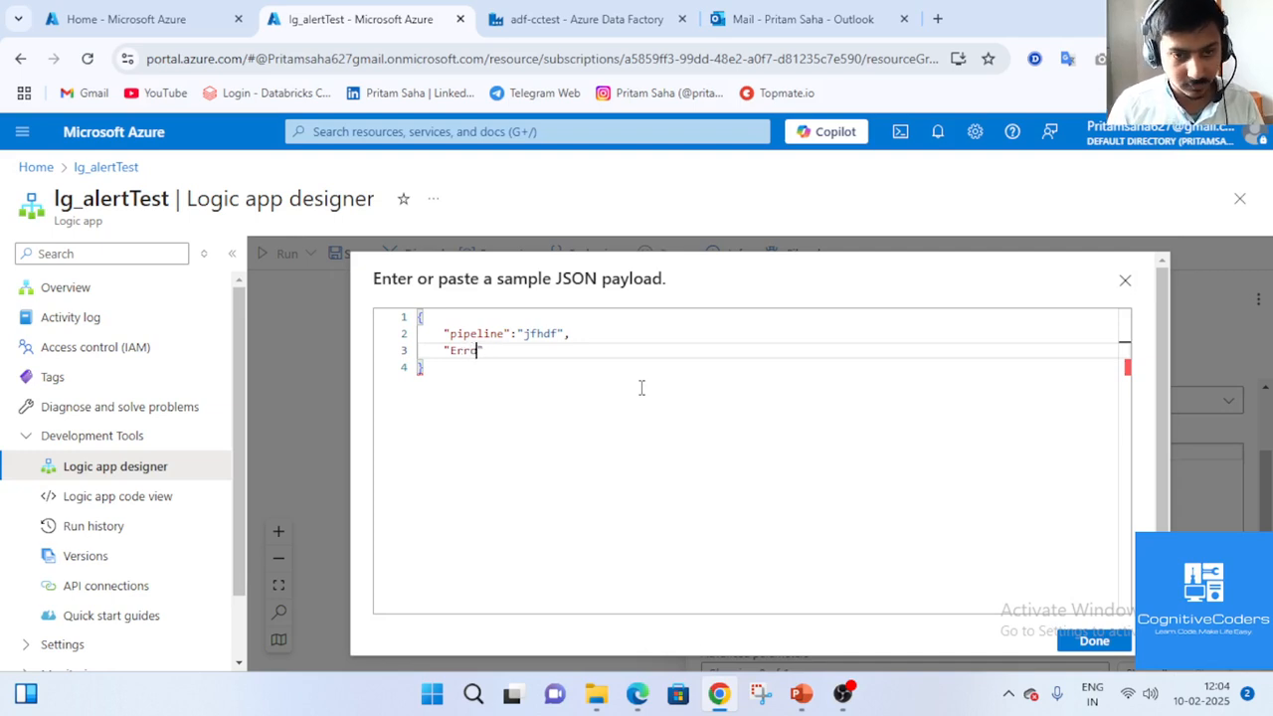
type("Message")
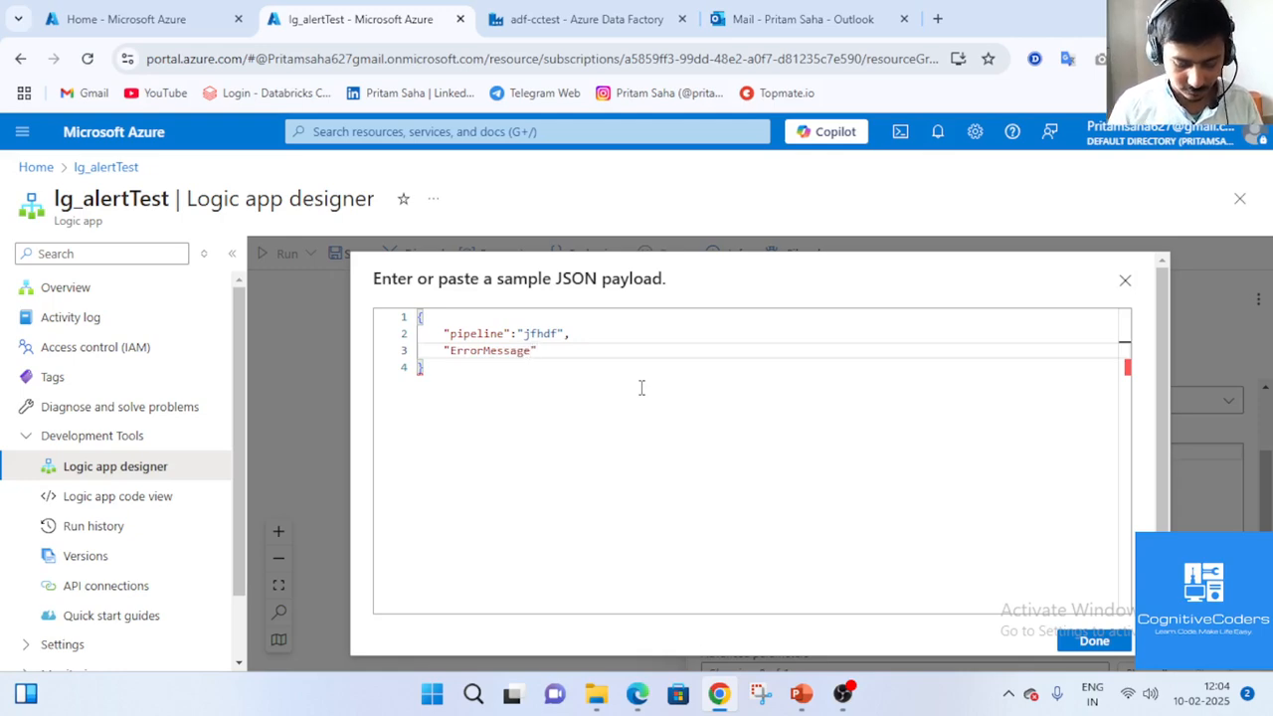
type("\":\"kjdhgkjsadh\"")
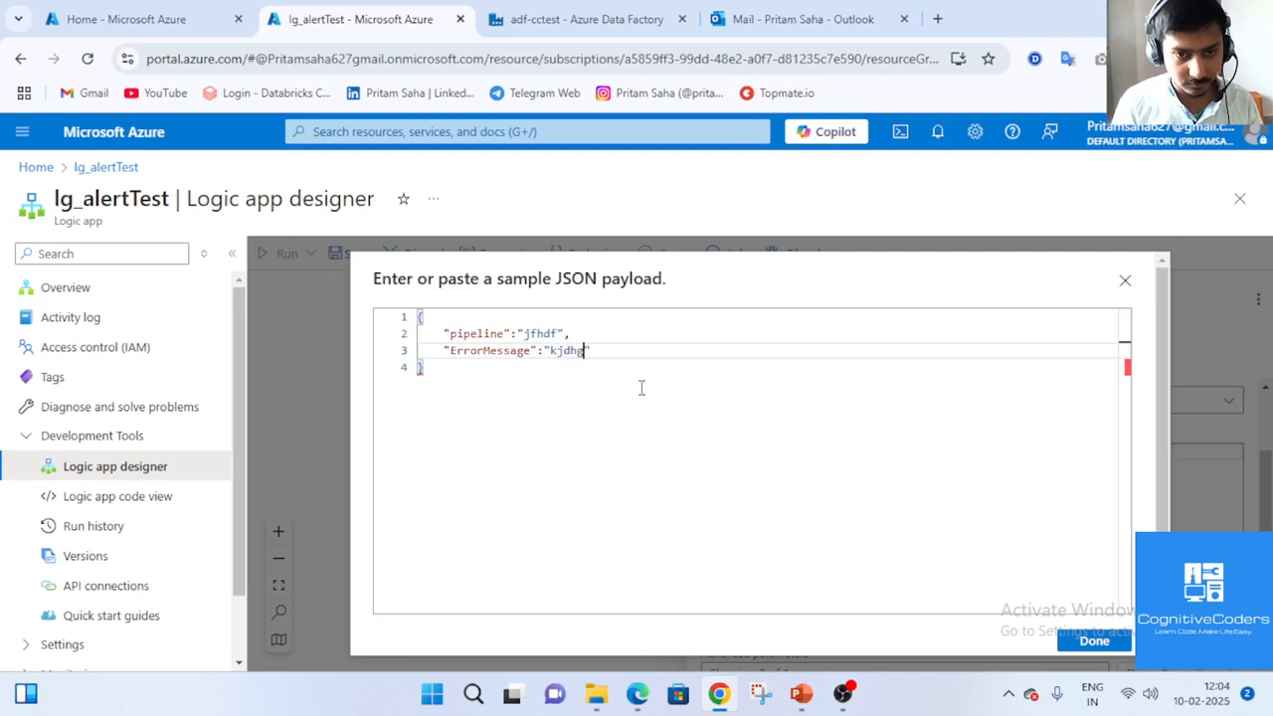
type(",")
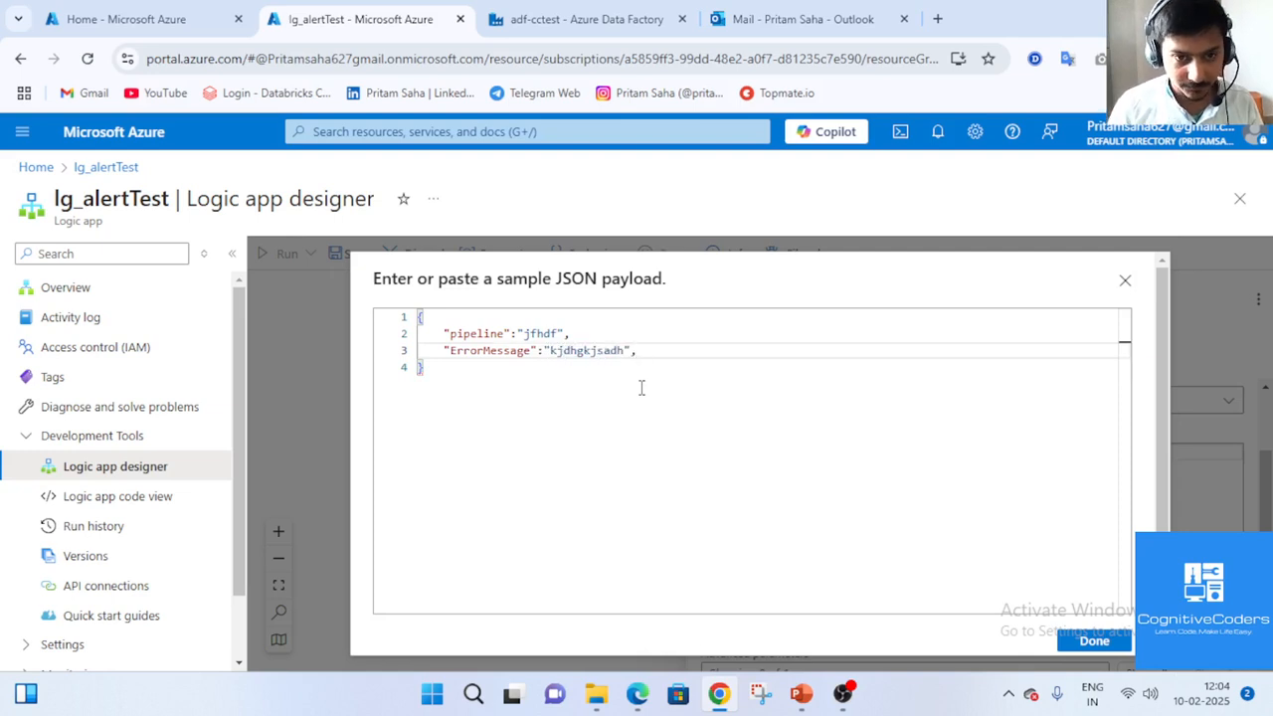
Add 'DataFactoryName' and 'RunId' string fields and generate the request body schema.
key("Return")
type("\"")
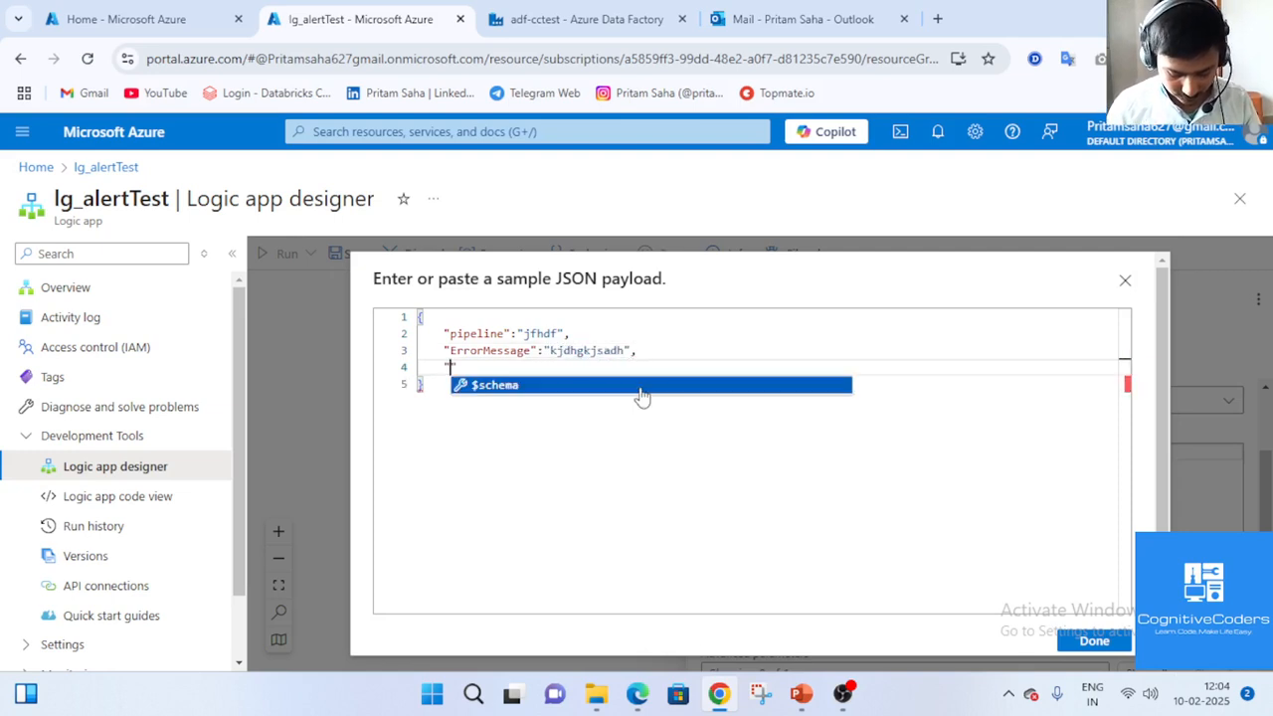
type("Data")
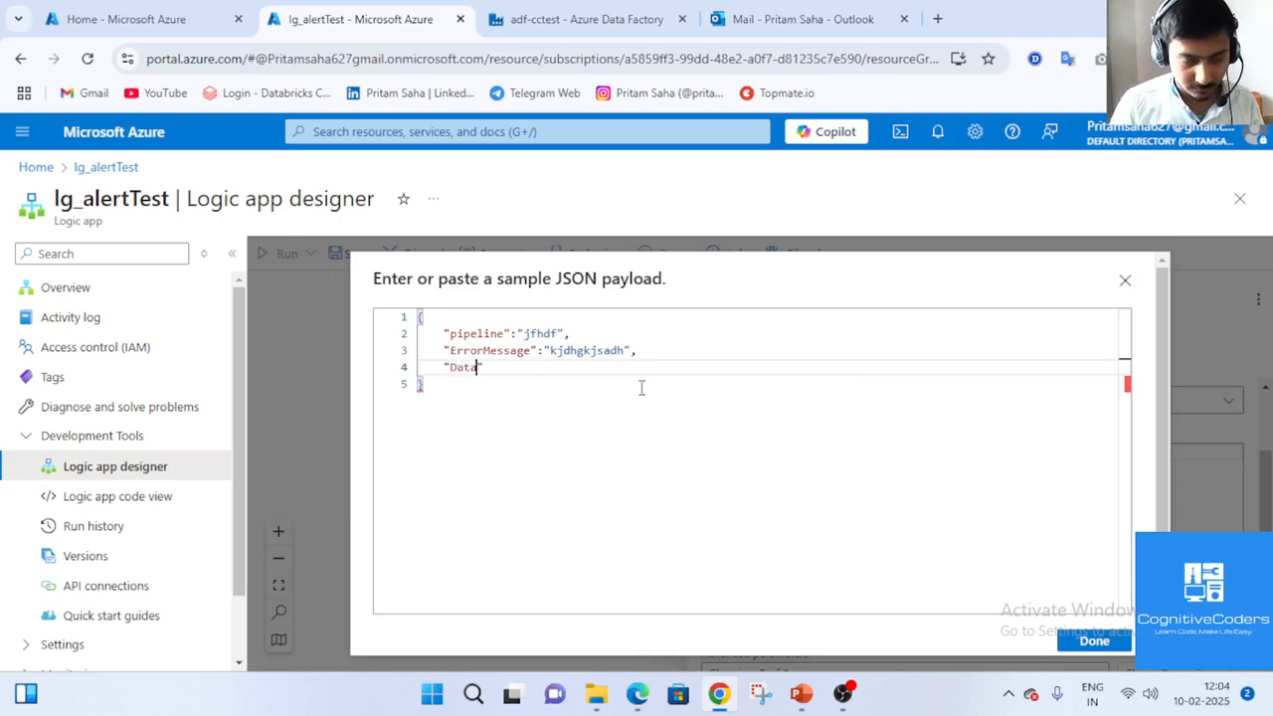
type("Factory")
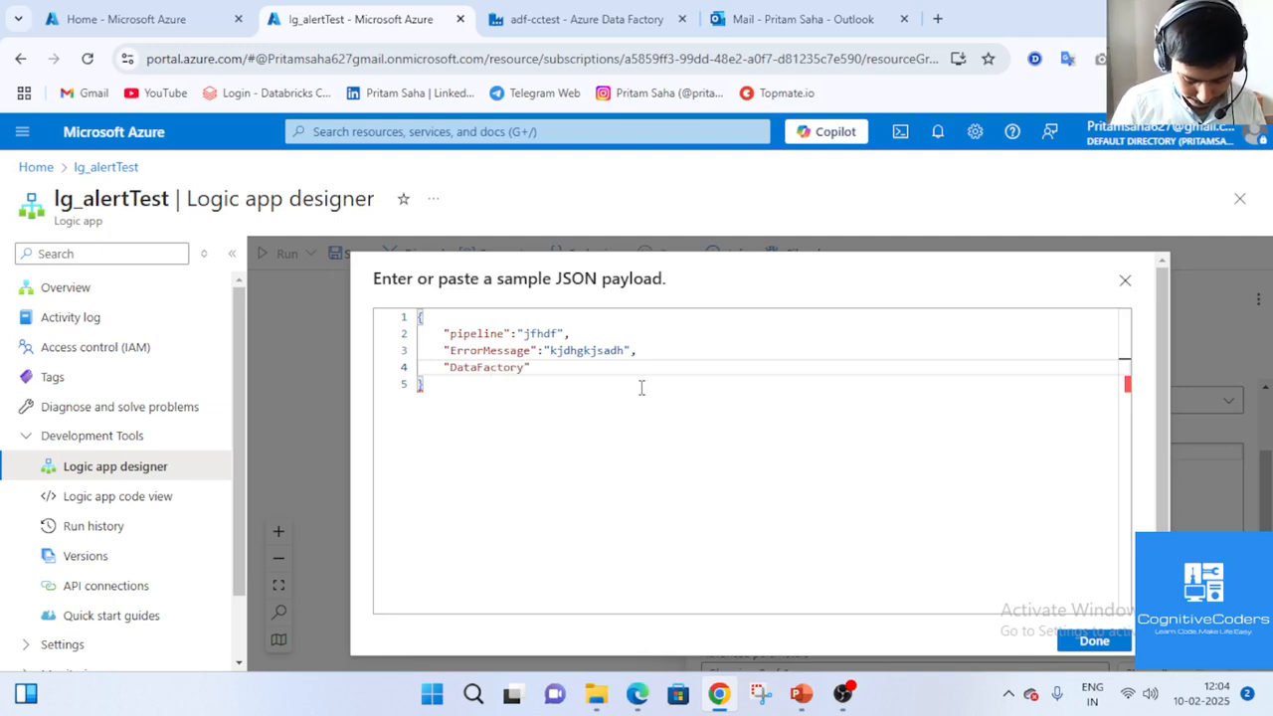
type("Name\"")
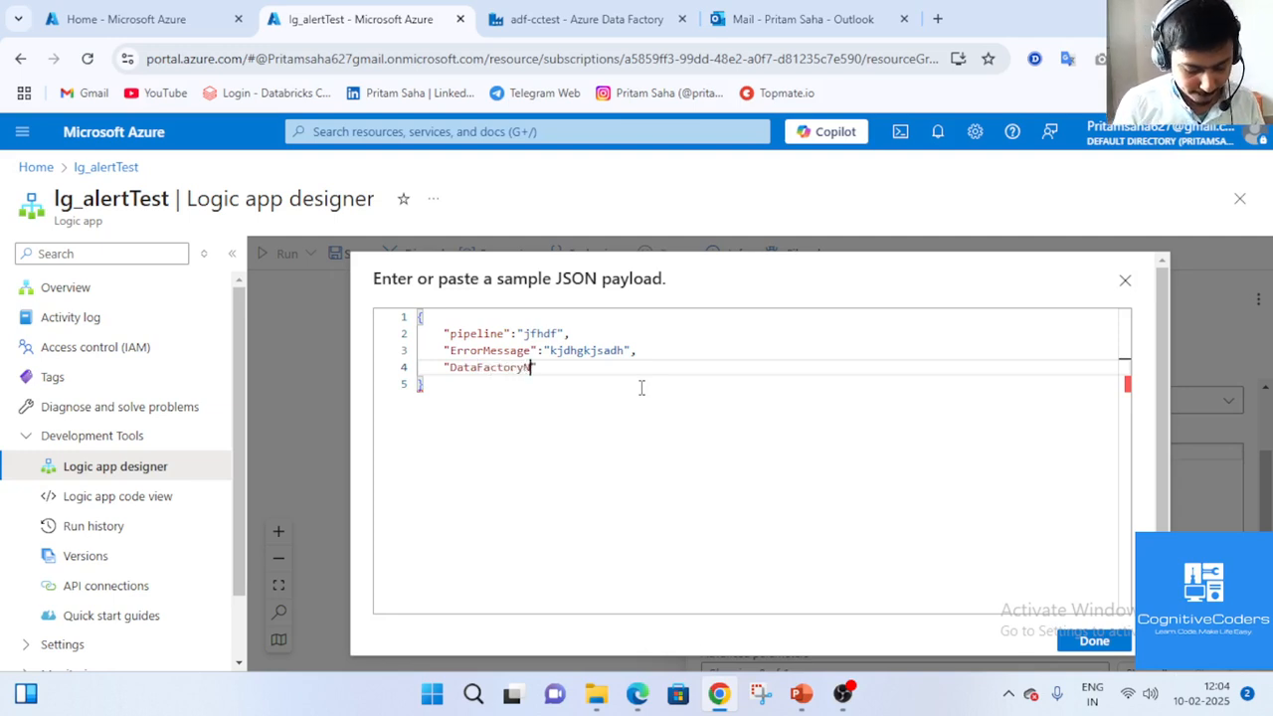
type(":")
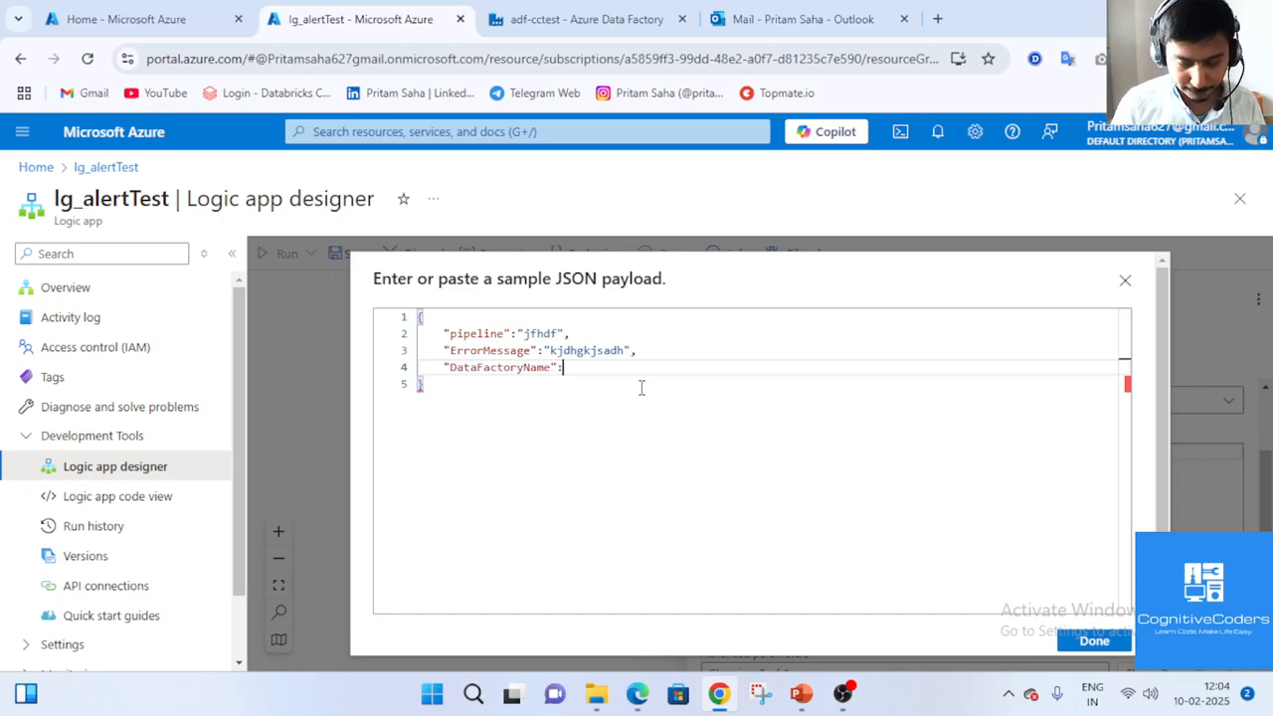
type("\"ujdhskd\"")
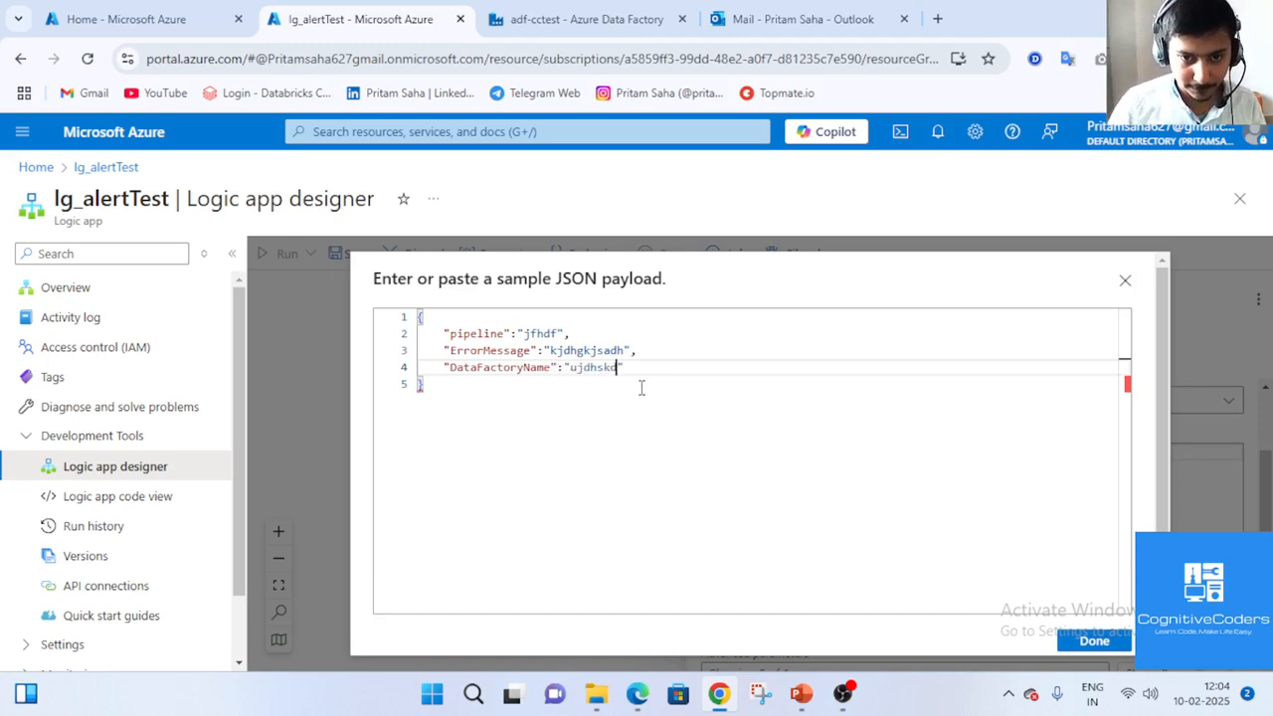
type(",")
key("Return")
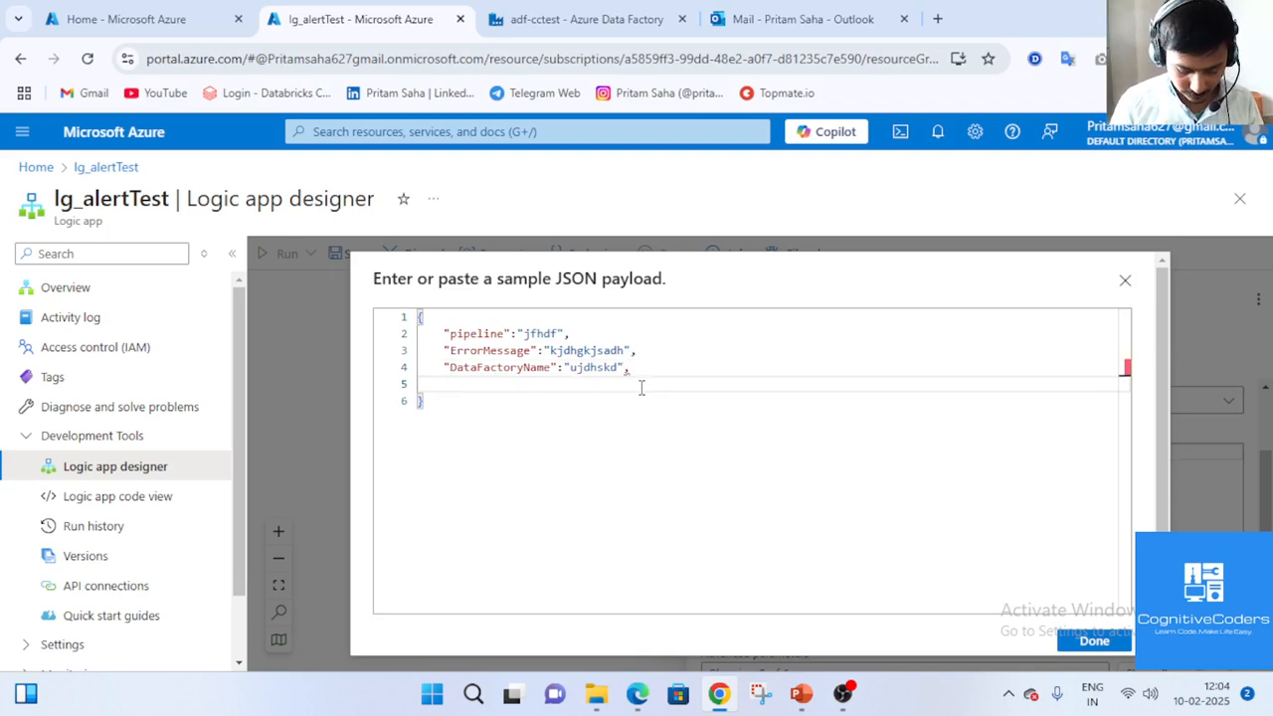
type("\"")
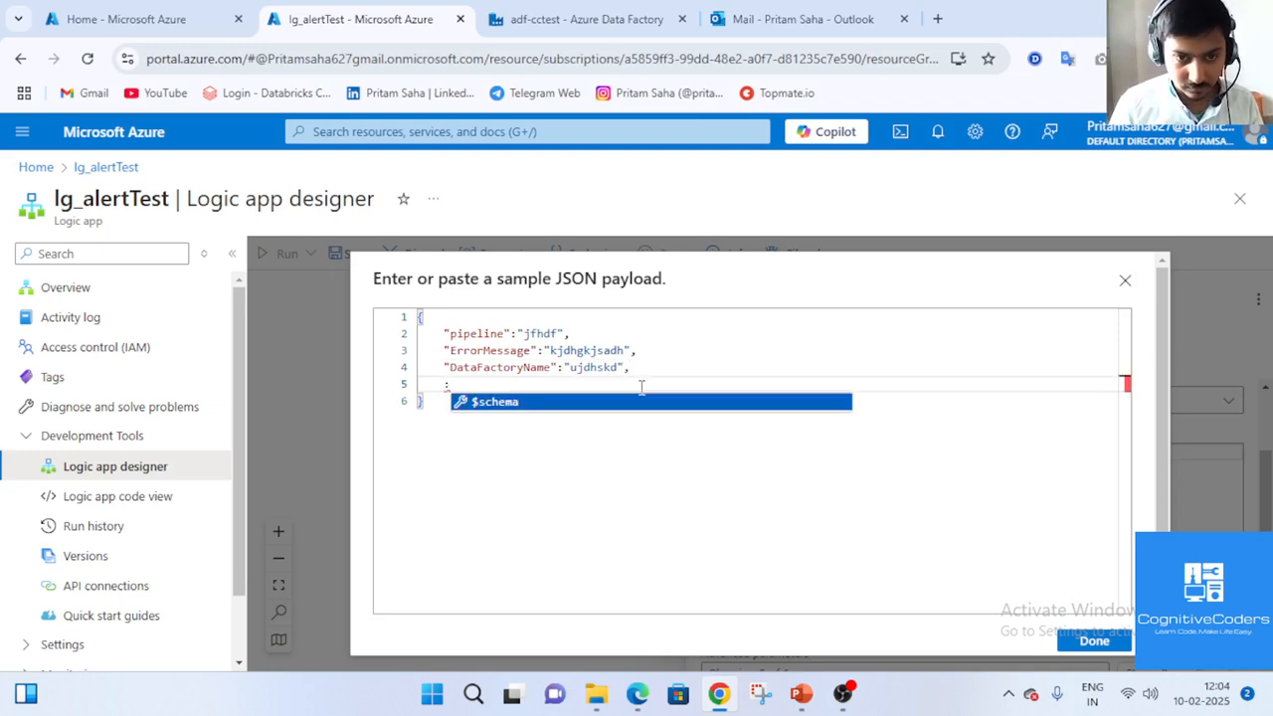
key("BackSpace")
type("\"RunId\"")
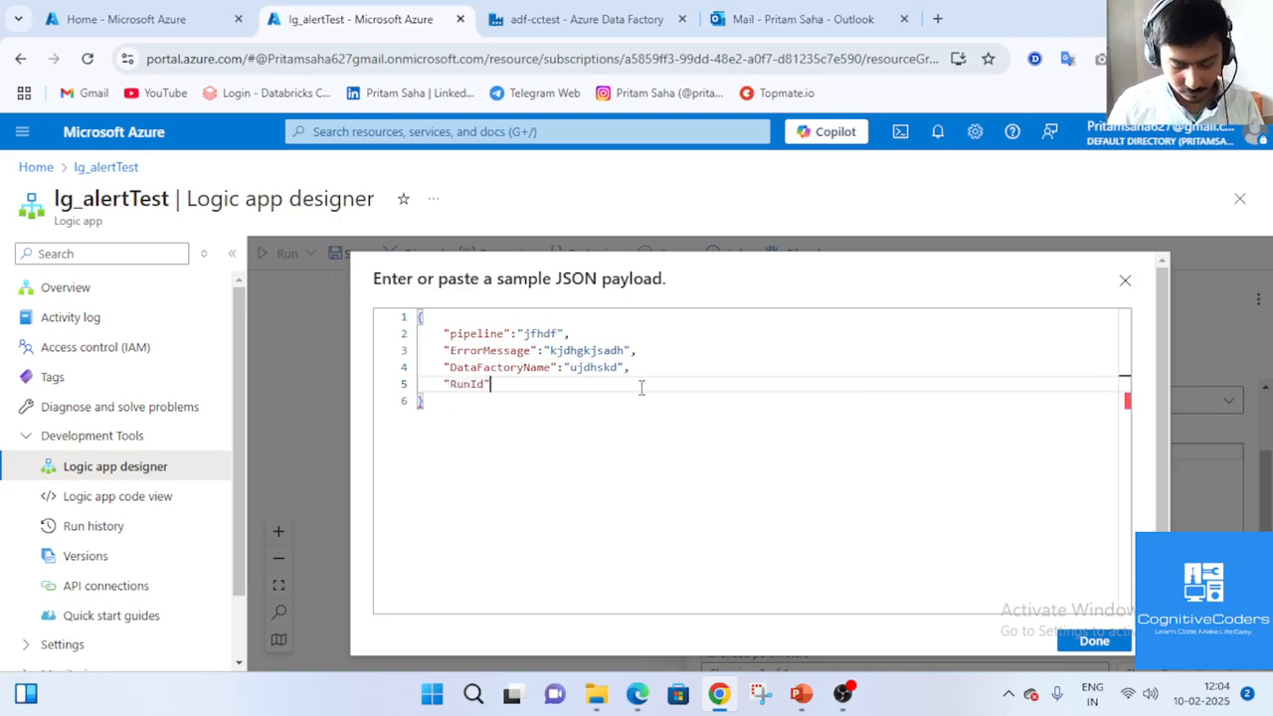
type(":\"djhsakjd")
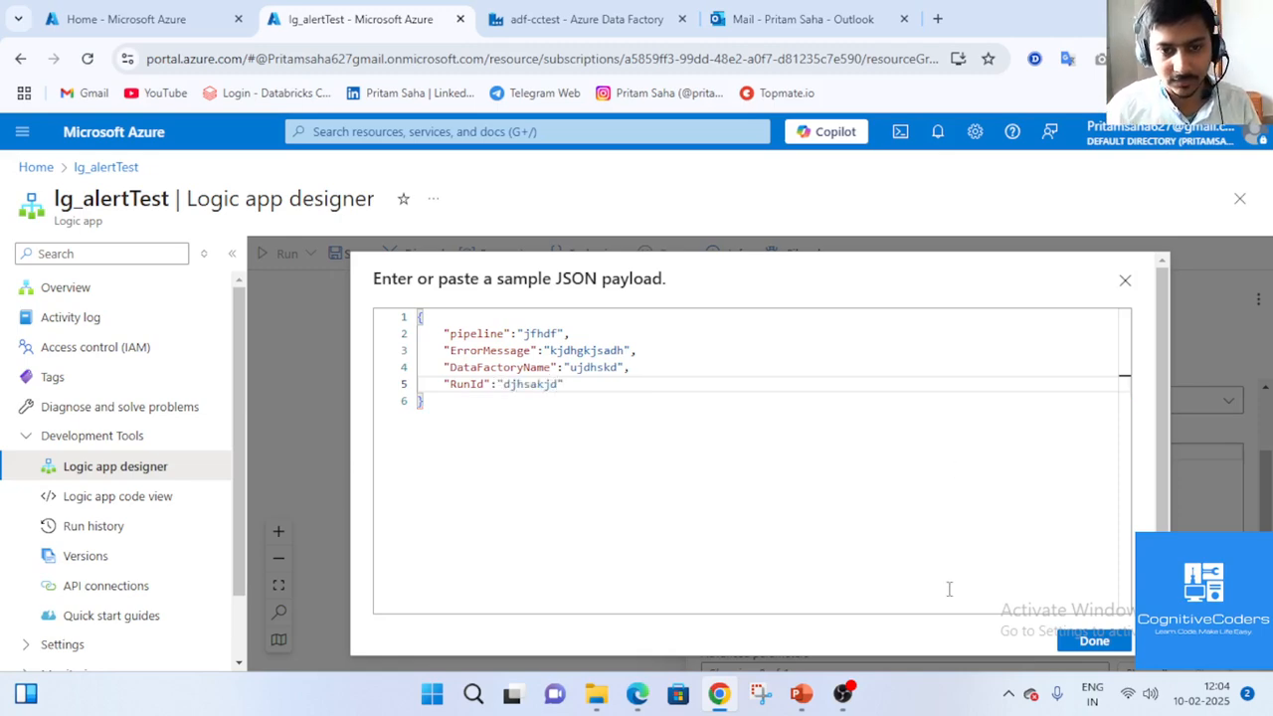
left_click(1094, 641)
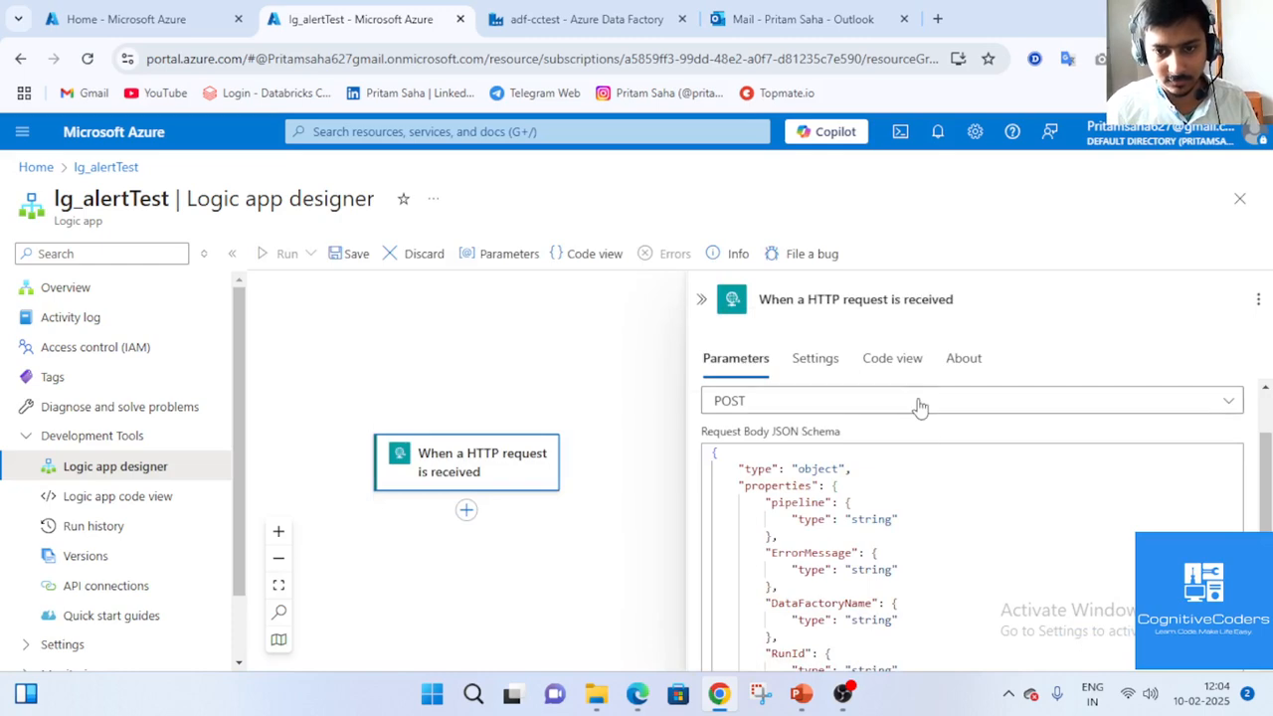
scroll(918, 407, "down", 2)
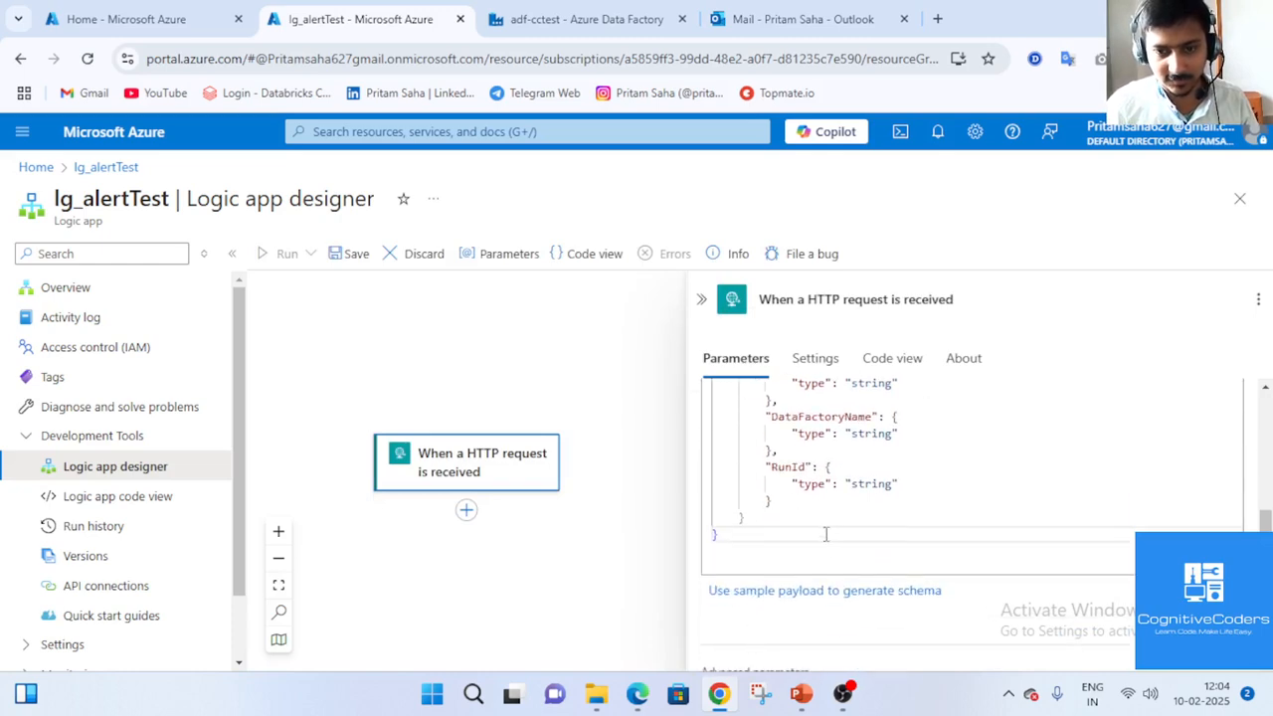
scroll(855, 597, "up", 3)
scroll(892, 477, "down", 3)
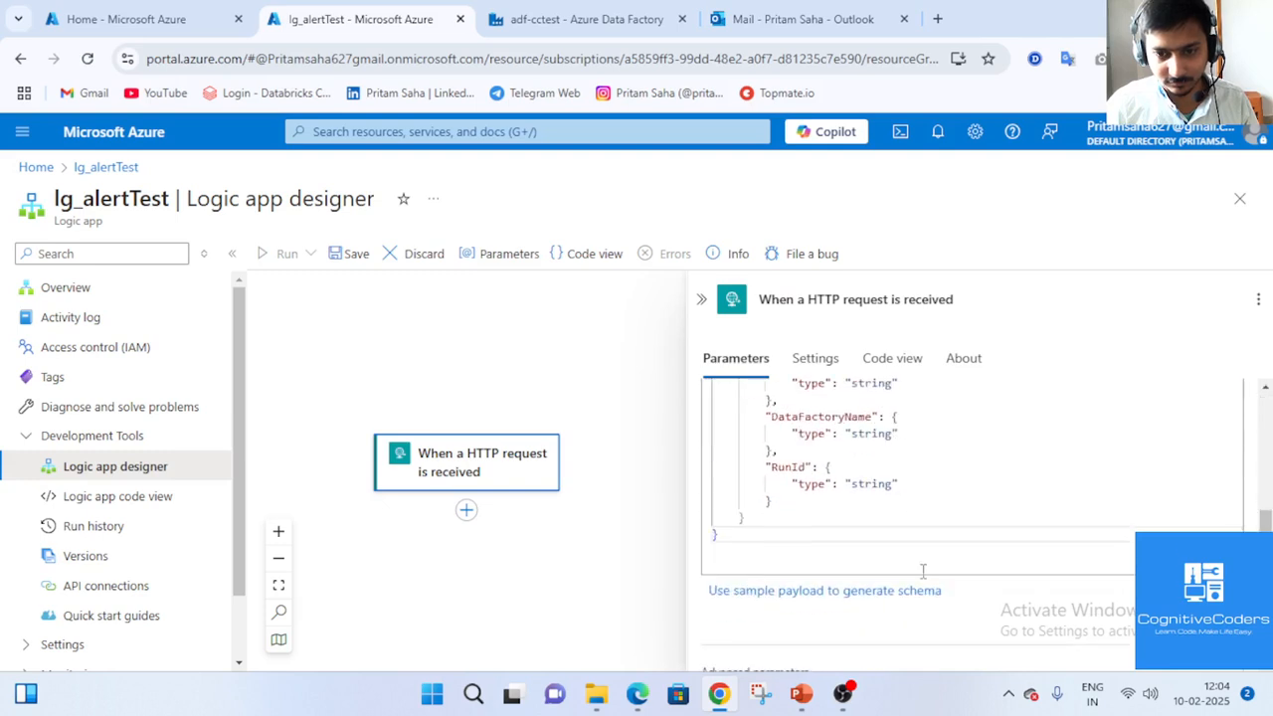
left_click(979, 482)
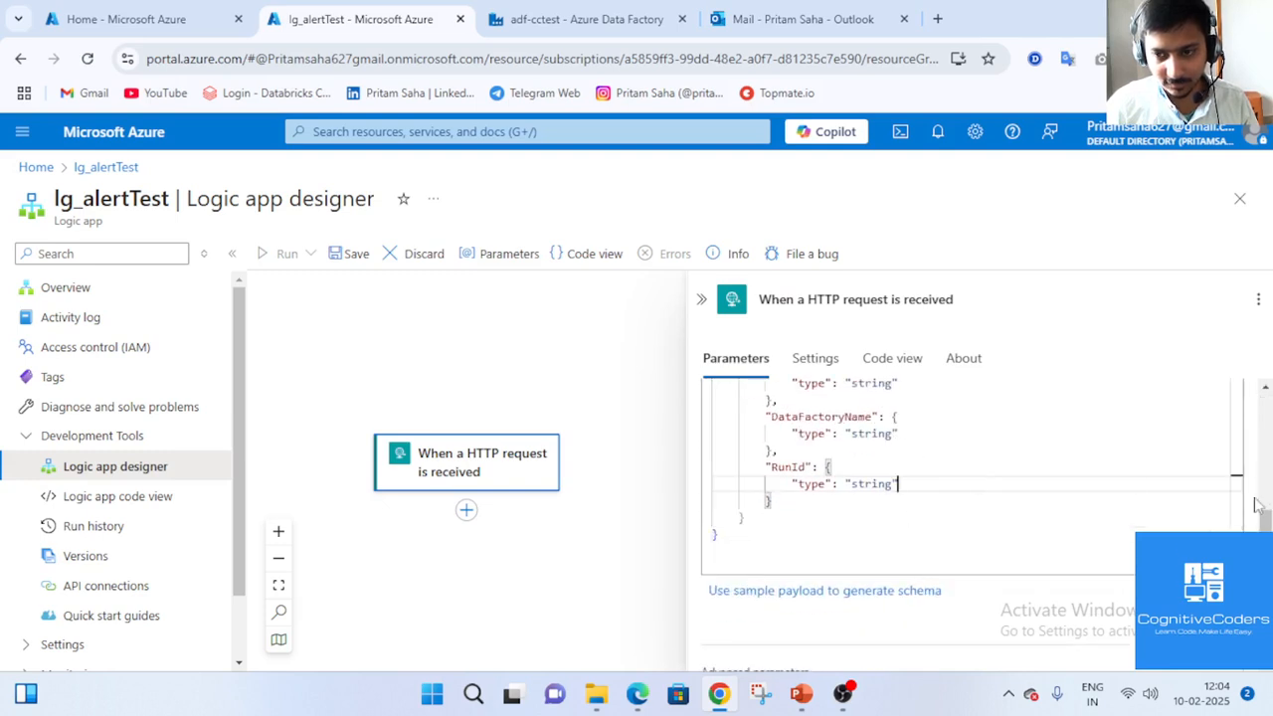
scroll(975, 517, "up", 4)
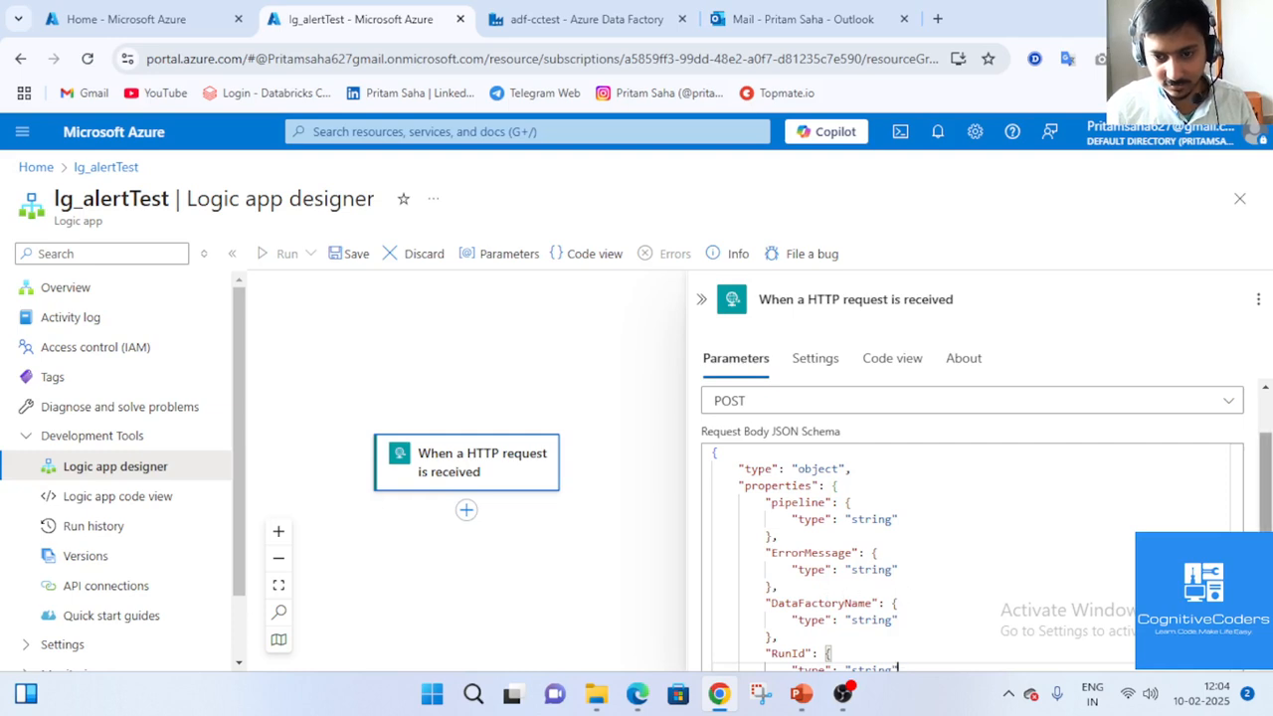
scroll(1225, 527, "down", 5)
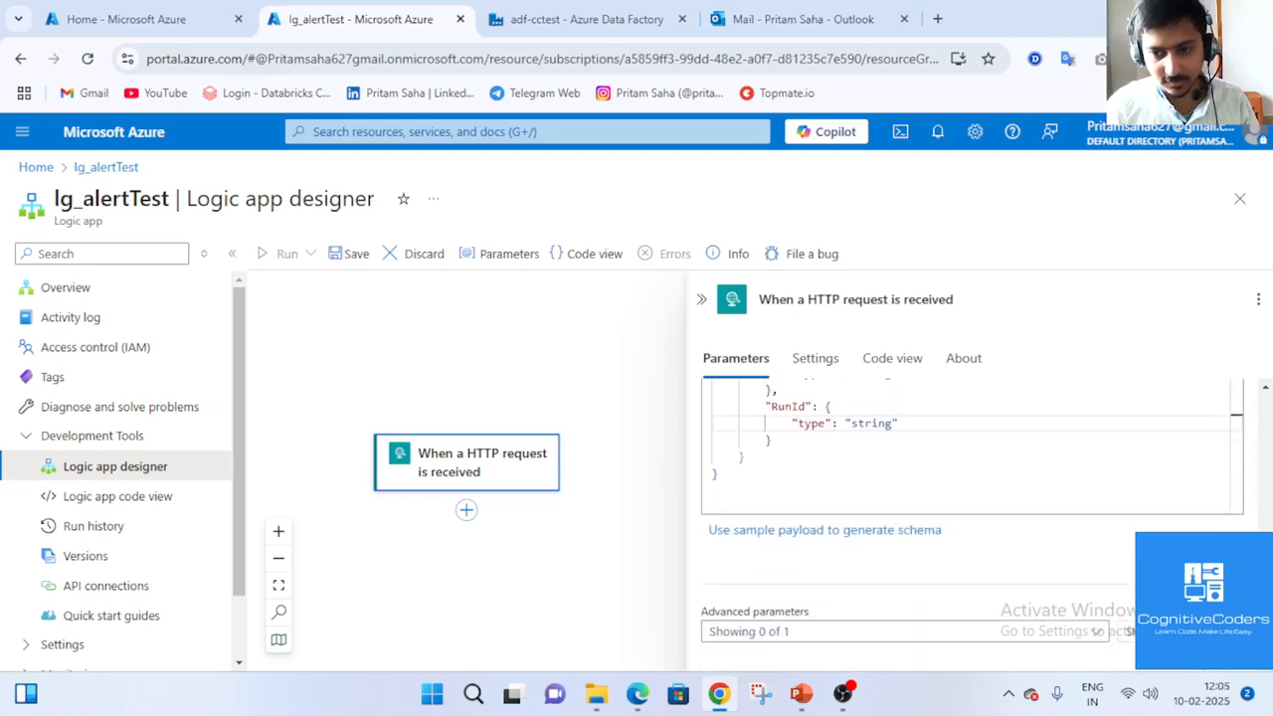
scroll(1044, 552, "up", 5)
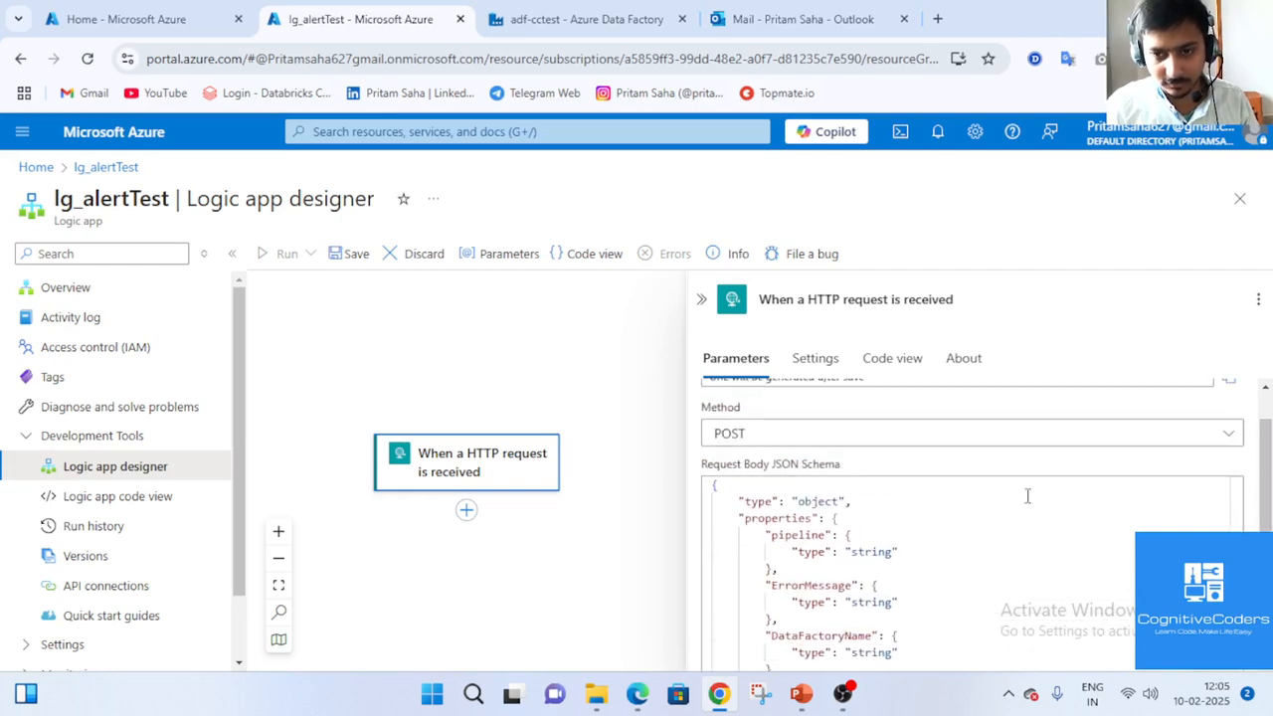
scroll(995, 457, "down", 5)
left_click(1039, 633)
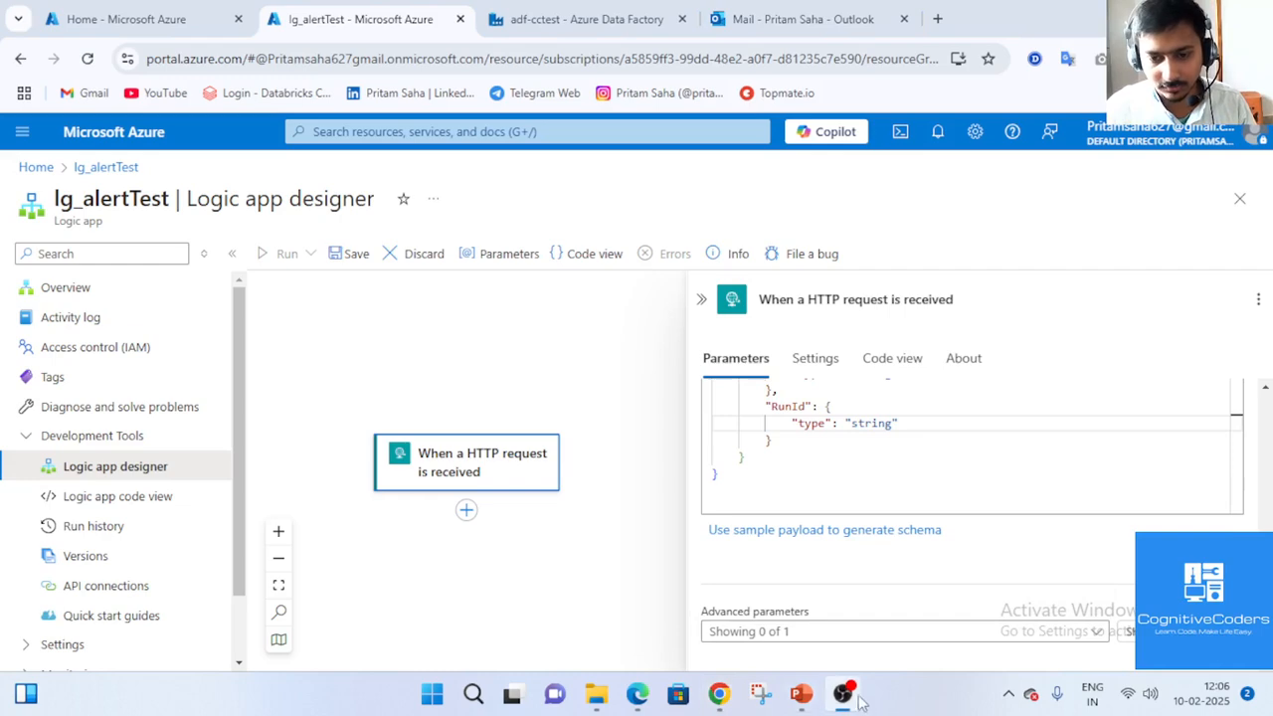
left_click(845, 695)
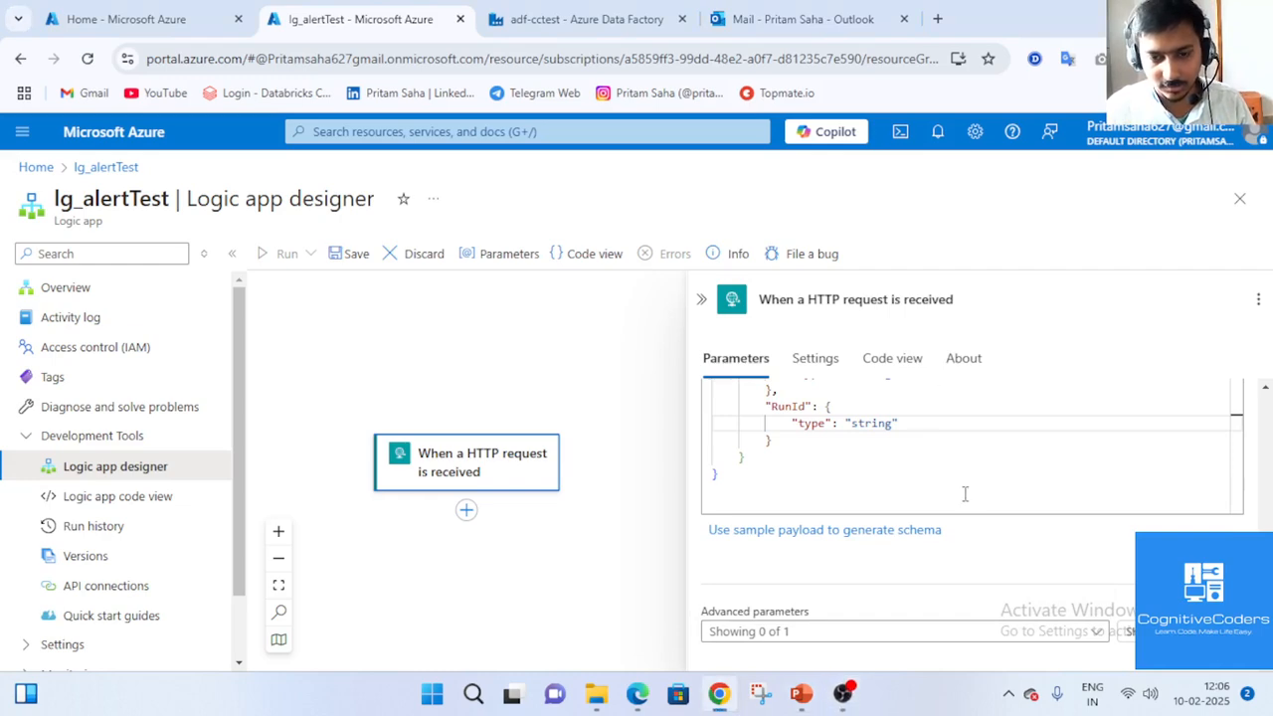
left_click(830, 634)
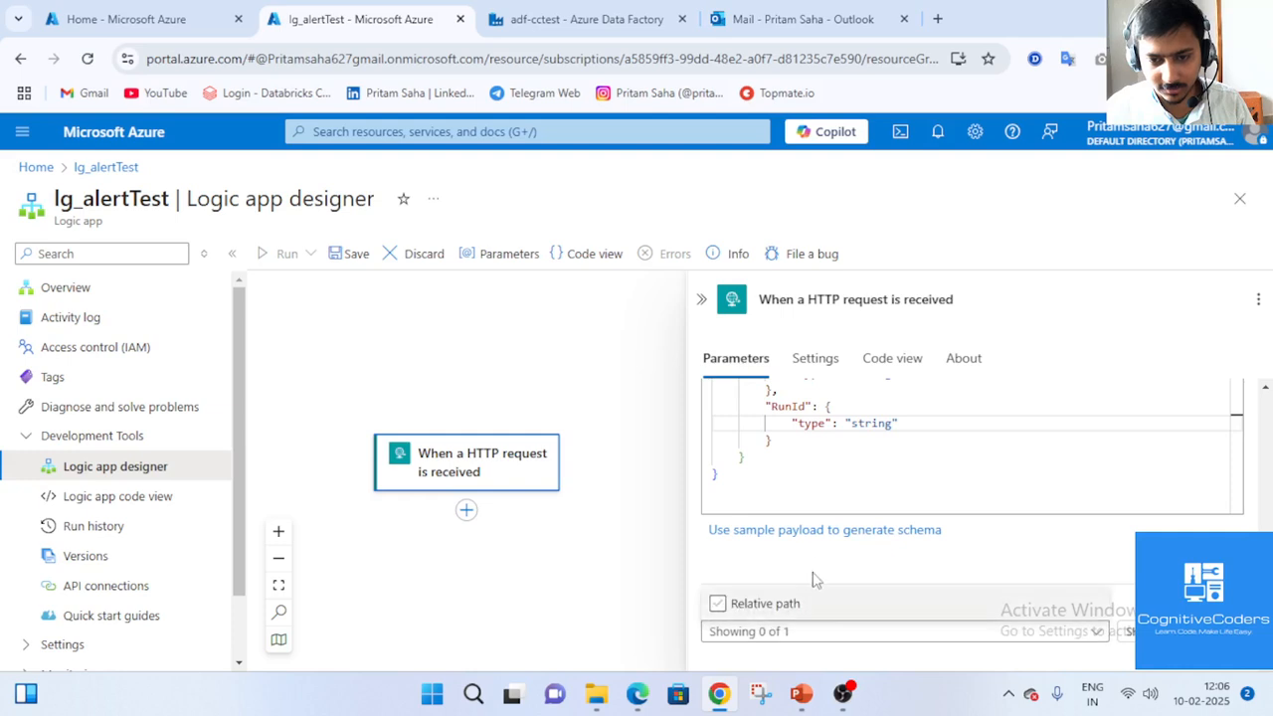
left_click(867, 560)
scroll(850, 594, "up", 5)
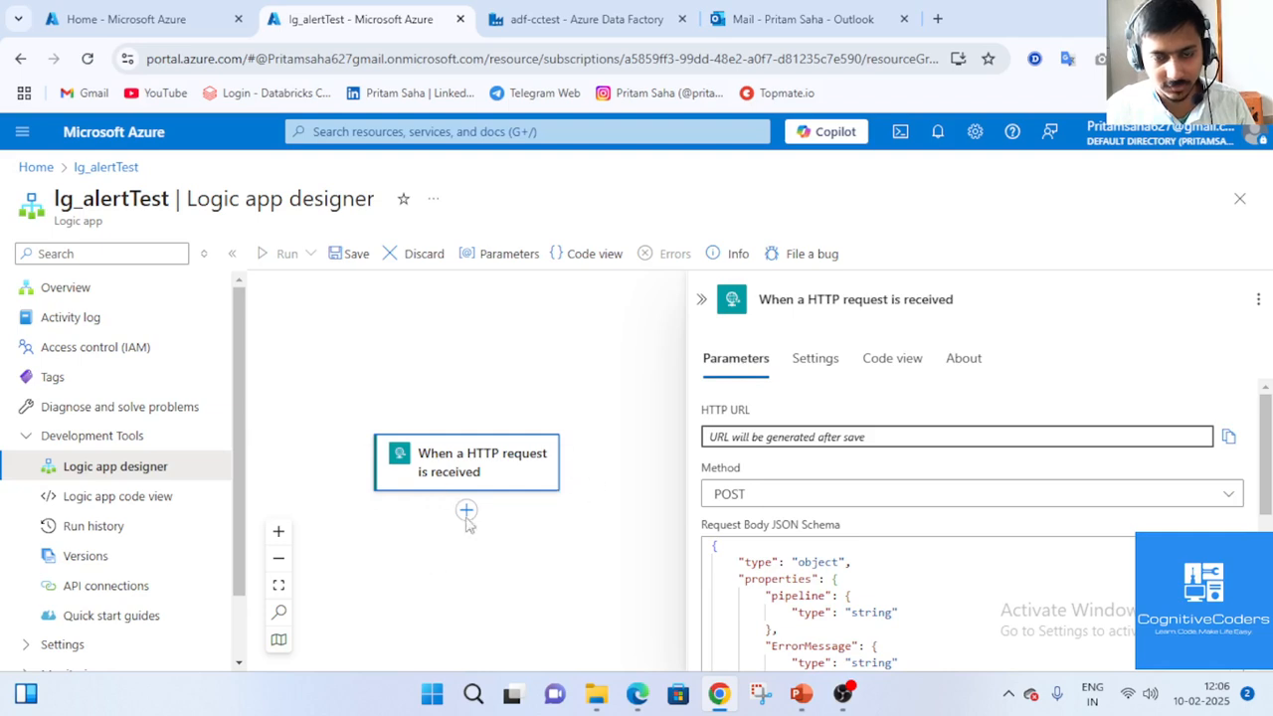
key("ctrl+Tab")
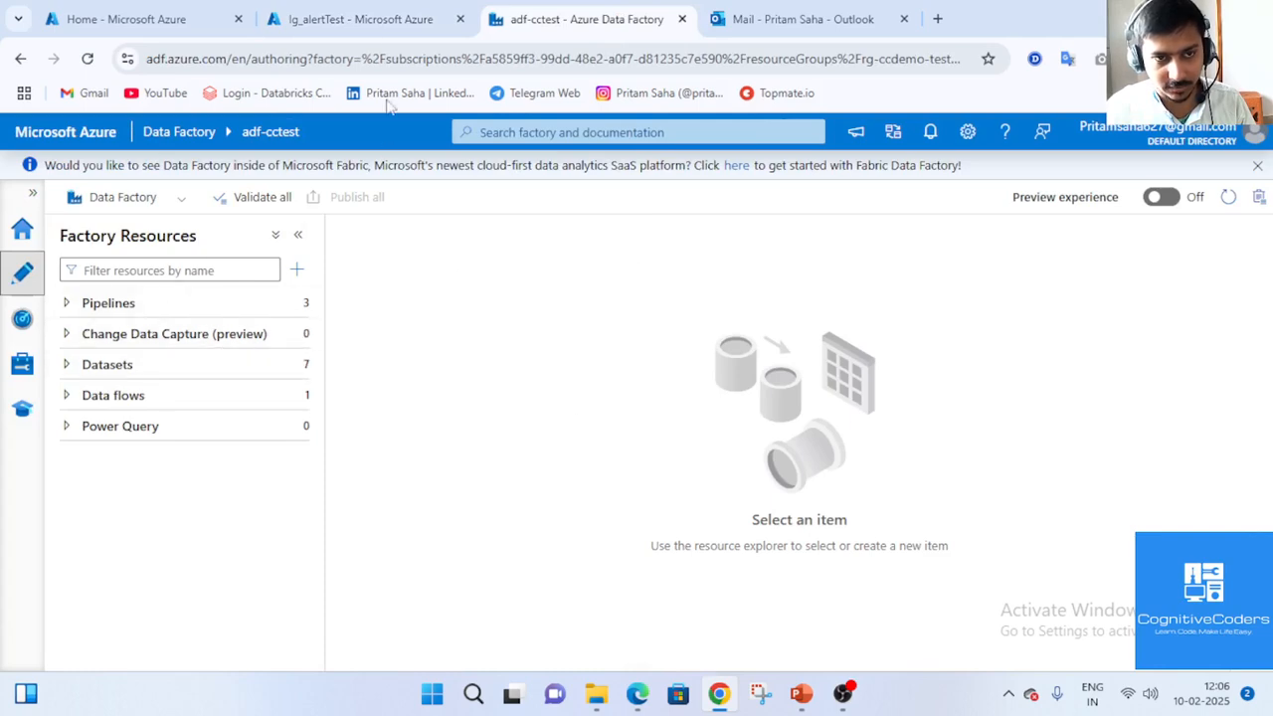
Return to lg_alertTest and review the trigger's JSON schema and Settings.
left_click(381, 30)
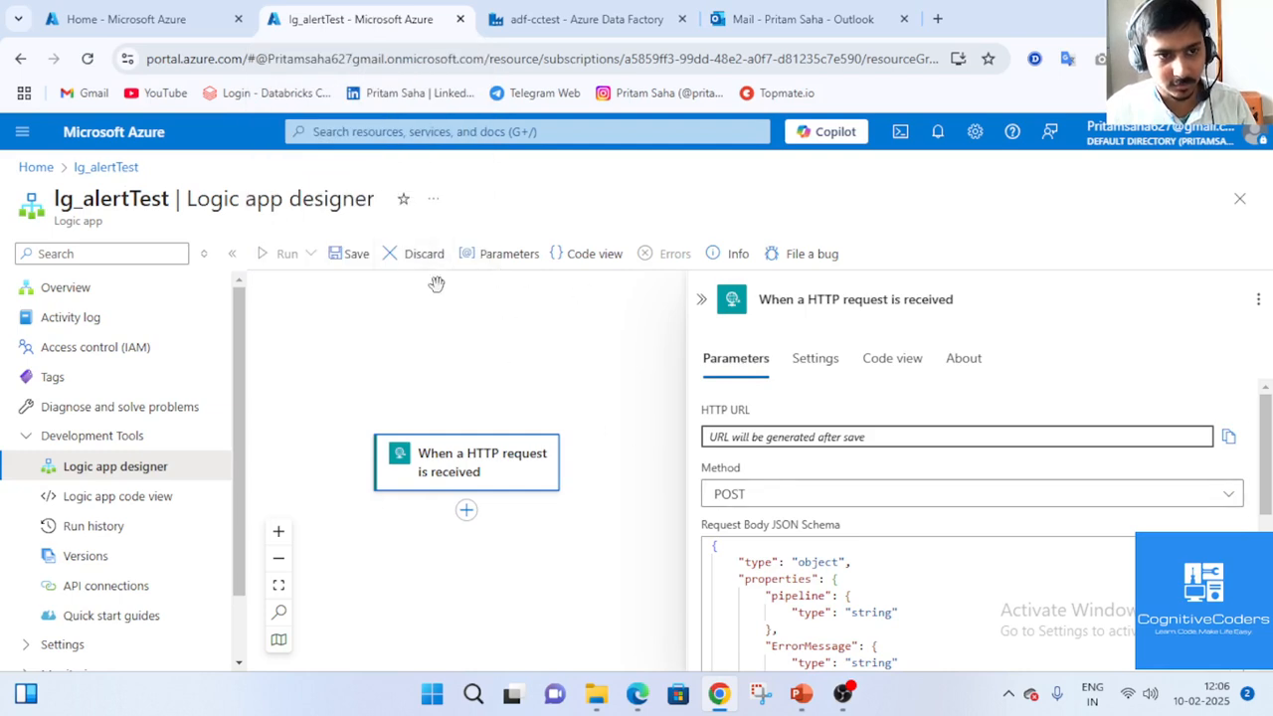
scroll(955, 438, "down", 5)
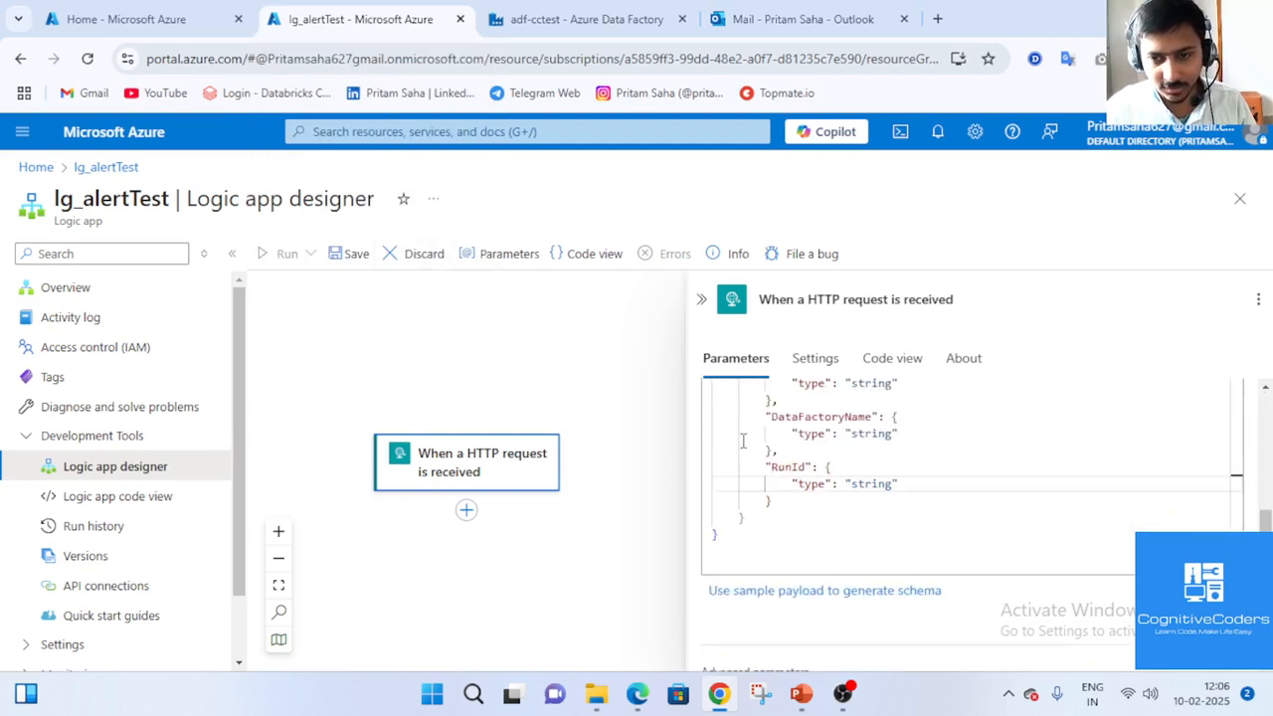
scroll(999, 538, "up", 5)
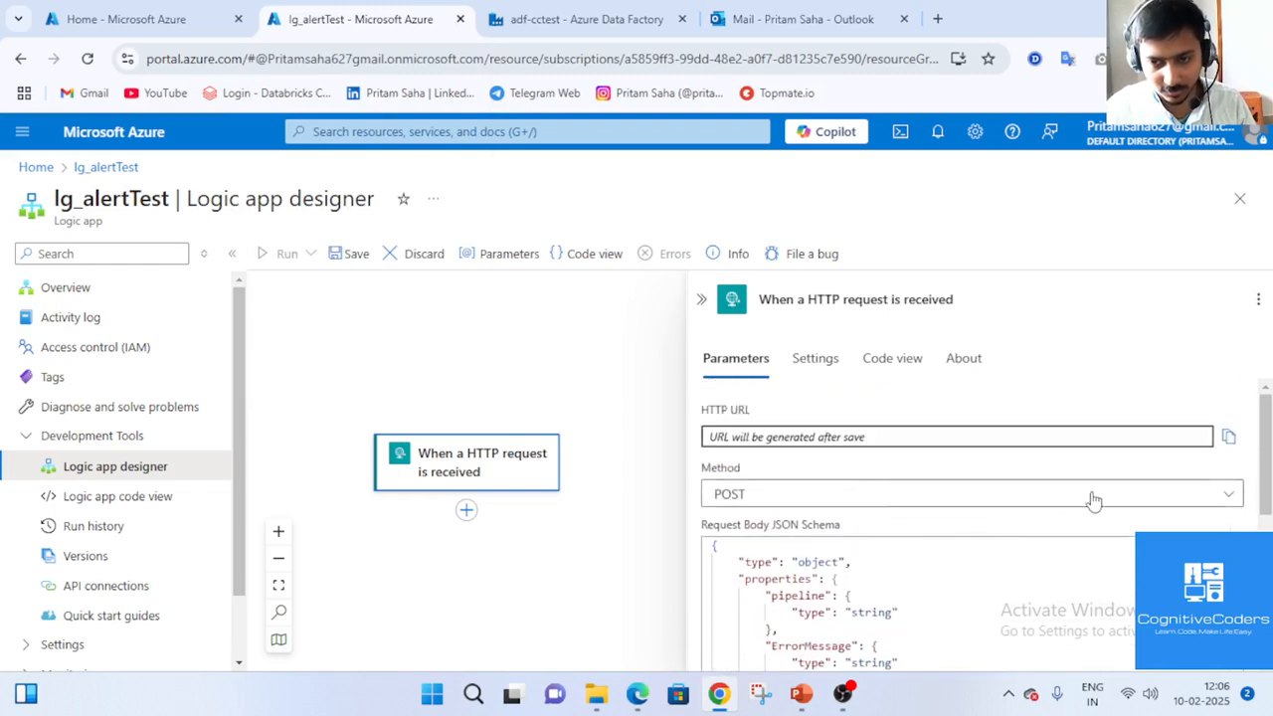
scroll(1091, 500, "down", 4)
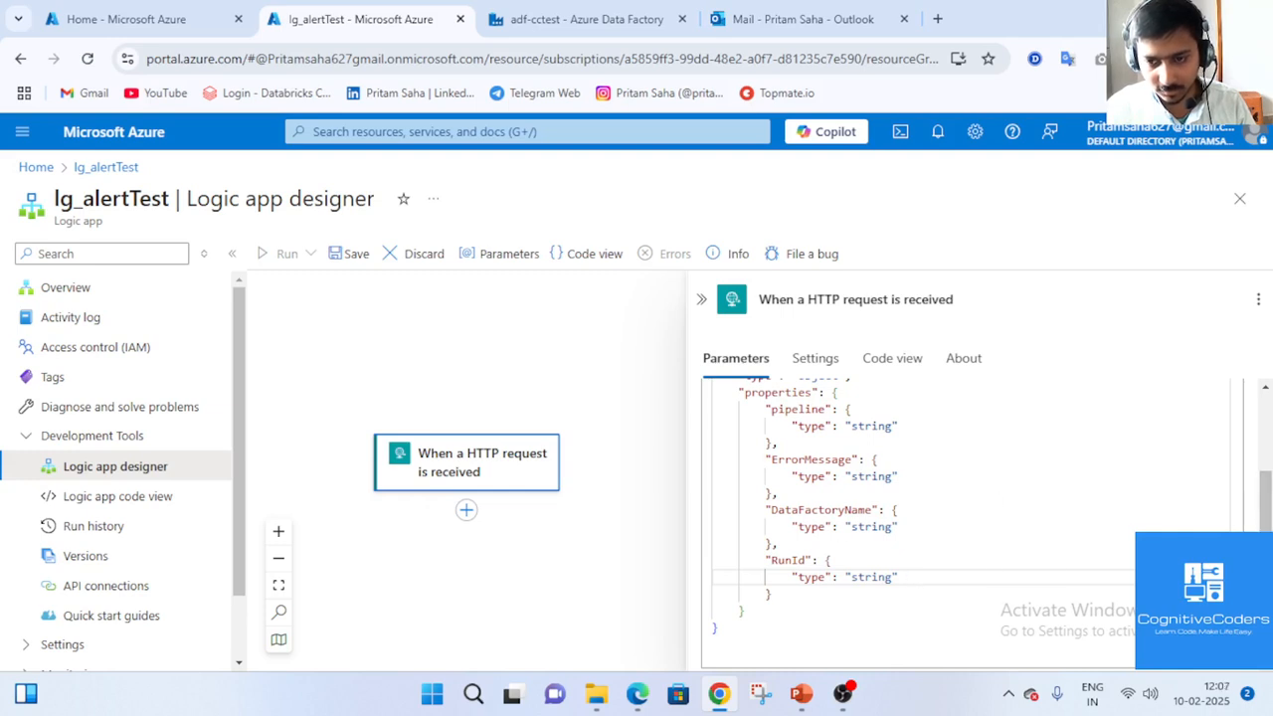
left_click(814, 359)
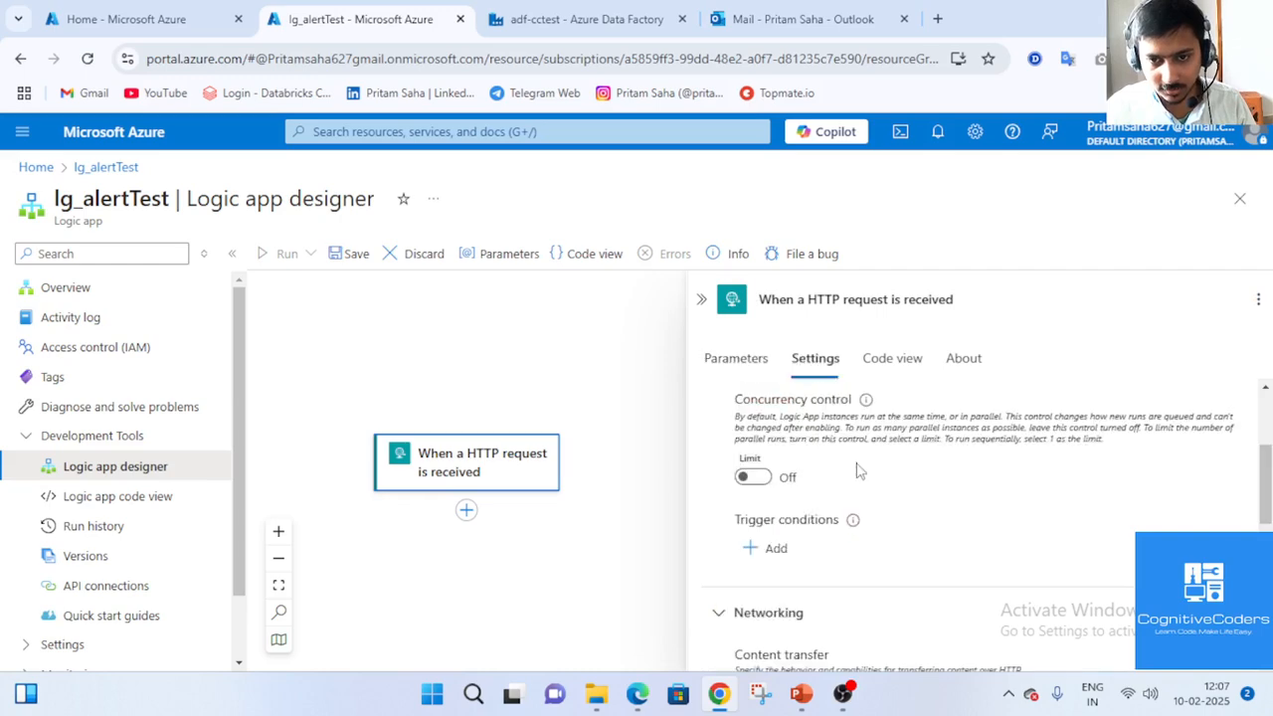
scroll(855, 466, "down", 5)
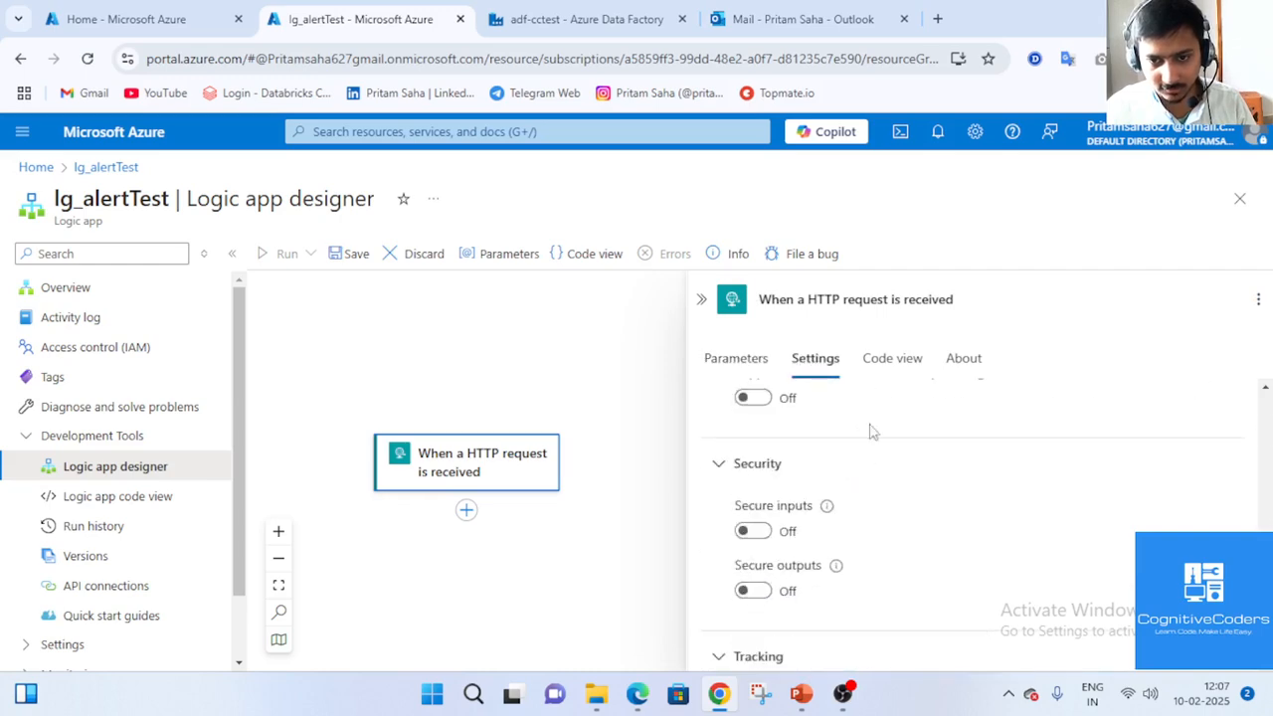
Inspect the trigger's Code view and About details, then close the trigger panel.
left_click(877, 368)
left_click(815, 362)
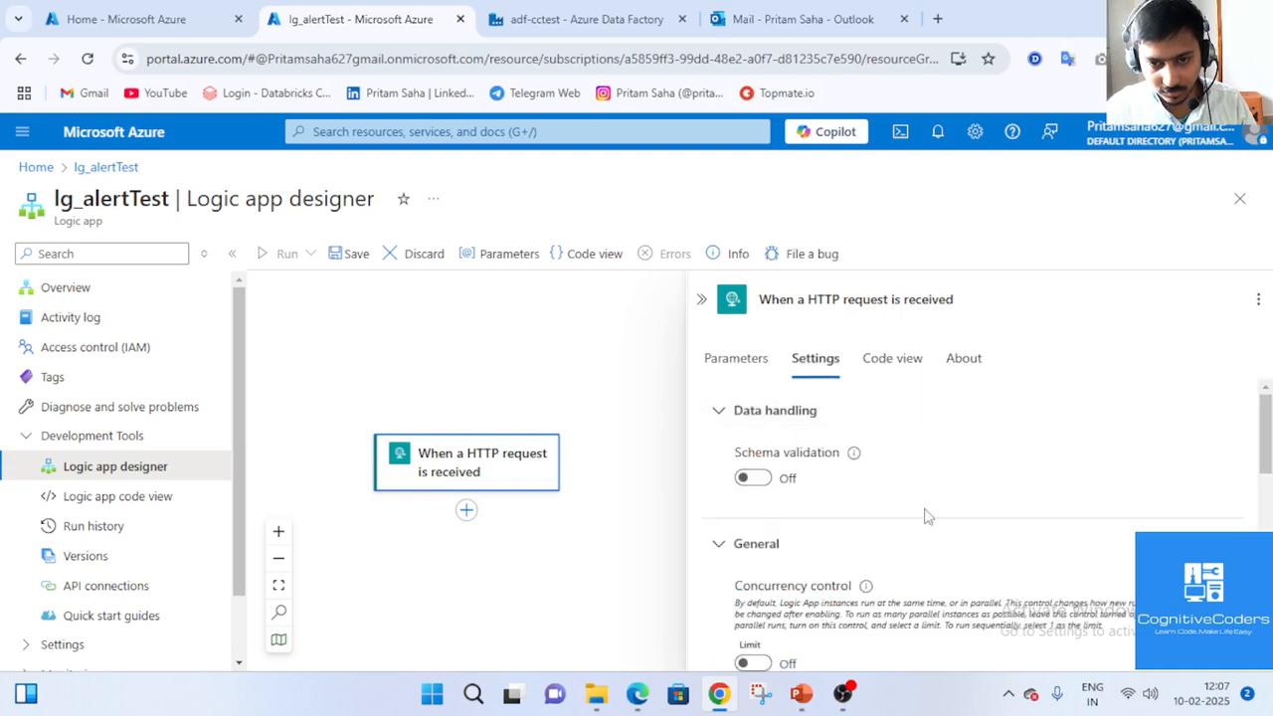
scroll(925, 515, "down", 5)
scroll(925, 519, "down", 2)
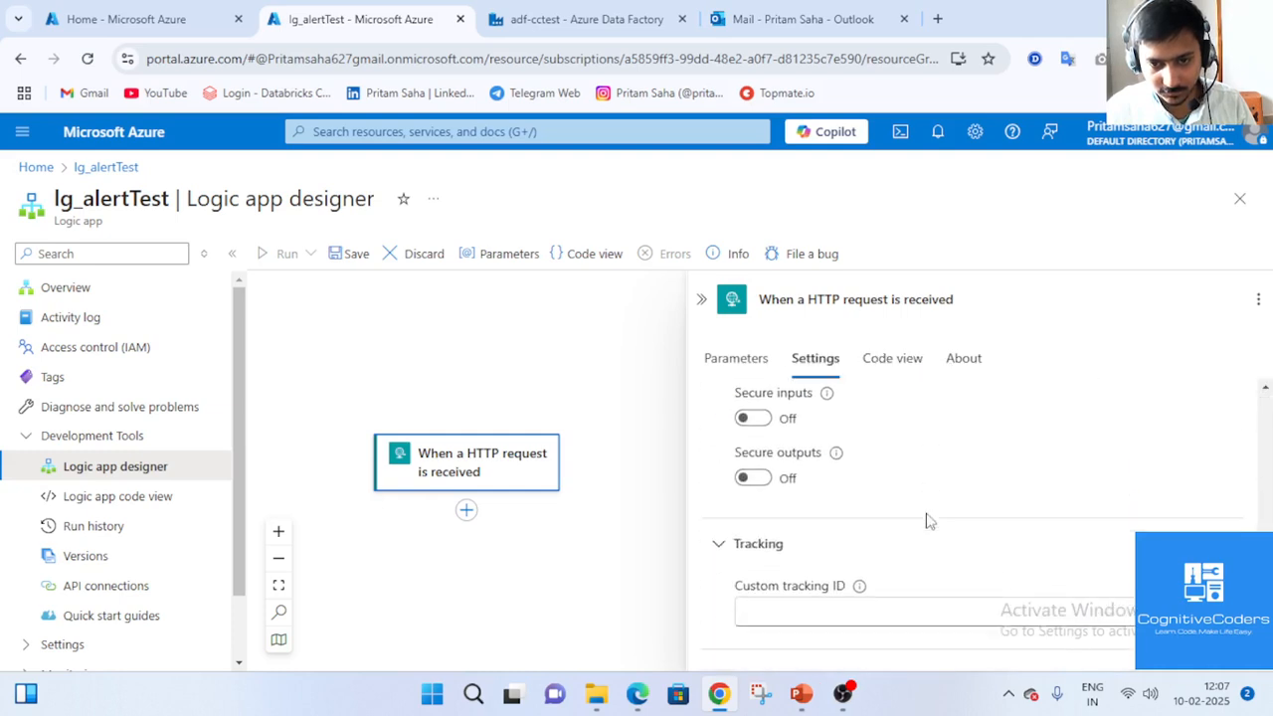
left_click(901, 364)
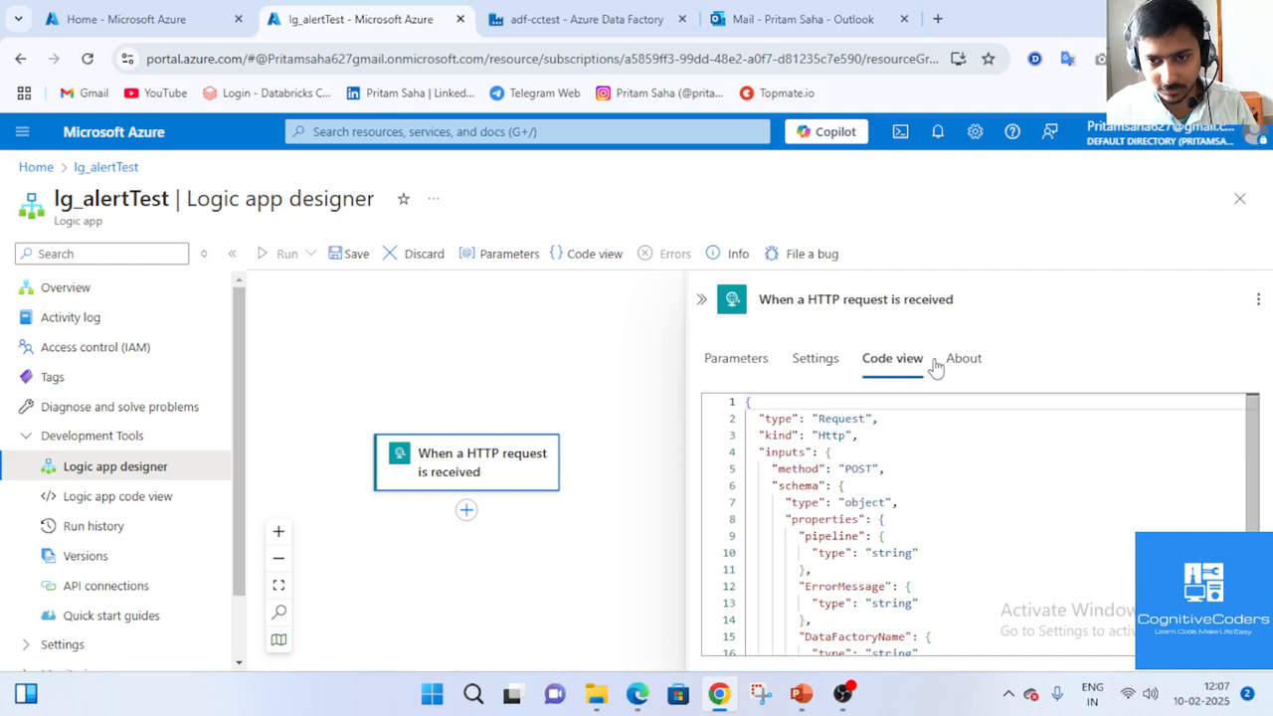
left_click(959, 364)
scroll(967, 493, "down", 1)
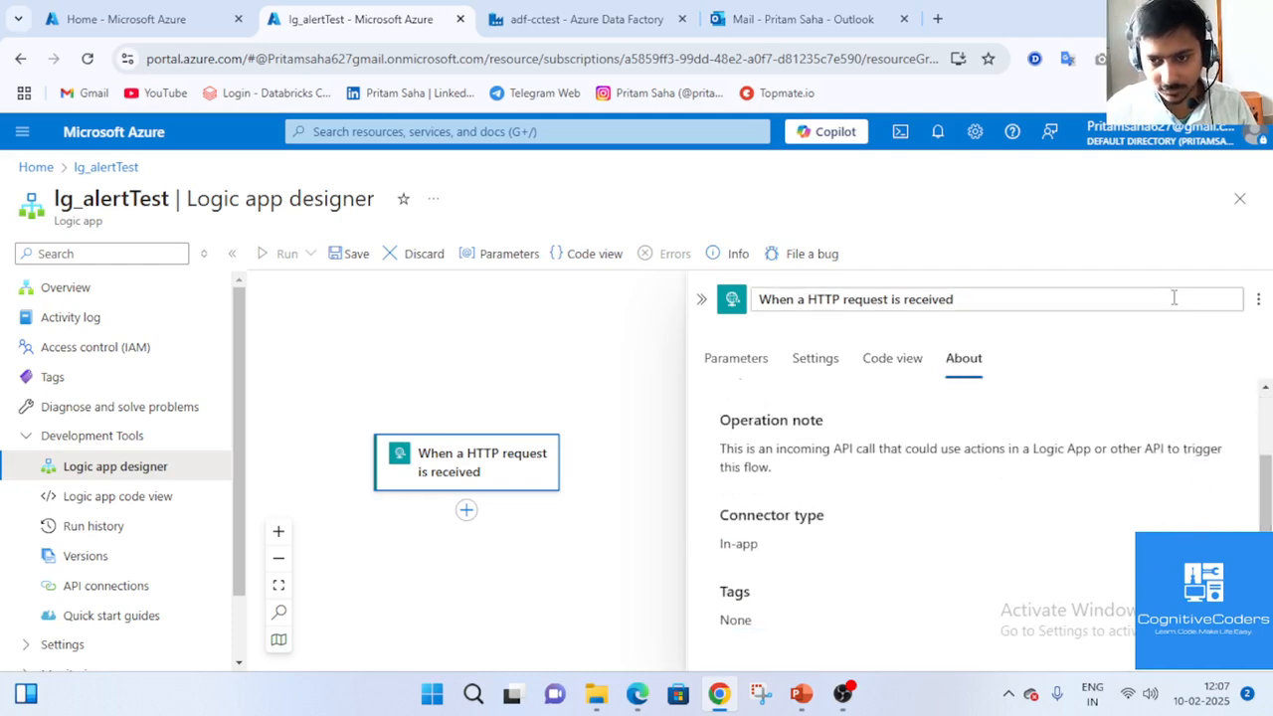
left_click(701, 298)
Begin inserting an action after the HTTP trigger, dismissing the clipboard permission prompt.
scroll(605, 502, "down", 2)
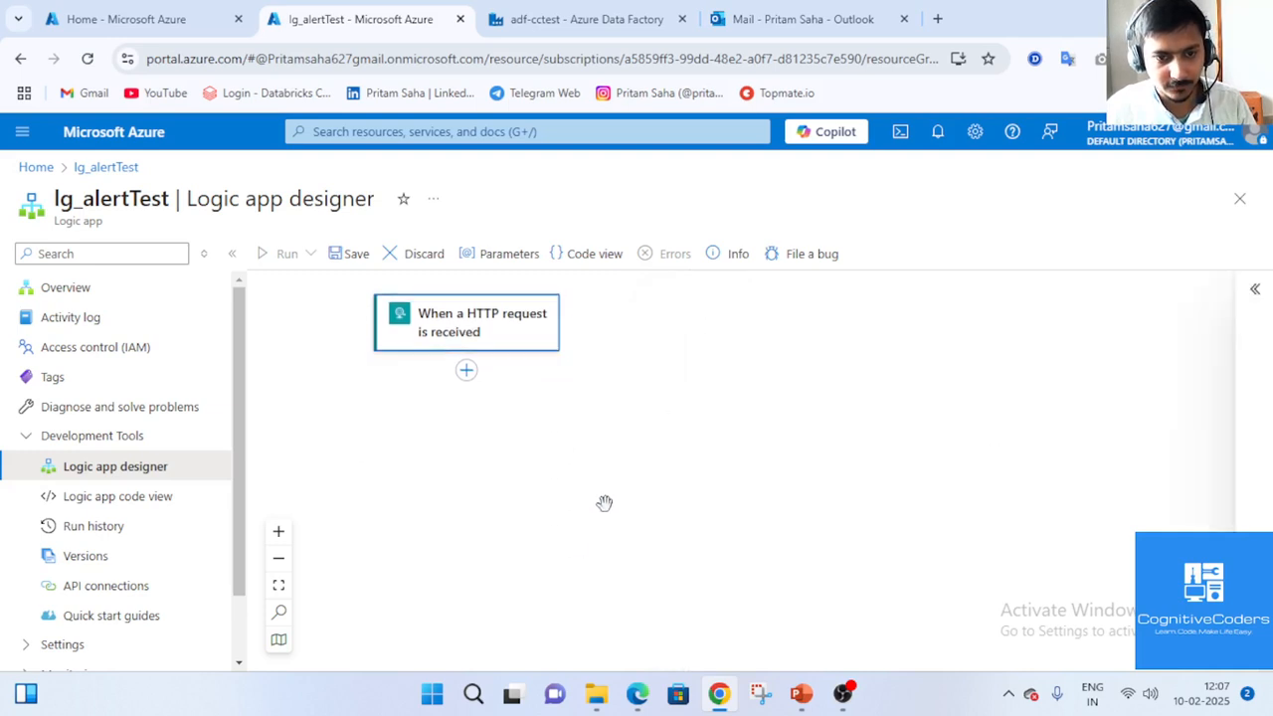
left_click(469, 380)
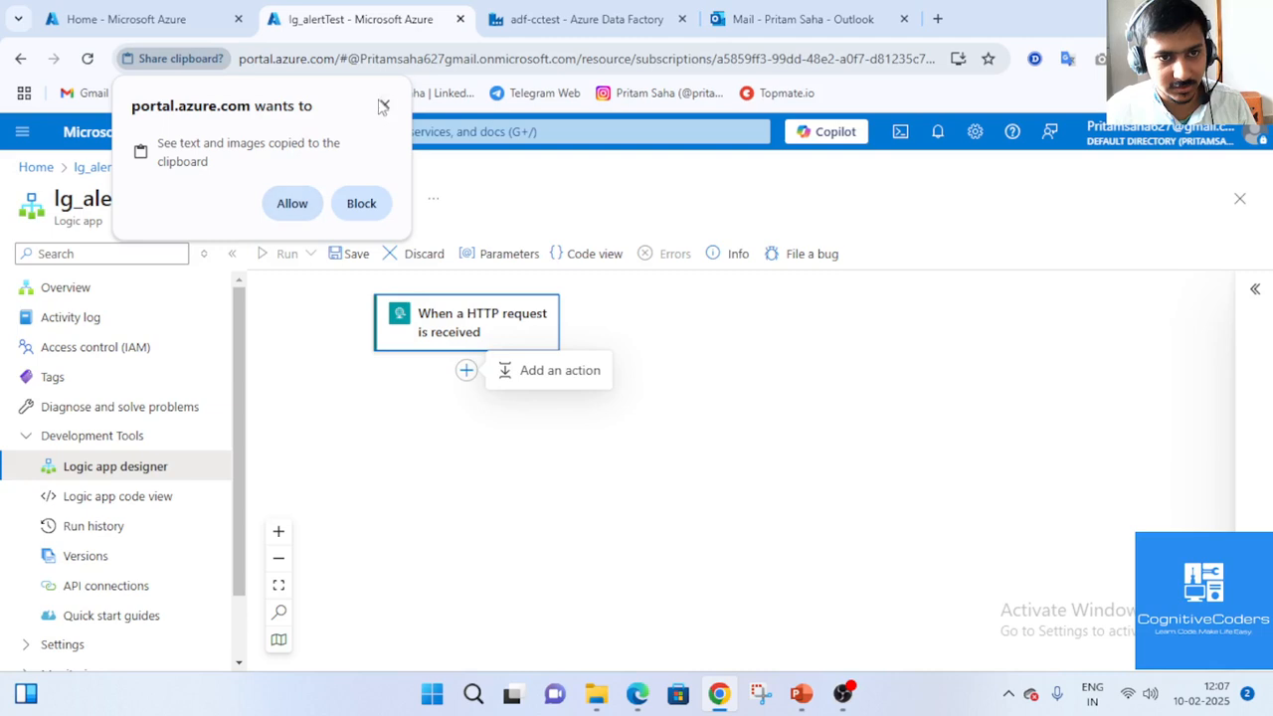
left_click(293, 203)
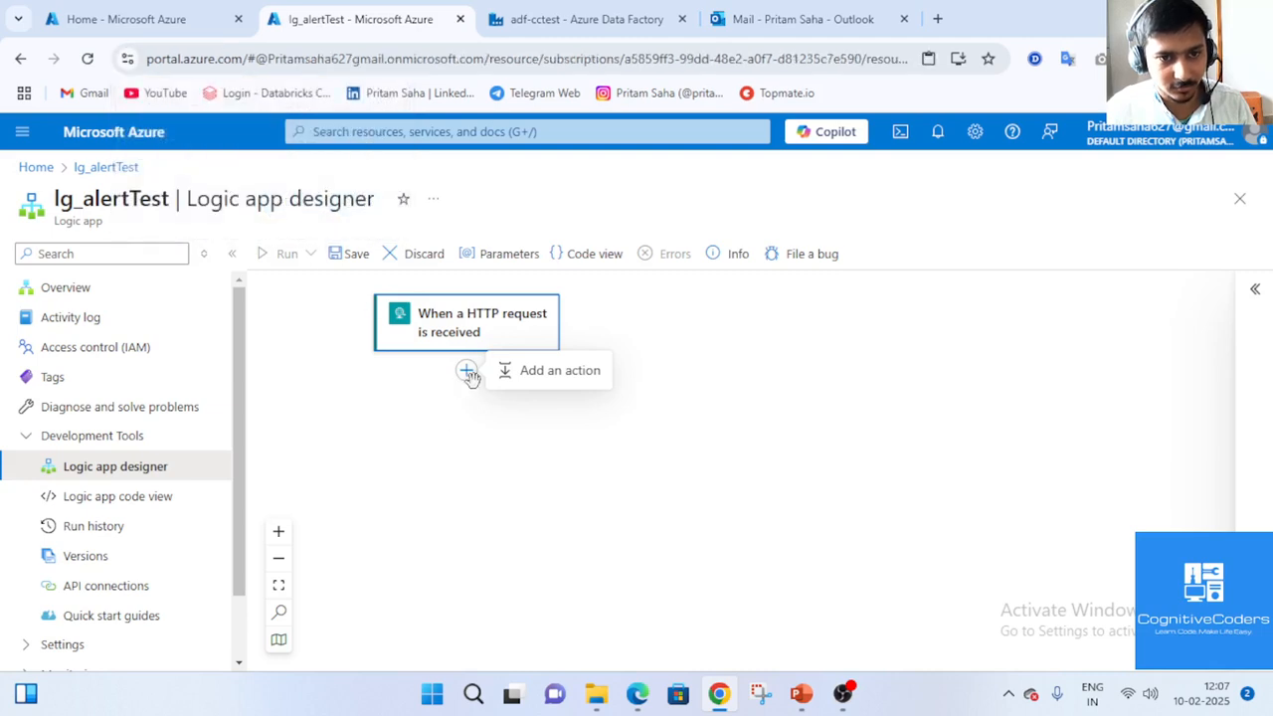
left_click(468, 372)
left_click(466, 374)
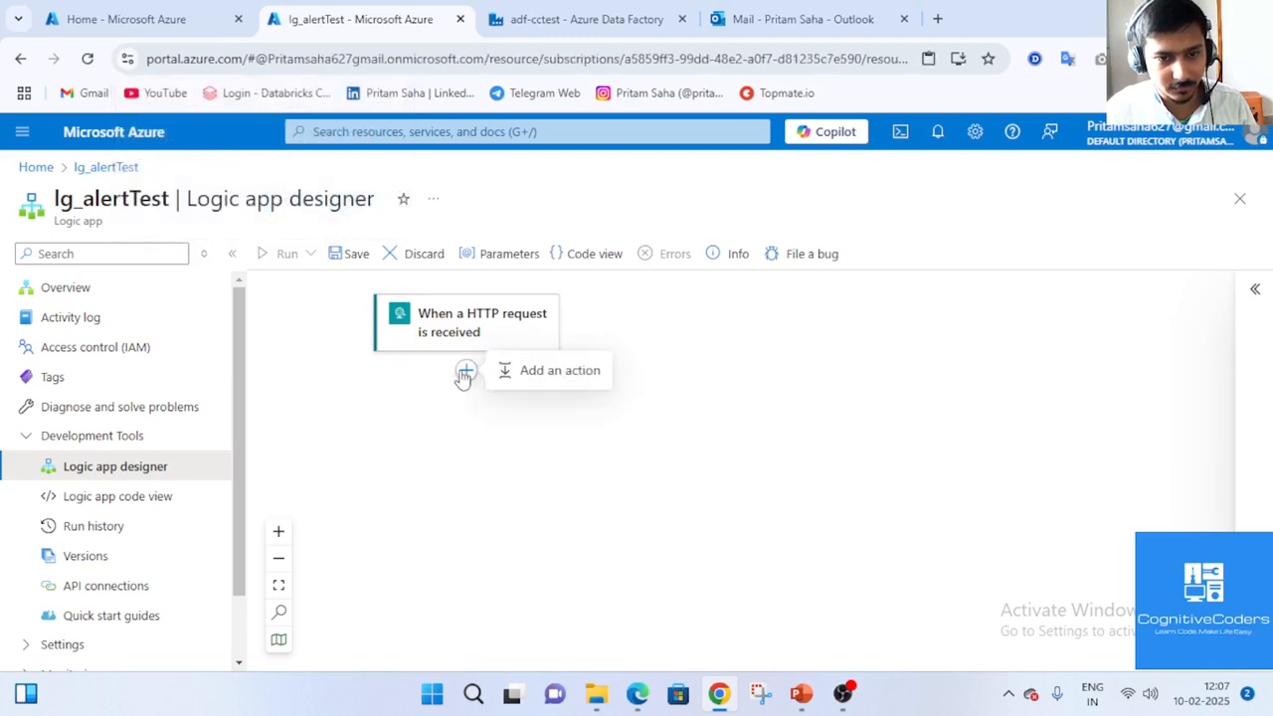
left_click(552, 370)
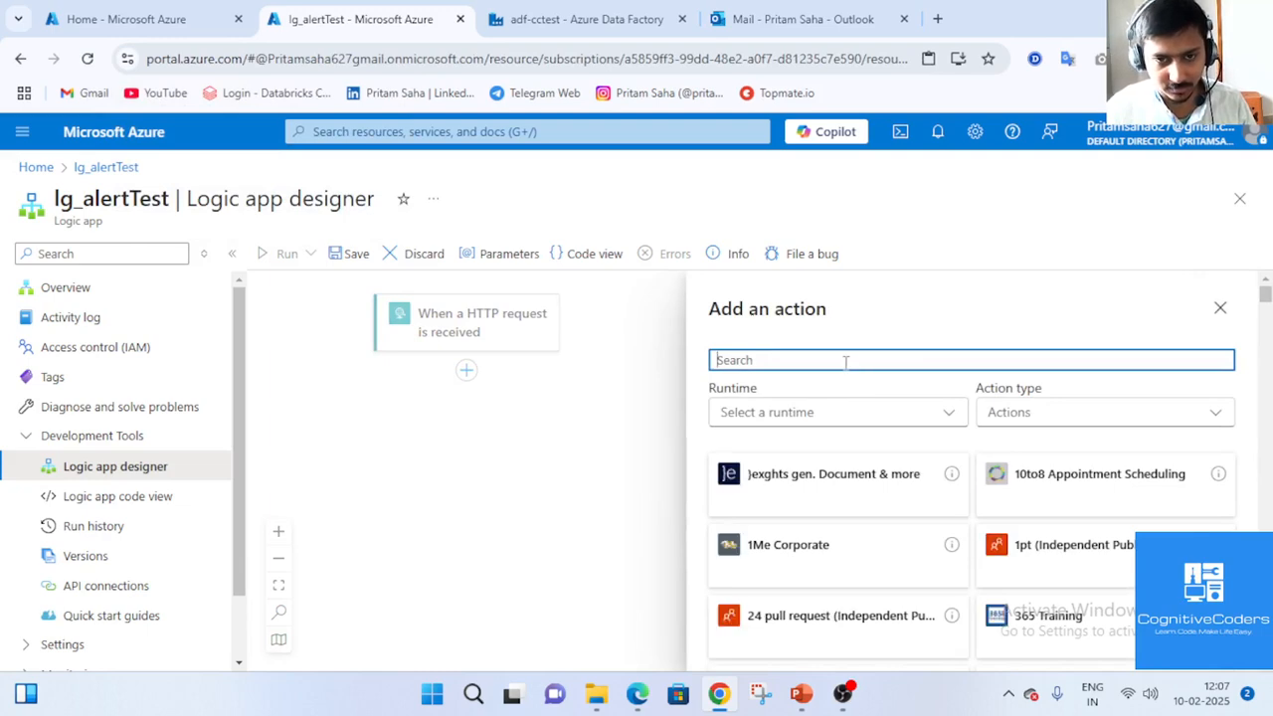
left_click(843, 695)
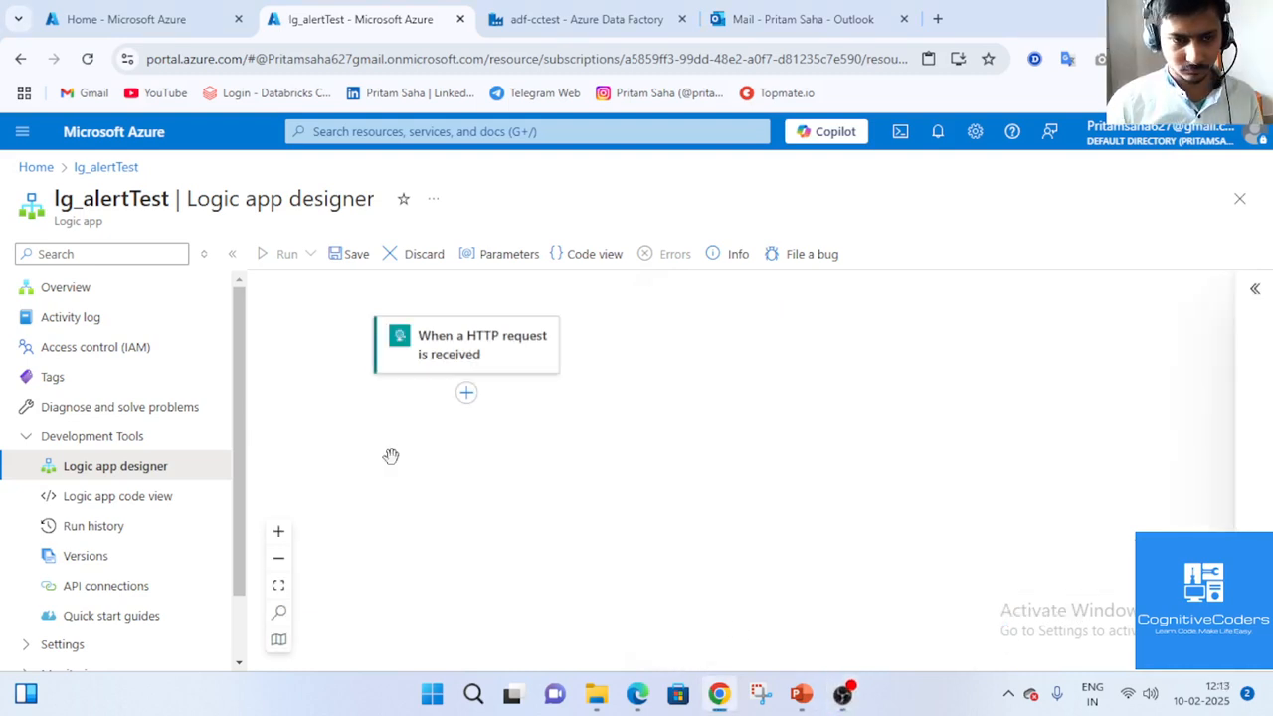
Search 'mail' and add Gmail's Send email (V2) action after the trigger.
left_click(465, 395)
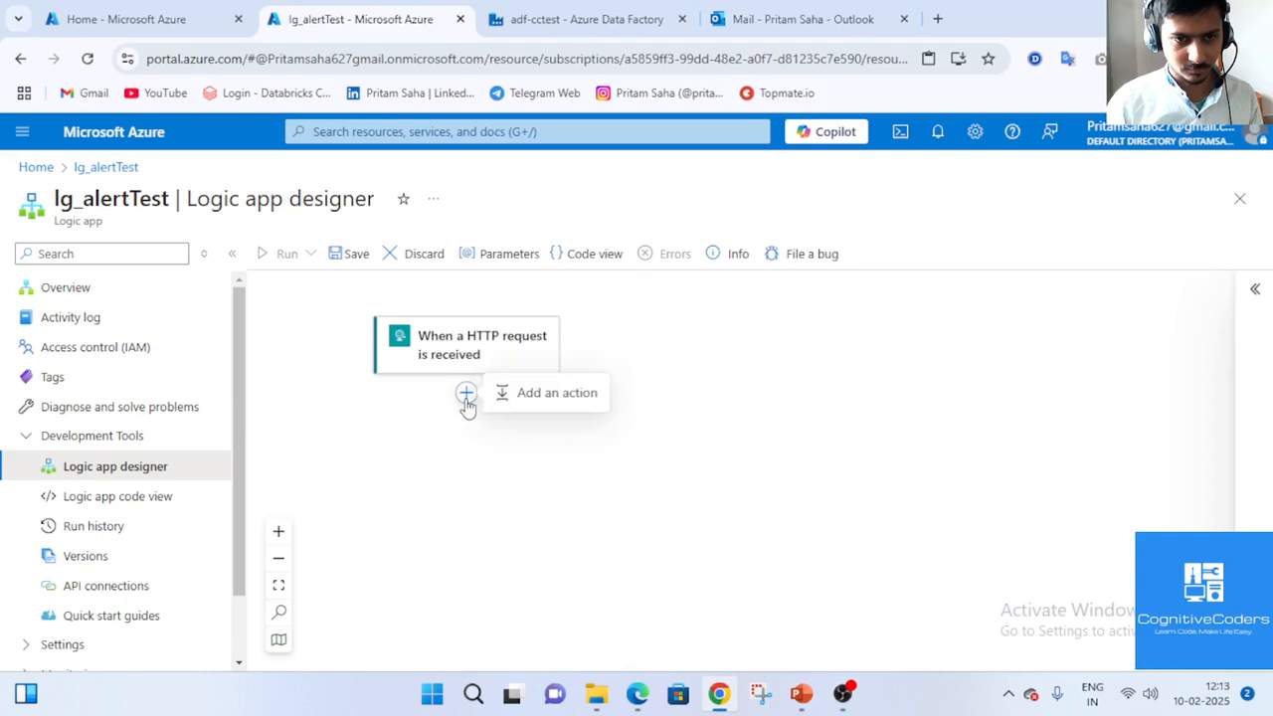
left_click(528, 398)
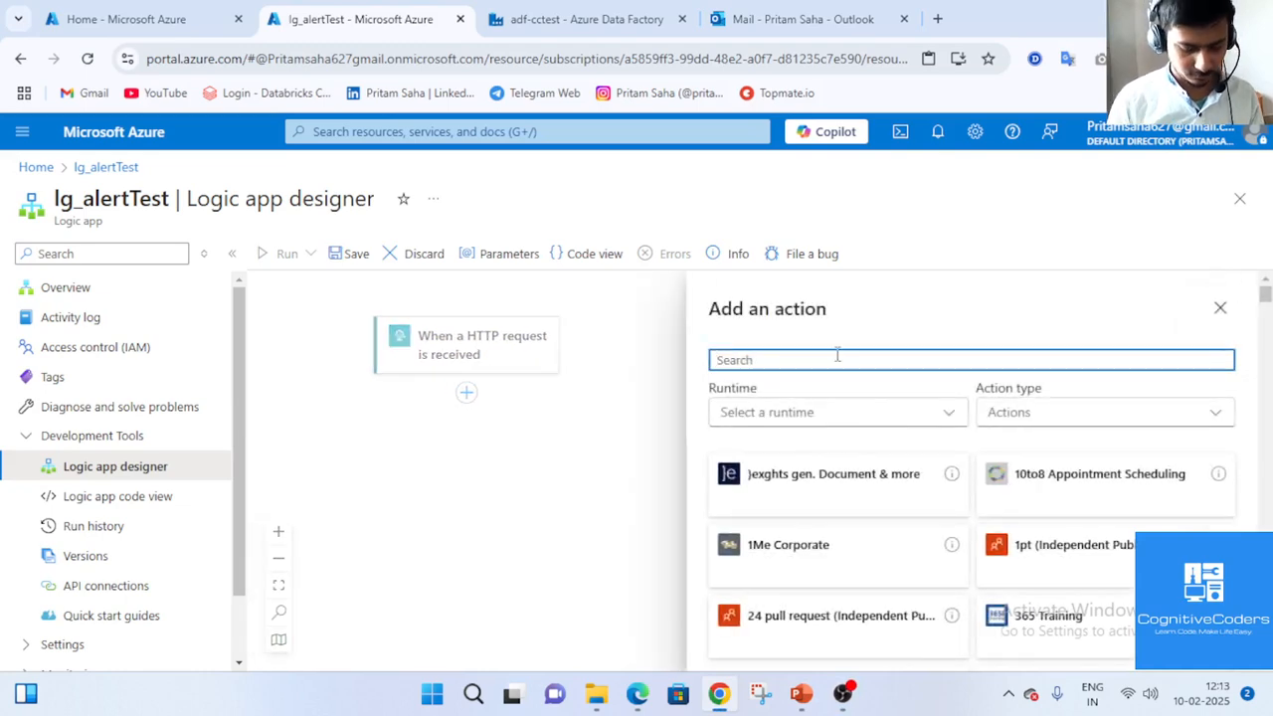
type("mail")
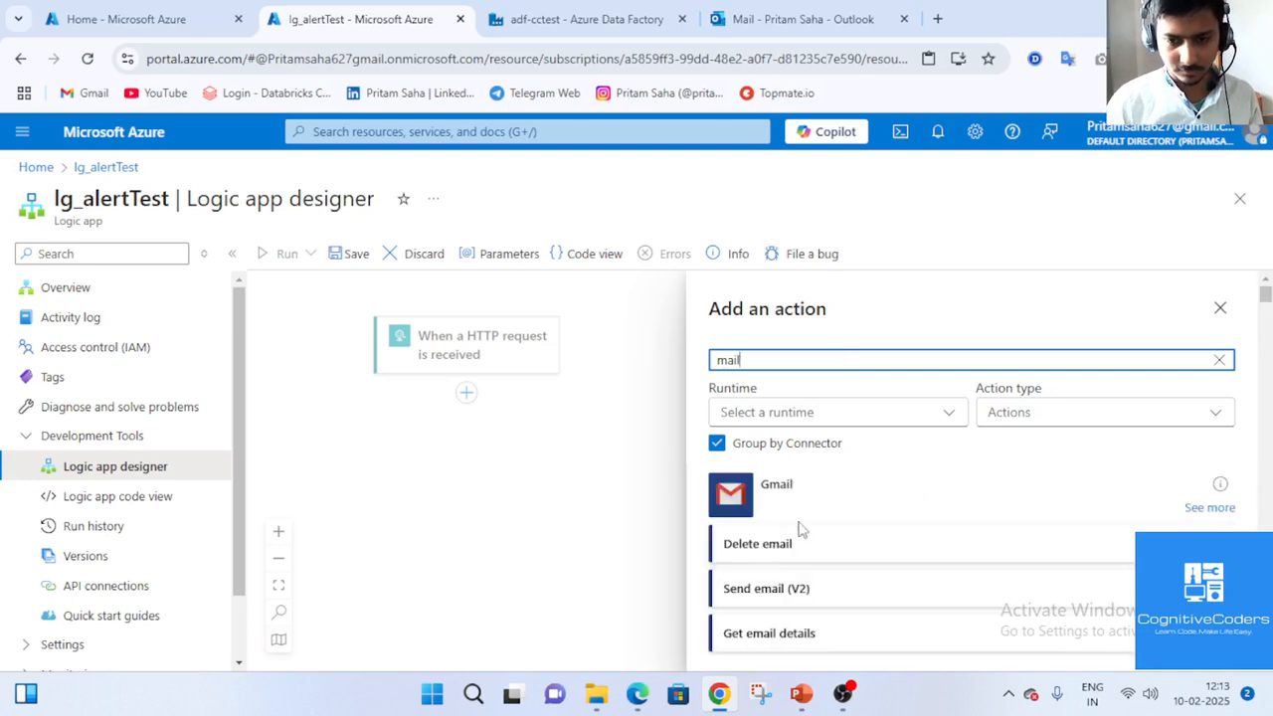
left_click(833, 594)
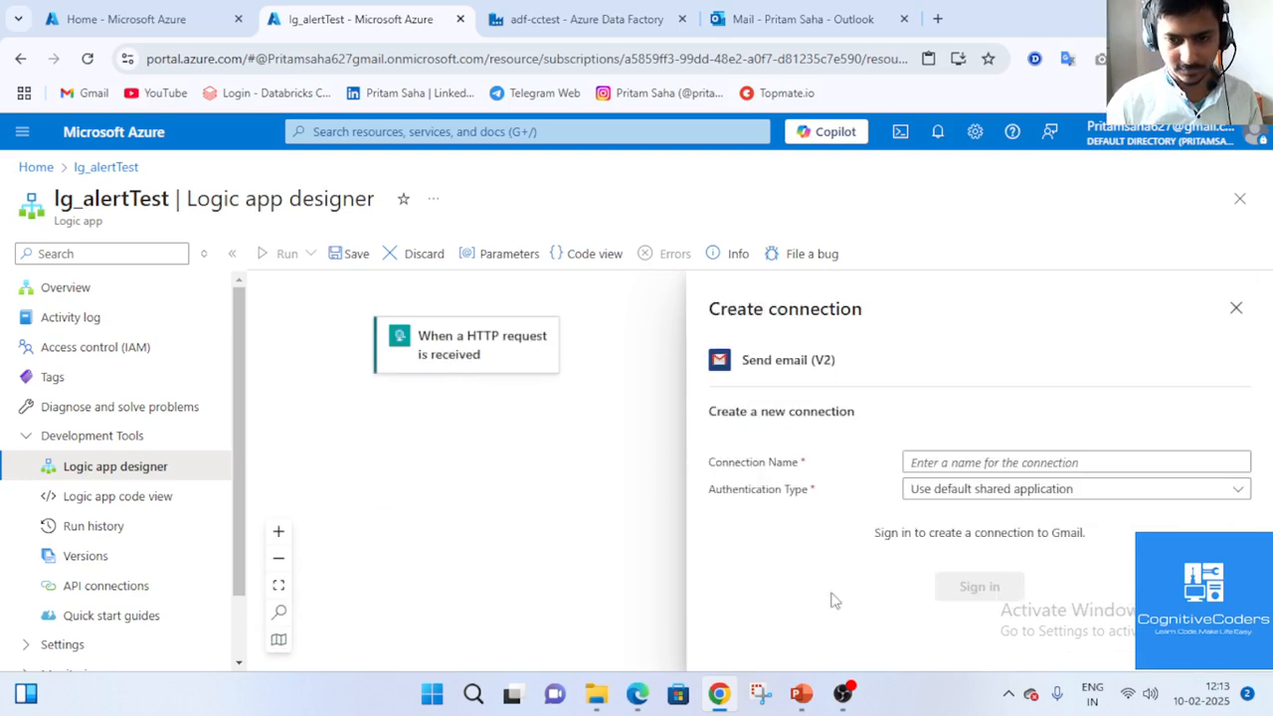
Create Gmail connection 'test_email', signing in with the Google account and granting send-email access.
left_click(958, 466)
type("test_email")
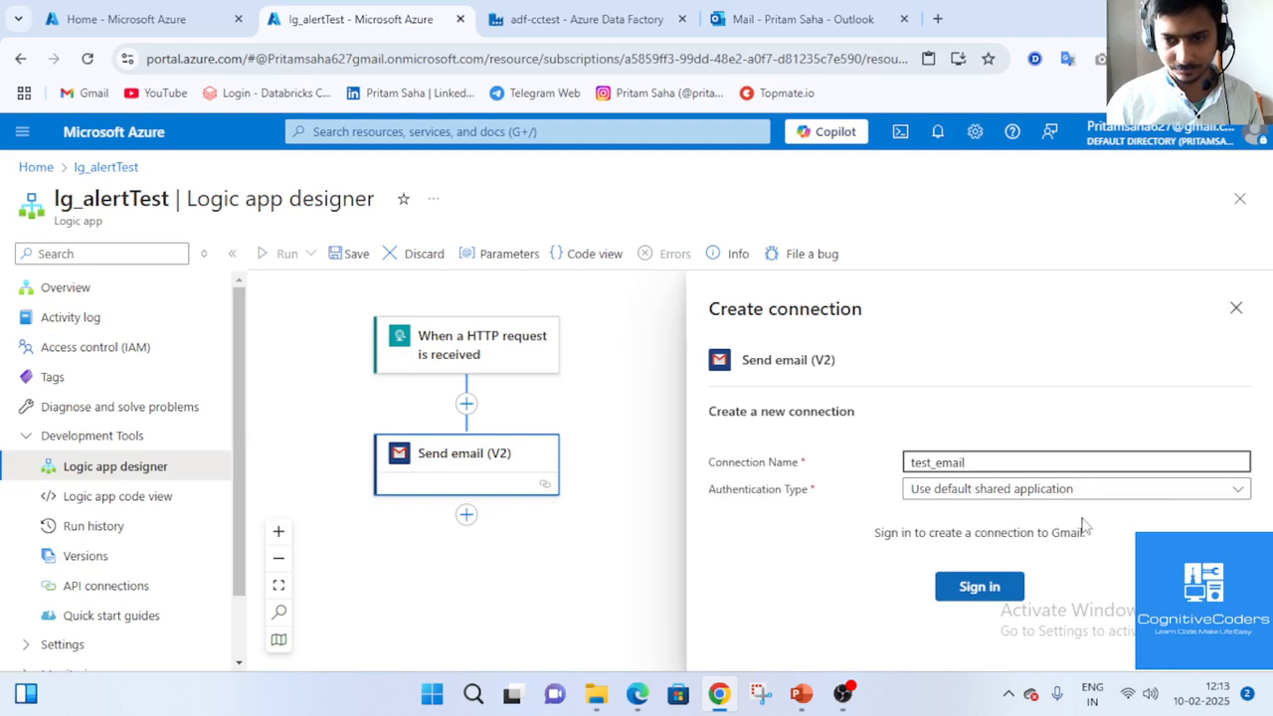
left_click(979, 586)
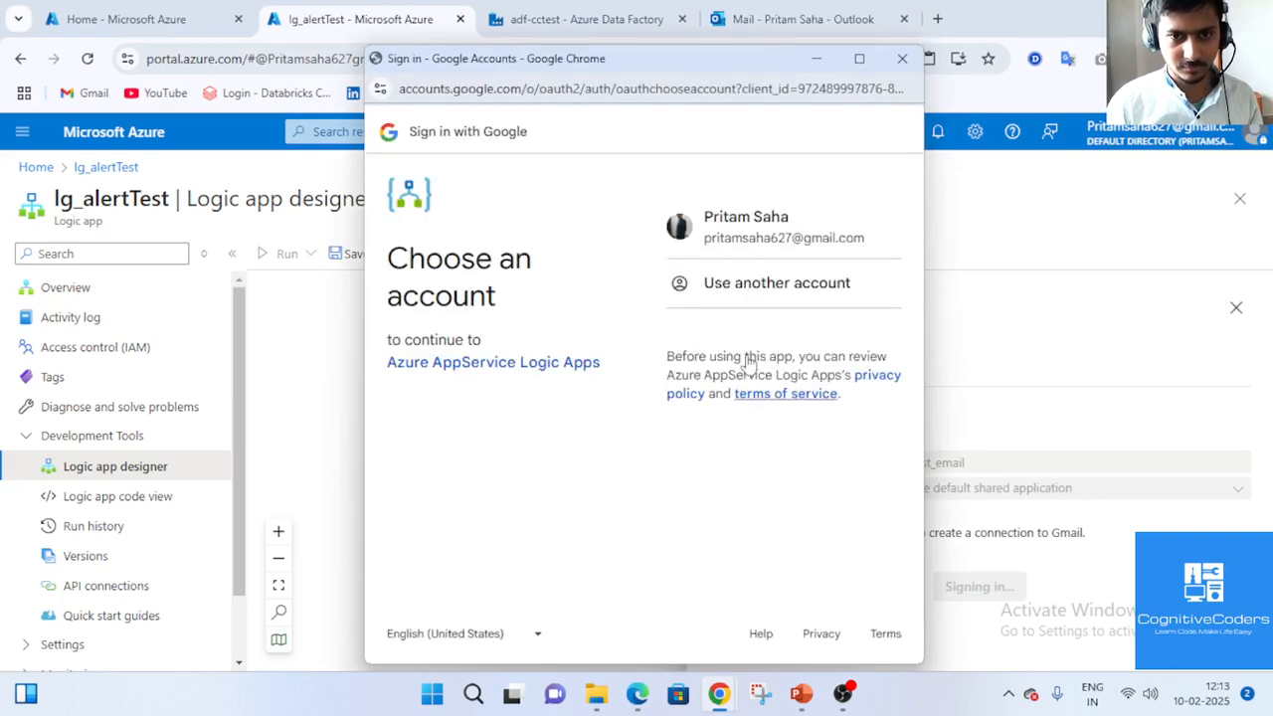
left_click(751, 226)
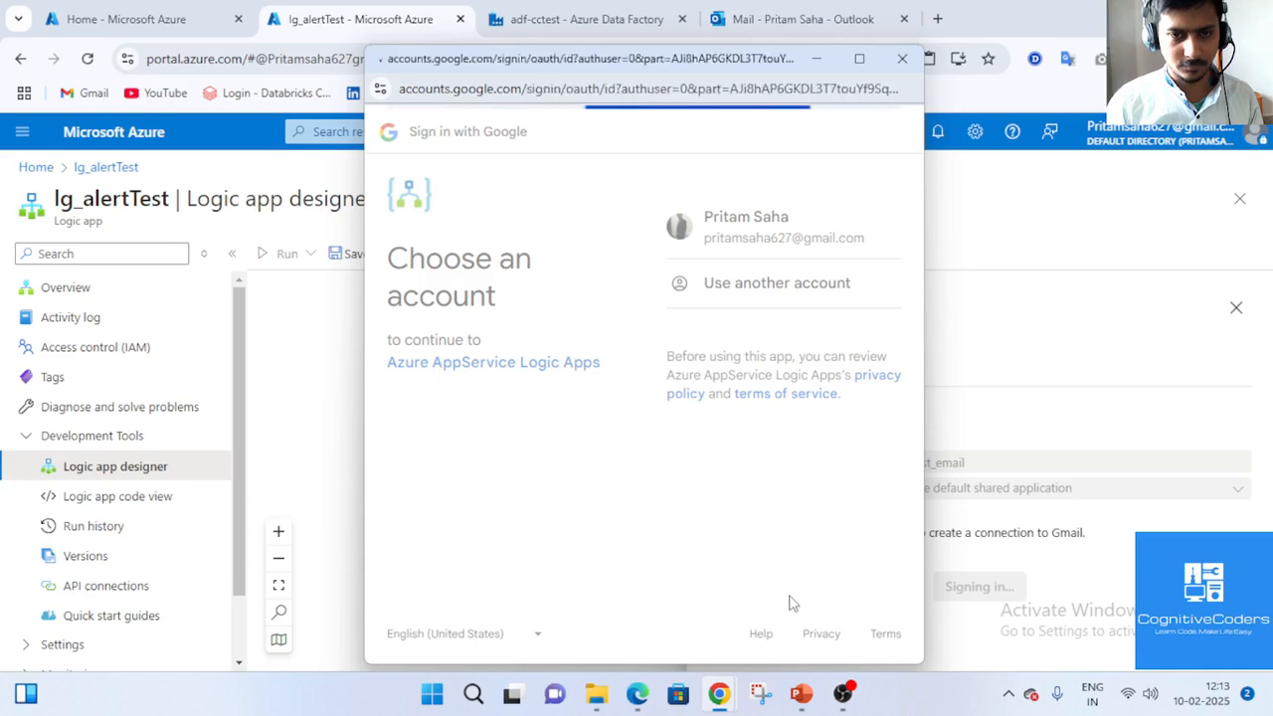
left_click(856, 452)
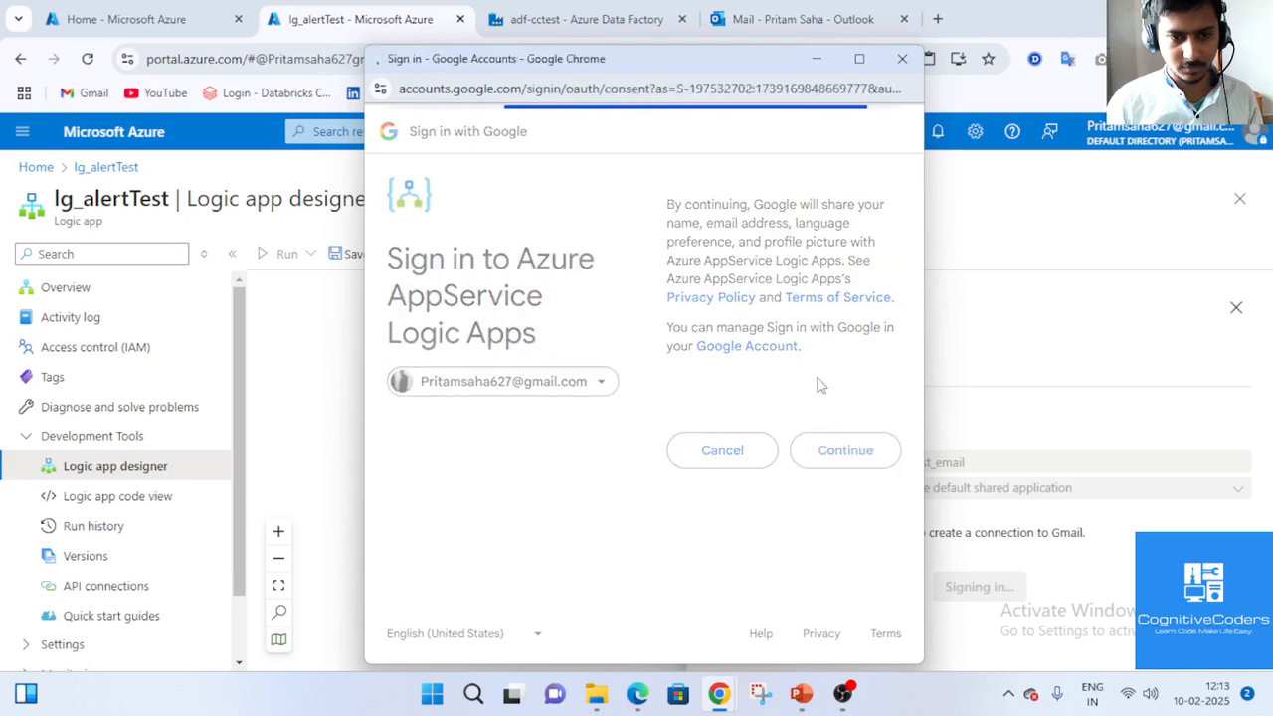
left_click(873, 325)
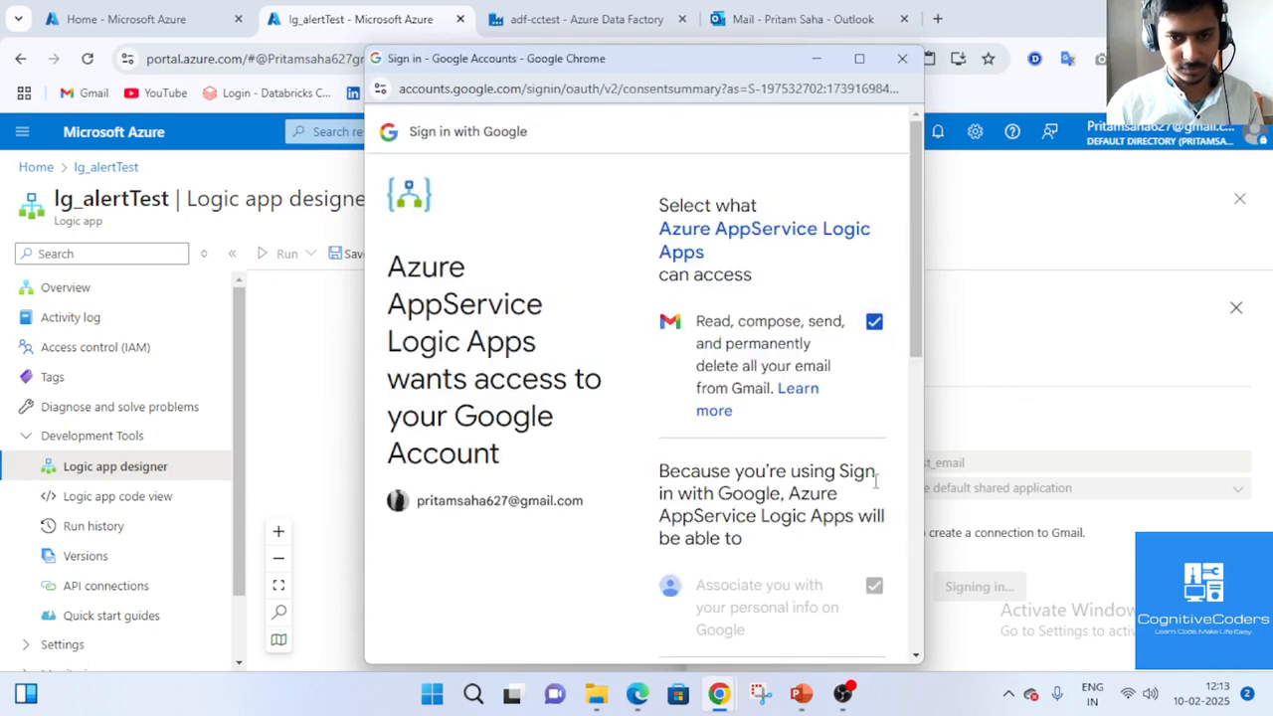
scroll(861, 469, "down", 5)
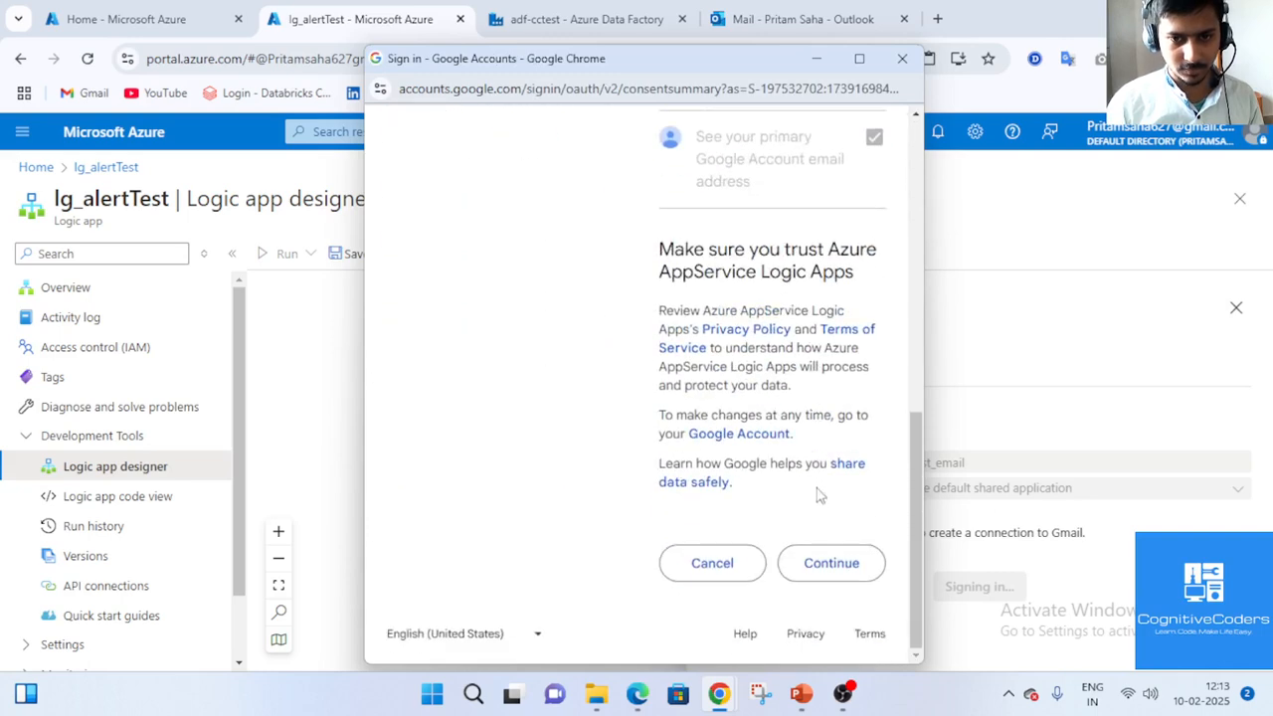
left_click(831, 563)
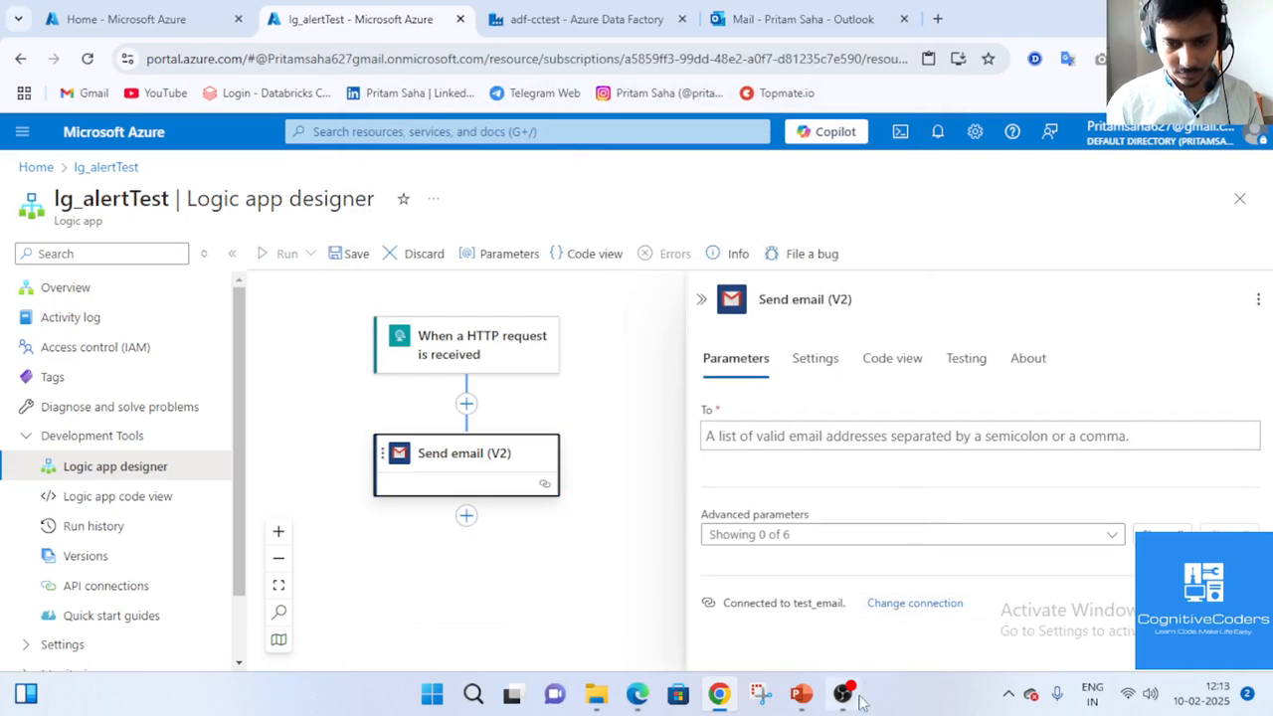
Enter the recipient's e-mail address in the Send email (V2) To field.
mouse_move(846, 701)
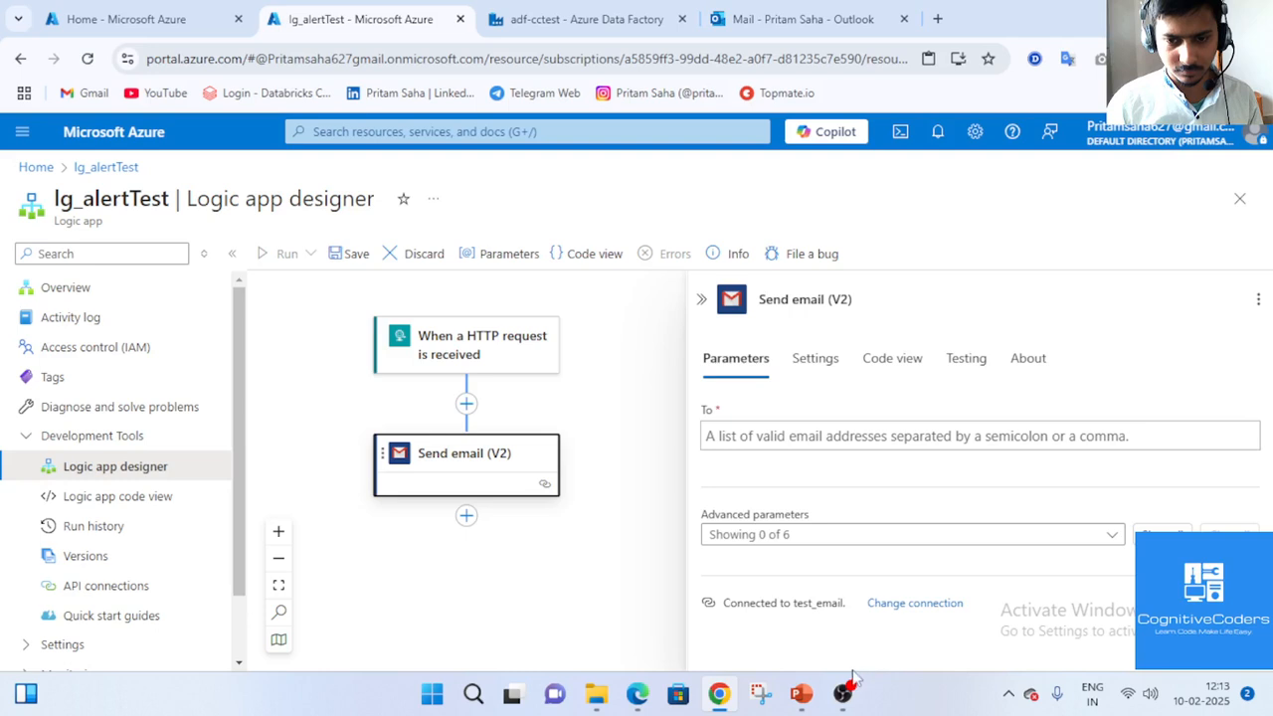
left_click(849, 699)
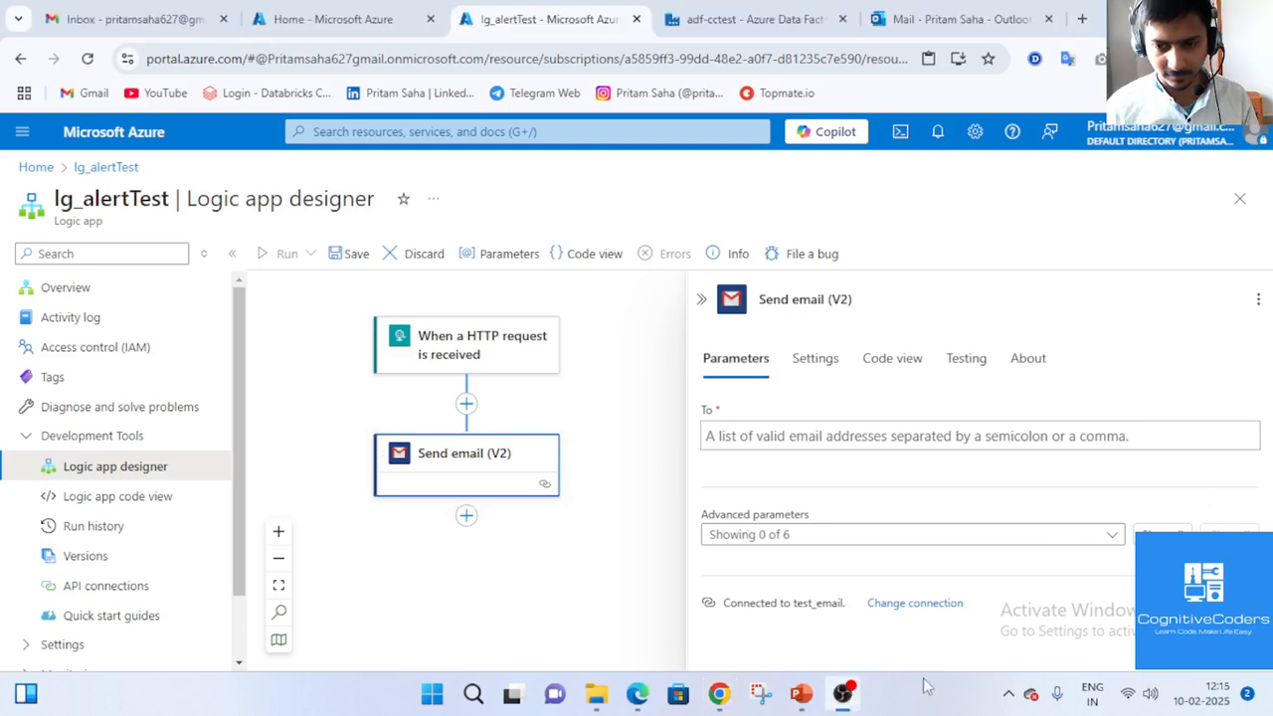
left_click(903, 433)
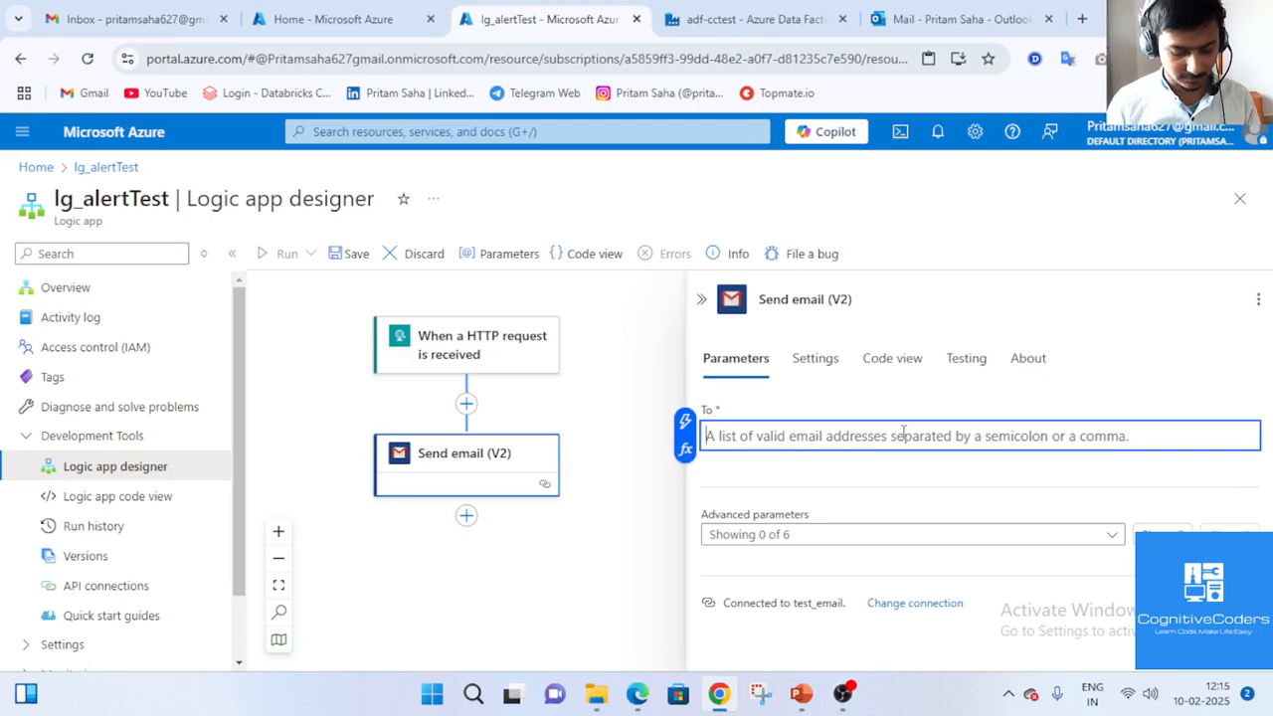
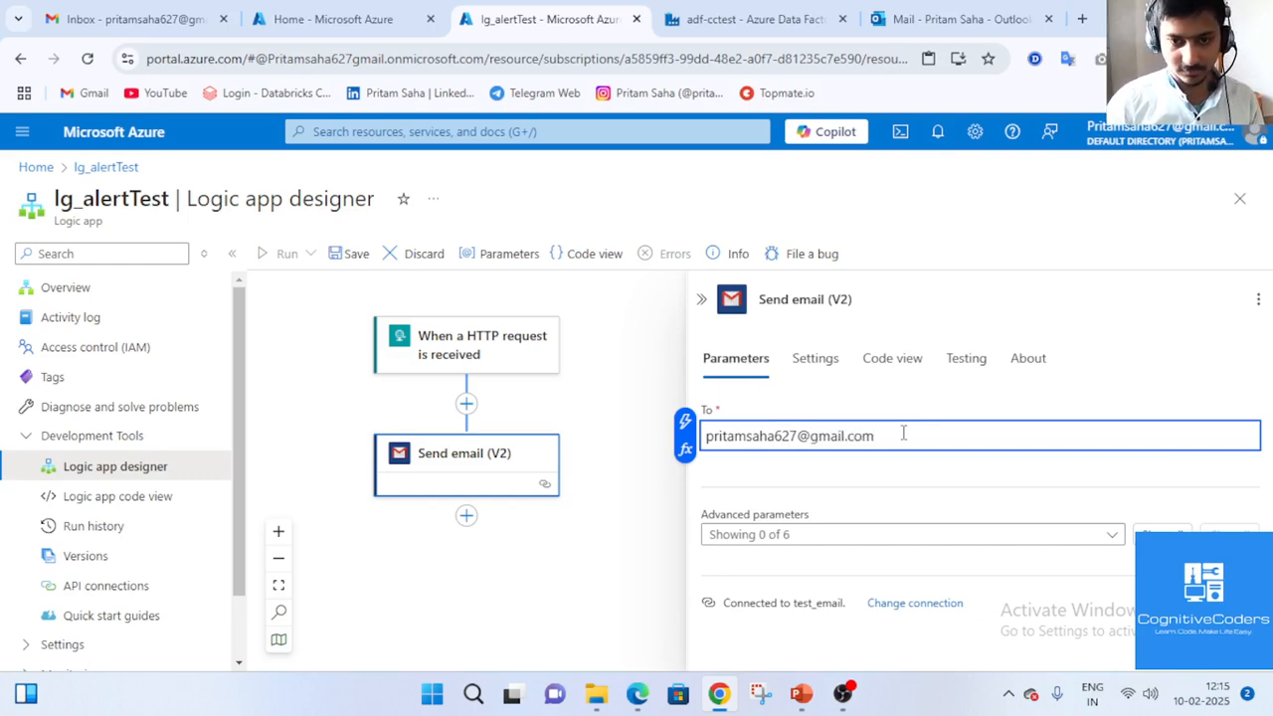
Add the optional Subject parameter and set it to 'Pipeline- Failure'.
left_click(811, 366)
left_click(736, 366)
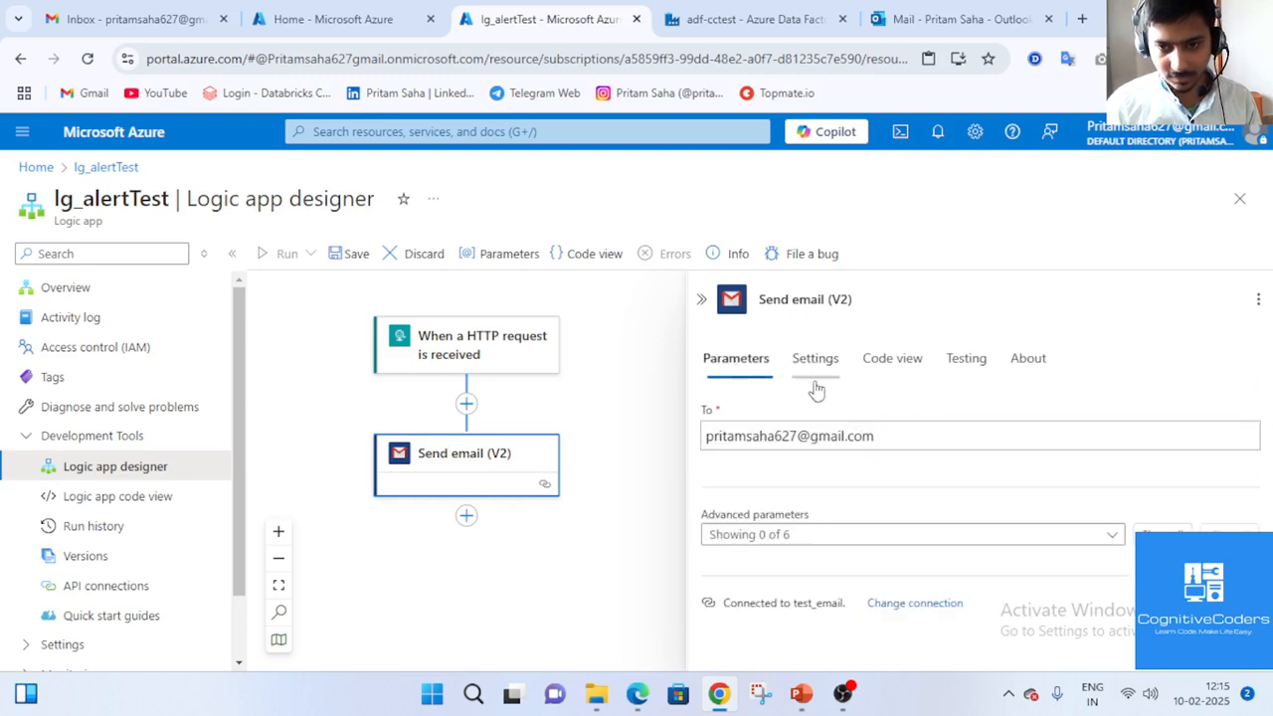
left_click(882, 540)
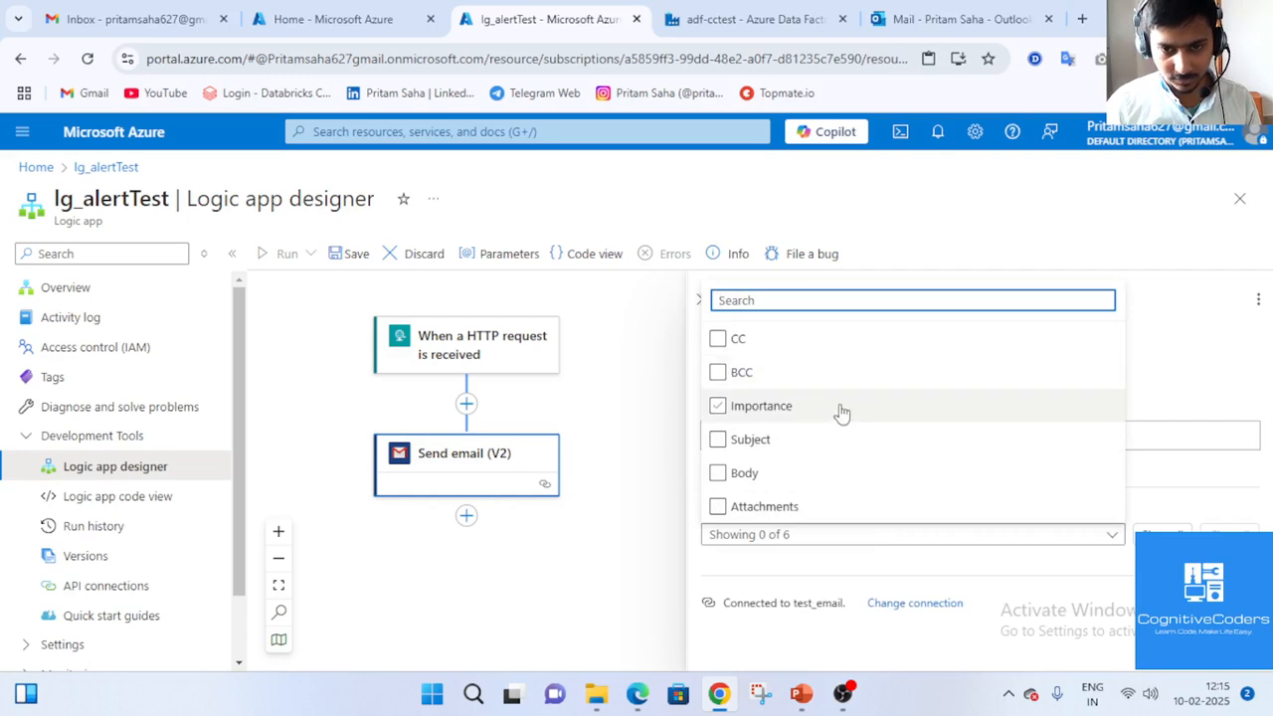
left_click(841, 440)
left_click(1118, 571)
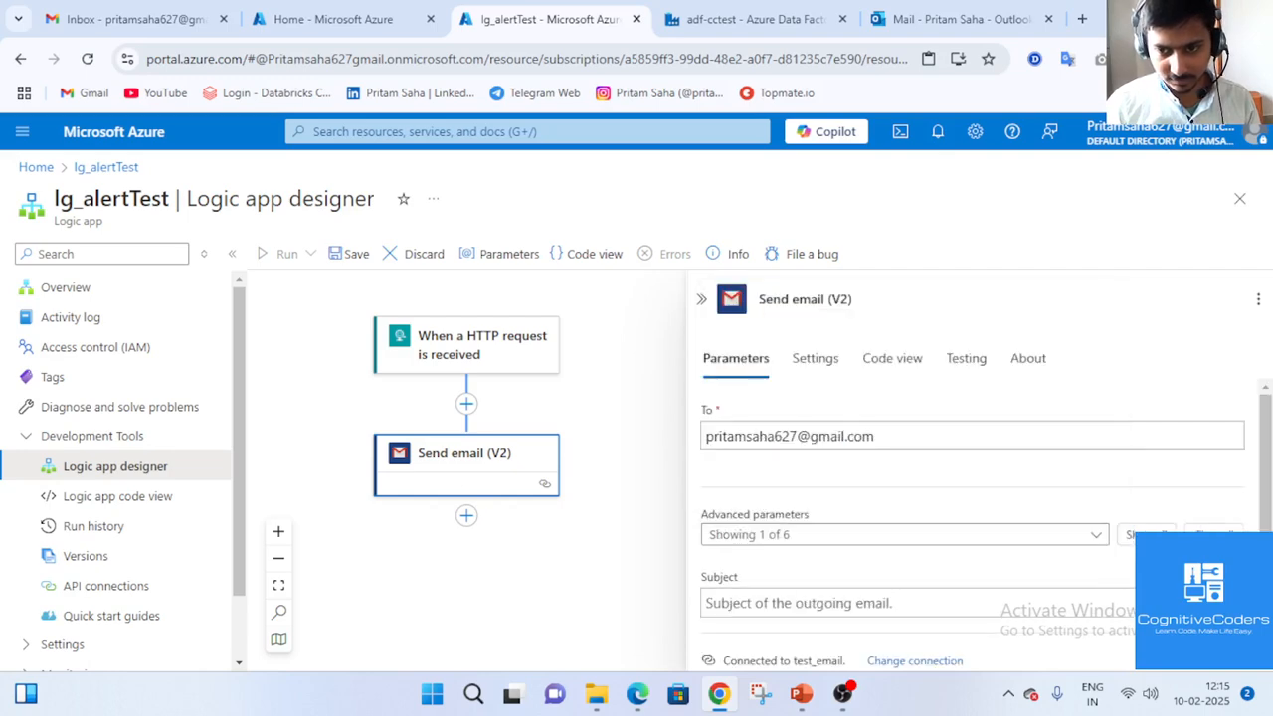
left_click(930, 576)
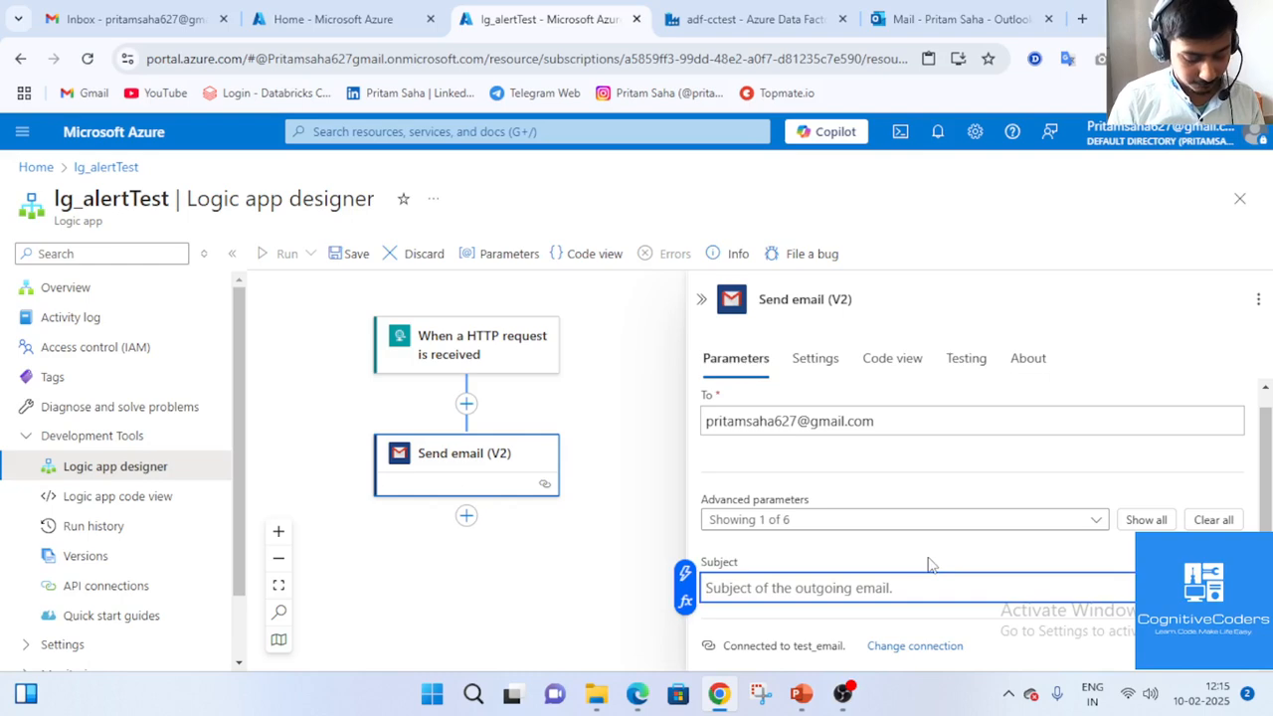
type("Pipeline- Failure")
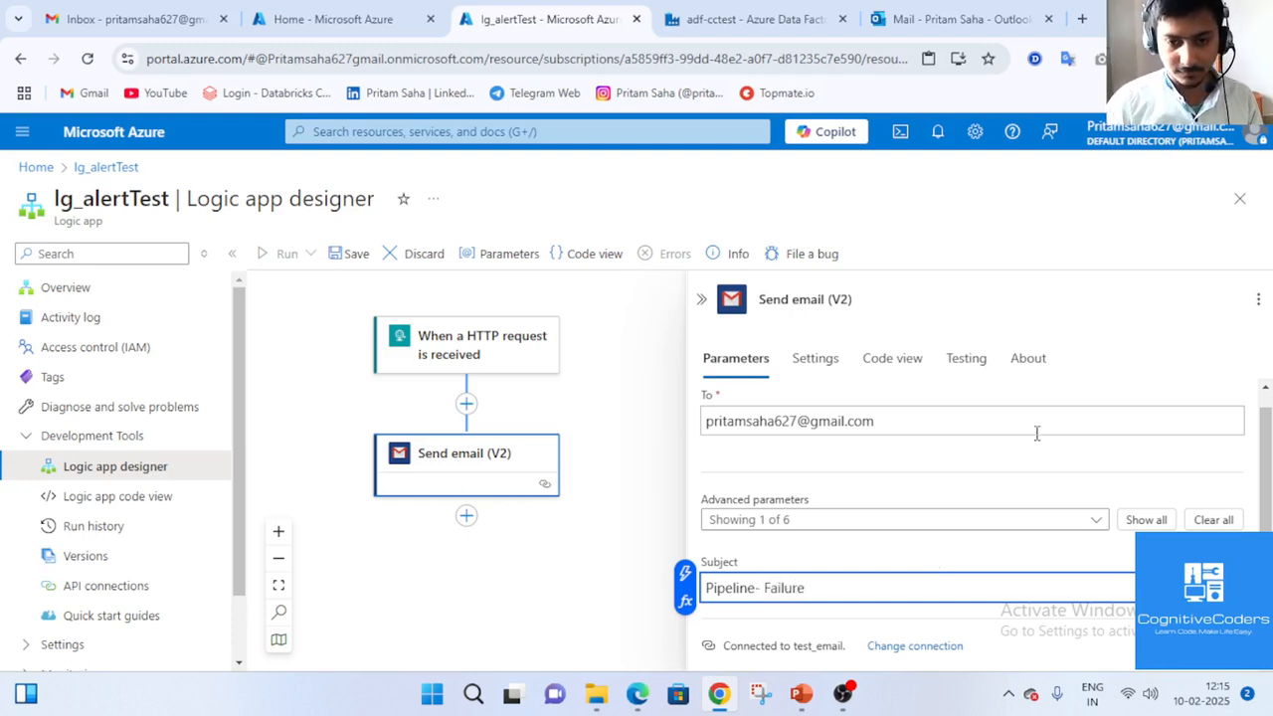
left_click(982, 520)
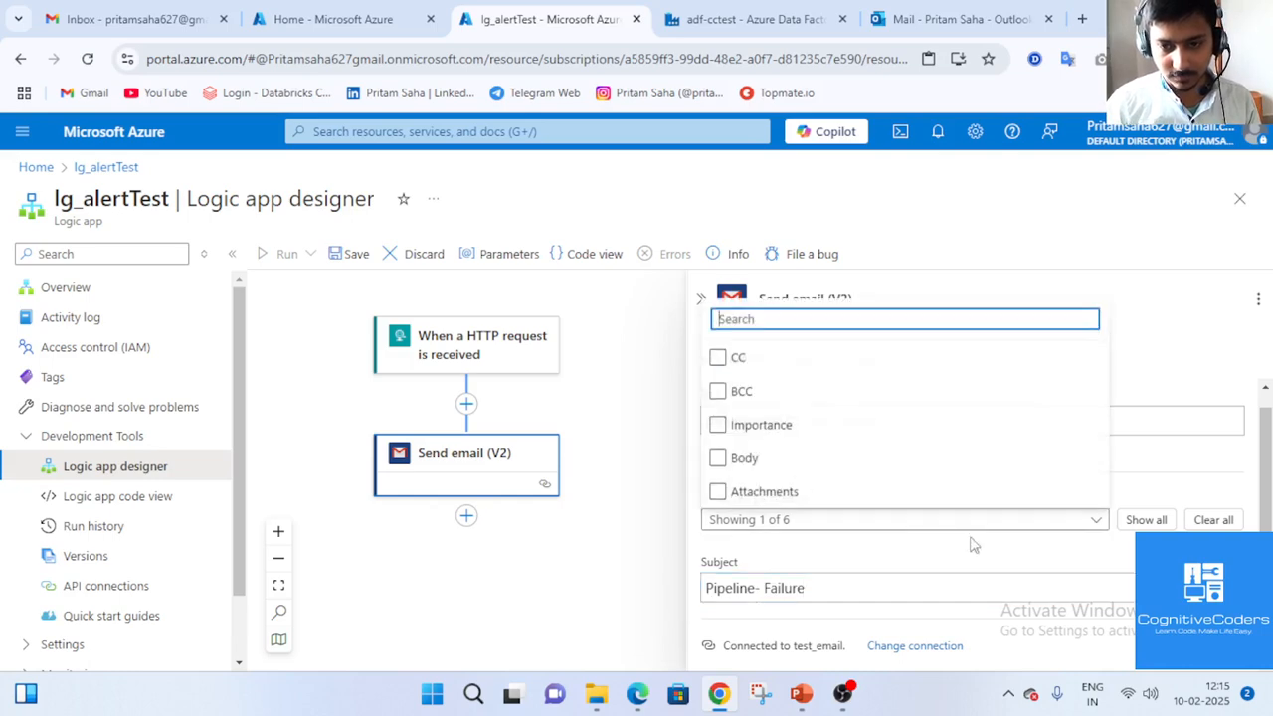
Add a Body field to the Send email (V2) action and start writing its label lines.
left_click(717, 458)
left_click(915, 551)
scroll(884, 597, "down", 2)
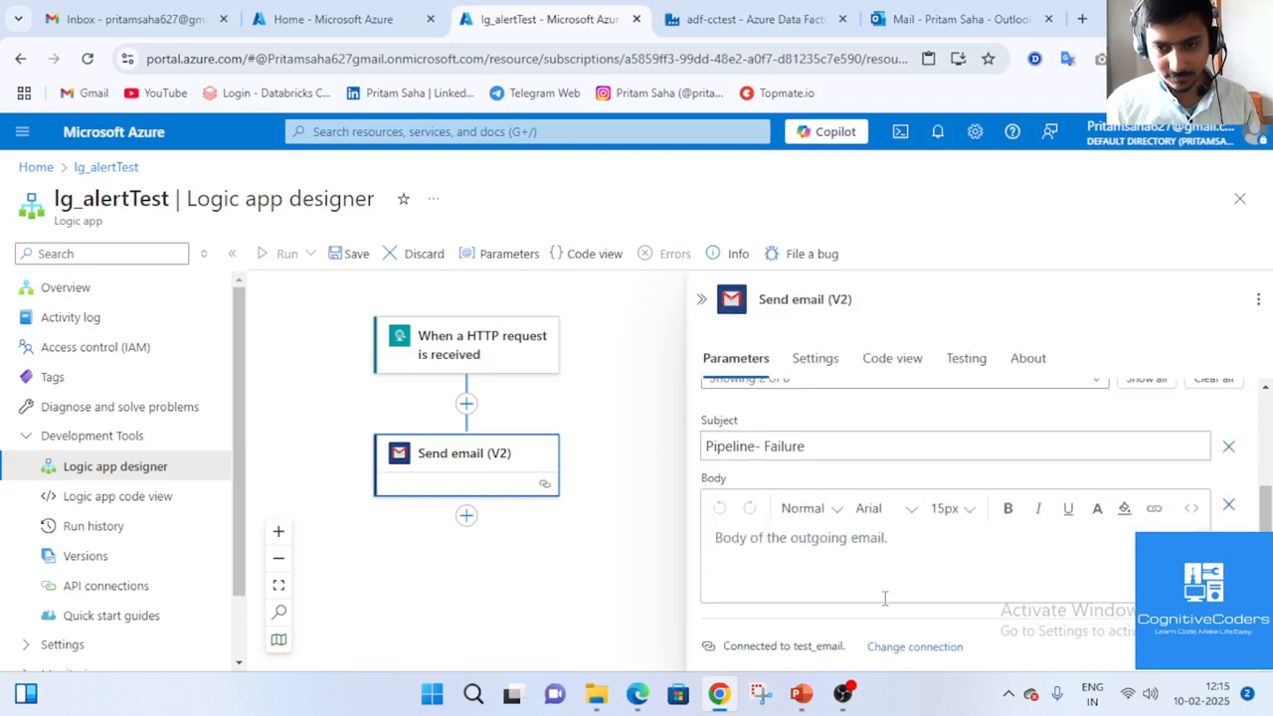
left_click(892, 561)
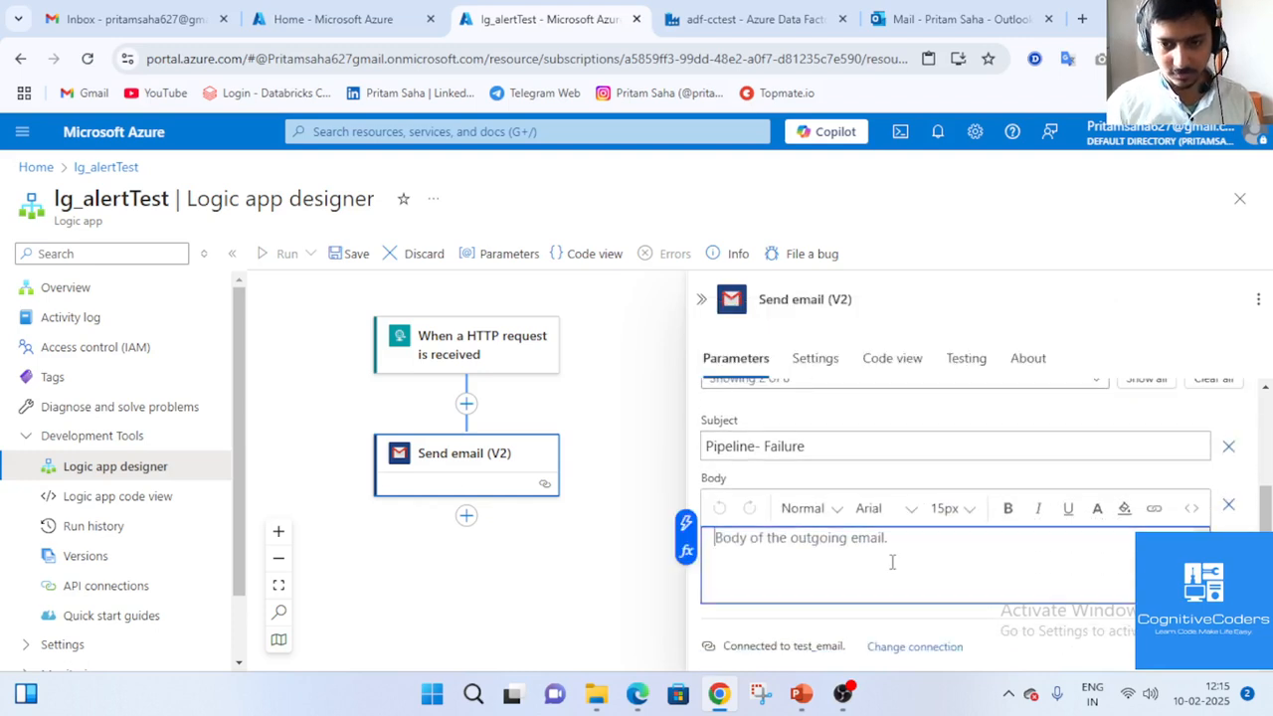
left_click(852, 694)
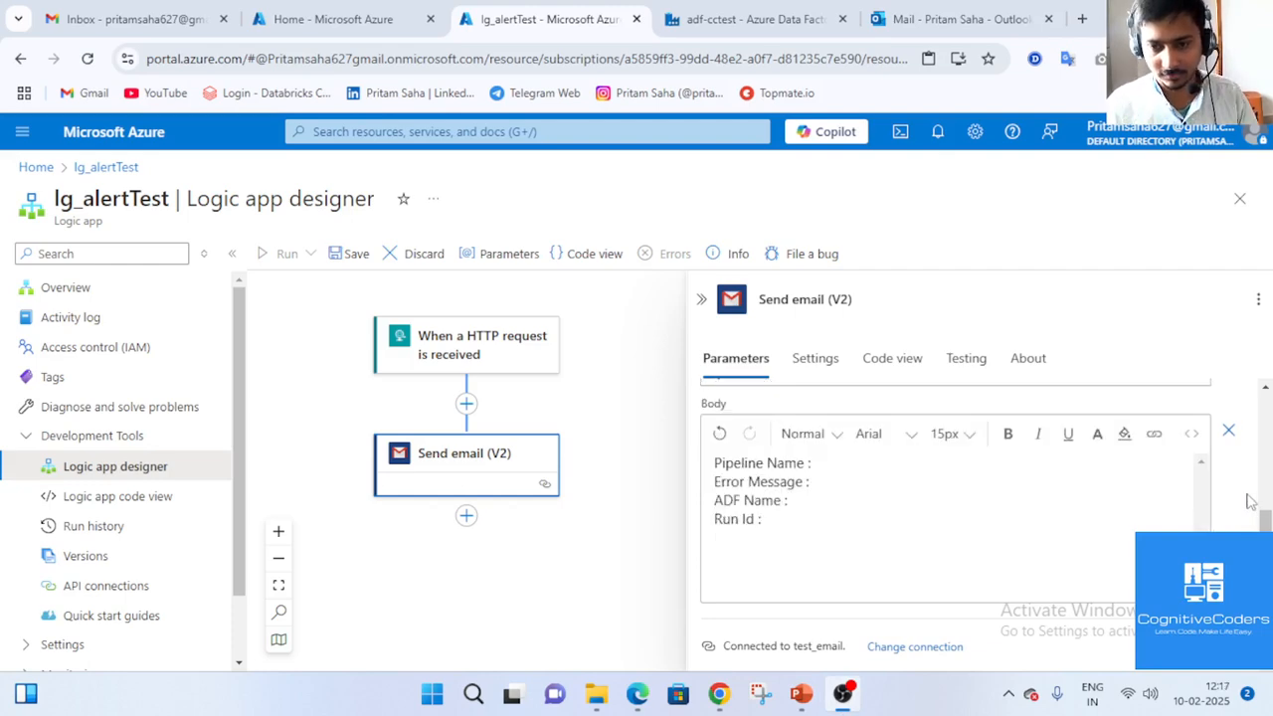
left_click(905, 481)
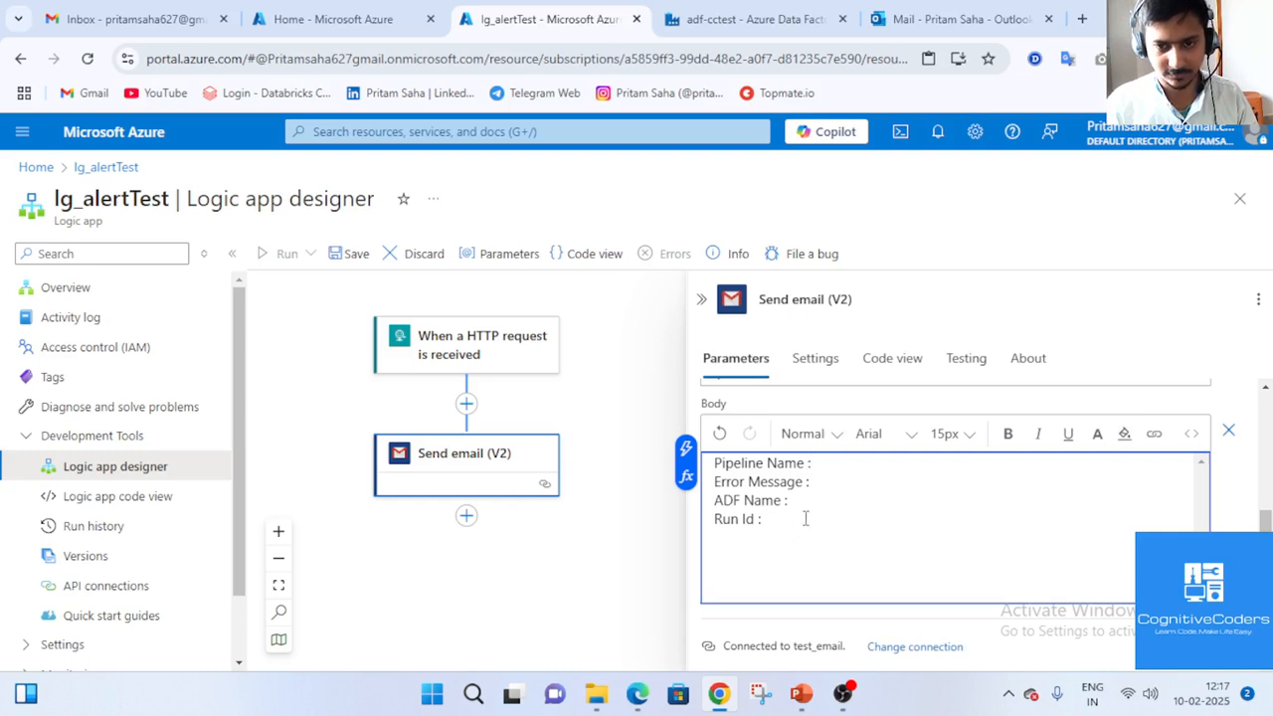
Insert the pipeline, ErrorMessage, DataFactoryName and RunId trigger values after their matching body labels.
left_click(685, 449)
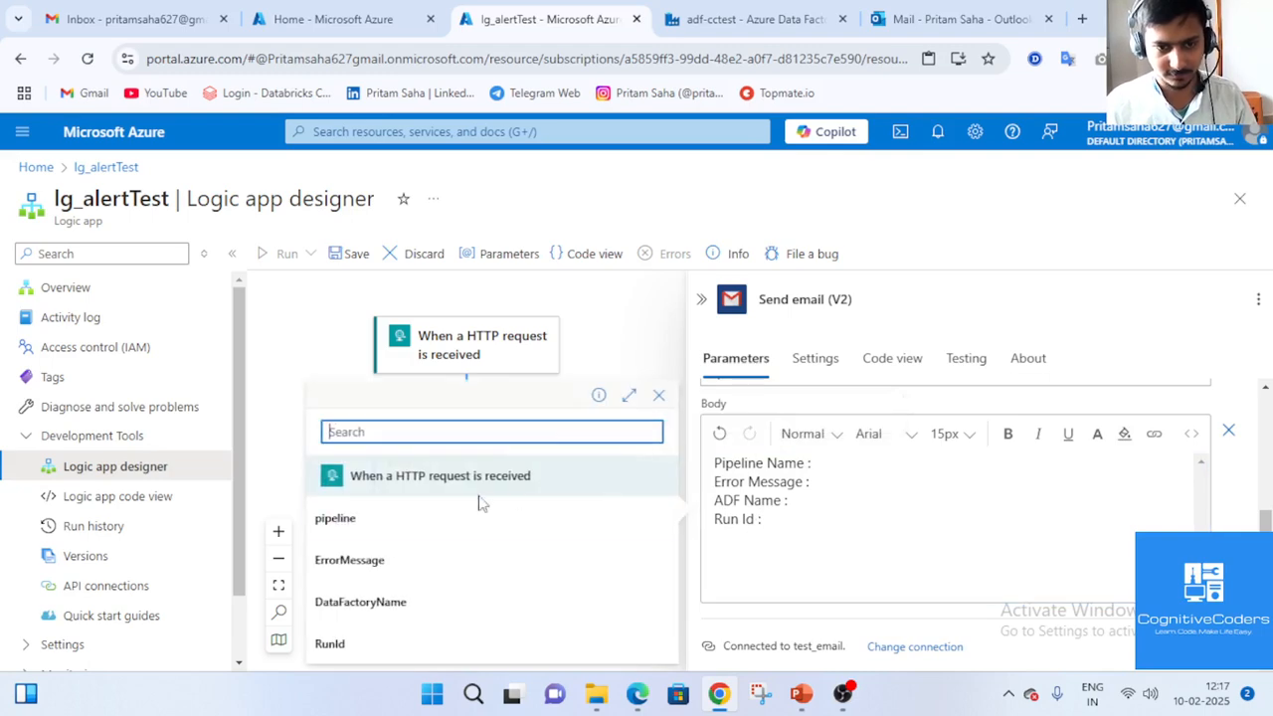
left_click(434, 528)
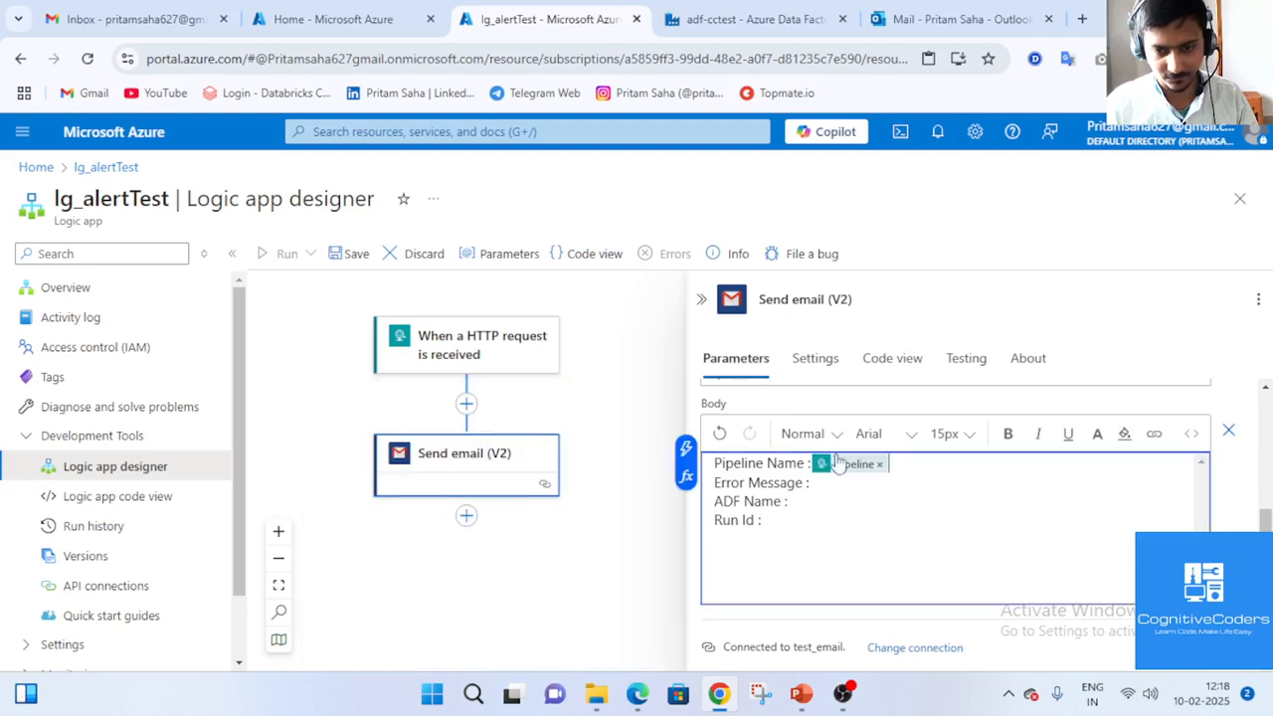
left_click(828, 485)
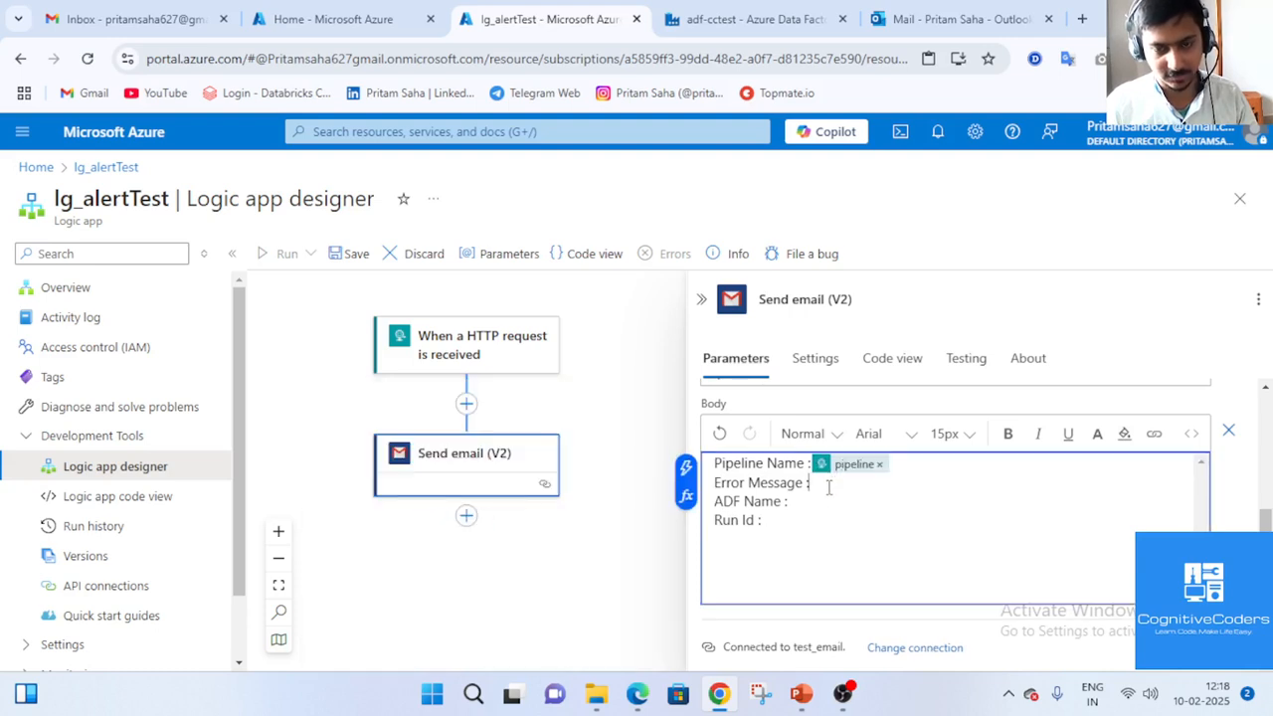
left_click(685, 467)
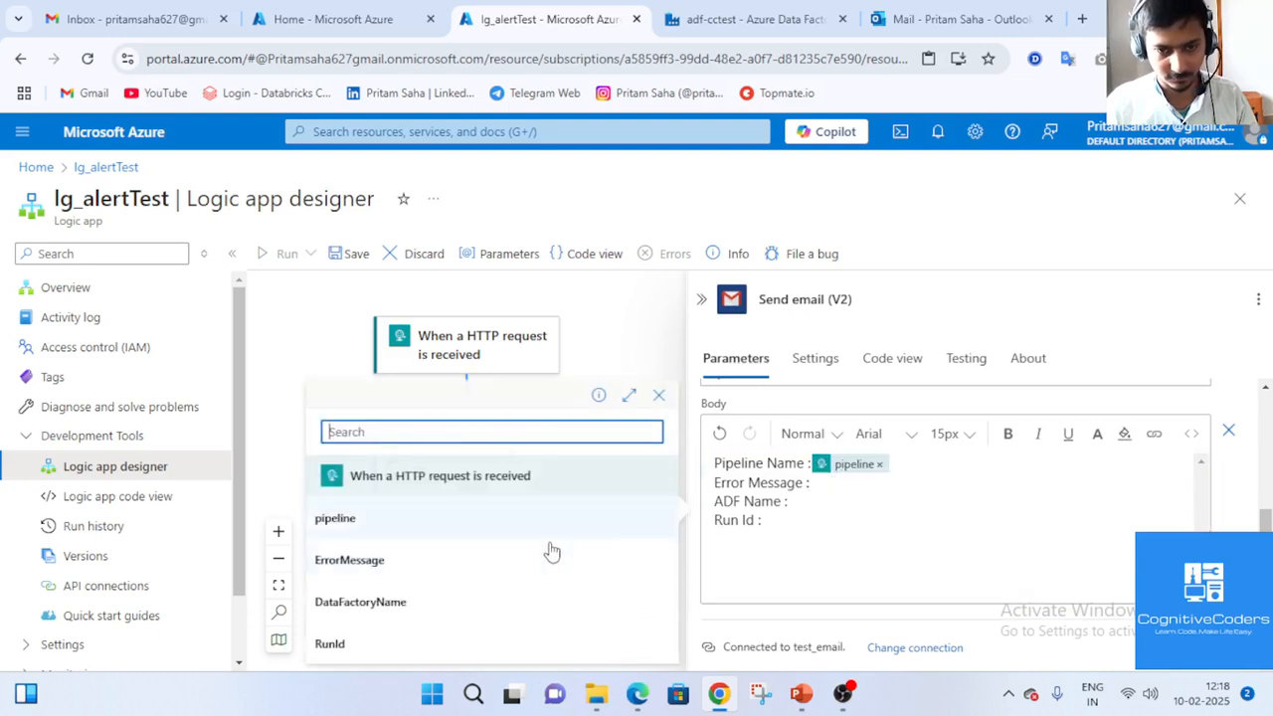
left_click(355, 562)
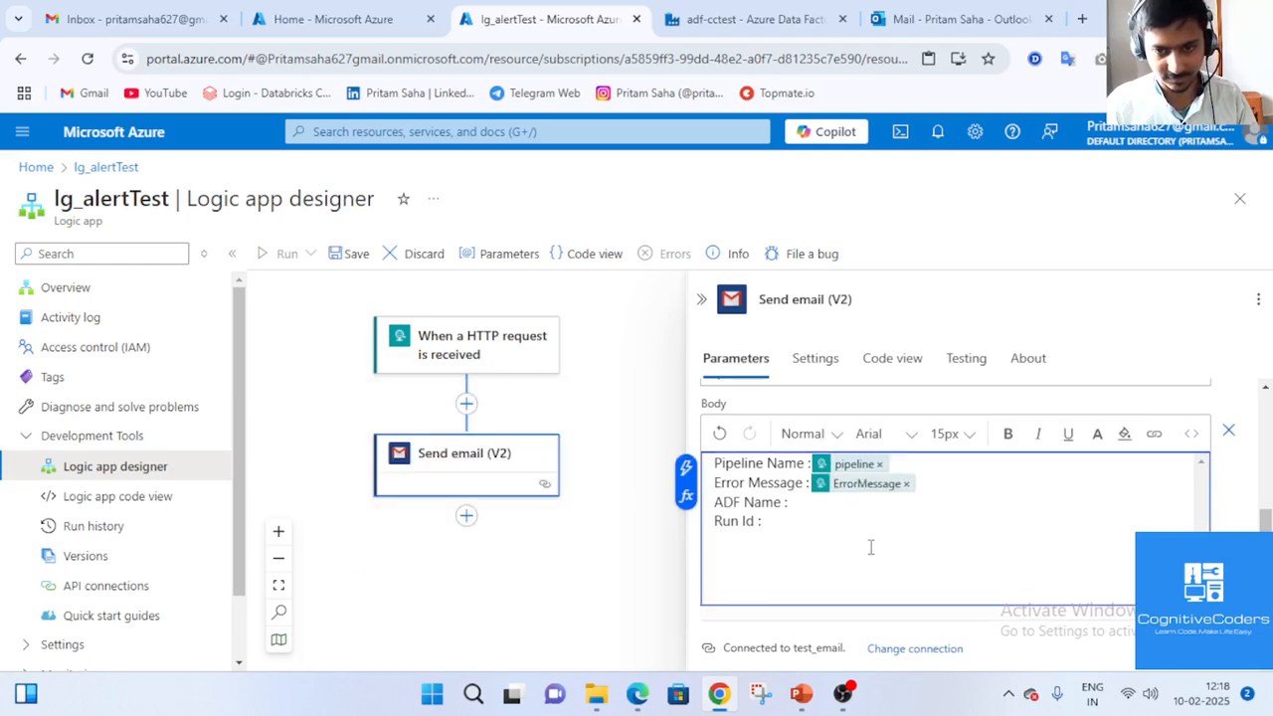
left_click(839, 503)
left_click(685, 487)
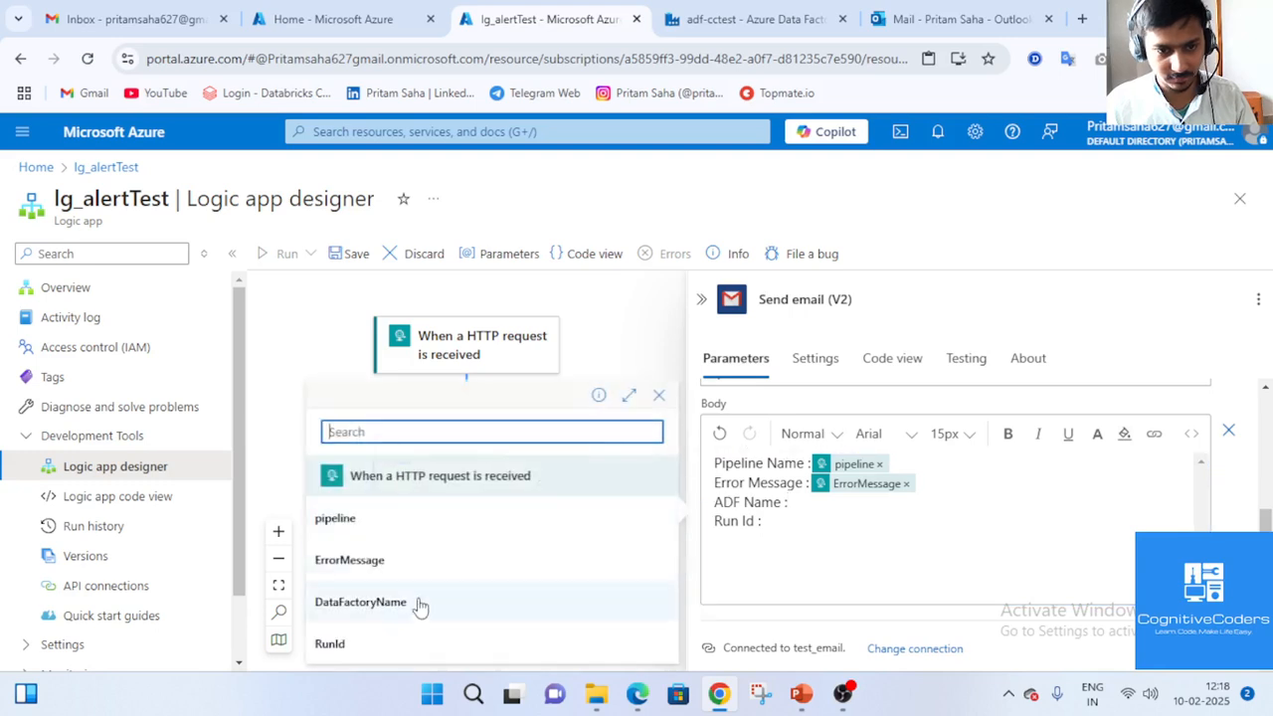
left_click(417, 603)
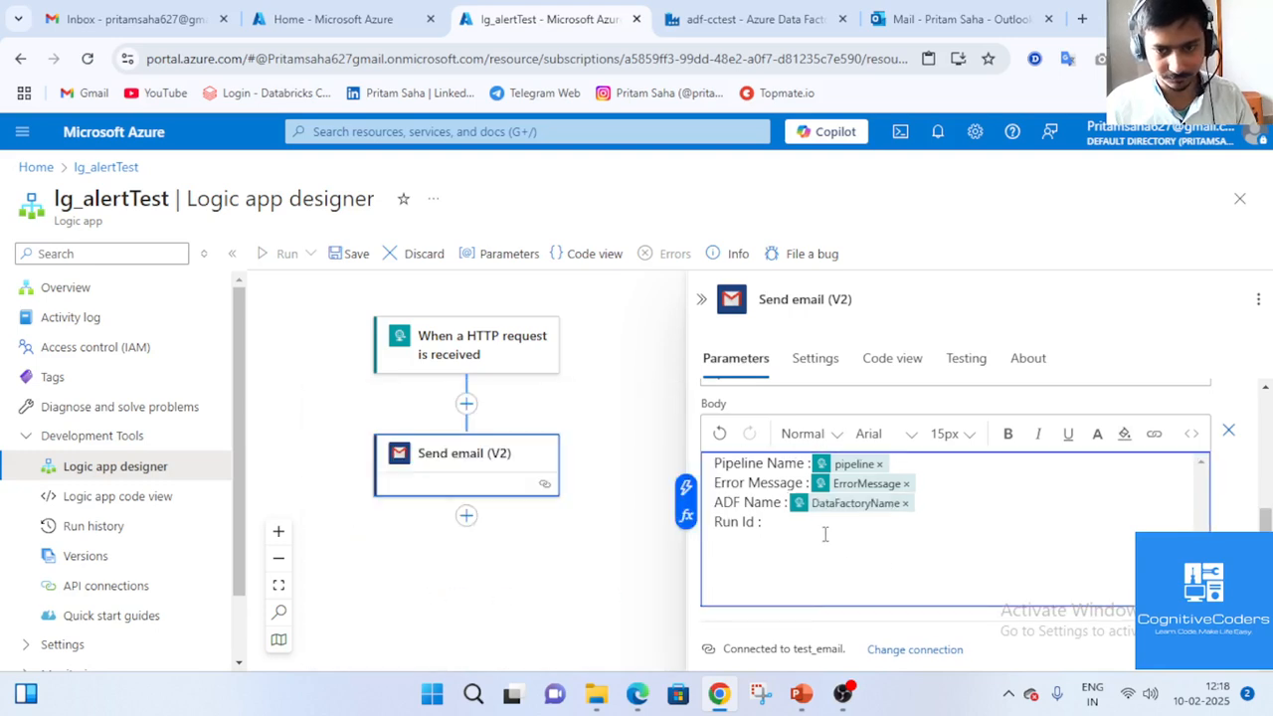
left_click(744, 534)
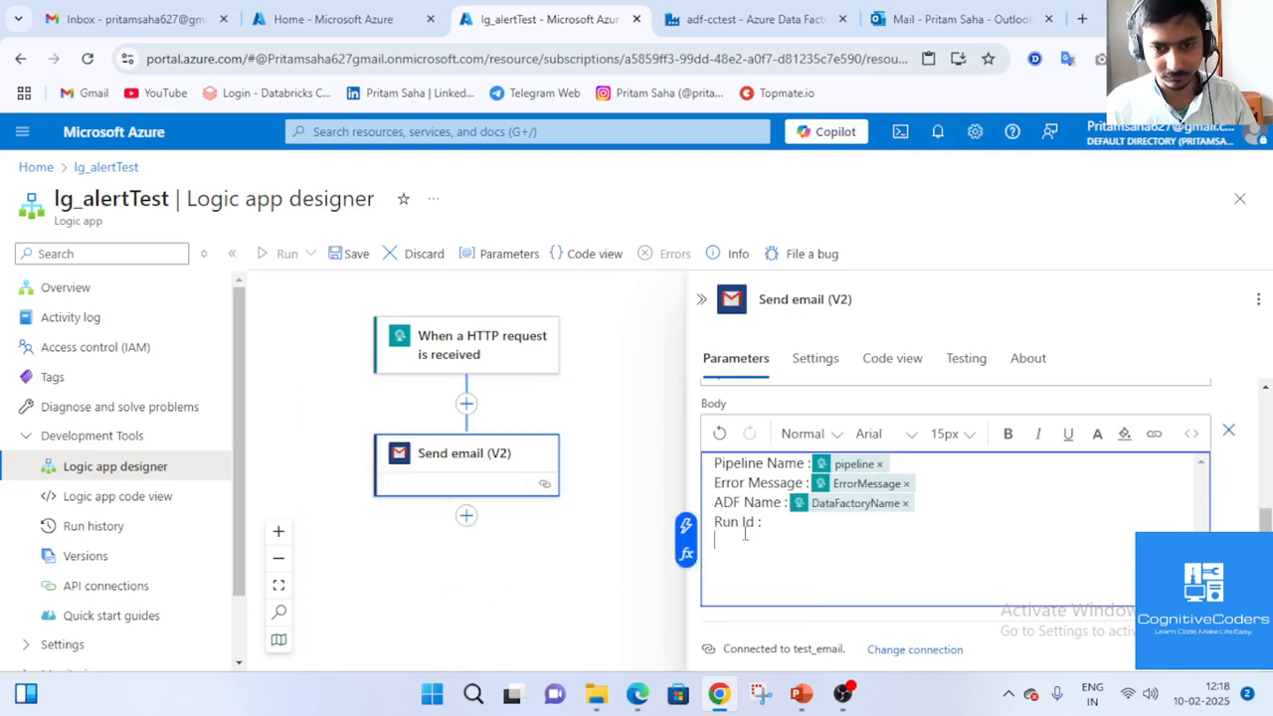
left_click(685, 522)
left_click(333, 644)
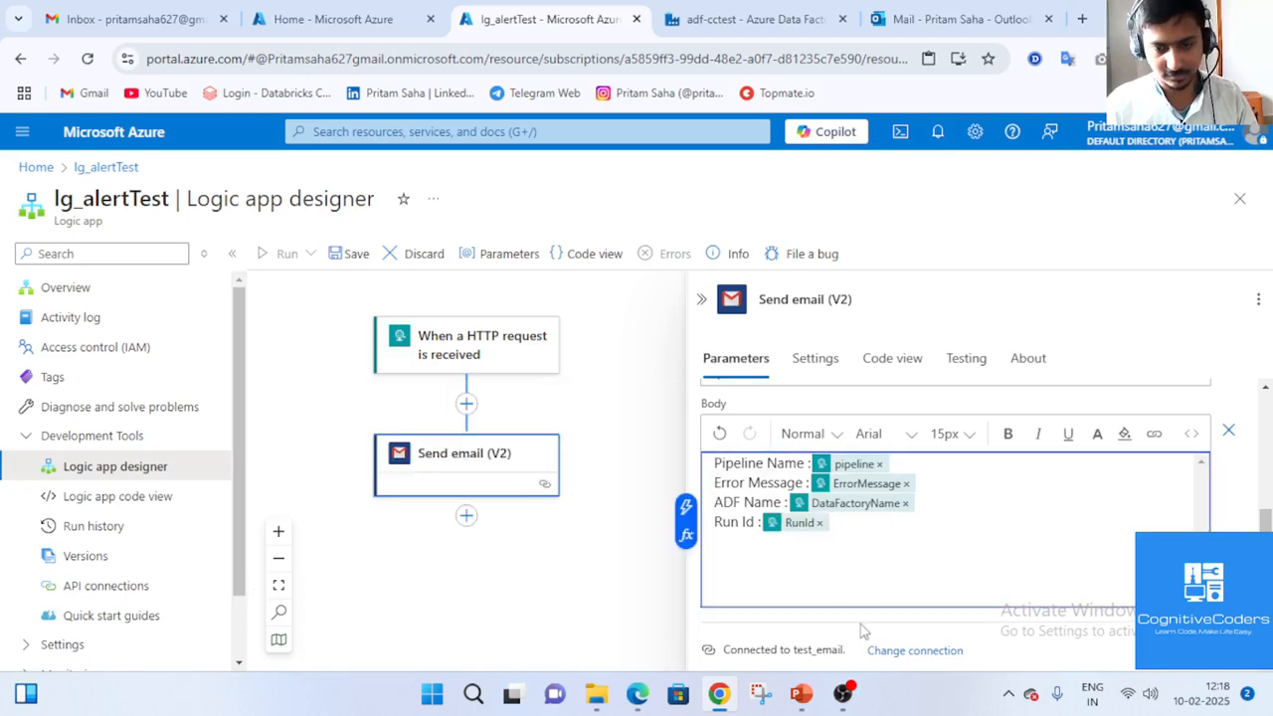
Return to the browser and view the email action's Settings.
left_click(842, 693)
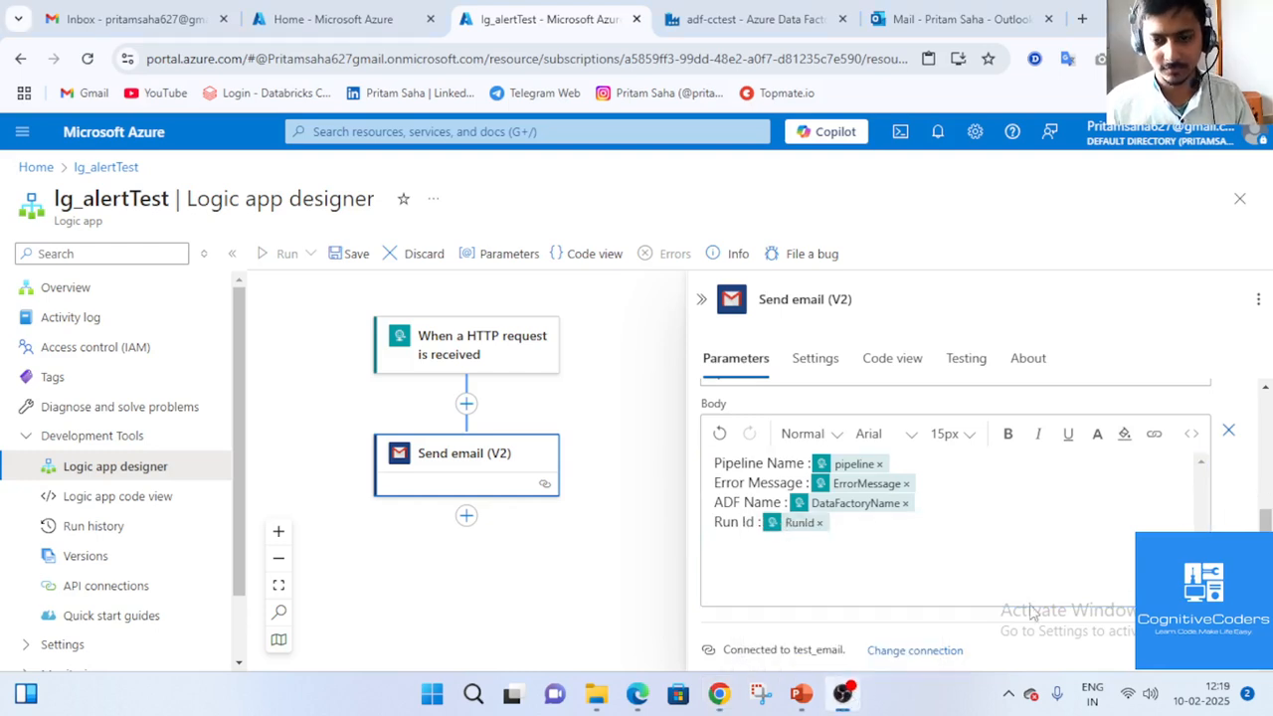
left_click(843, 693)
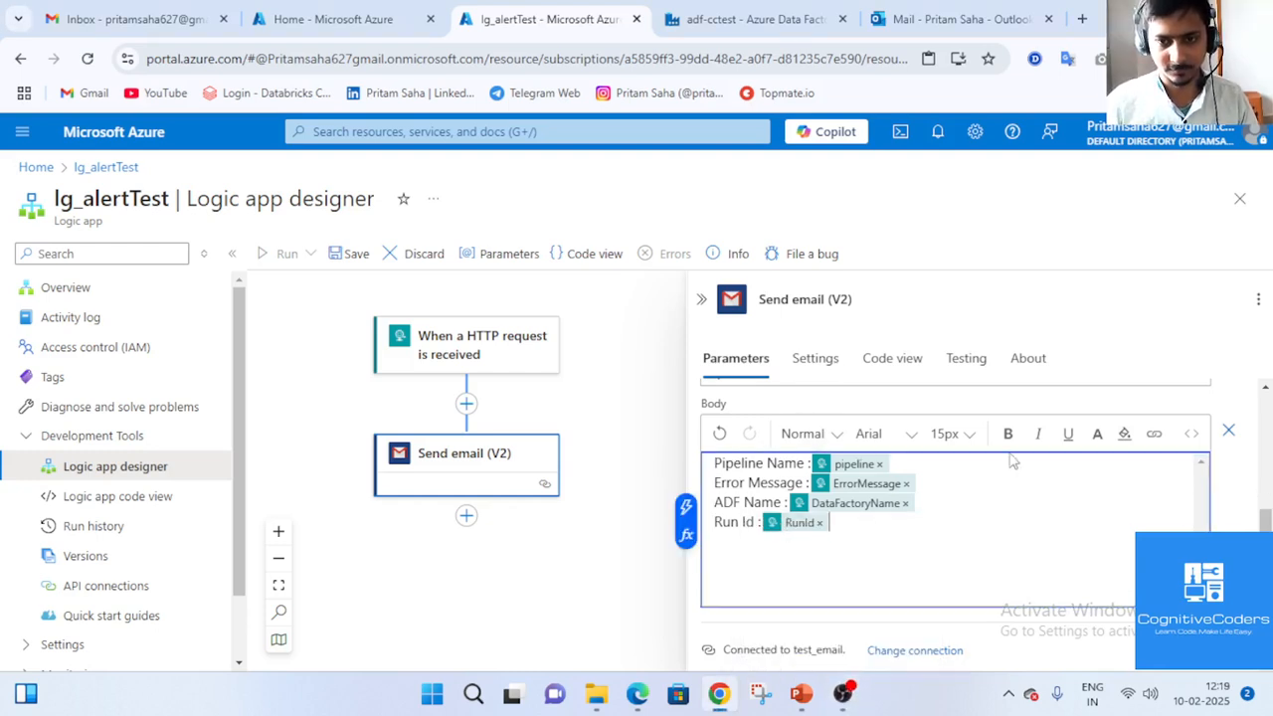
left_click(816, 360)
Review the email action's Code view, Testing and About panes.
scroll(865, 561, "down", 5)
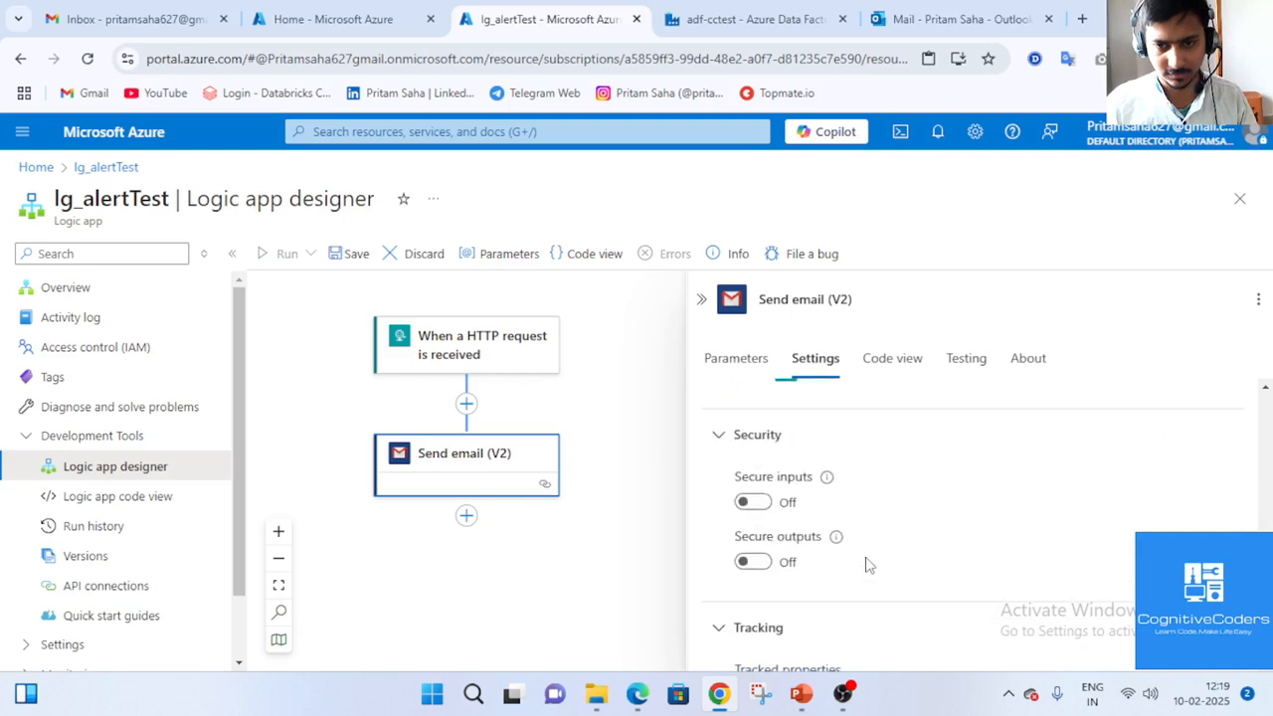
left_click(888, 363)
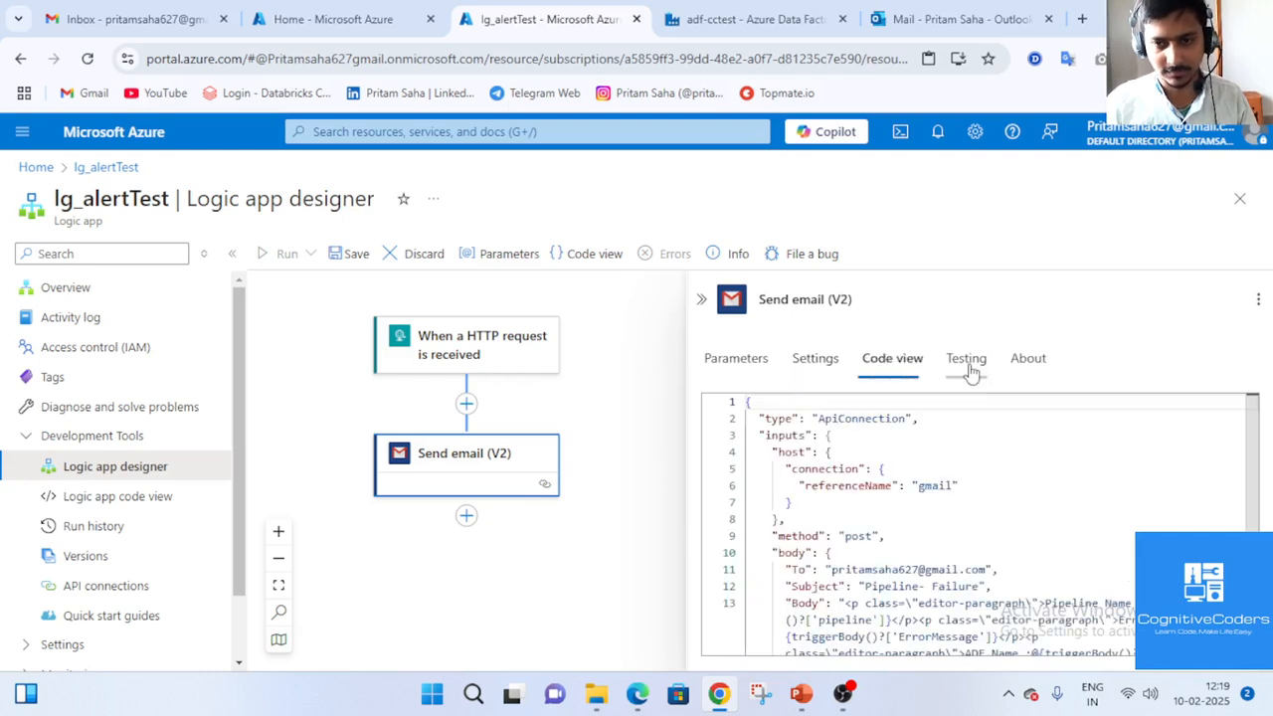
left_click(982, 367)
left_click(895, 360)
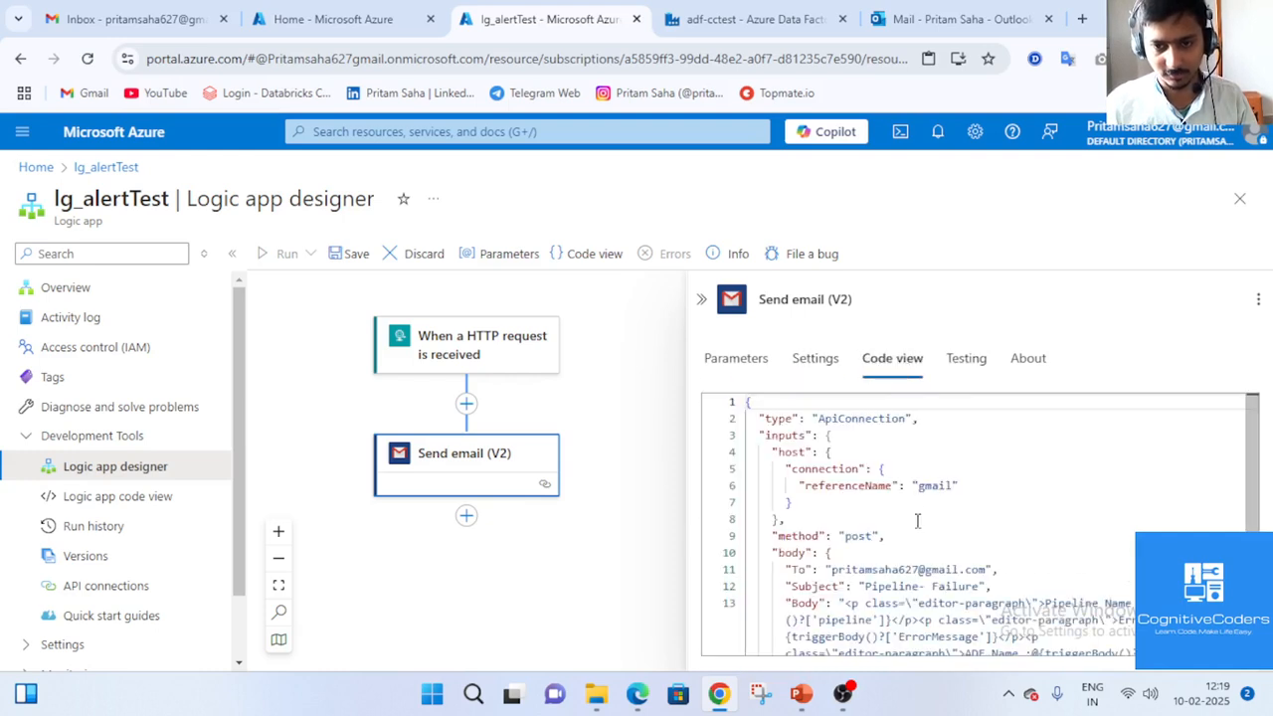
scroll(919, 520, "down", 3)
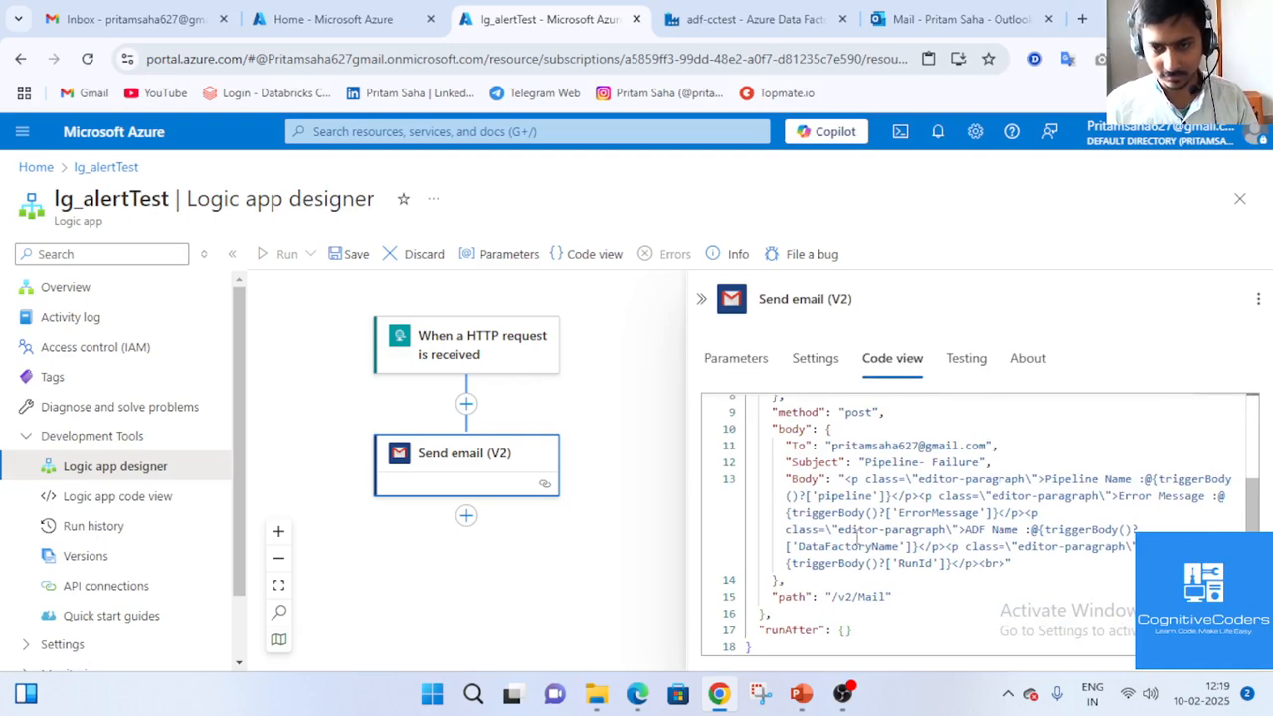
scroll(858, 537, "up", 3)
scroll(861, 533, "down", 2)
scroll(864, 529, "up", 2)
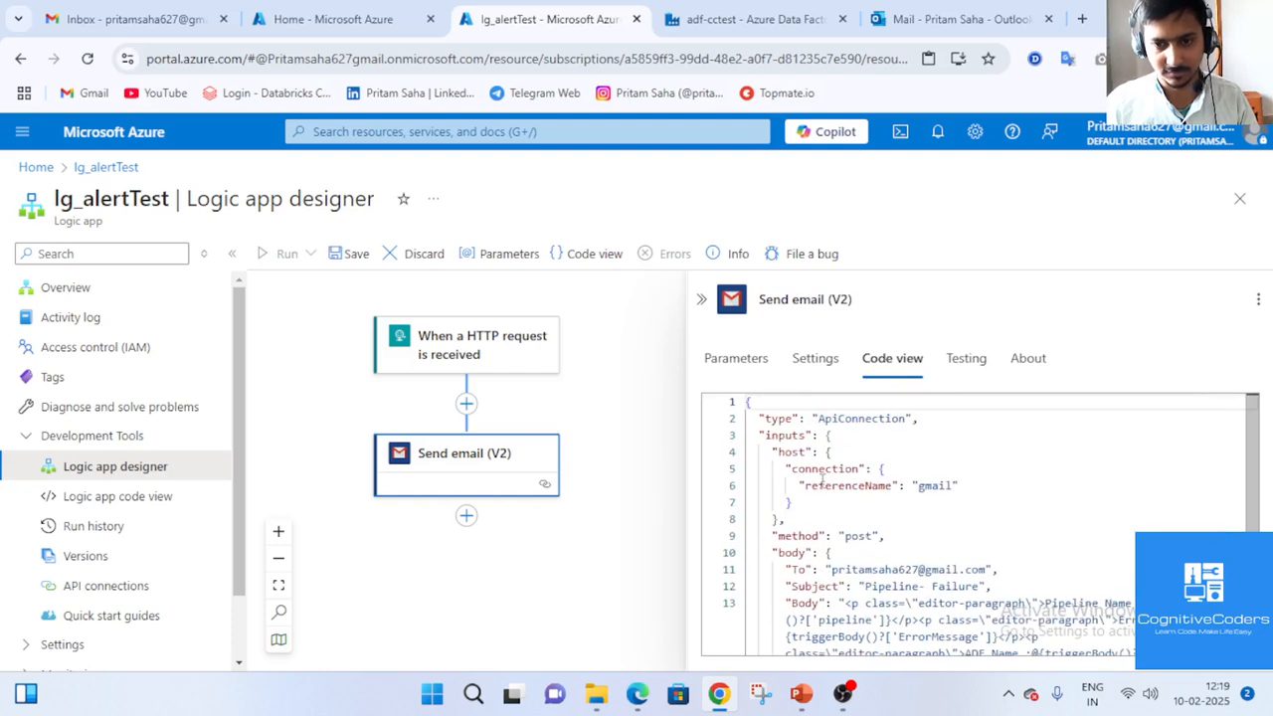
left_click(967, 366)
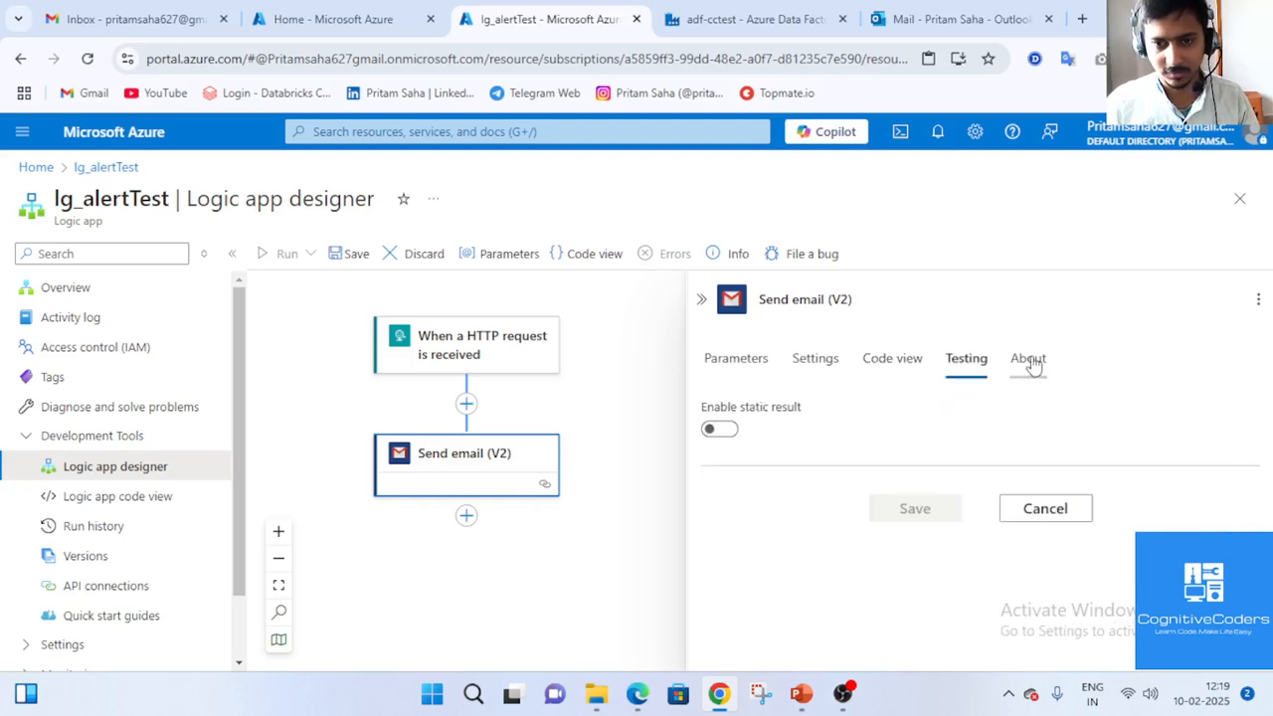
left_click(1030, 360)
scroll(900, 484, "down", 1)
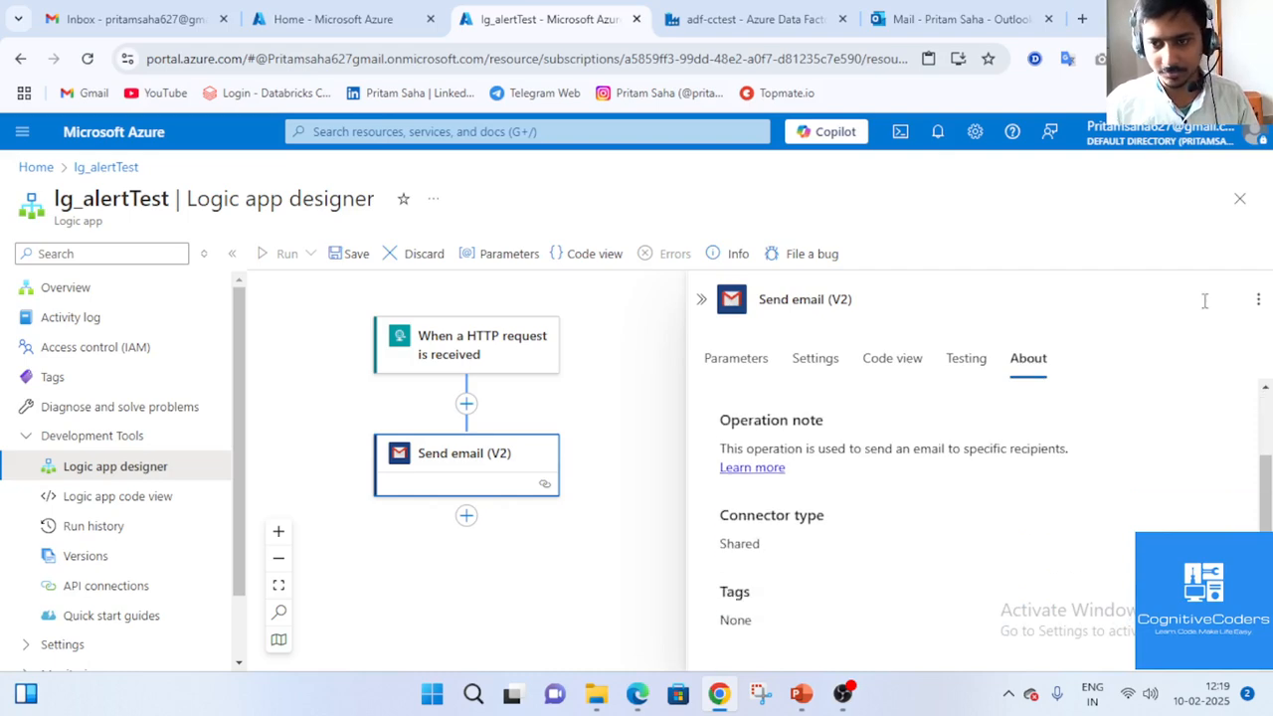
Keep the designer open and save the lg_alertTest workflow.
left_click(1239, 199)
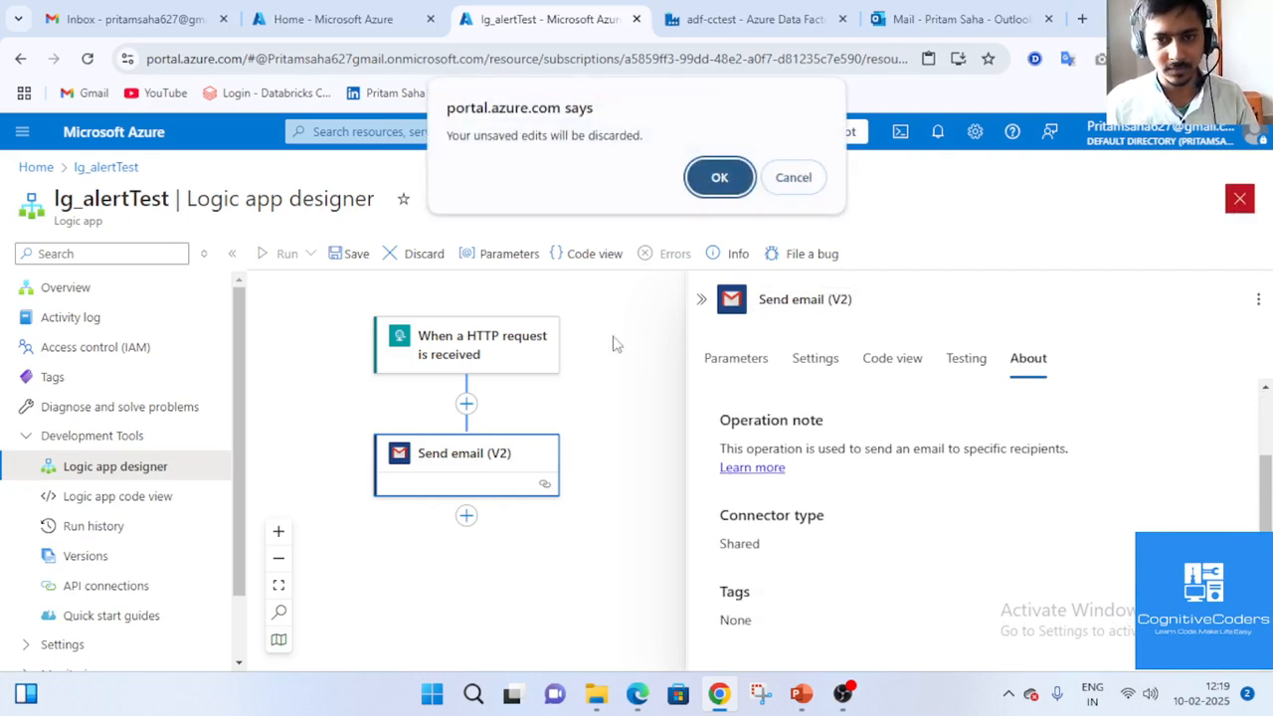
left_click(811, 187)
left_click(356, 254)
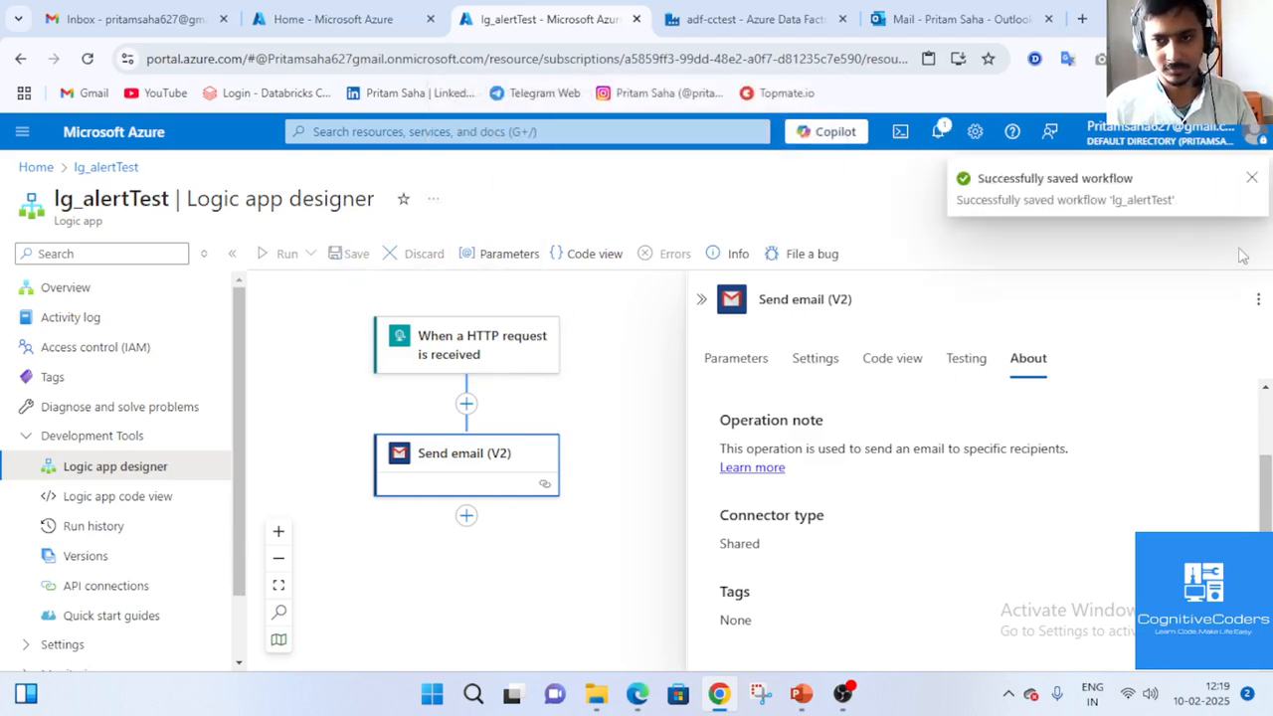
Copy the HTTP trigger's URL and go back to the adf-cctest data factory.
left_click(457, 336)
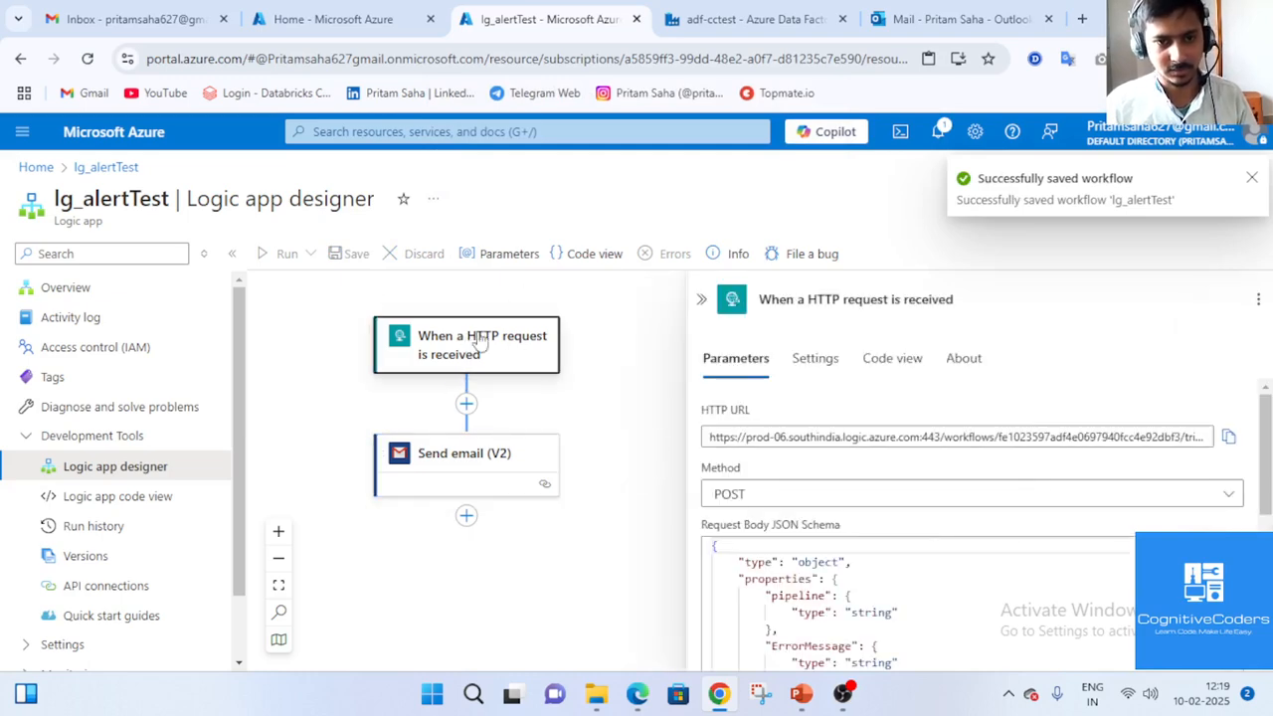
left_click(1047, 437)
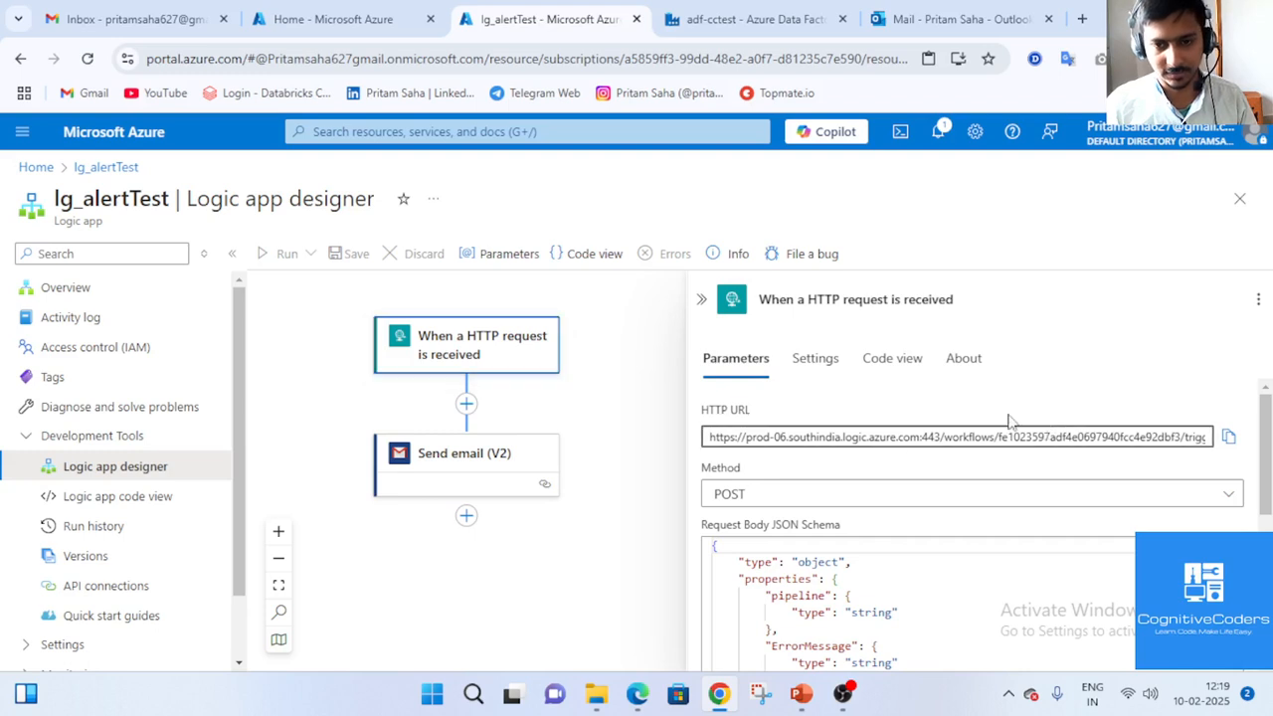
left_click(1229, 436)
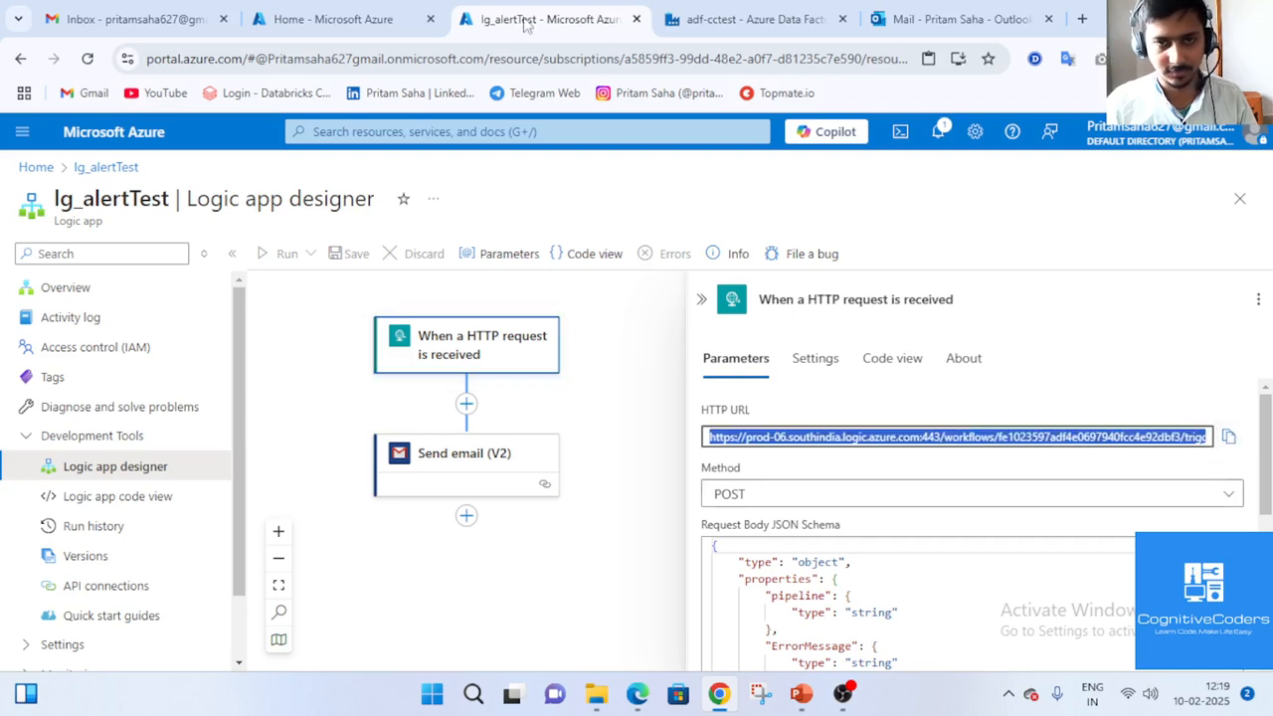
left_click(758, 26)
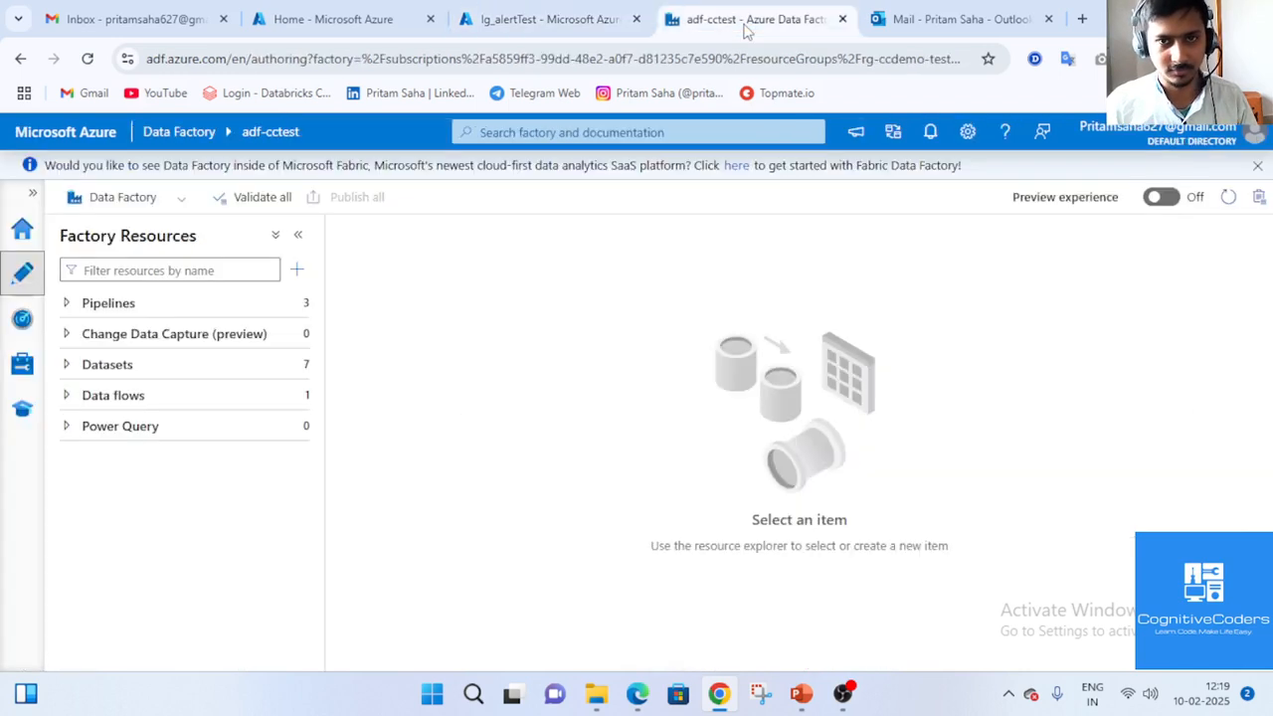
Create pipeline4 and add a Copy data activity to its canvas.
left_click(143, 303)
left_click(295, 304)
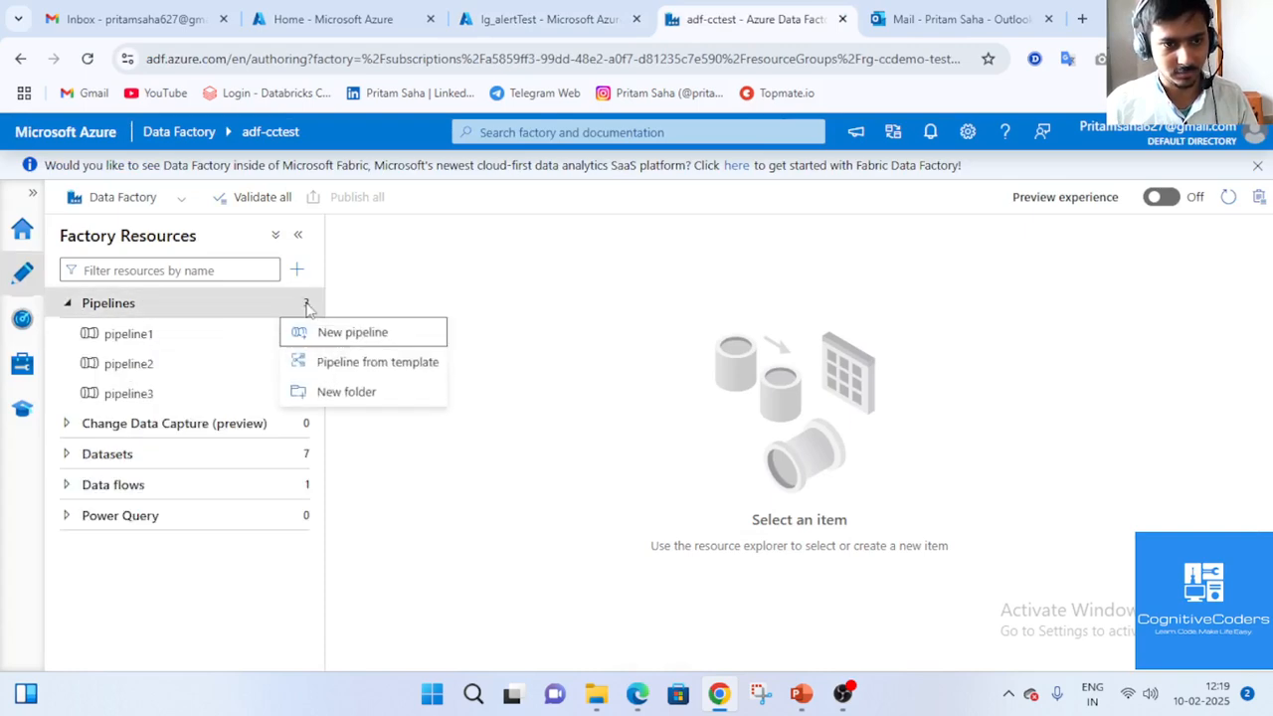
left_click(382, 331)
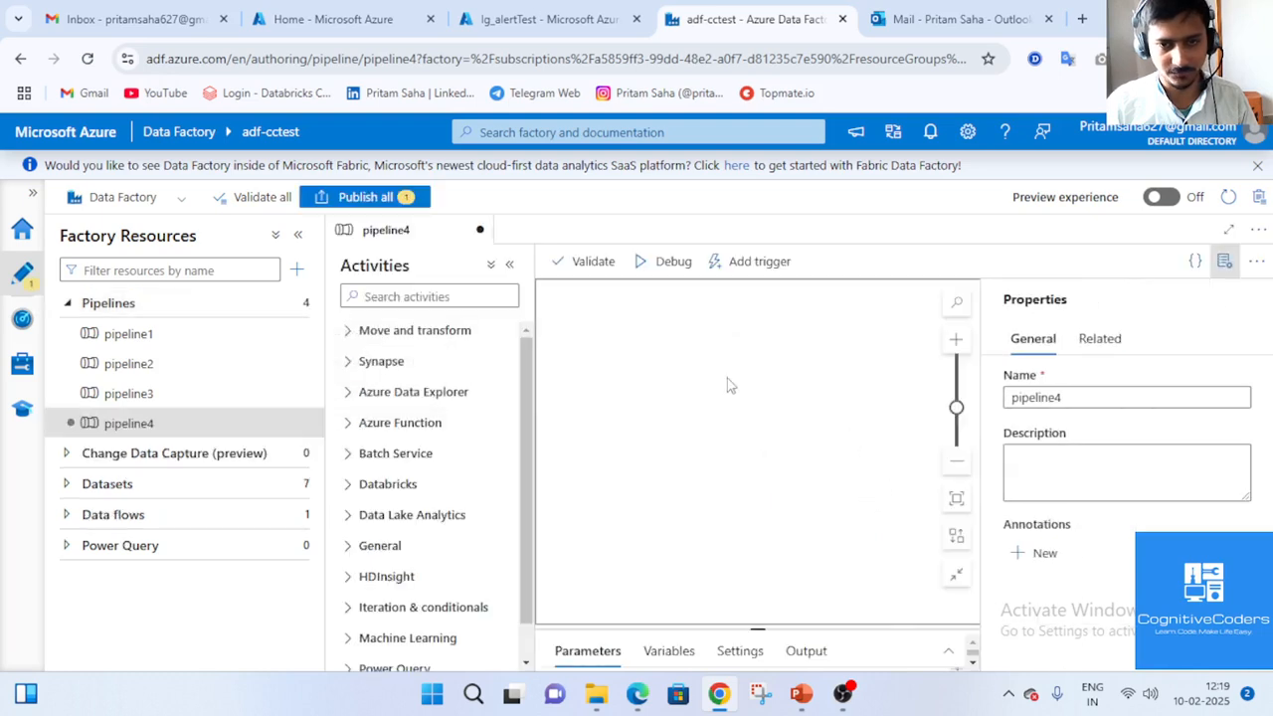
left_click(1224, 261)
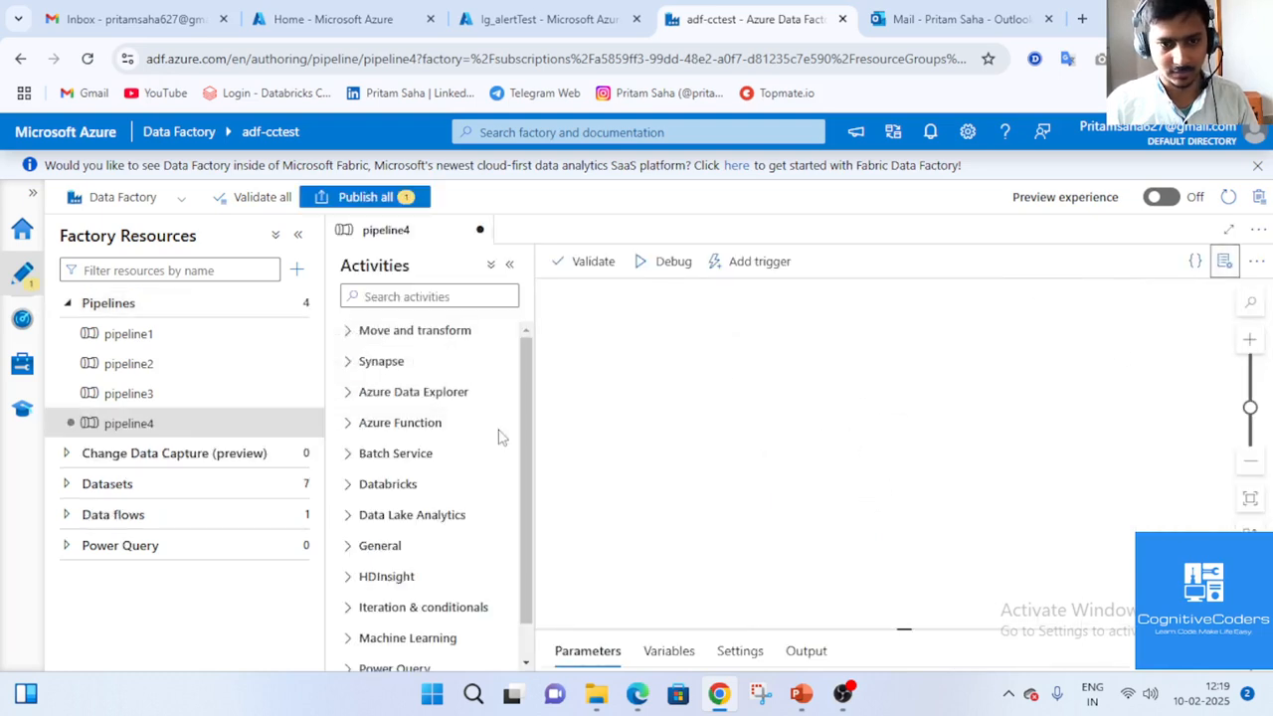
left_click(419, 296)
type("cop")
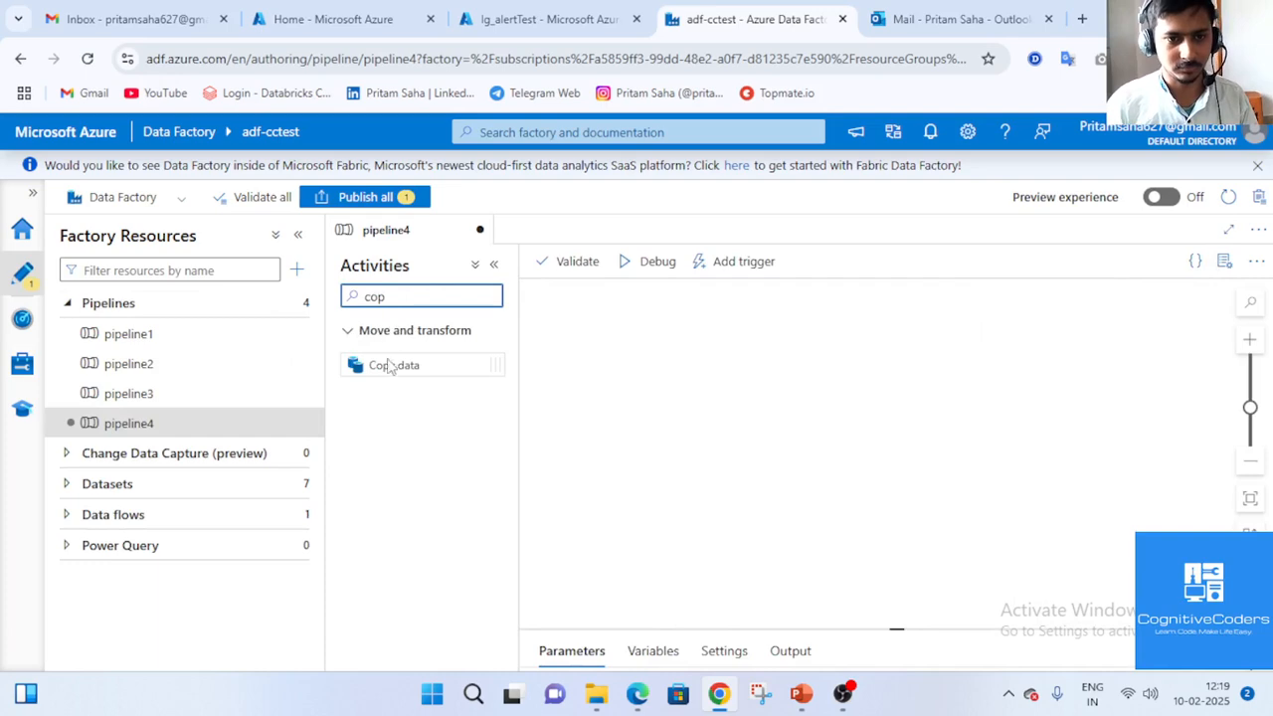
left_click_drag(389, 364, 660, 357)
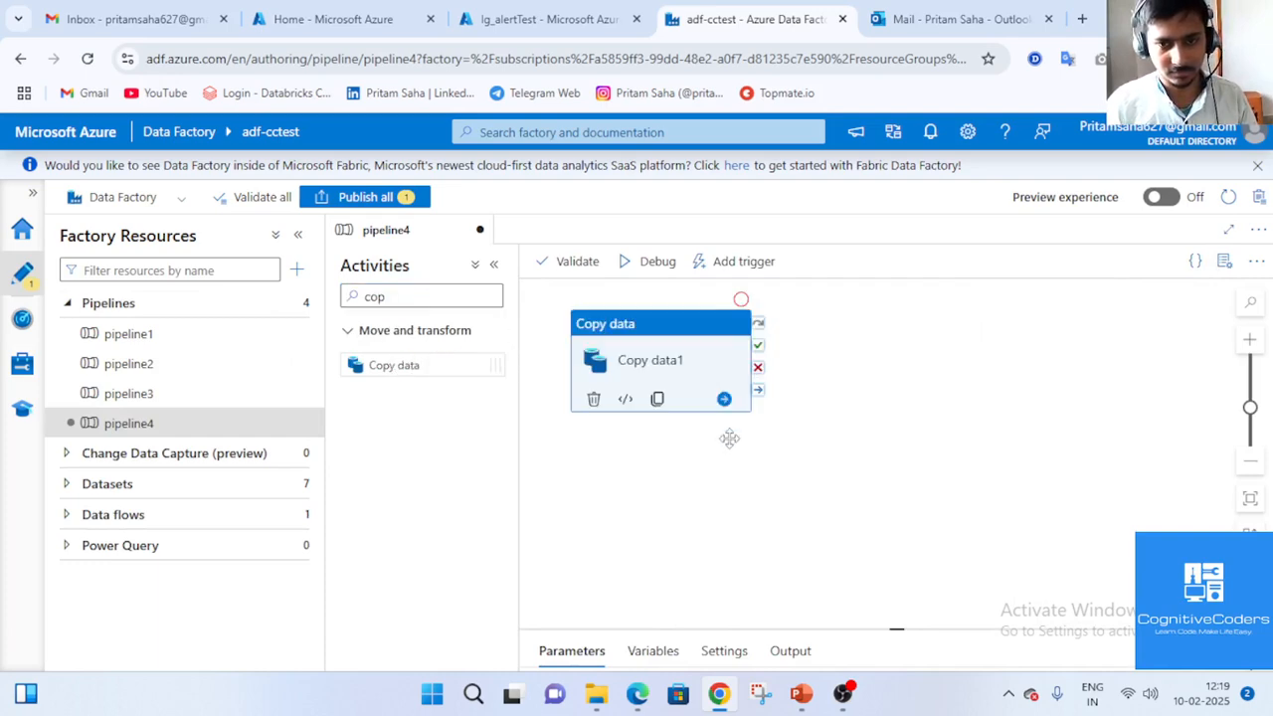
Add a Web activity and connect Copy data1's On fail output to Web1.
left_click(436, 296)
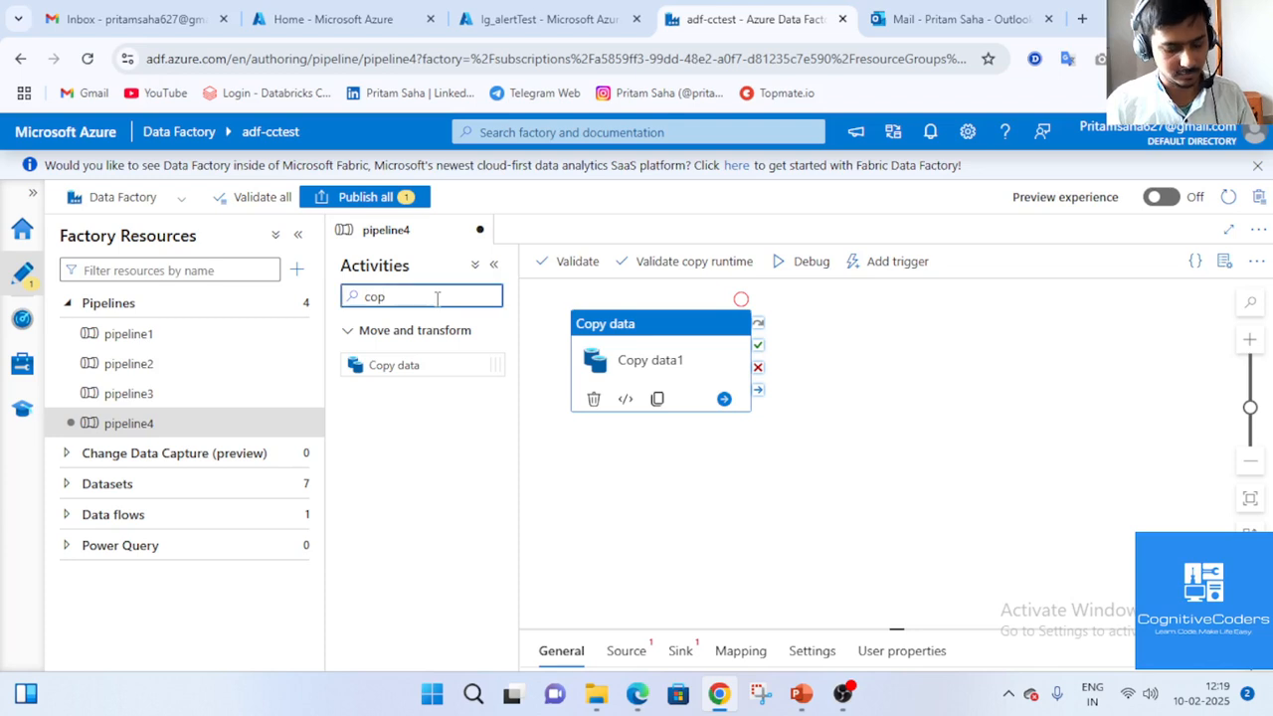
key("ctrl+a")
type("web")
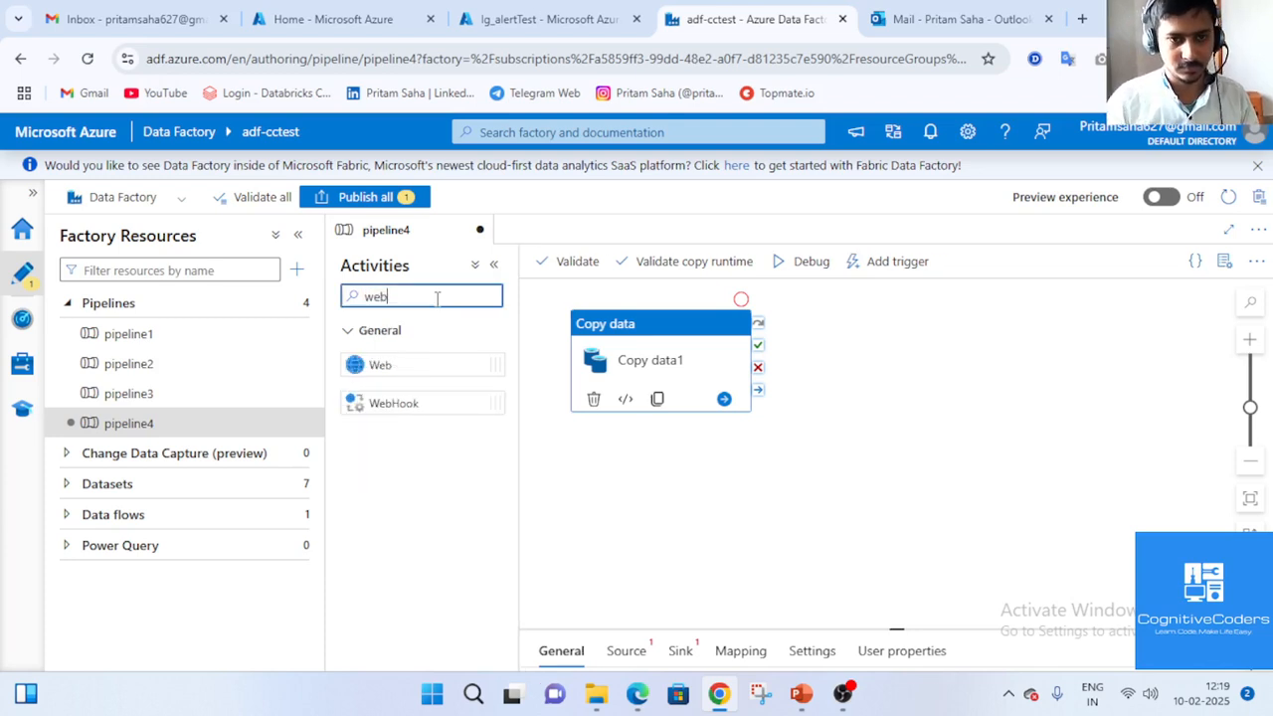
left_click_drag(432, 366, 963, 408)
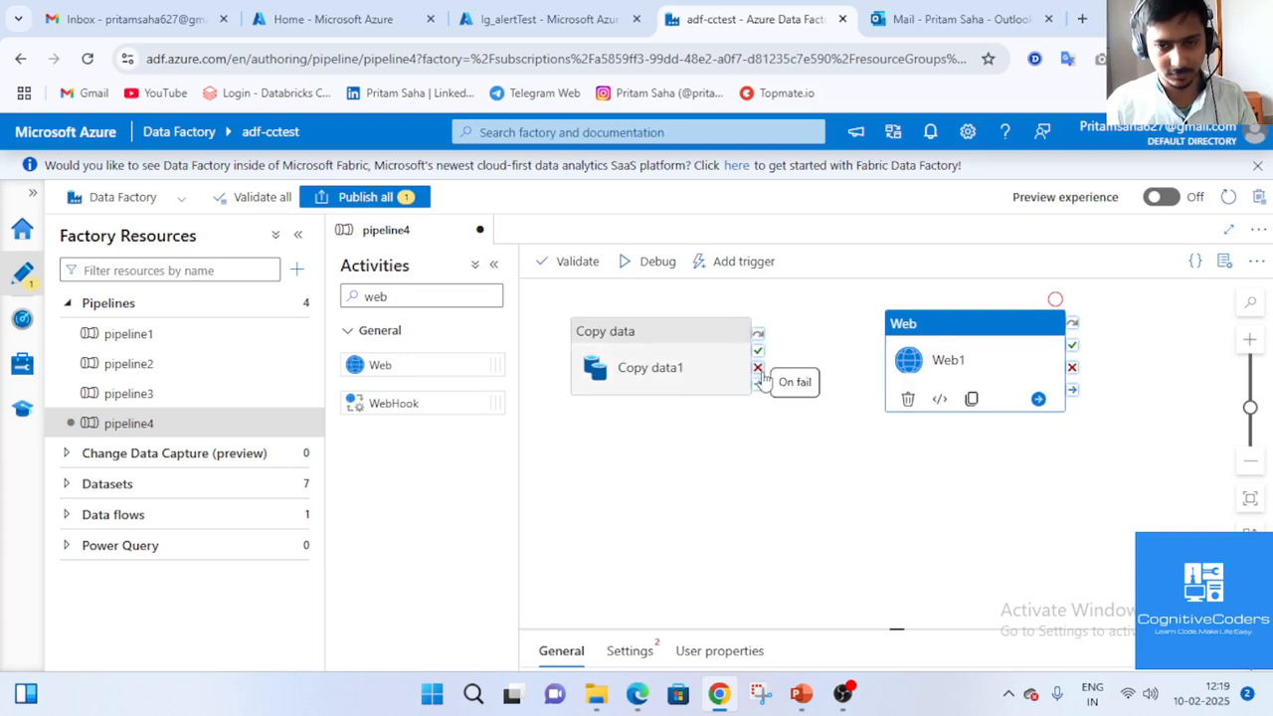
left_click_drag(758, 369, 895, 366)
left_click(994, 355)
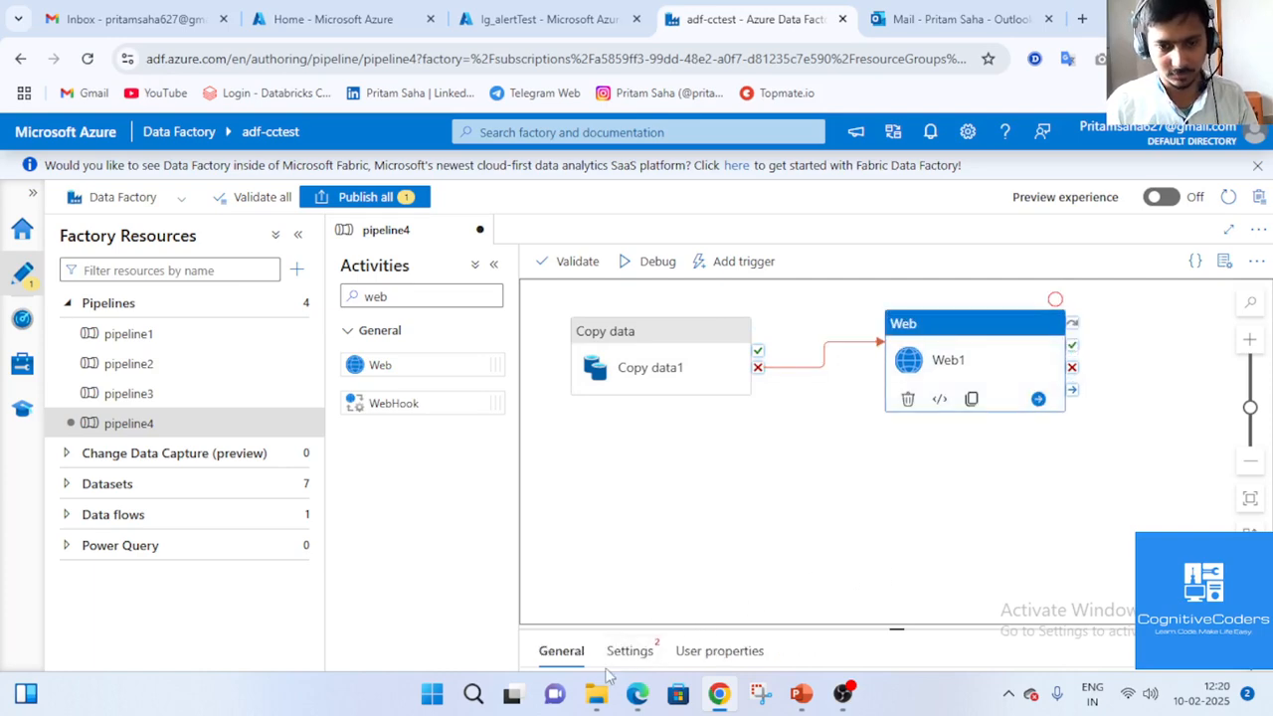
Paste the logic app trigger URL into Web1's URL, set Method to POST, and select Body.
left_click(630, 652)
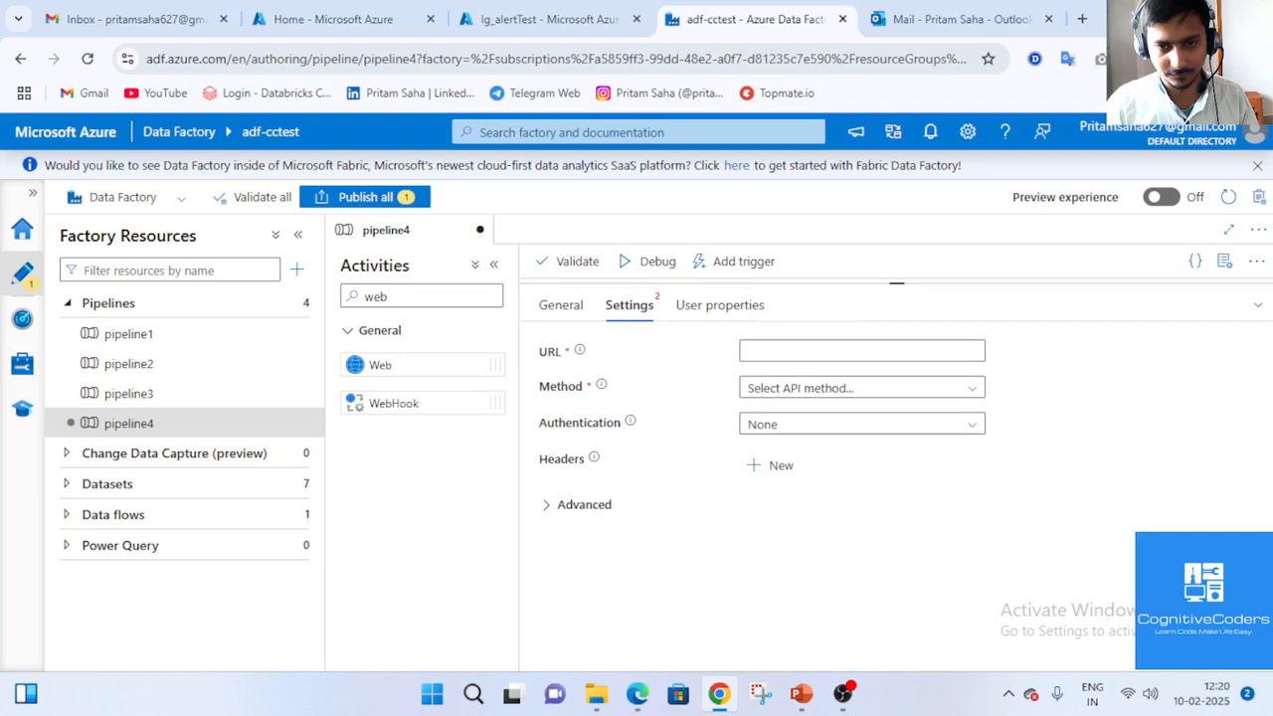
left_click(830, 353)
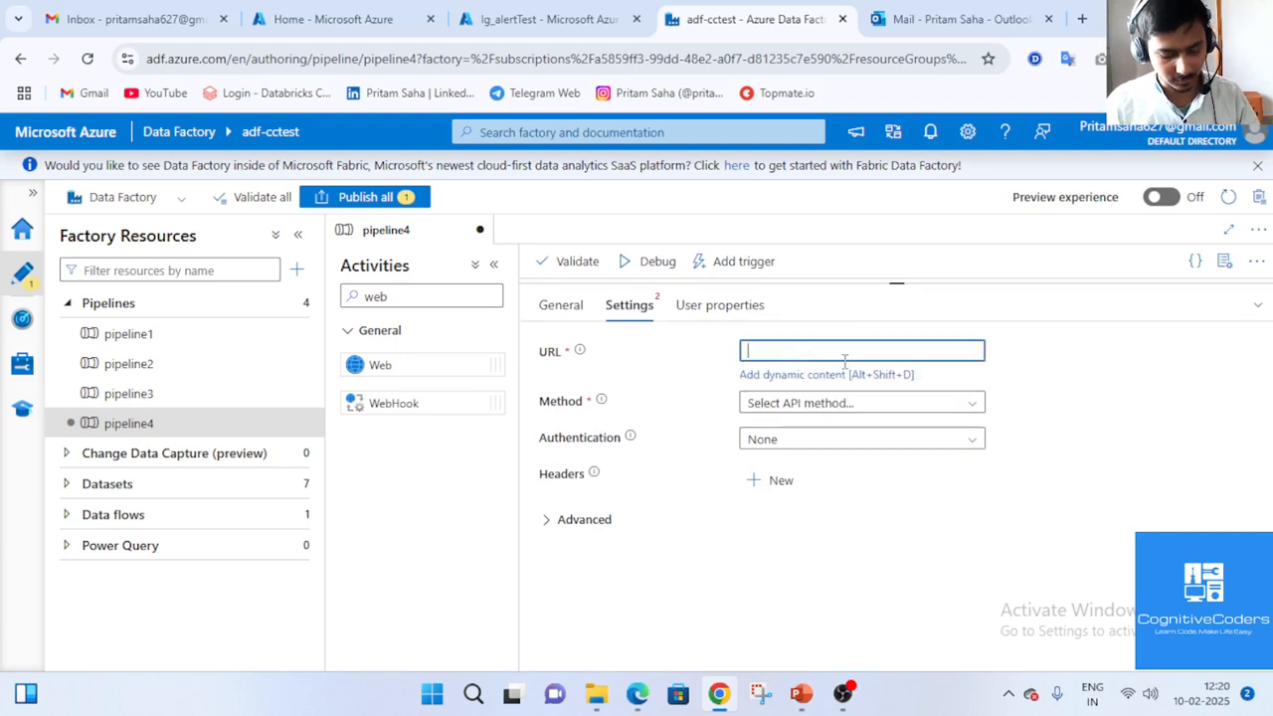
key("ctrl+v")
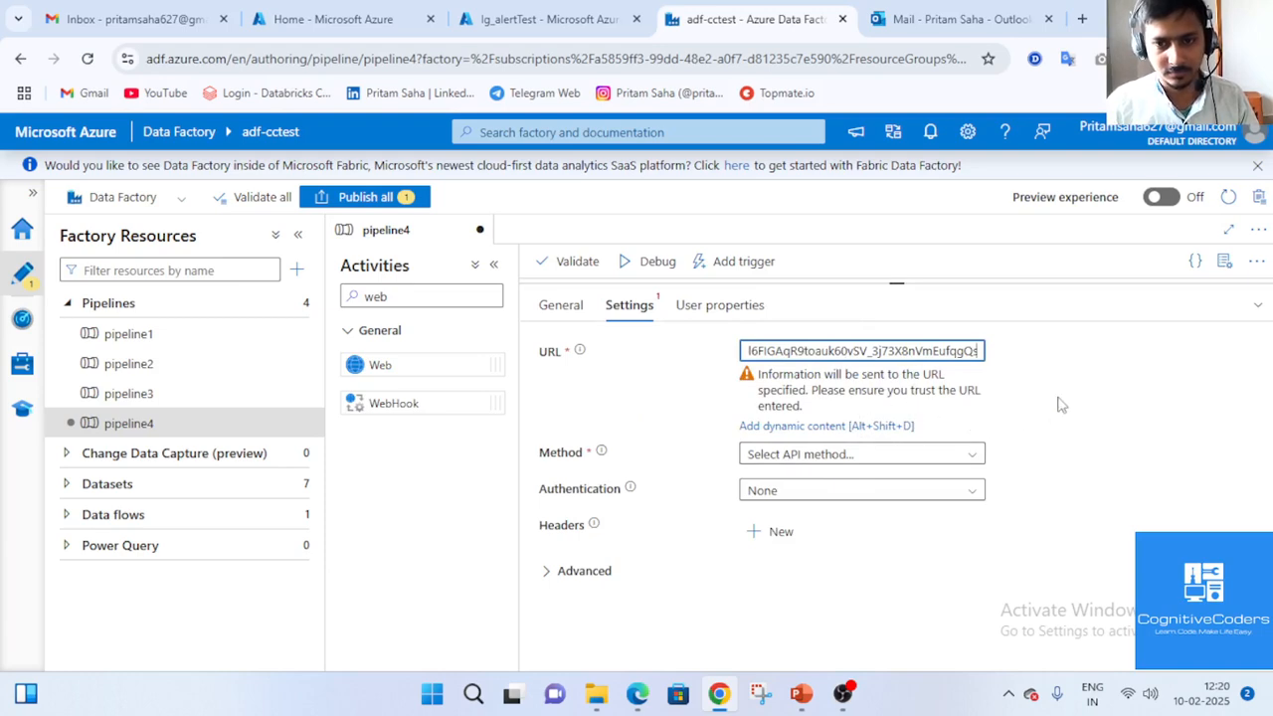
left_click(972, 455)
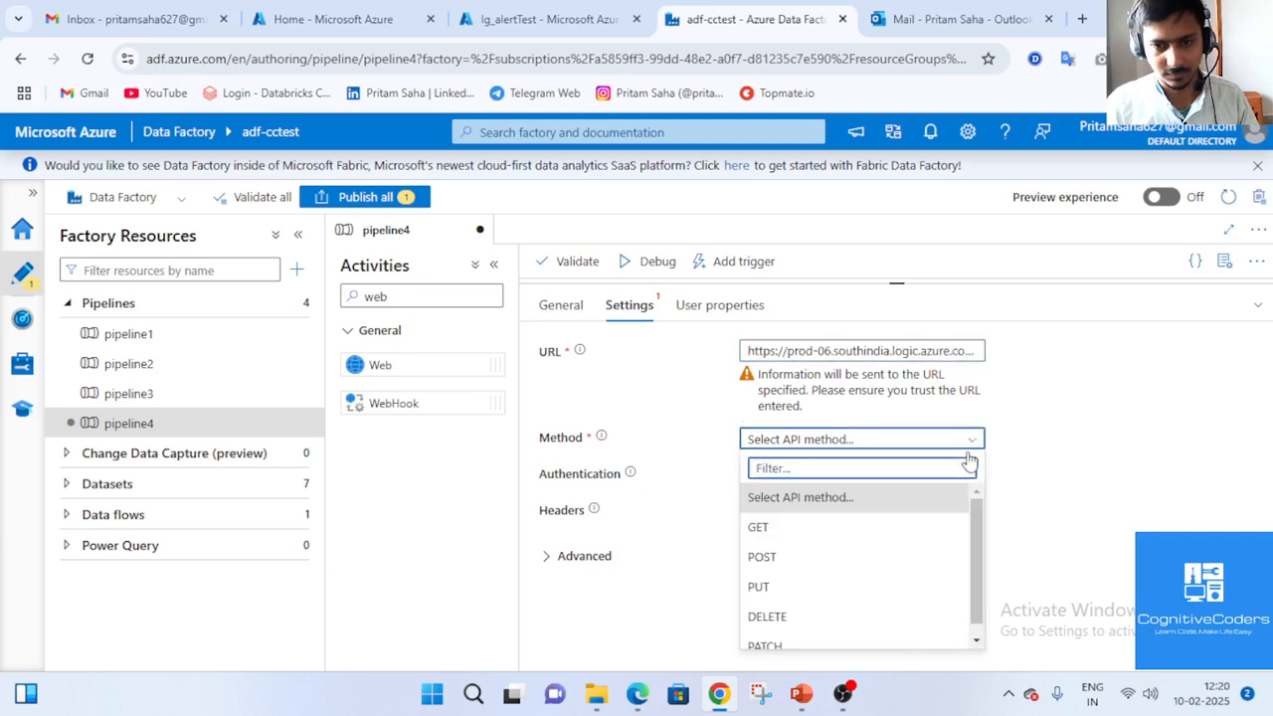
left_click(892, 530)
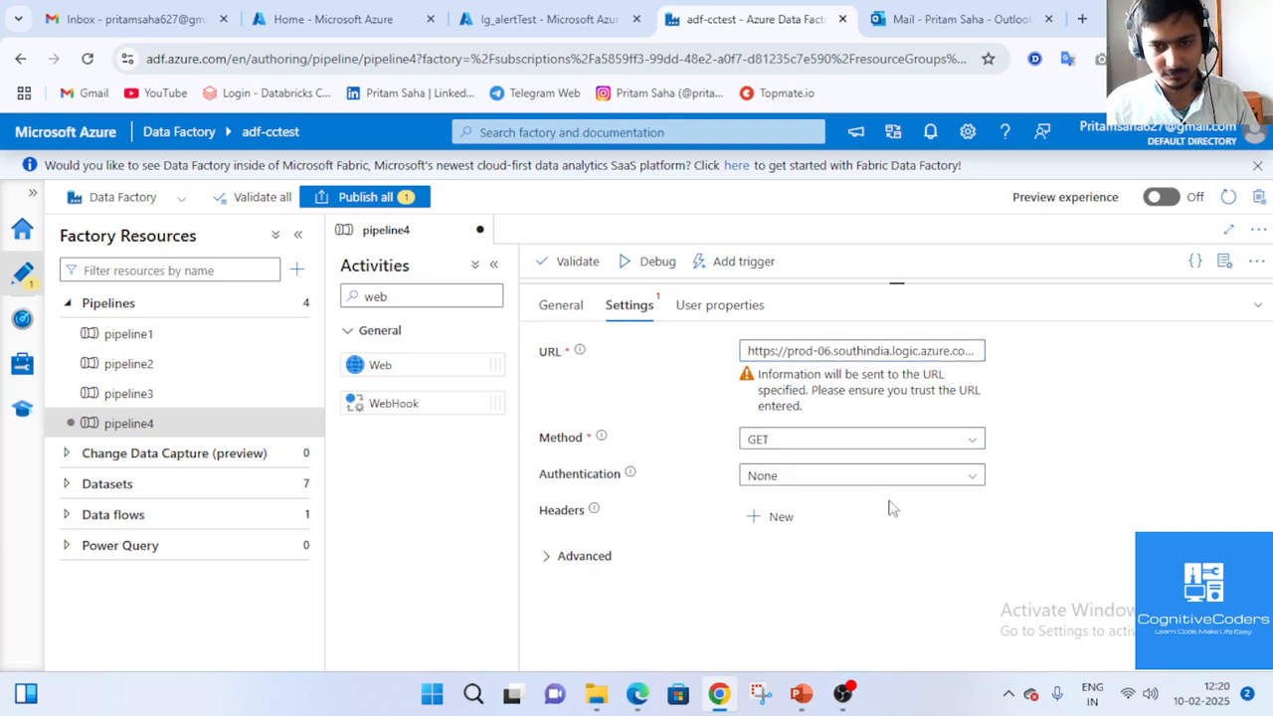
left_click(932, 438)
left_click(858, 559)
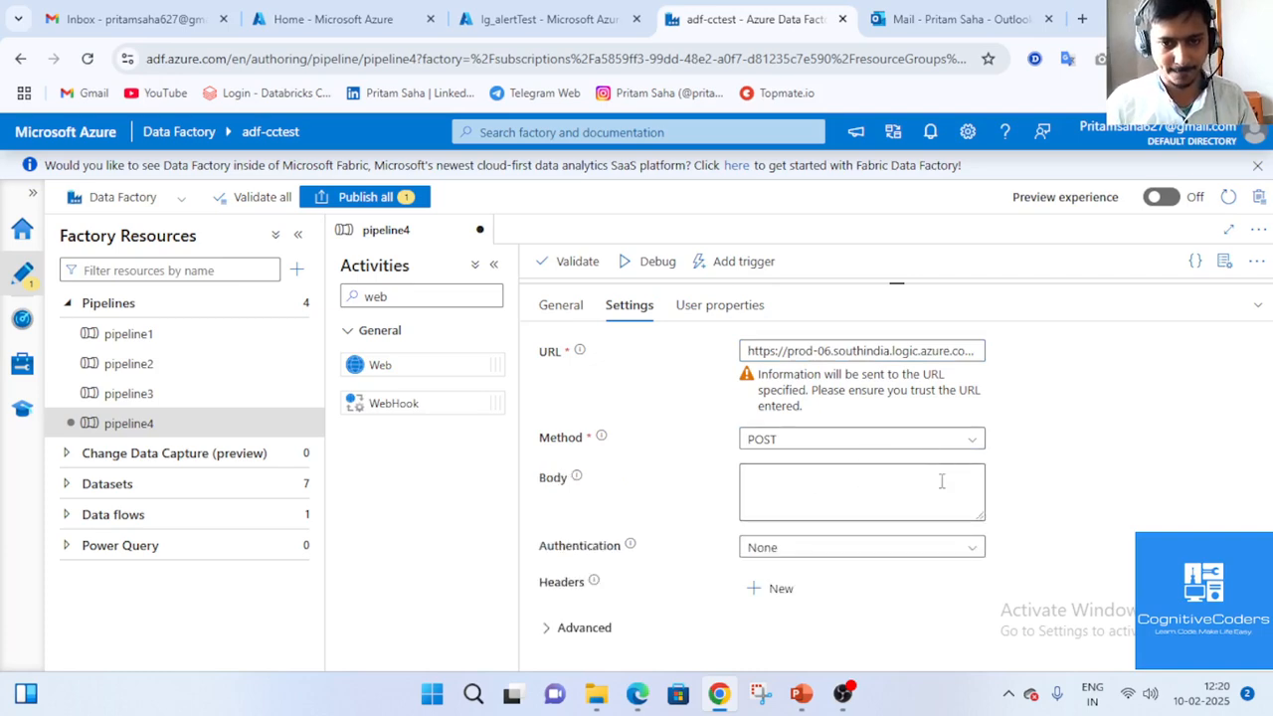
left_click(840, 700)
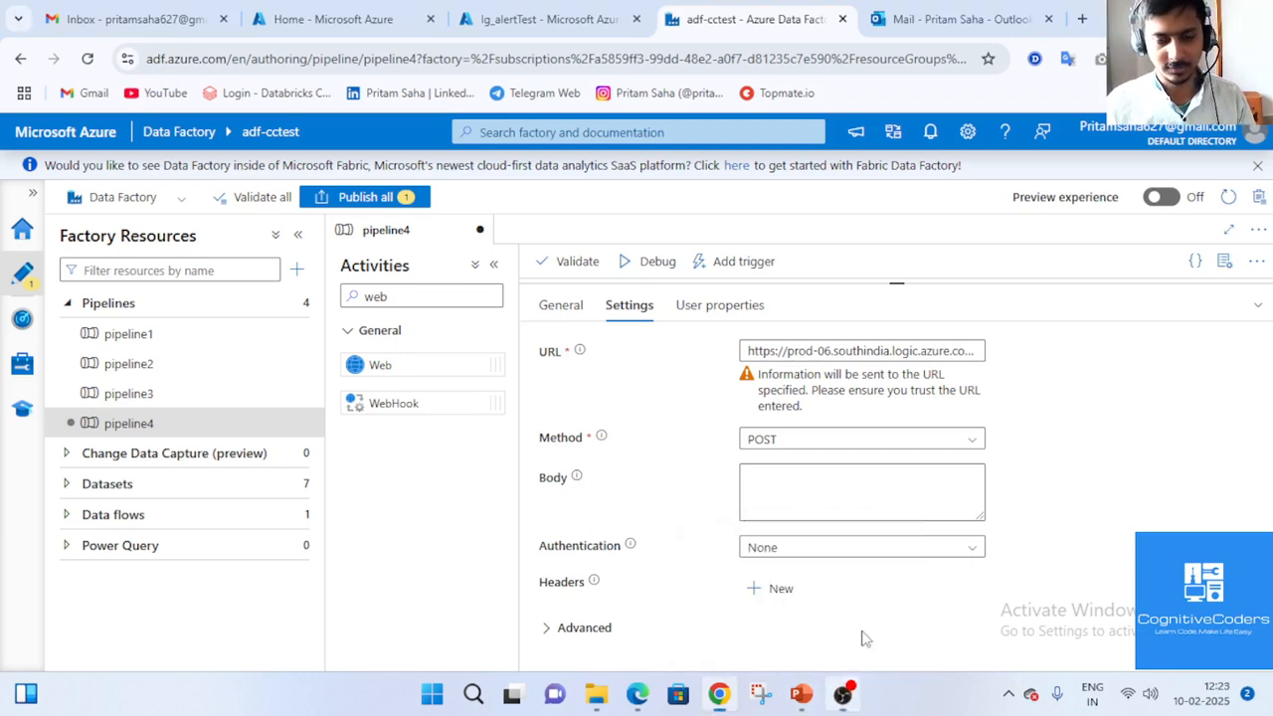
left_click(822, 495)
Open the Body expression builder and begin the JSON with a lowercase "pipeline" key.
left_click(821, 532)
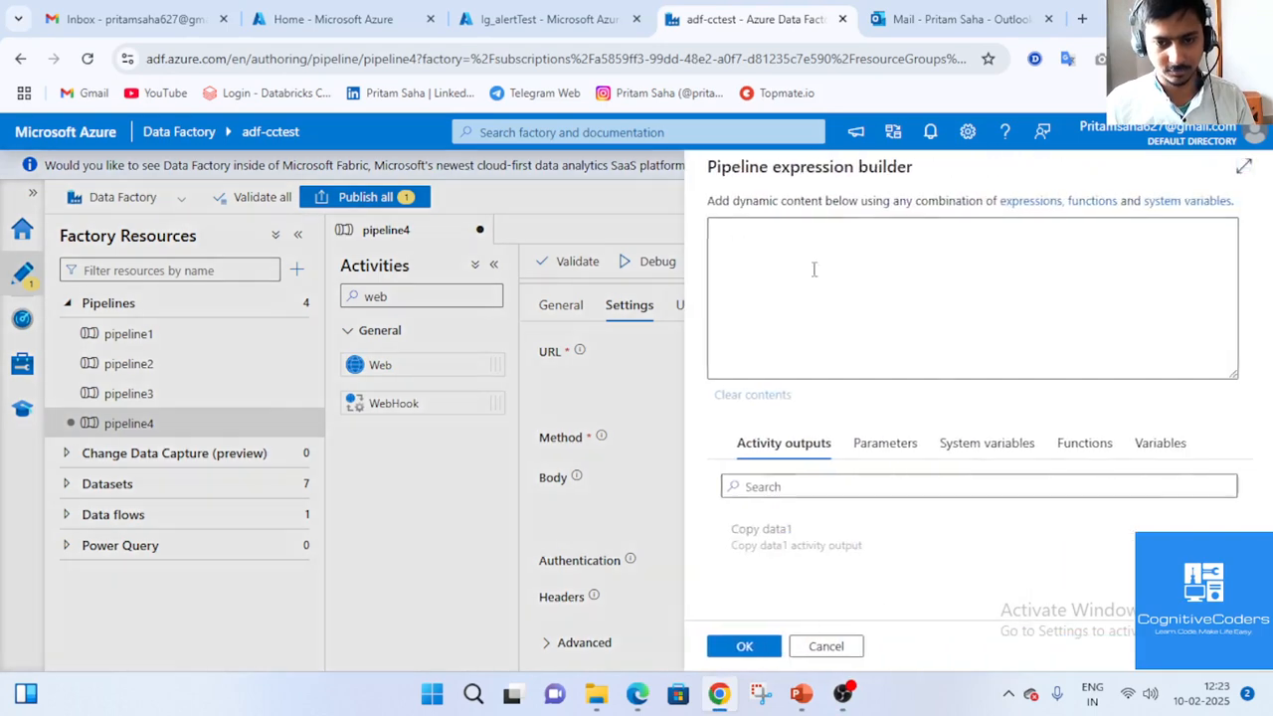
left_click(503, 20)
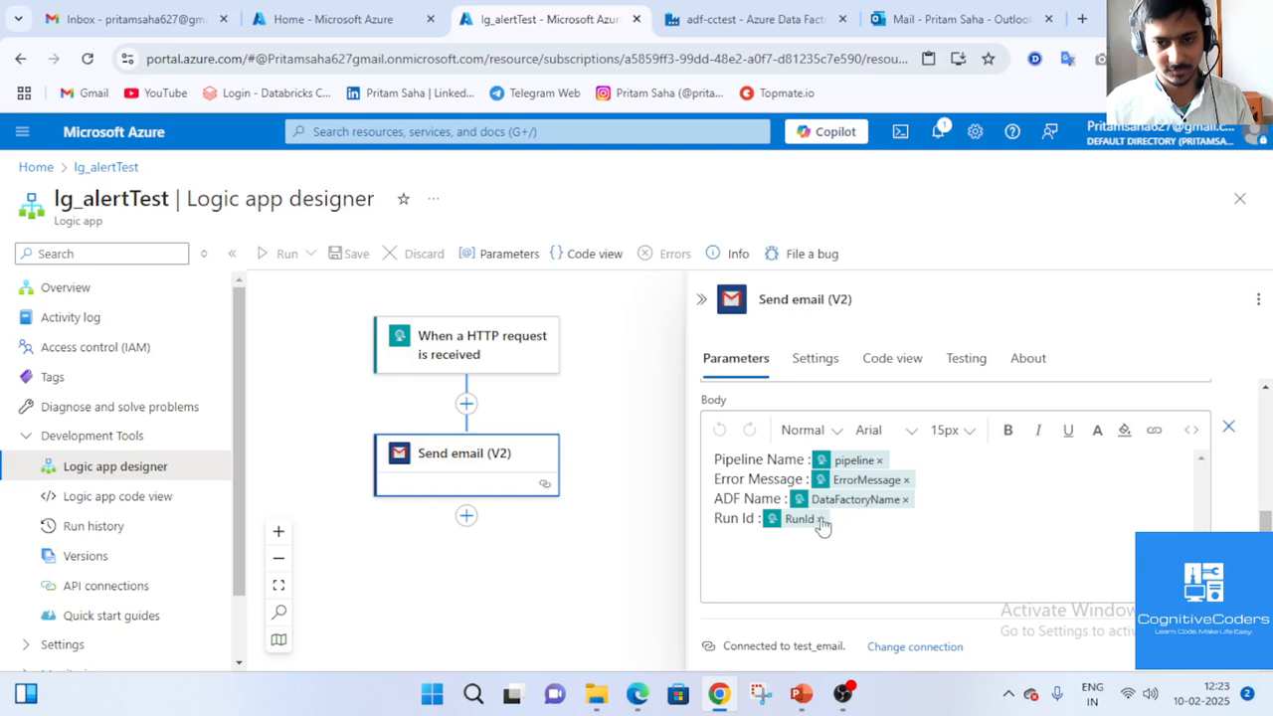
left_click(756, 20)
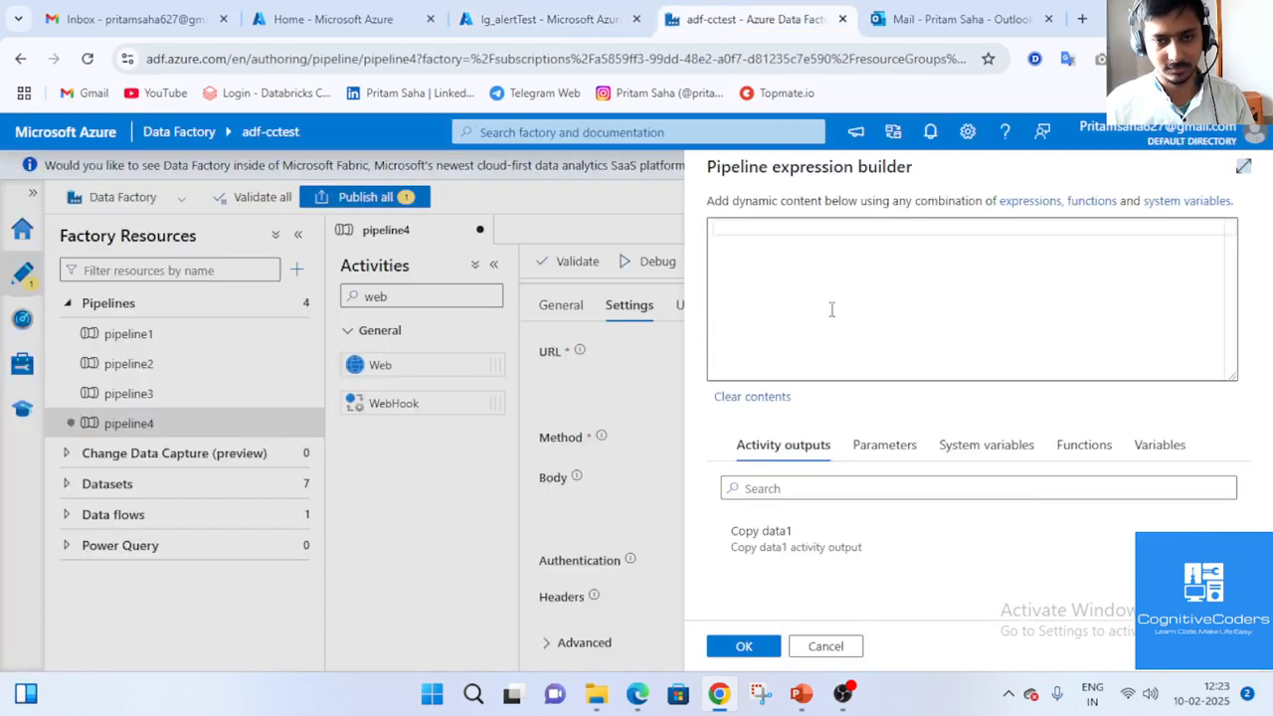
left_click(794, 254)
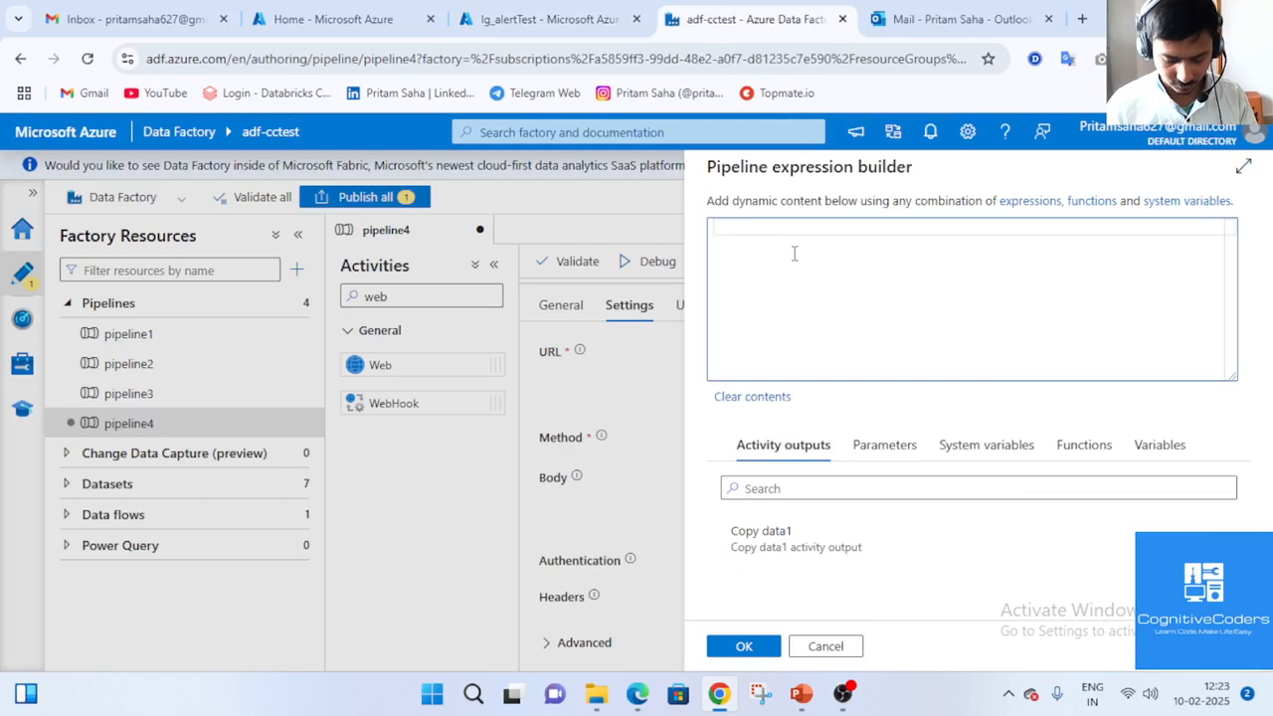
type("{")
key("Return")
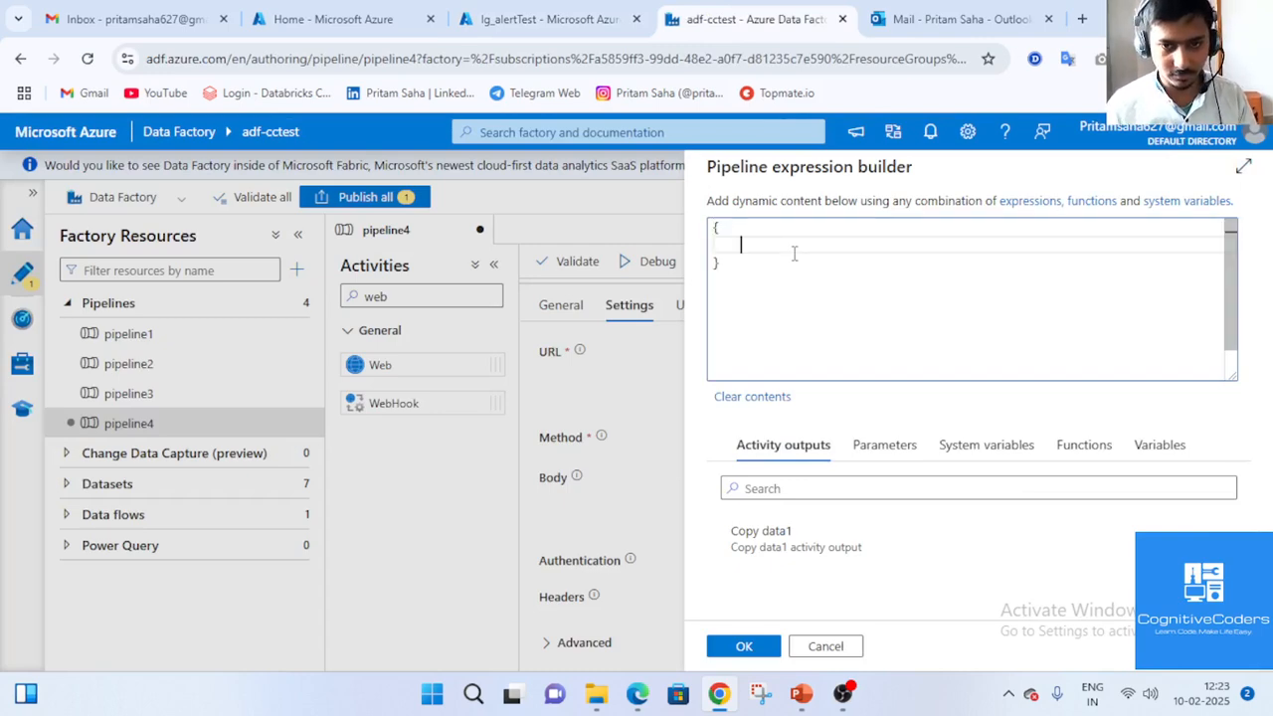
type("\"")
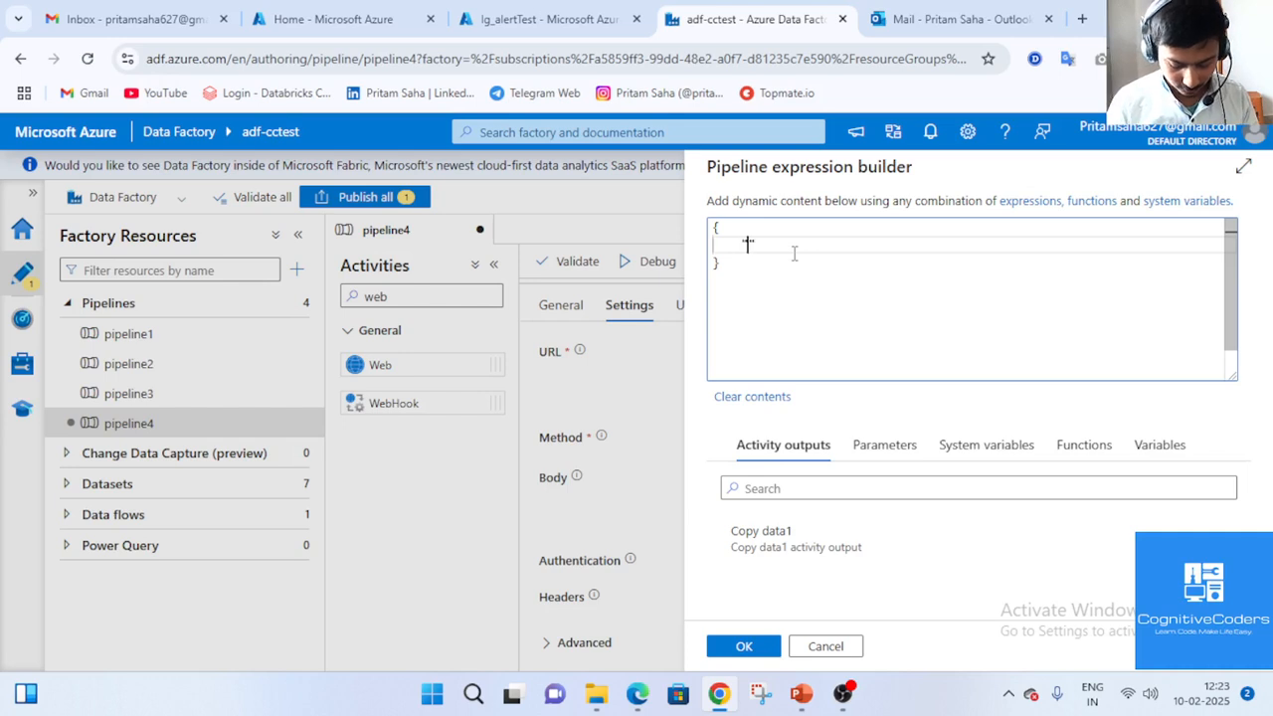
type("Pi")
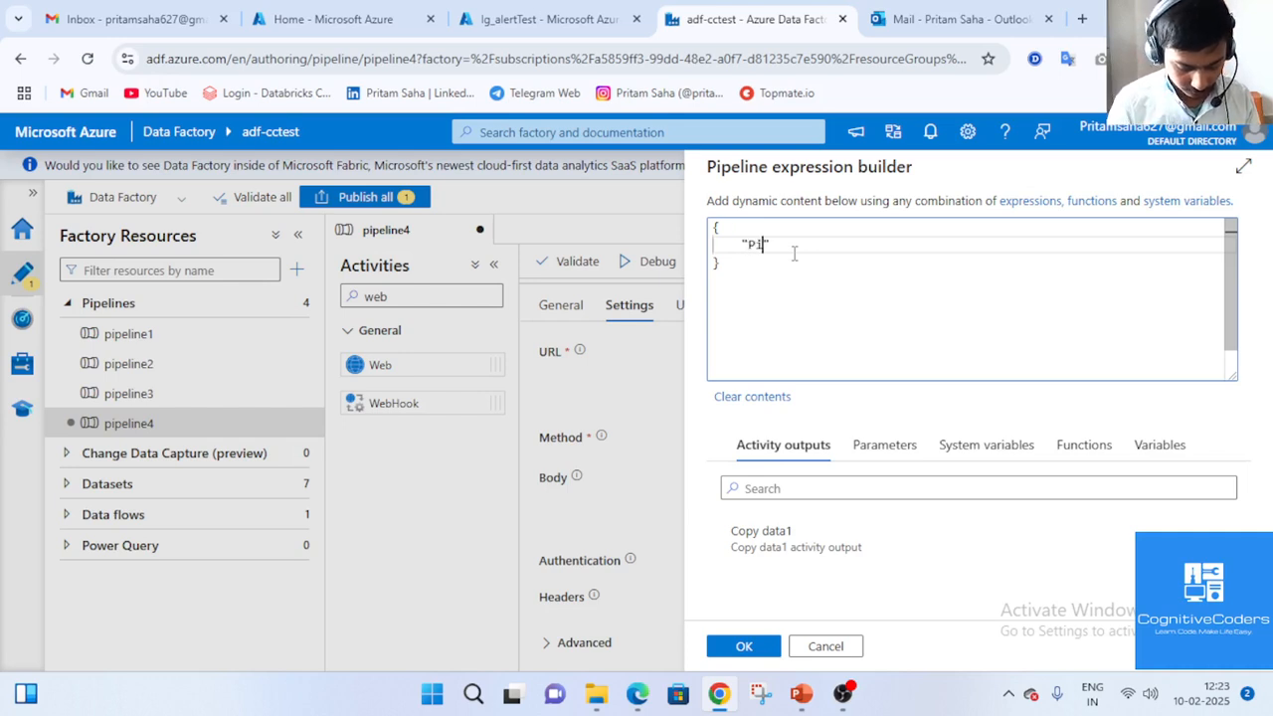
type("peline")
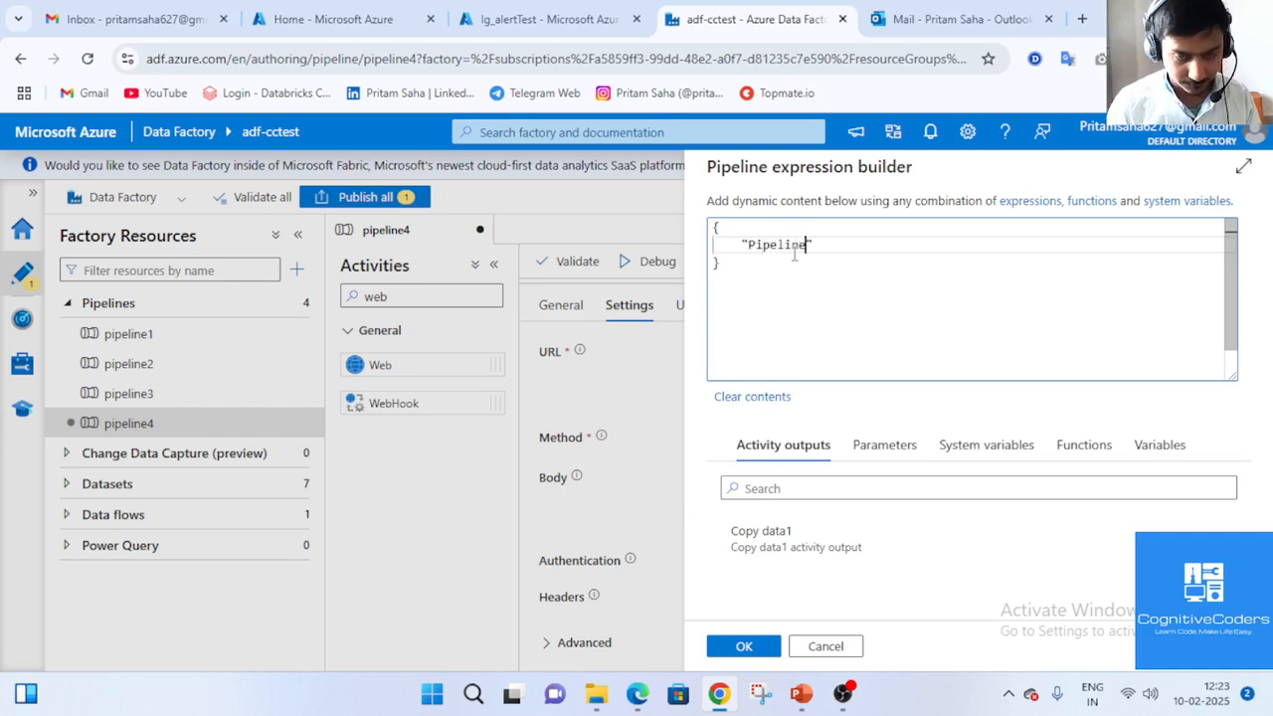
left_click(545, 19)
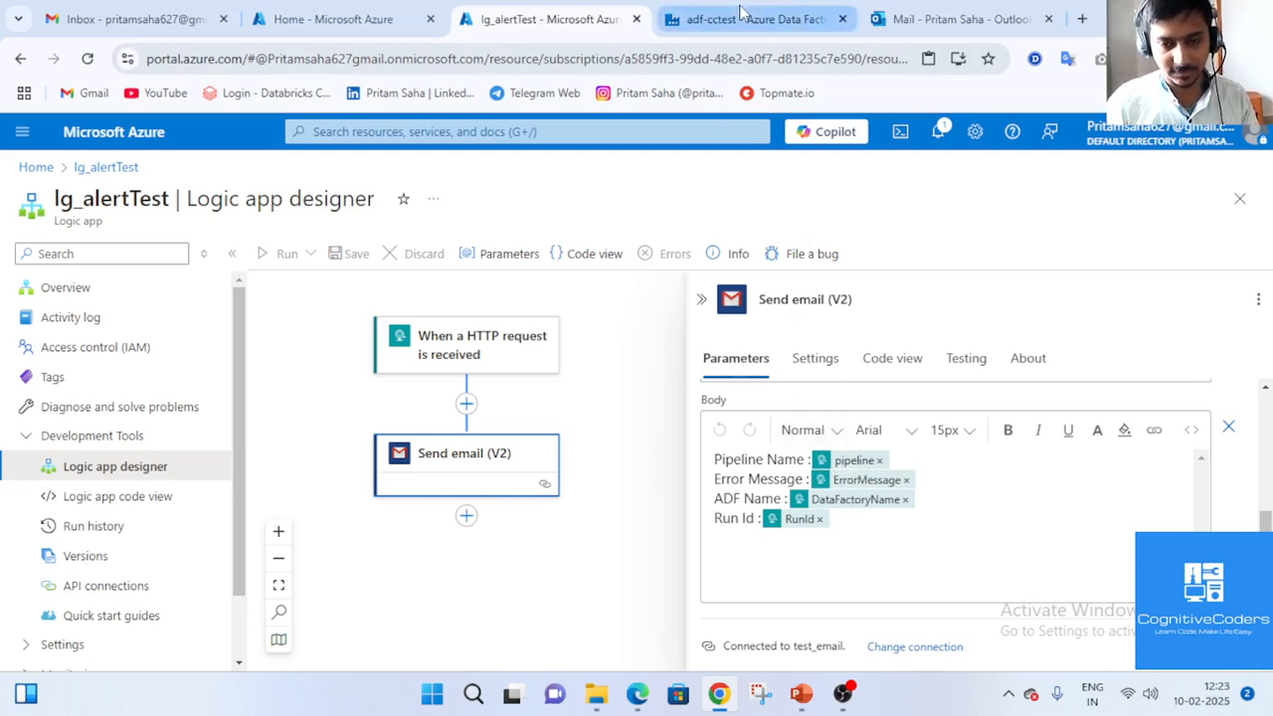
left_click(740, 19)
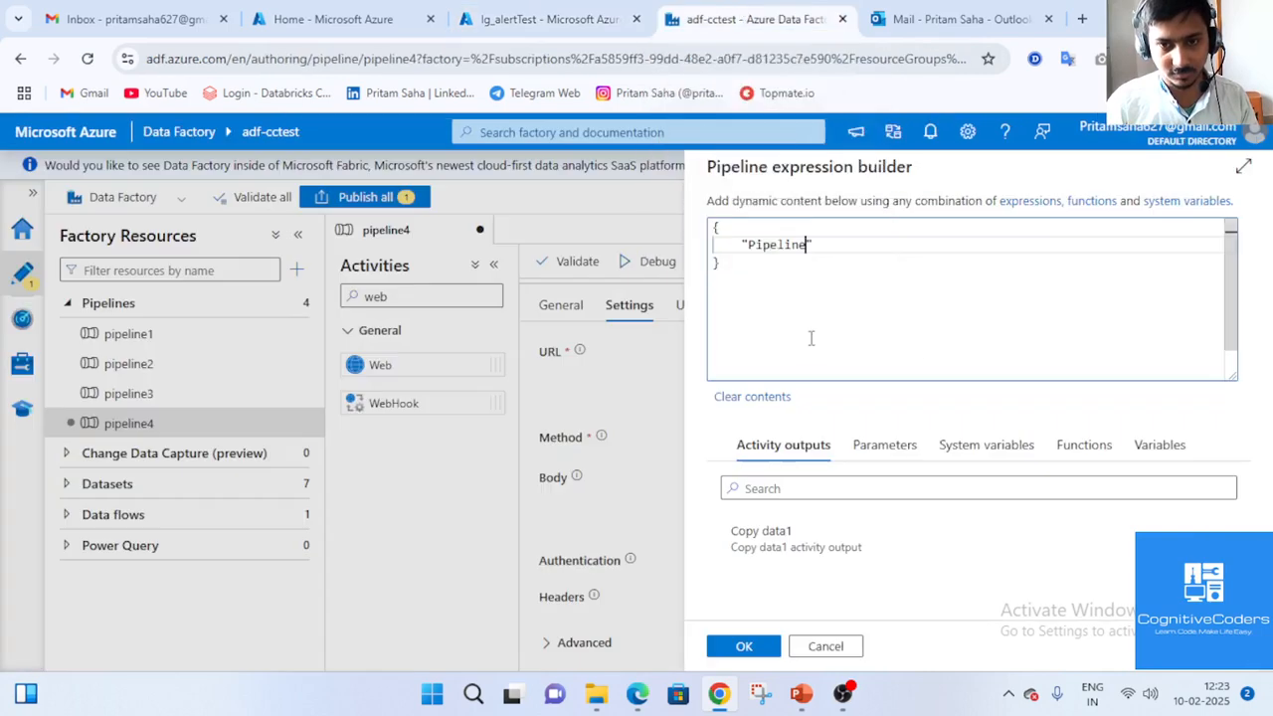
left_click(756, 246)
key("BackSpace")
type("p")
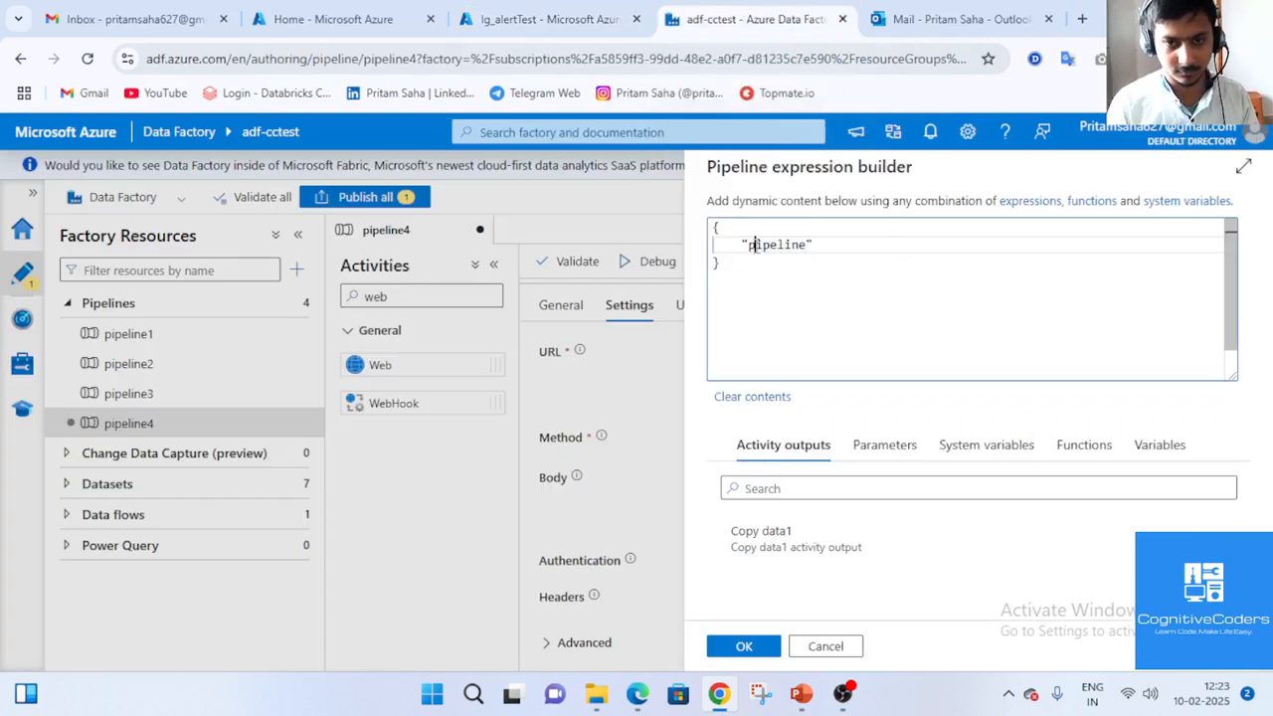
left_click(818, 246)
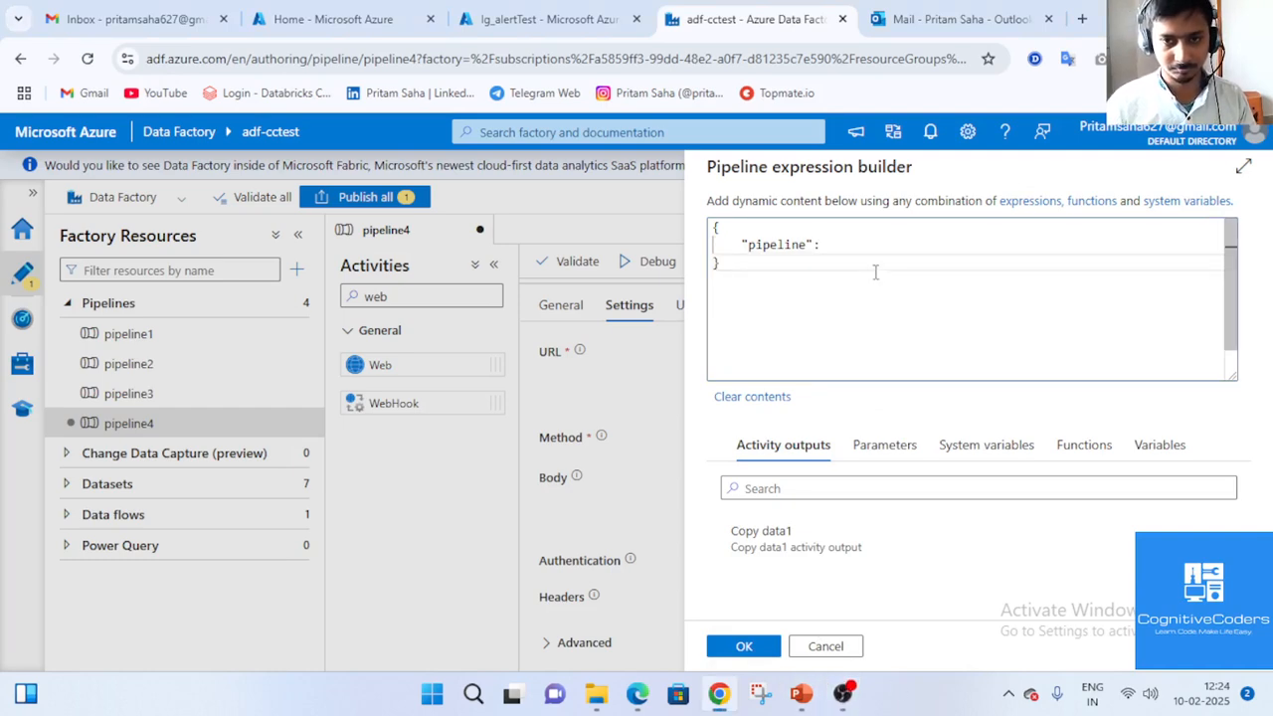
Set the pipeline key's value to "@{pipeline().Pipeline}" and begin a new line.
type("@")
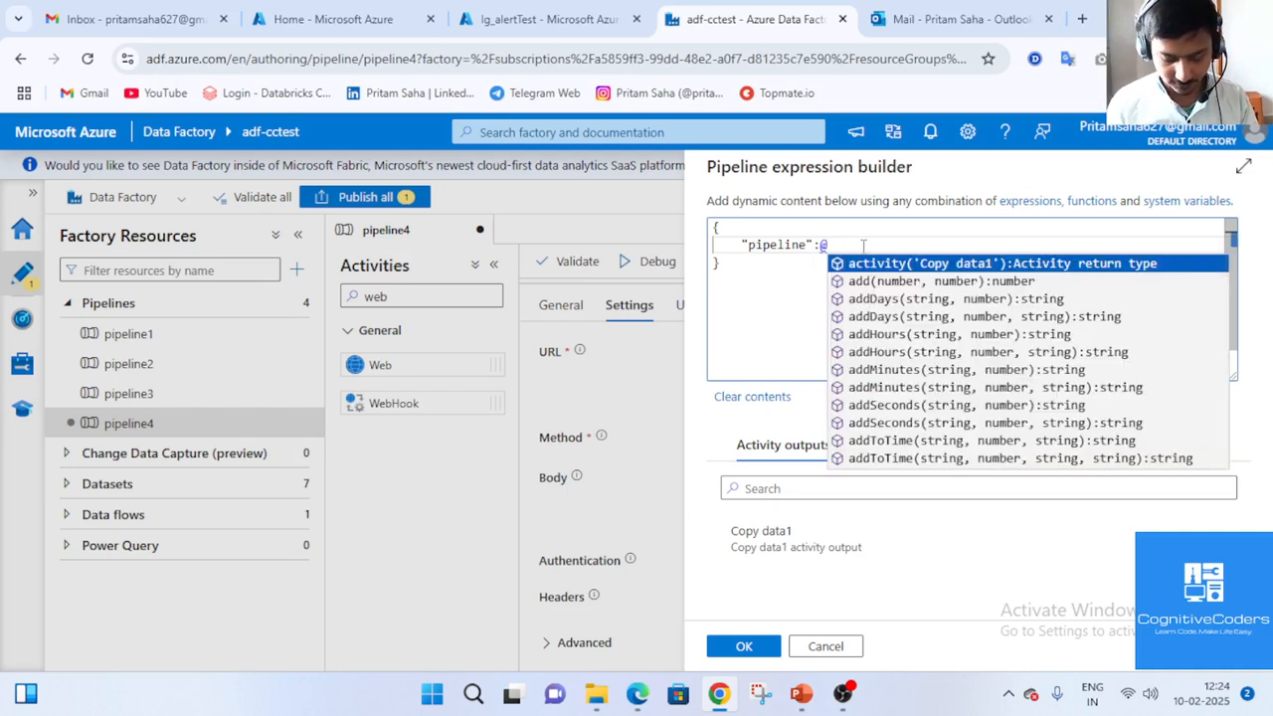
type("{")
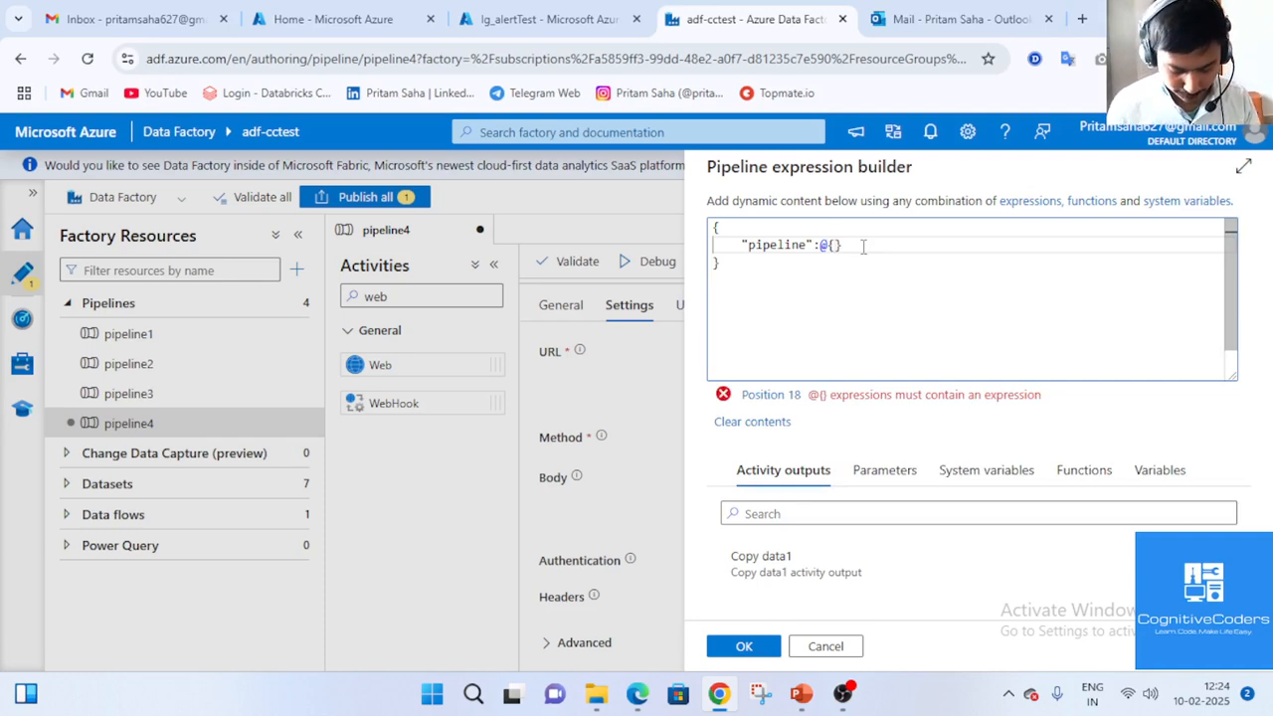
type("pipel")
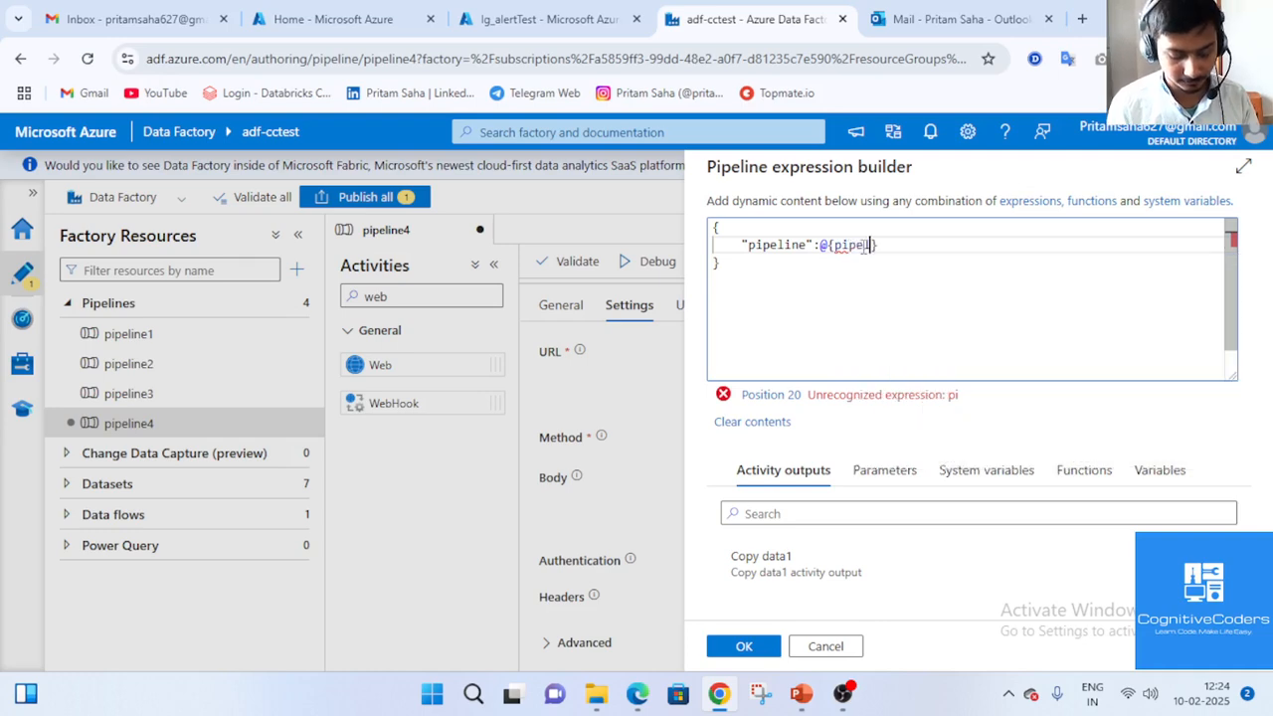
type("ine")
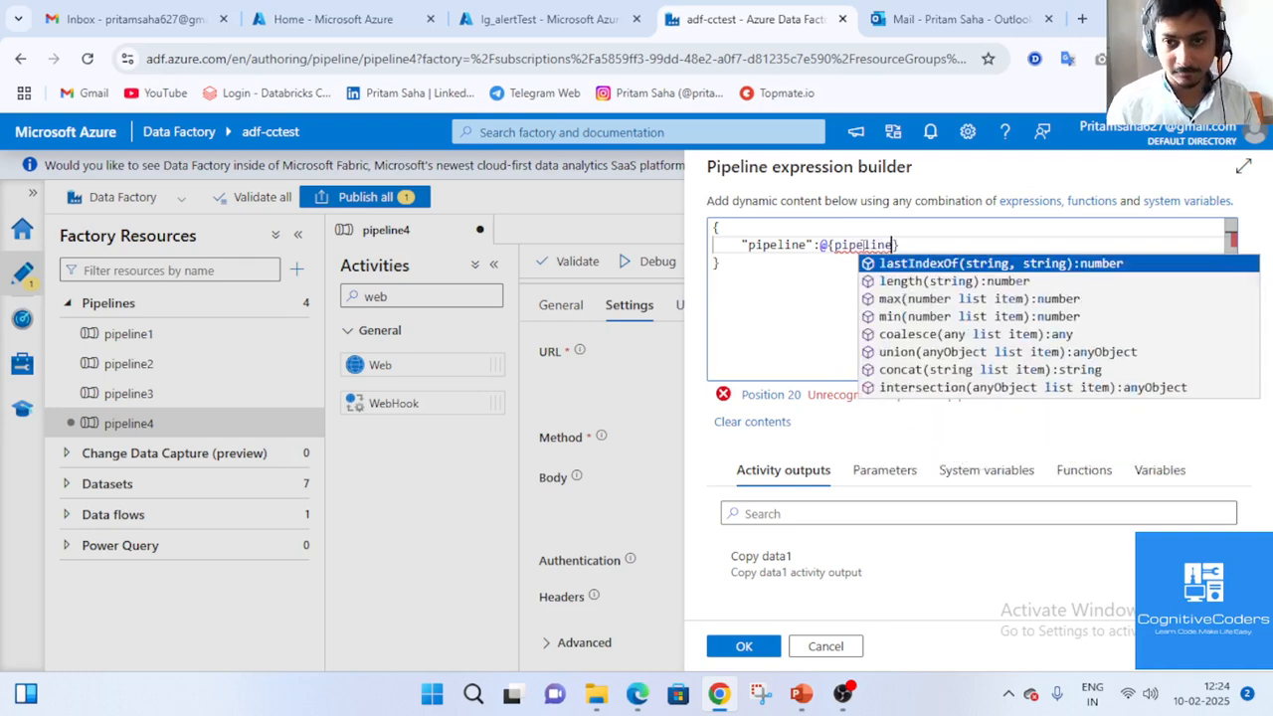
key("BackSpace")
key("BackSpace")
key("BackSpace")
key("BackSpace")
key("BackSpace")
key("BackSpace")
key("BackSpace")
key("BackSpace")
key("BackSpace")
key("BackSpace")
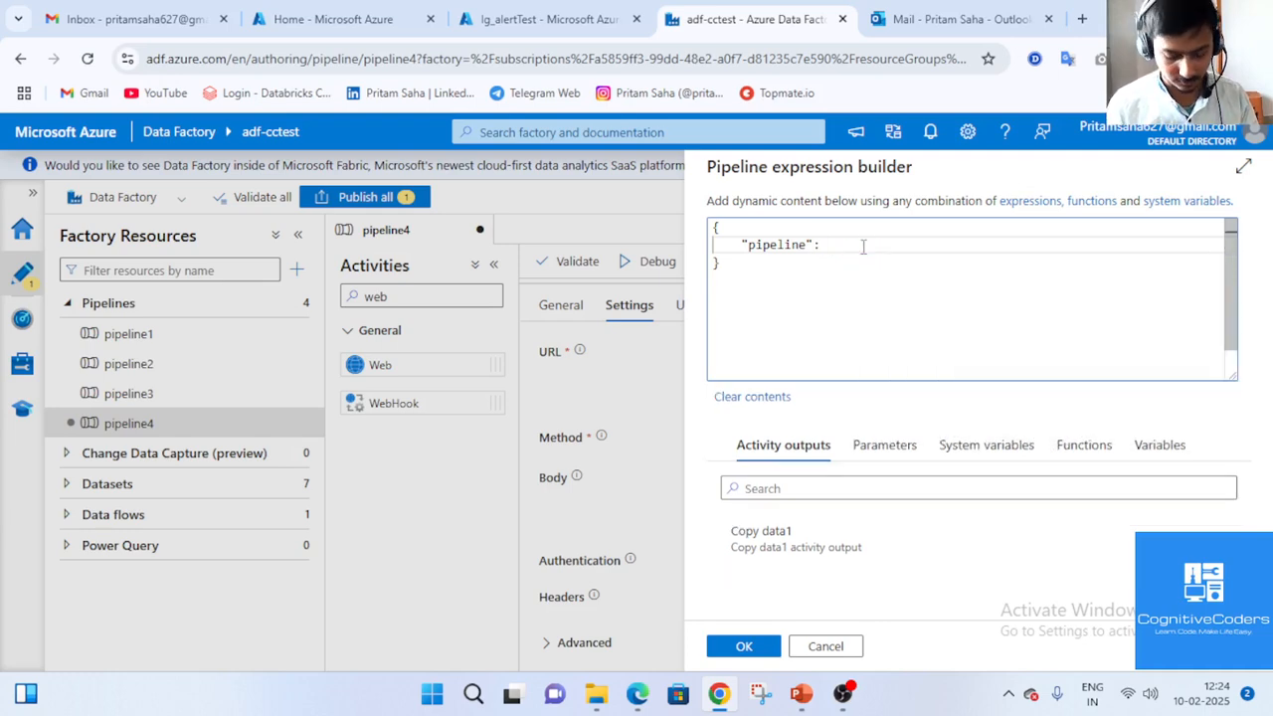
type("pi")
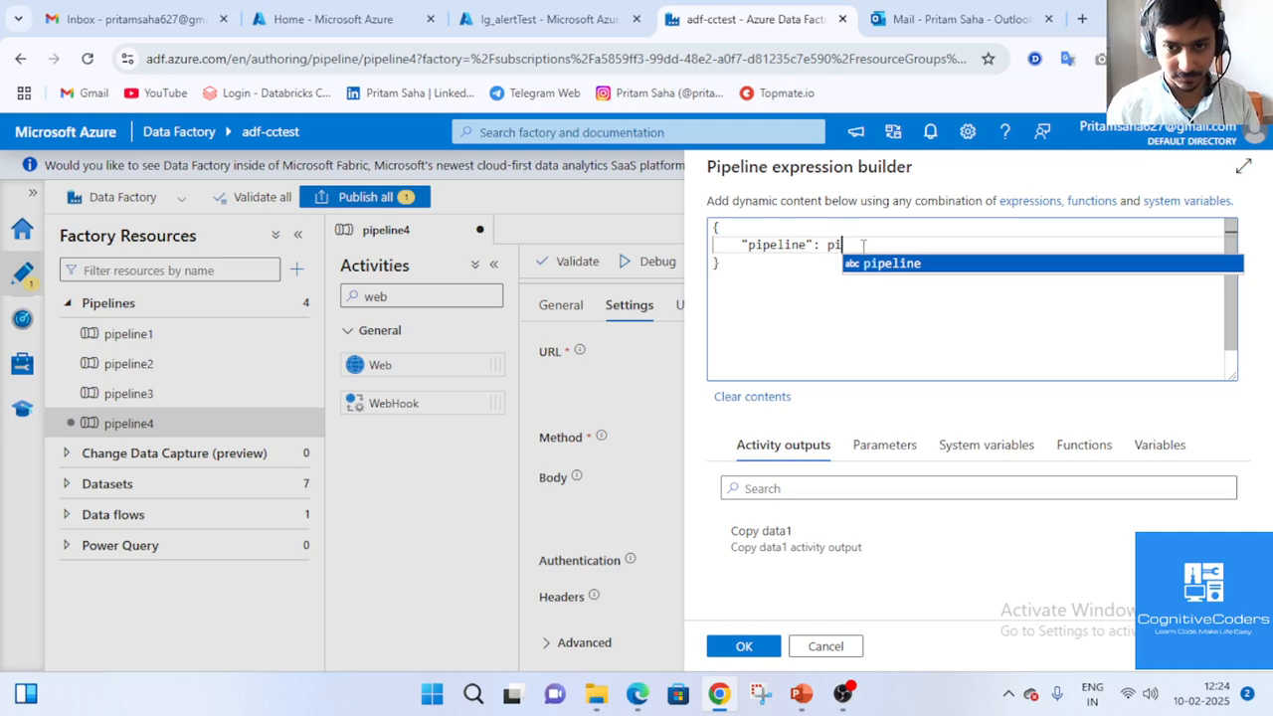
key("Return")
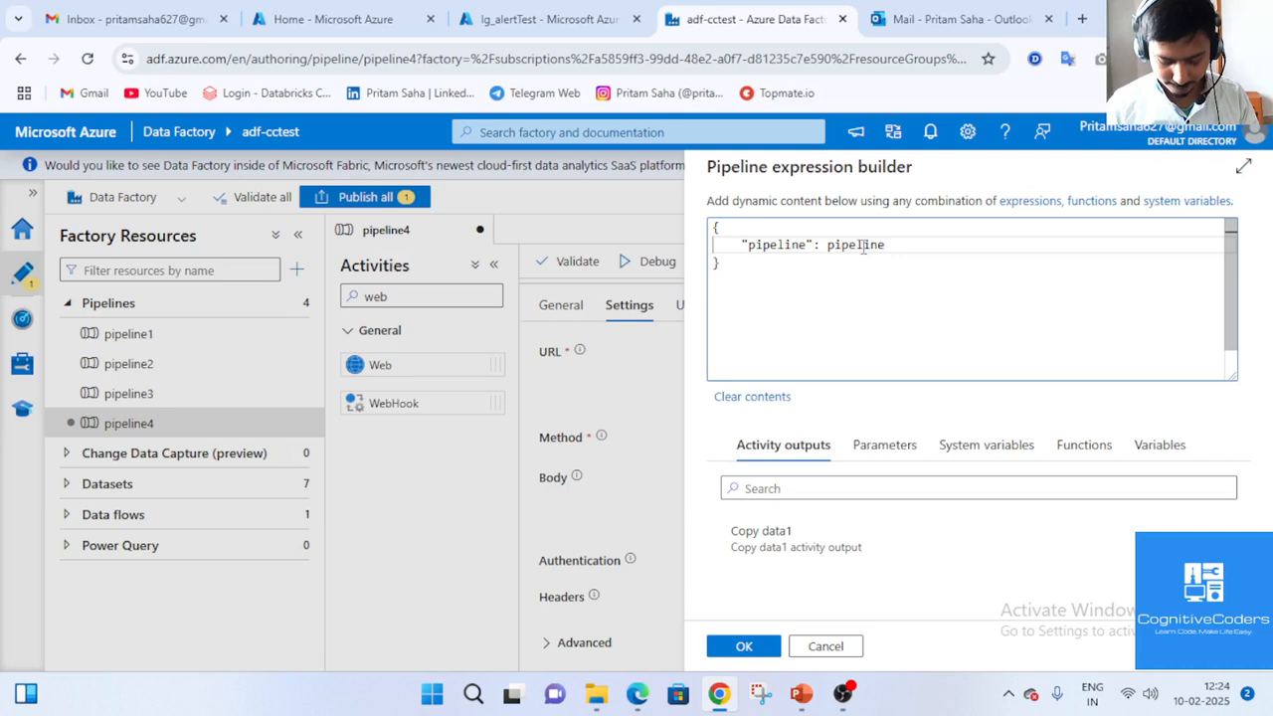
key("Left")
key("Left")
key("Right")
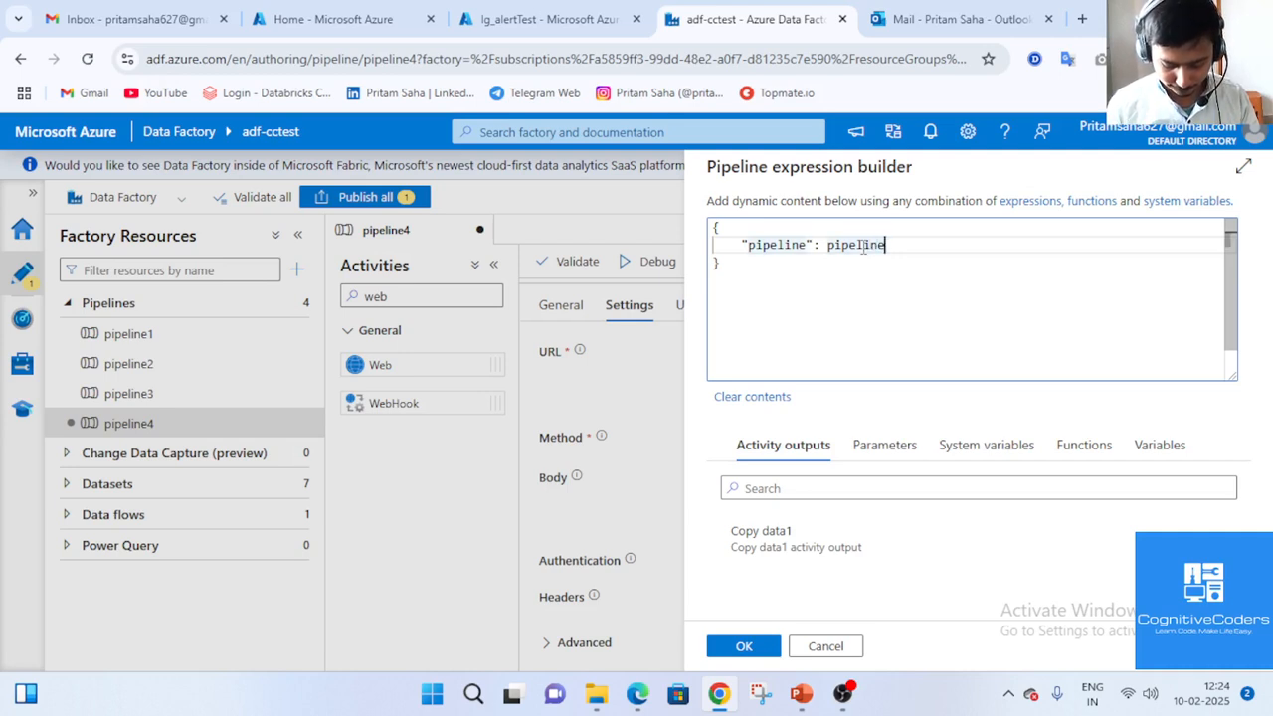
type("()")
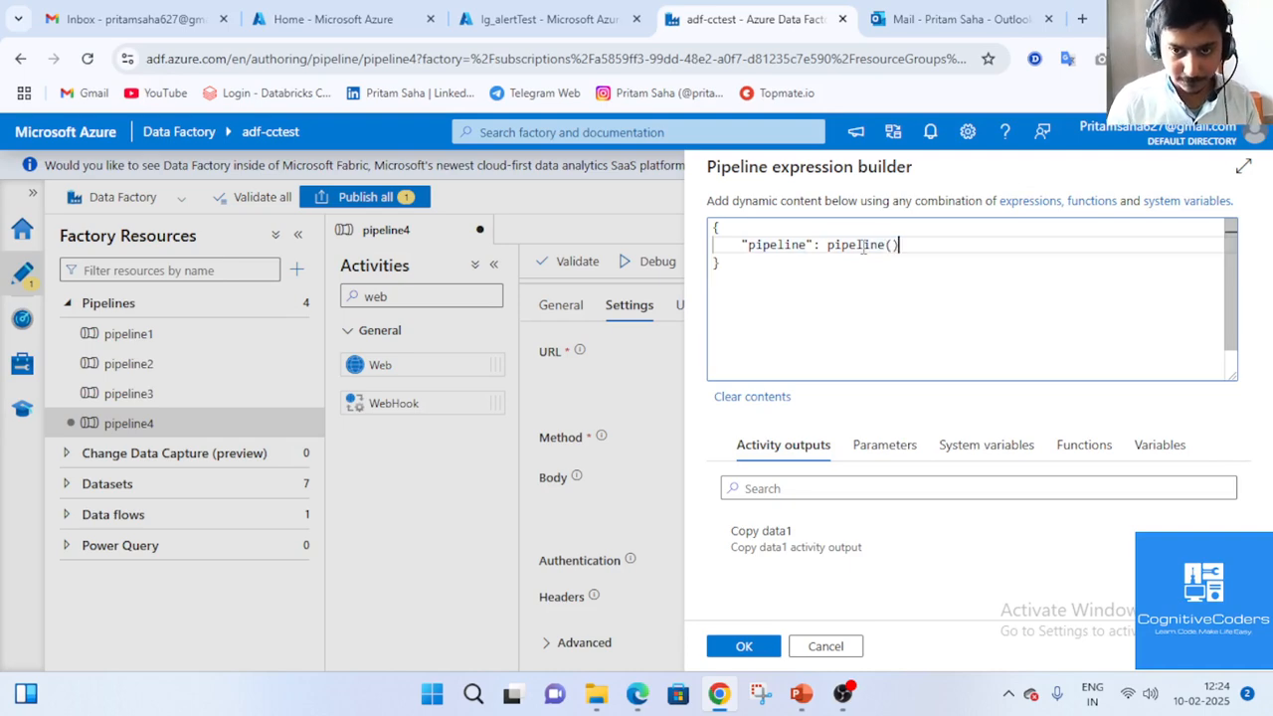
type(".Pi")
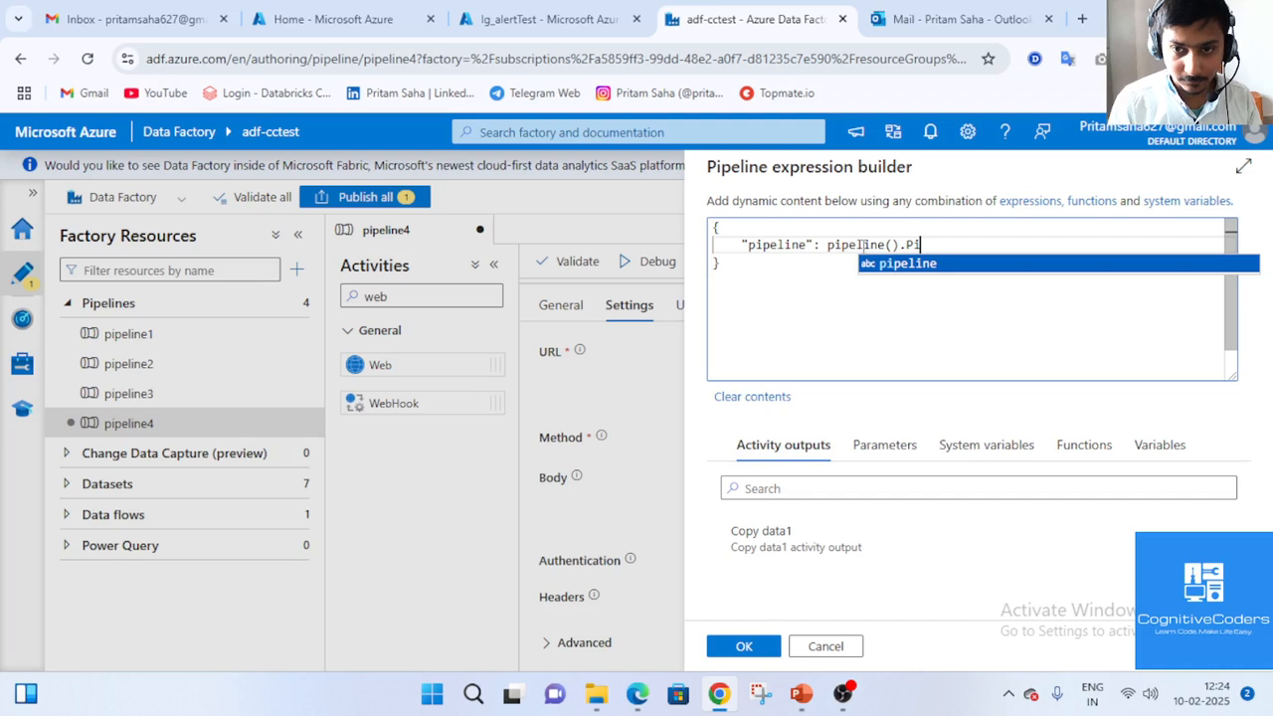
key("BackSpace")
key("BackSpace")
key("BackSpace")
key("BackSpace")
key("BackSpace")
key("BackSpace")
key("BackSpace")
key("BackSpace")
key("BackSpace")
key("BackSpace")
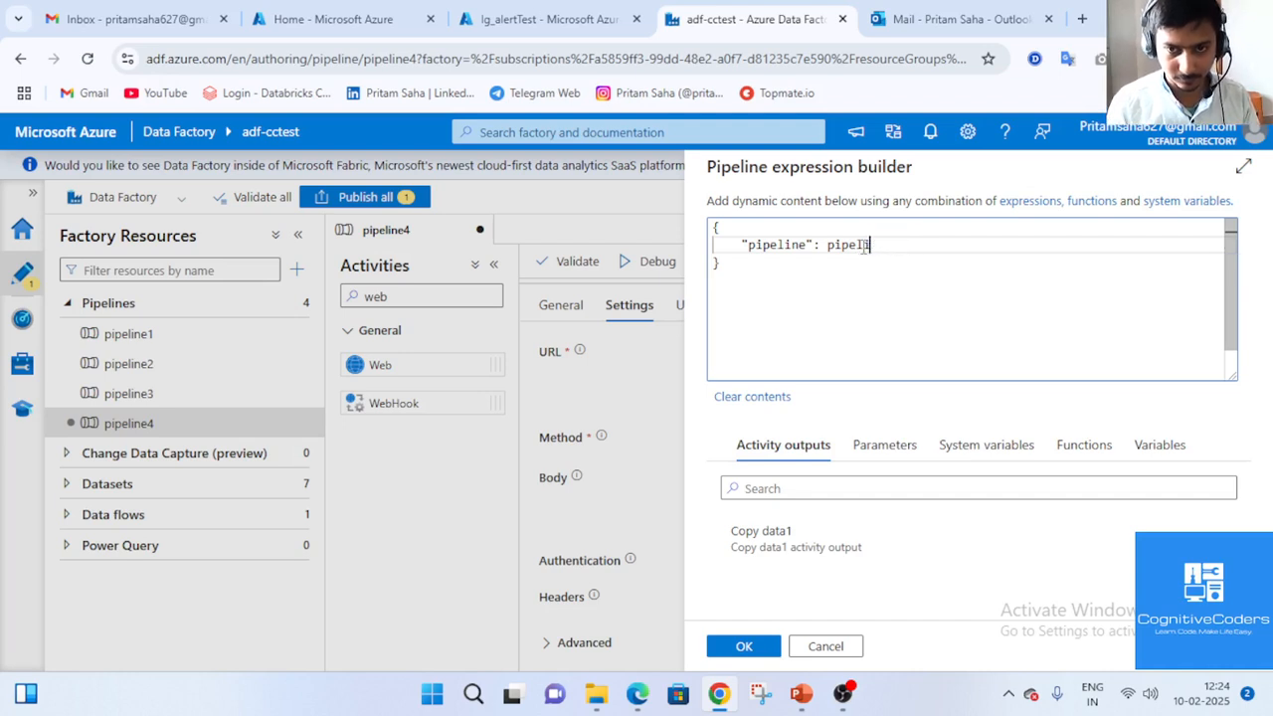
key("BackSpace")
key("BackSpace")
key("BackSpace")
type("@pi")
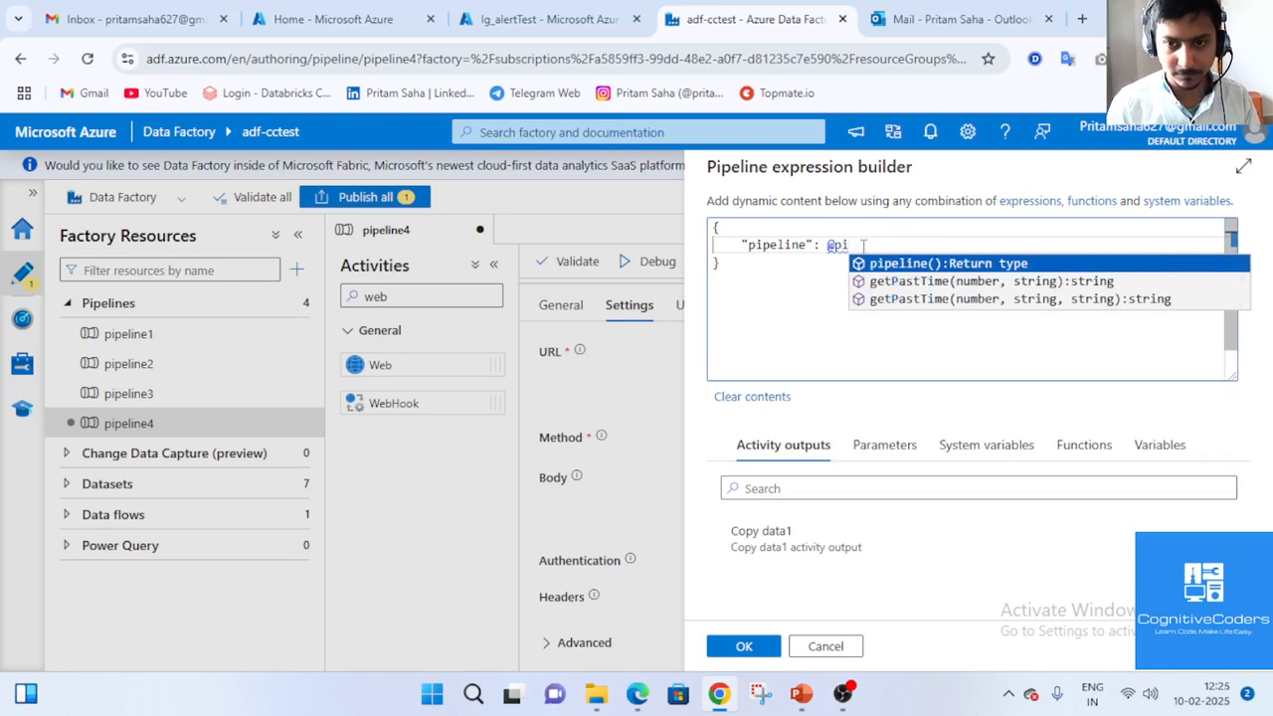
key("Return")
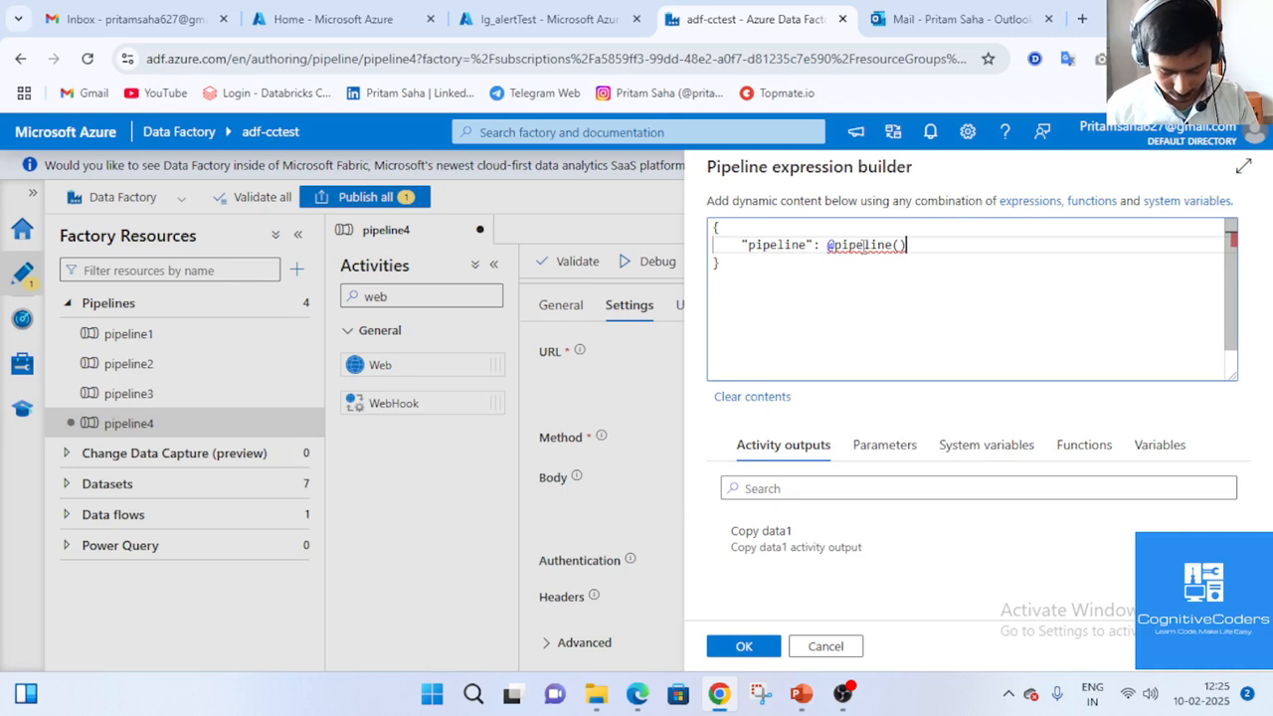
type(".Pipel")
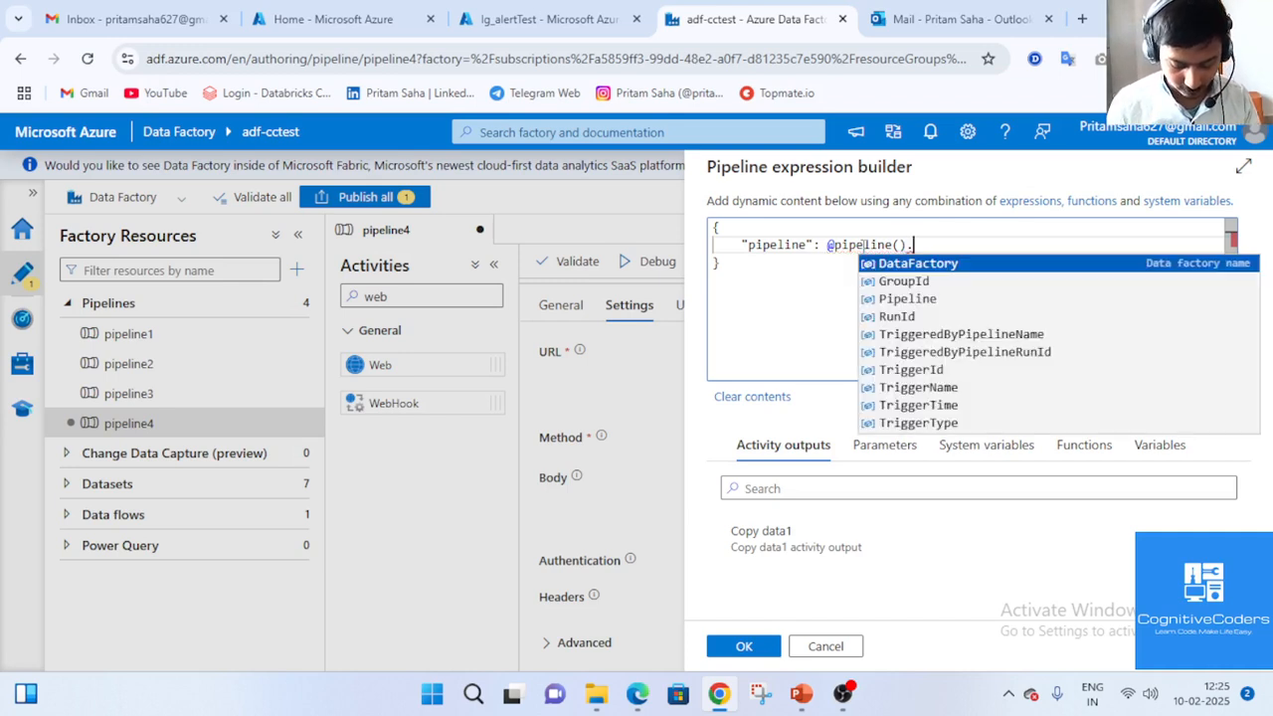
type("ine")
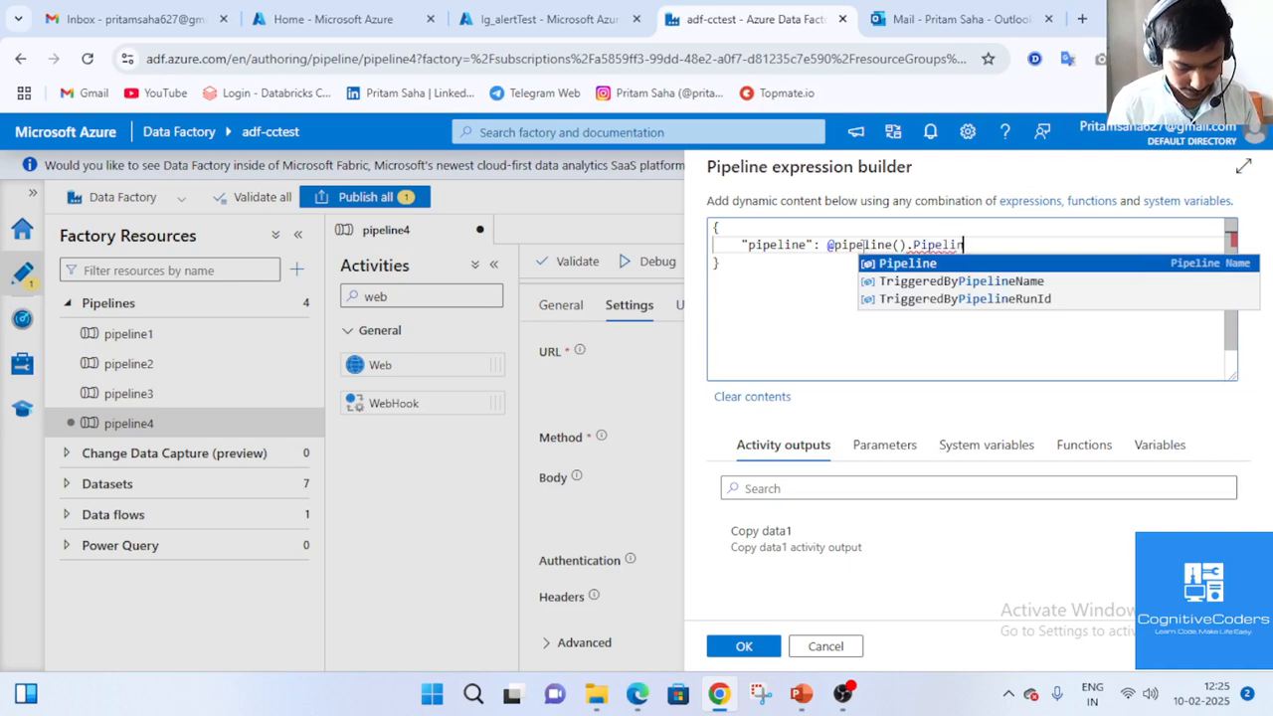
type(")")
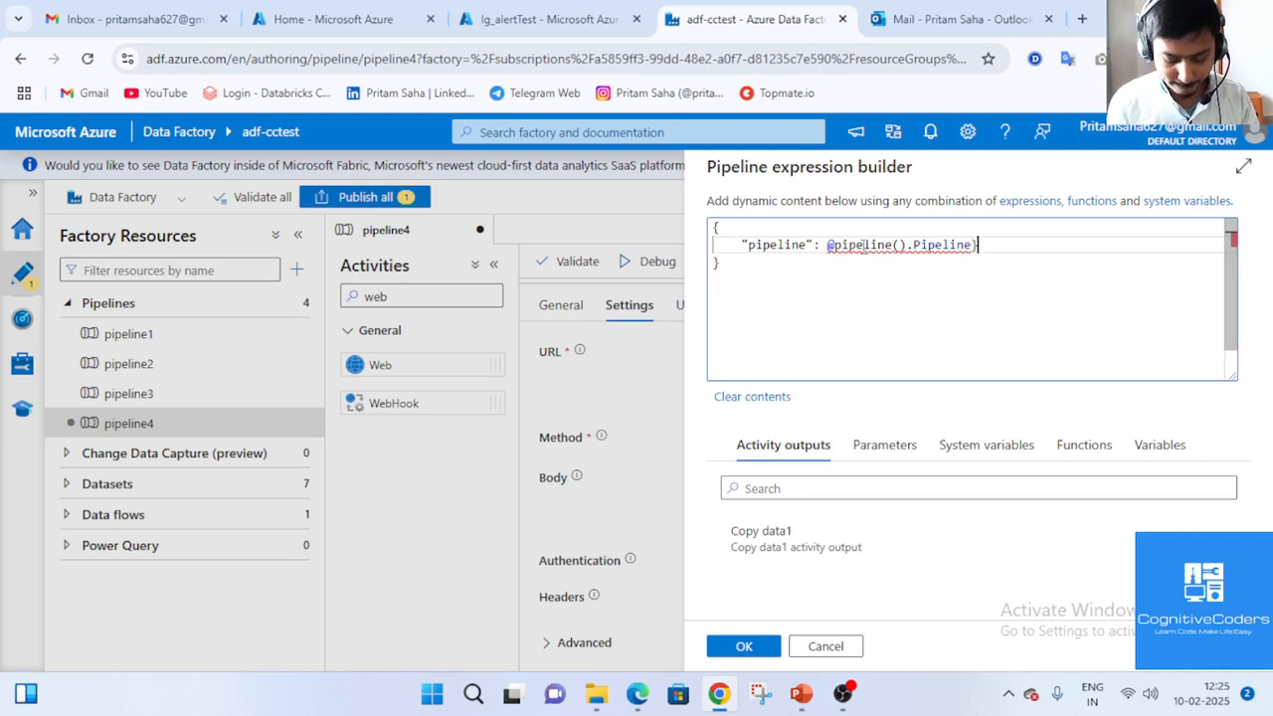
key("Left")
key("Left")
key("Left")
key("Left")
key("Left")
key("Left")
key("Left")
key("Left")
key("Left")
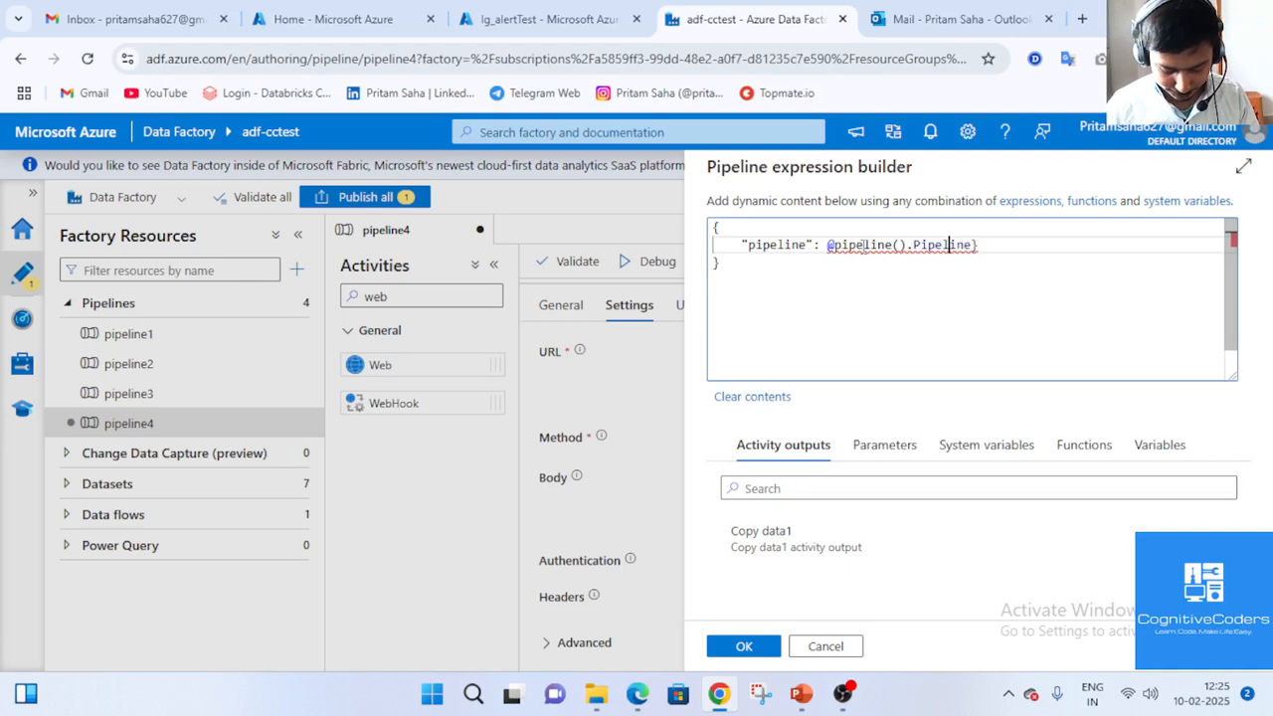
key("Left")
key("Left")
key("Left")
key("Left")
key("Left")
key("Left")
key("Left")
key("Left")
key("Left")
key("Left")
key("Left")
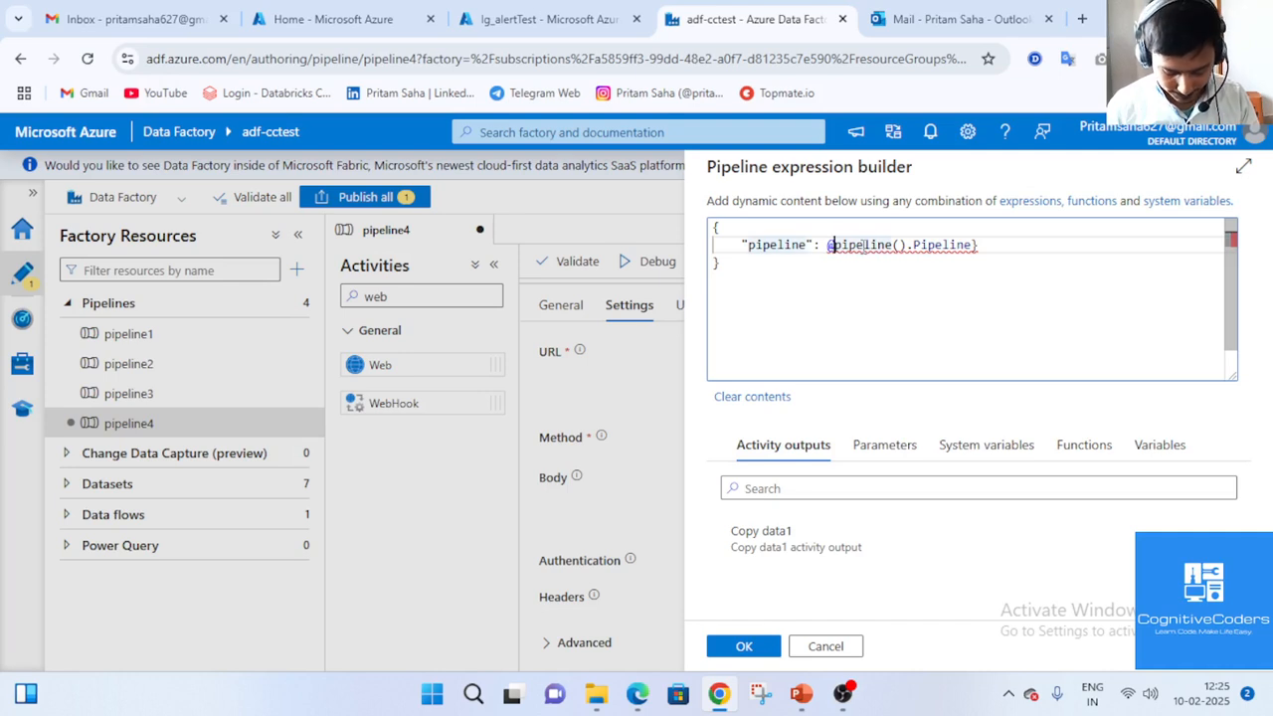
type("{")
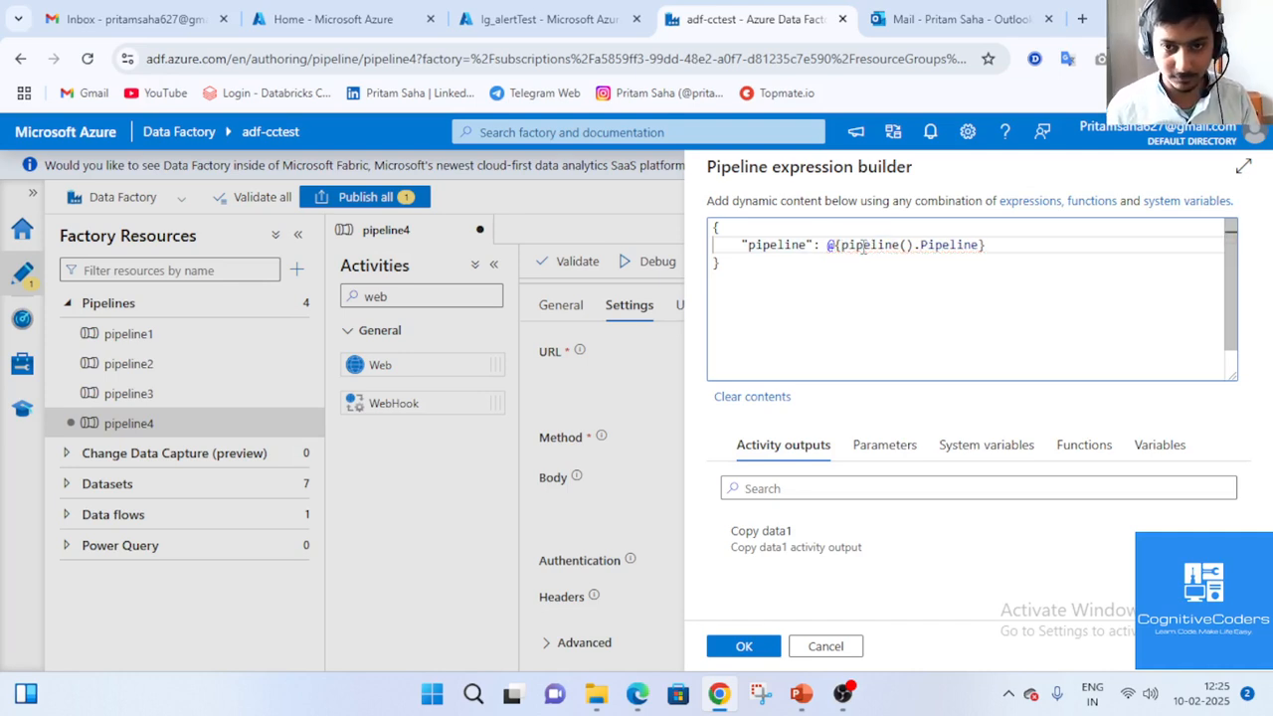
key("Left")
key("Left")
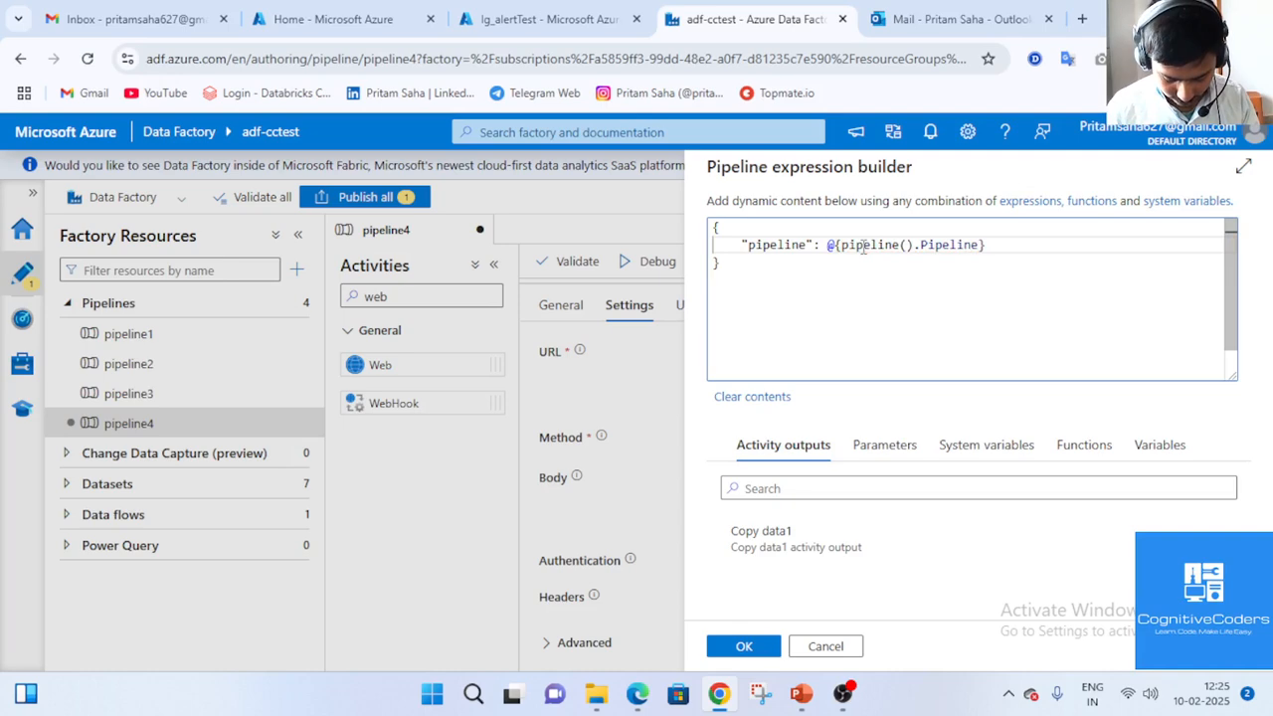
type("\"")
key("Right")
key("Right")
key("Right")
key("Right")
key("Right")
key("Right")
key("Right")
key("Right")
key("Right")
key("Right")
key("Right")
key("Right")
key("Right")
key("Right")
key("Right")
key("Right")
key("Right")
key("Right")
key("Right")
key("Right")
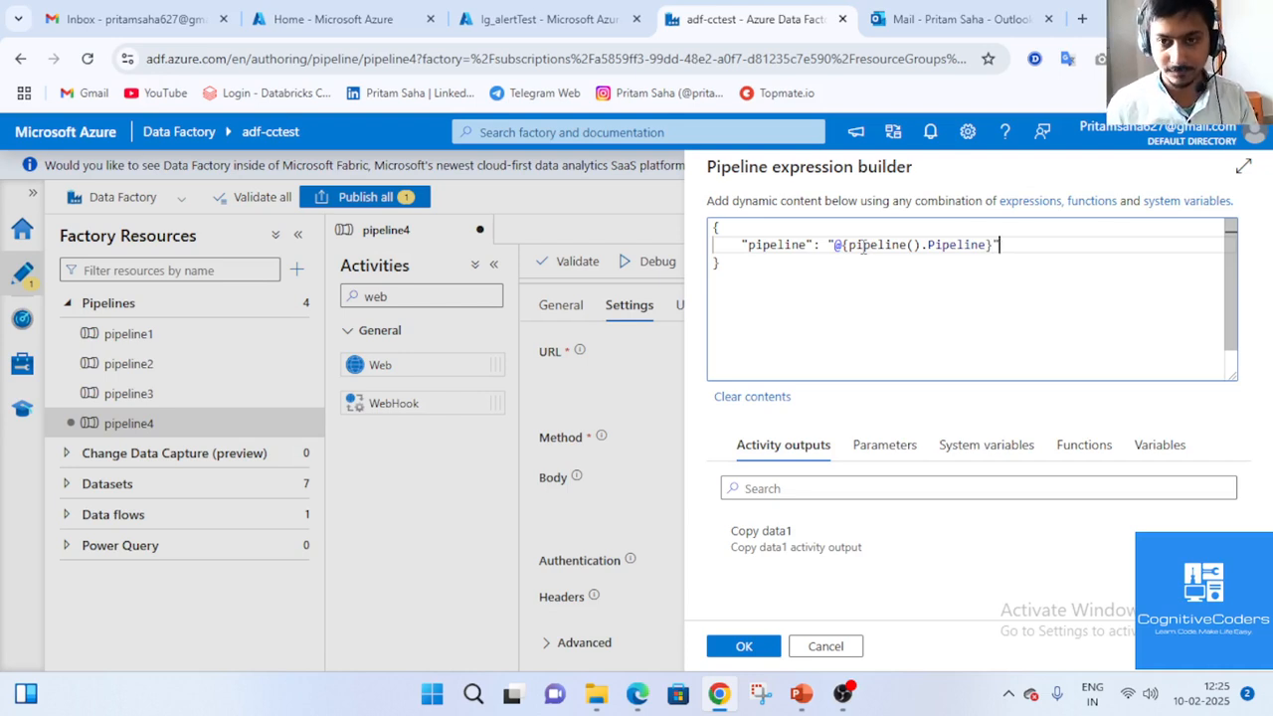
key("Return")
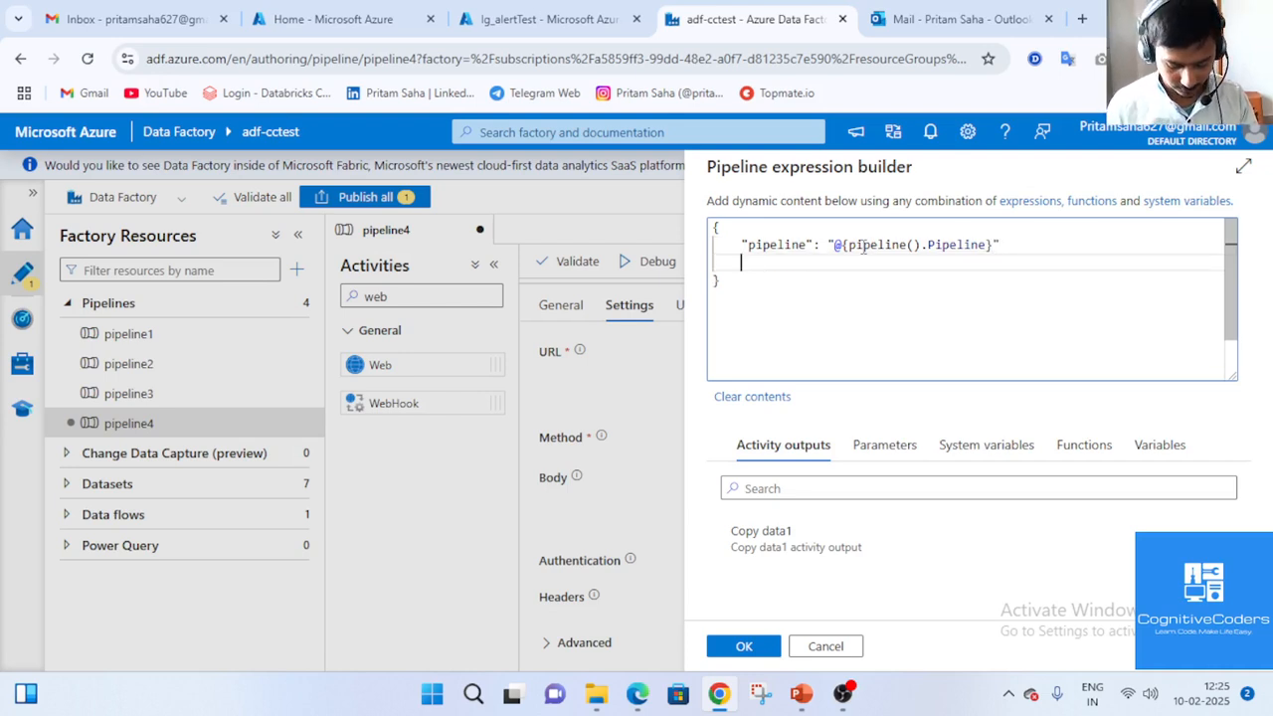
Add an "ErrorMessage" key whose value is an Error.Message expression.
type("\"Error")
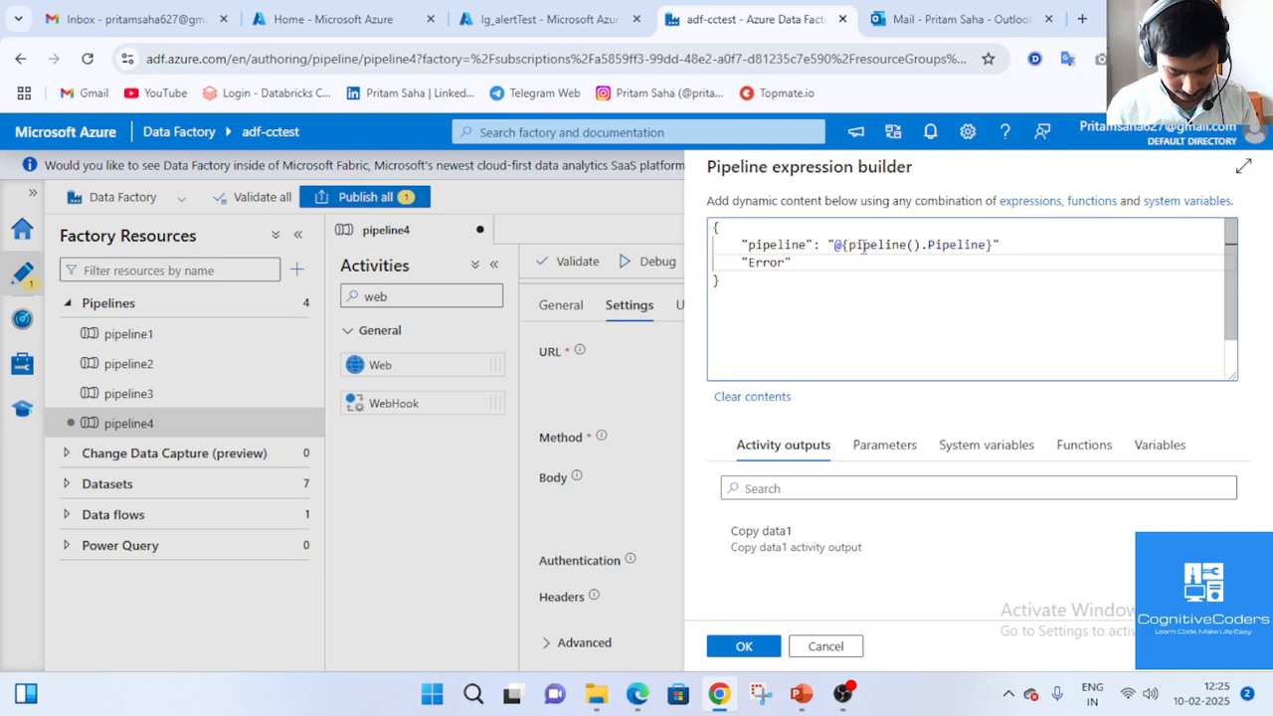
type("Messag")
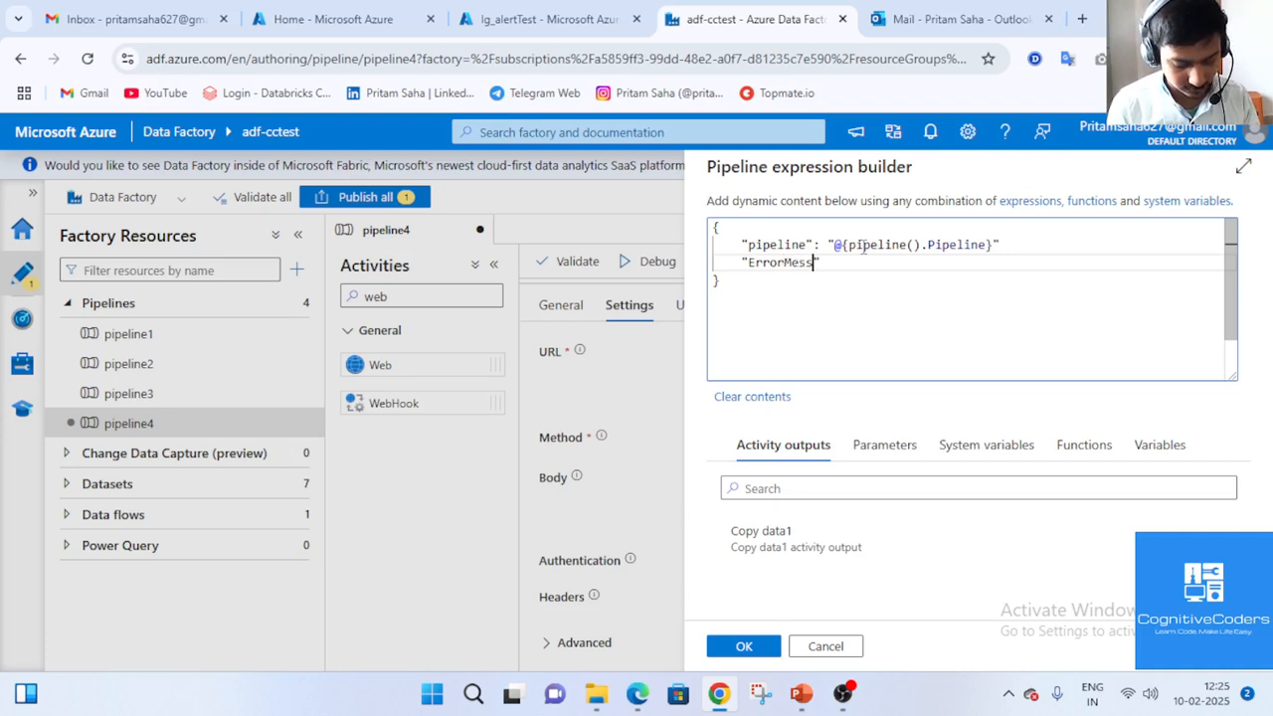
type("e")
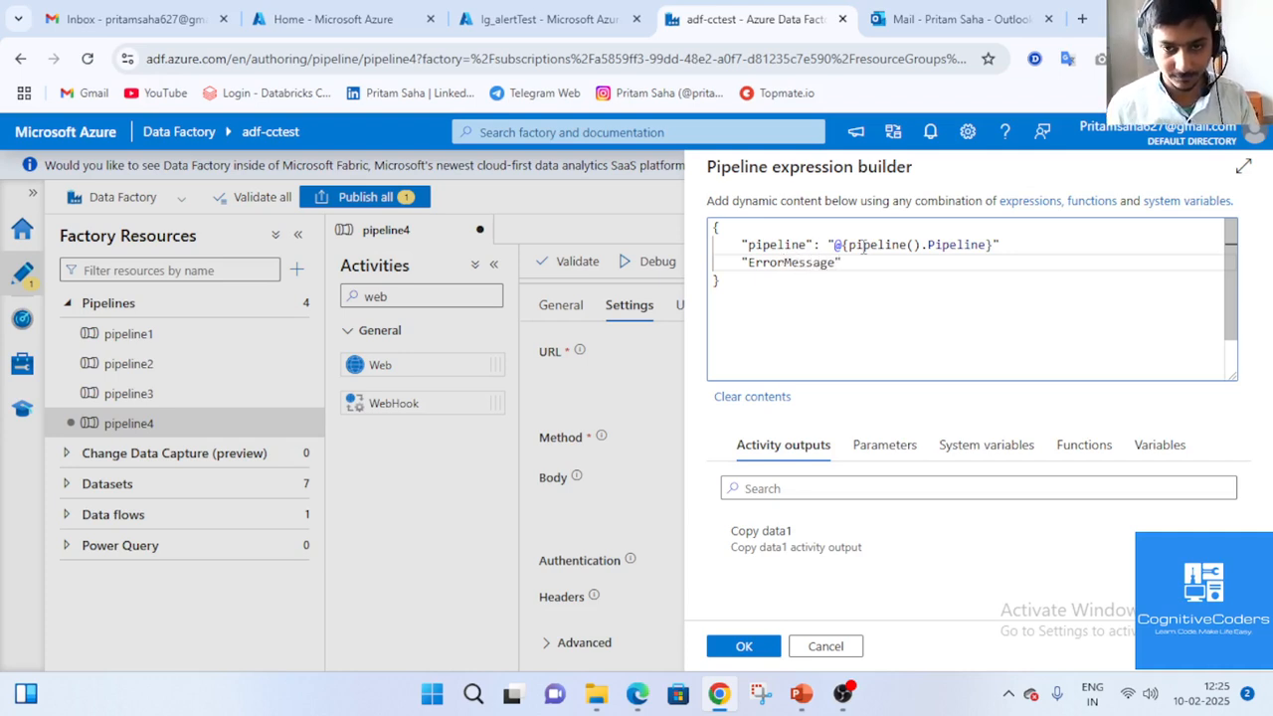
left_click(547, 18)
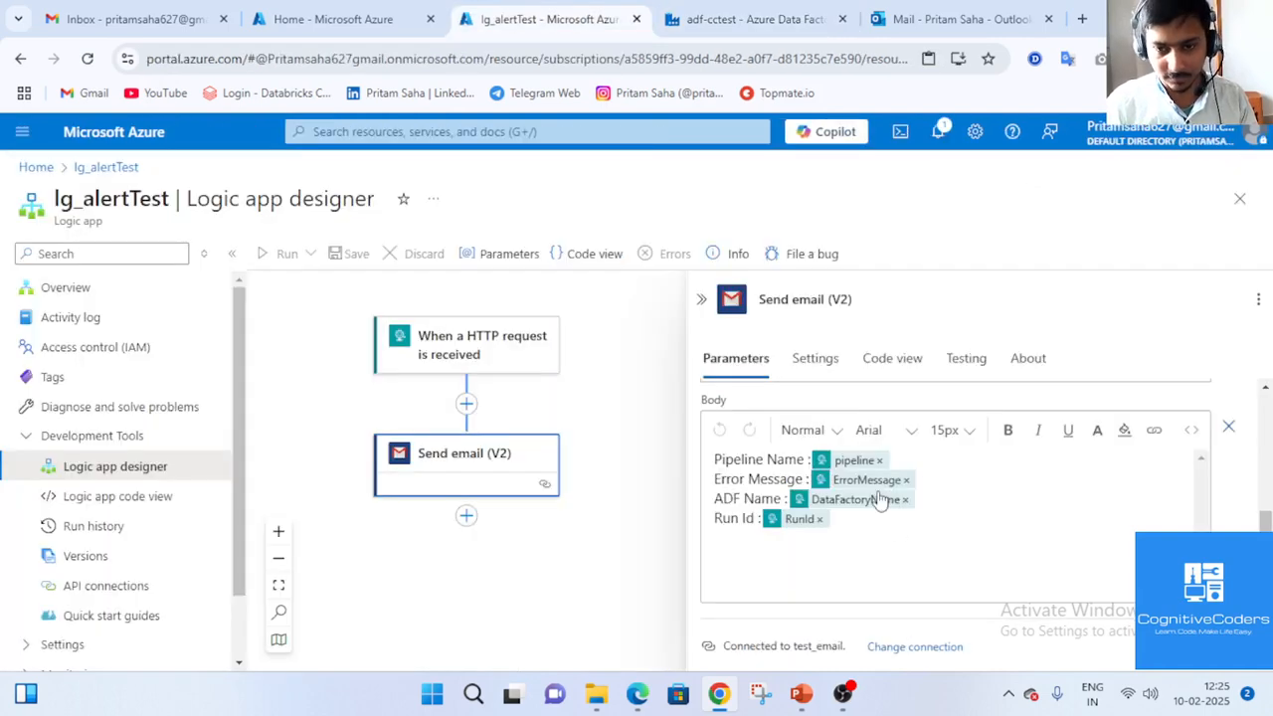
left_click(752, 19)
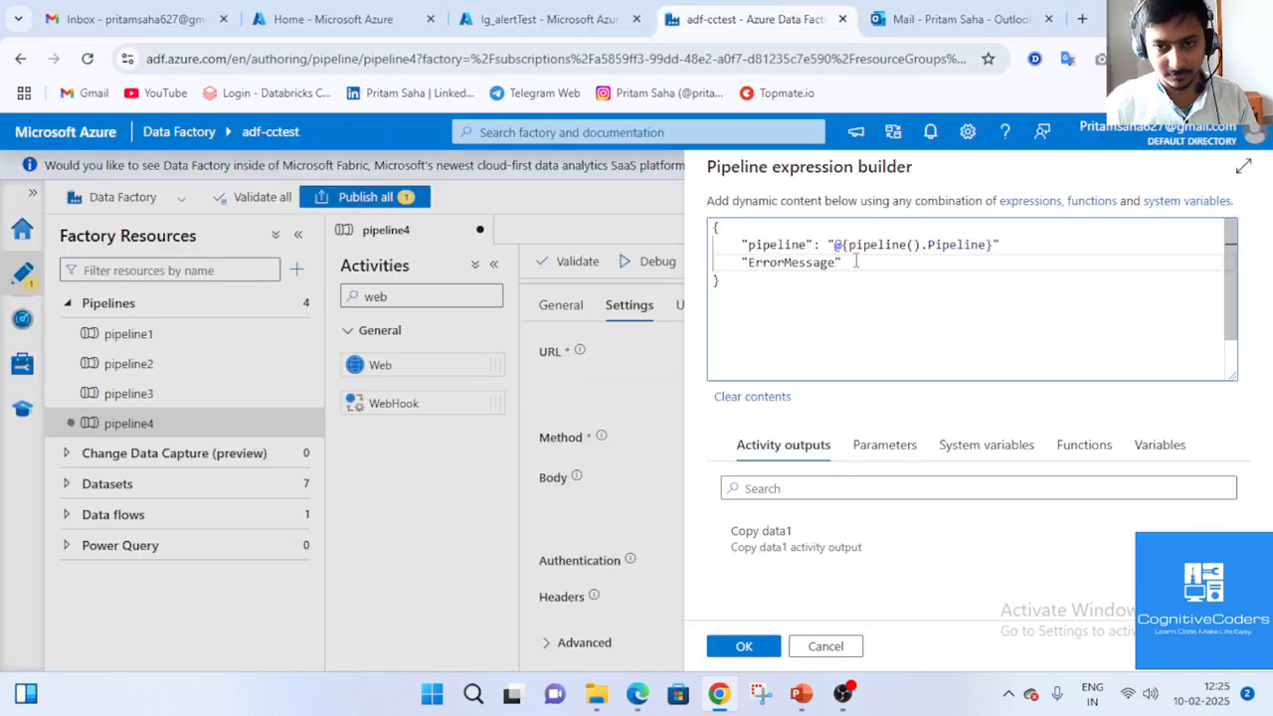
type(":")
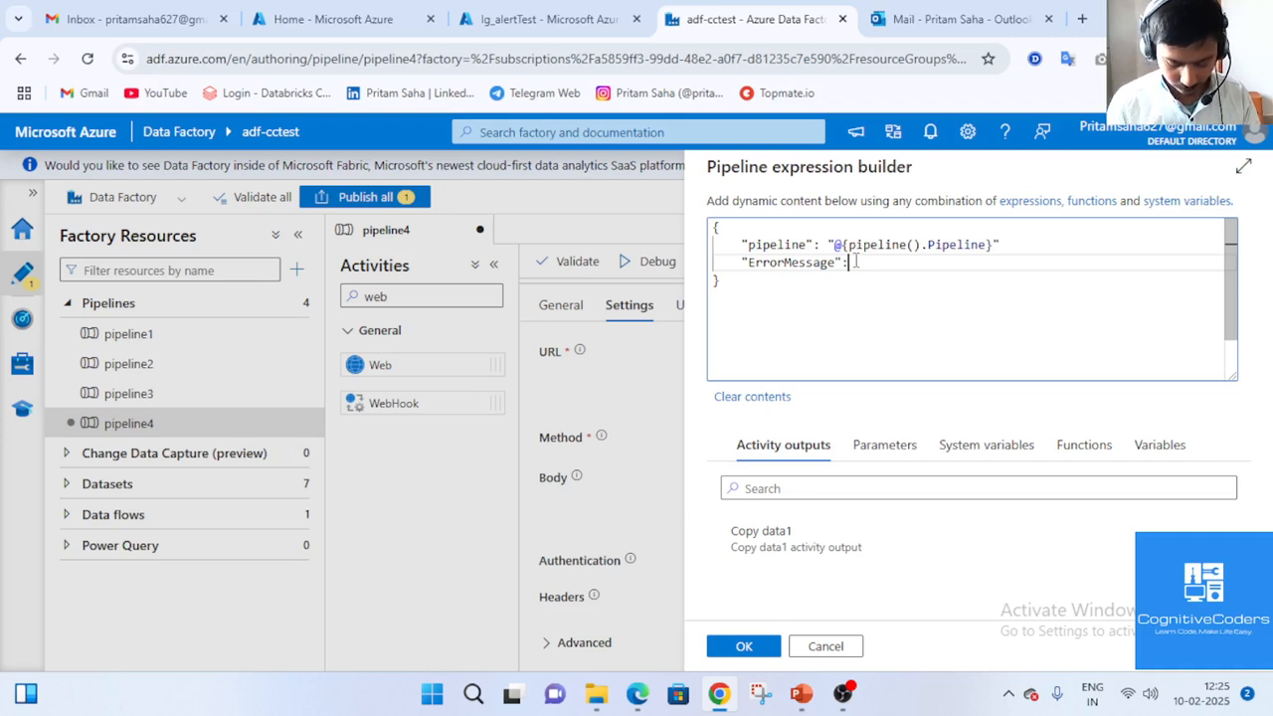
type("@activity('Copy data1').")
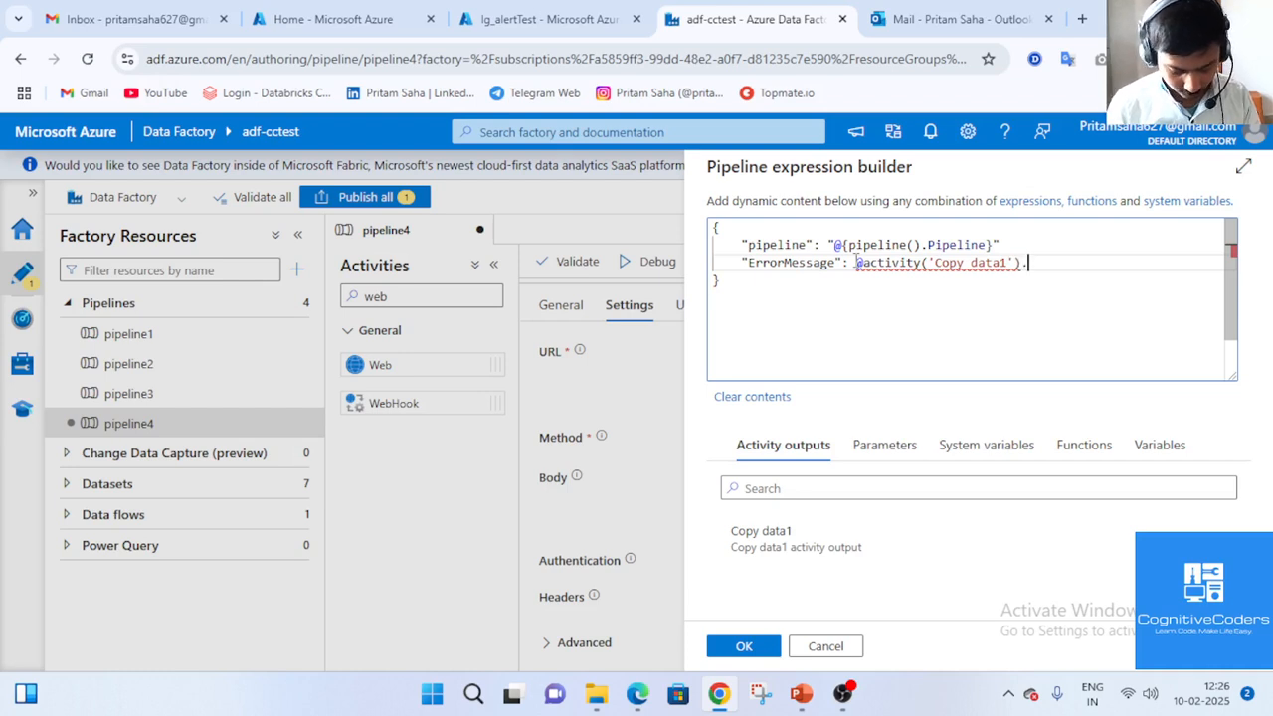
type("Error.")
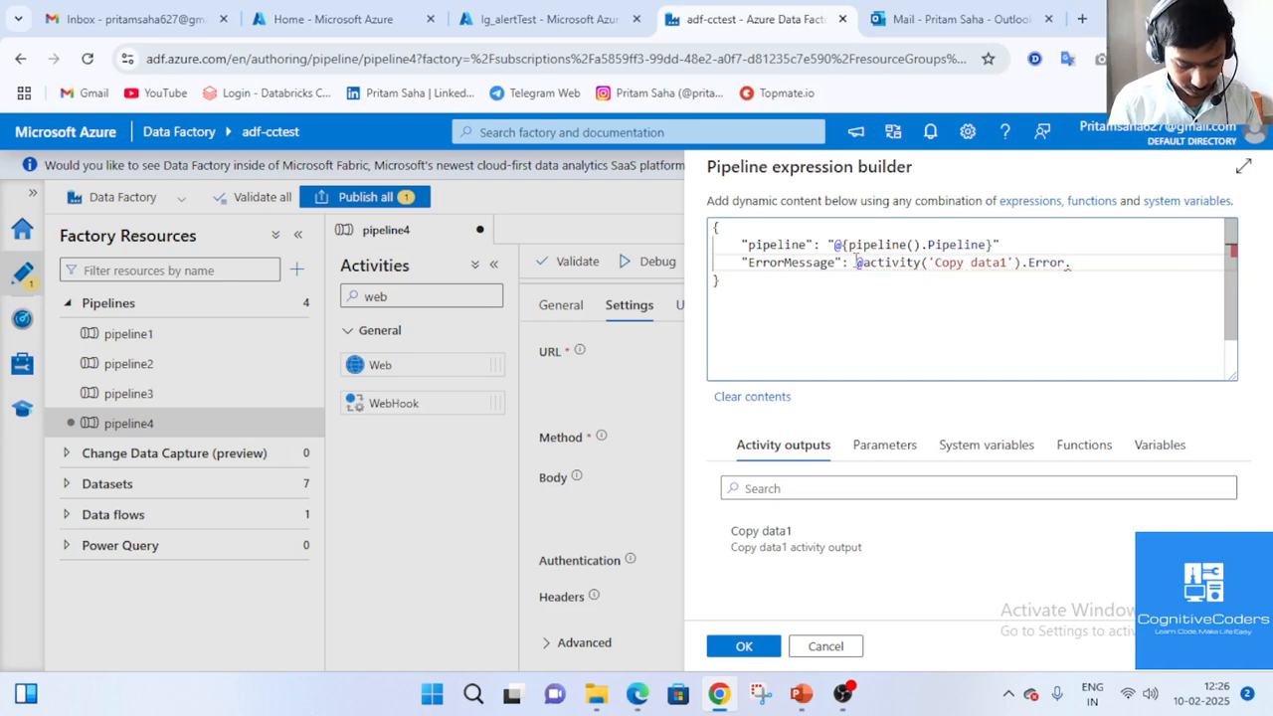
type("Message}")
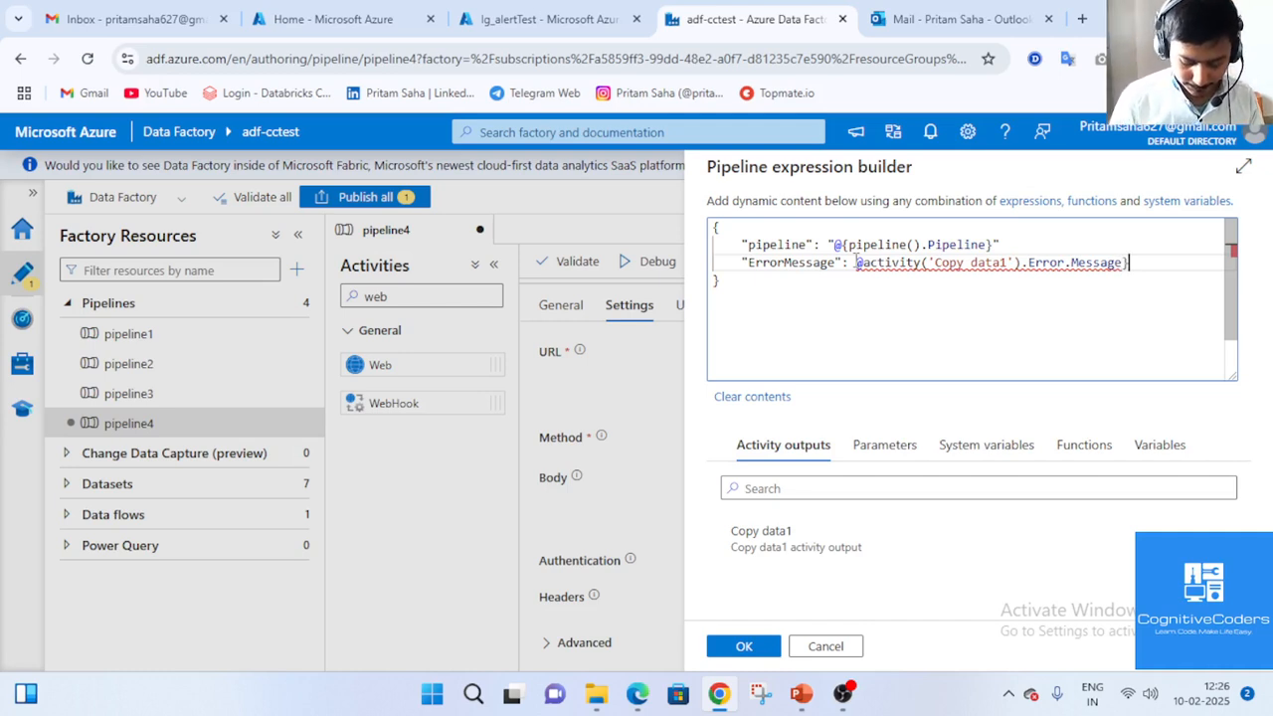
type("\"")
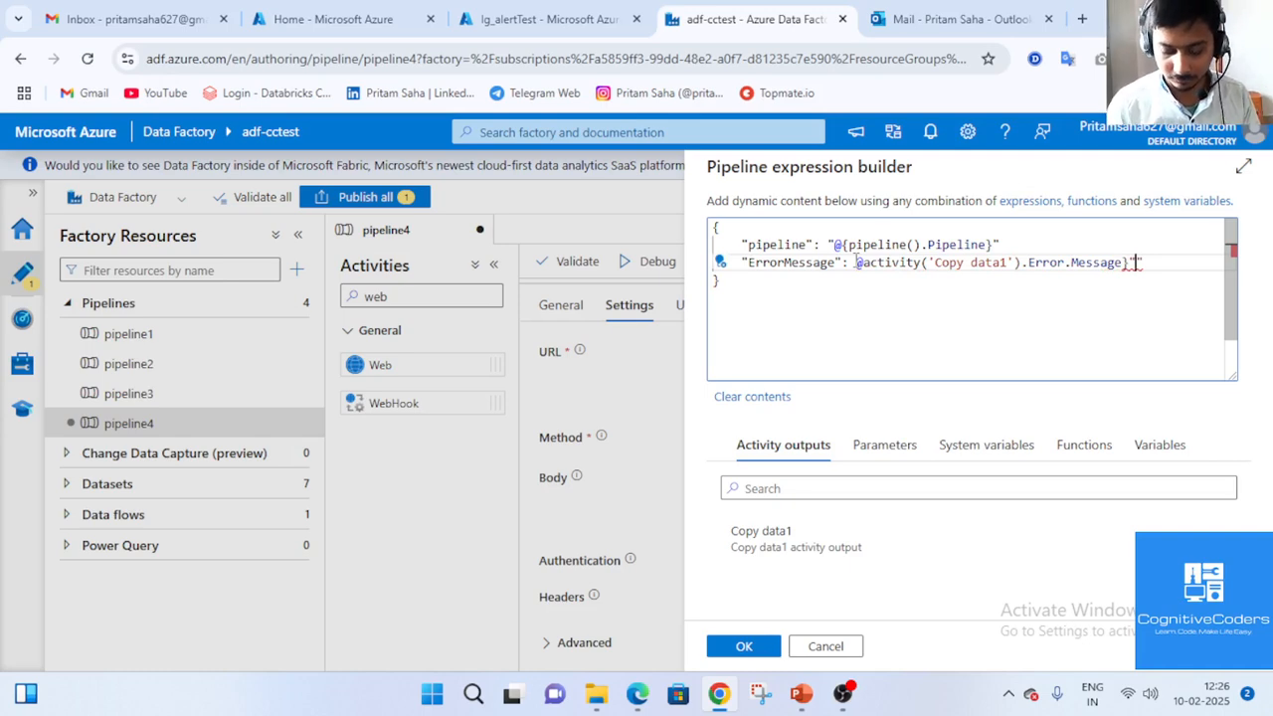
Fix the ErrorMessage expression's braces and quotes, then begin a new line below it.
left_click(869, 265)
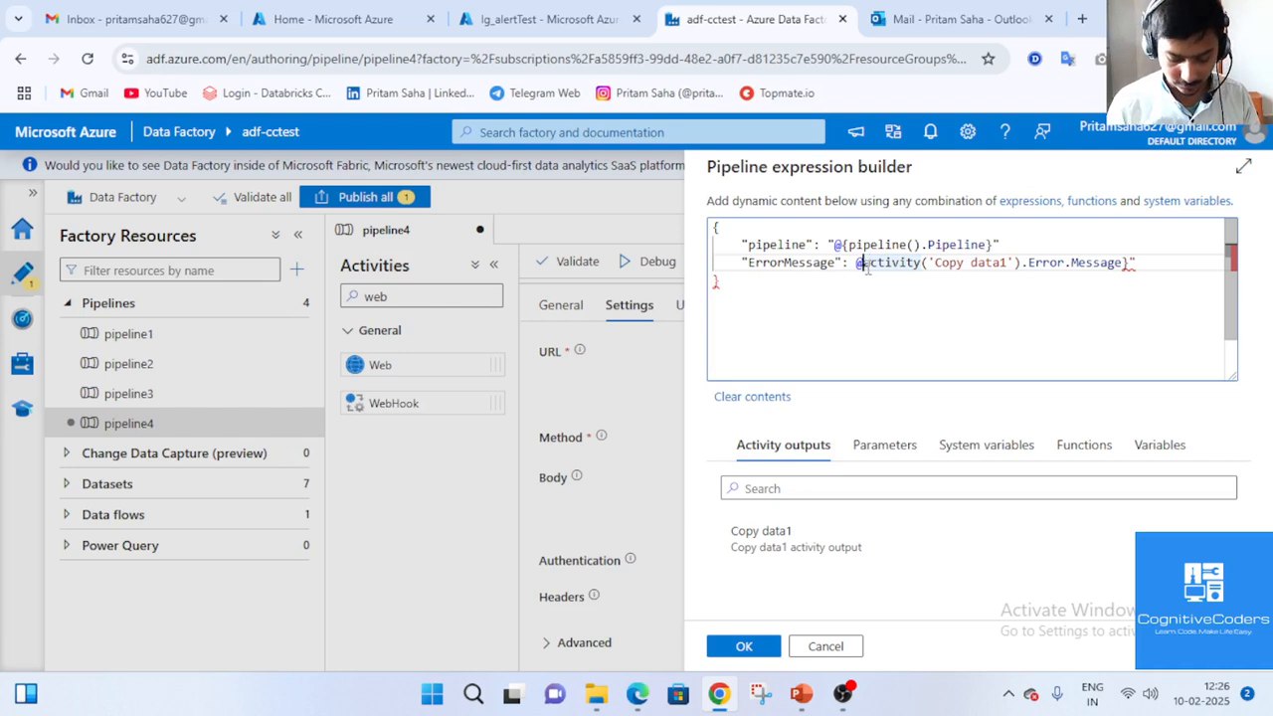
type("{")
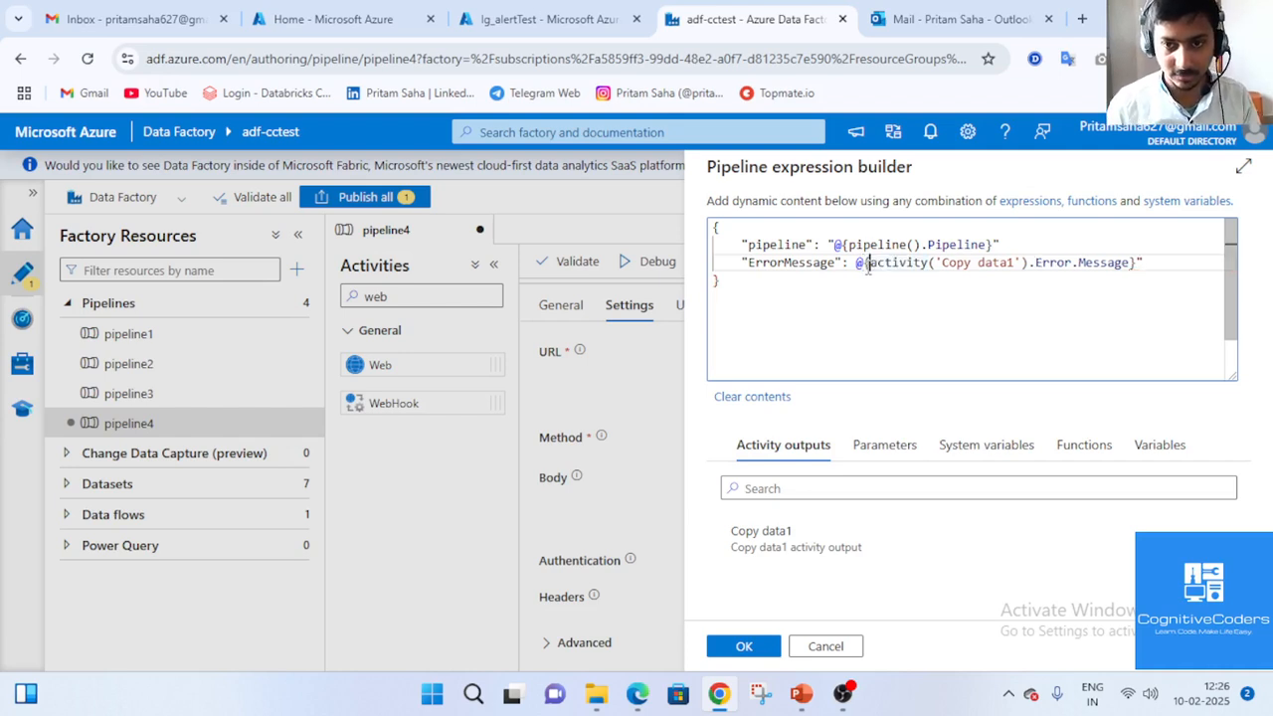
type("\"")
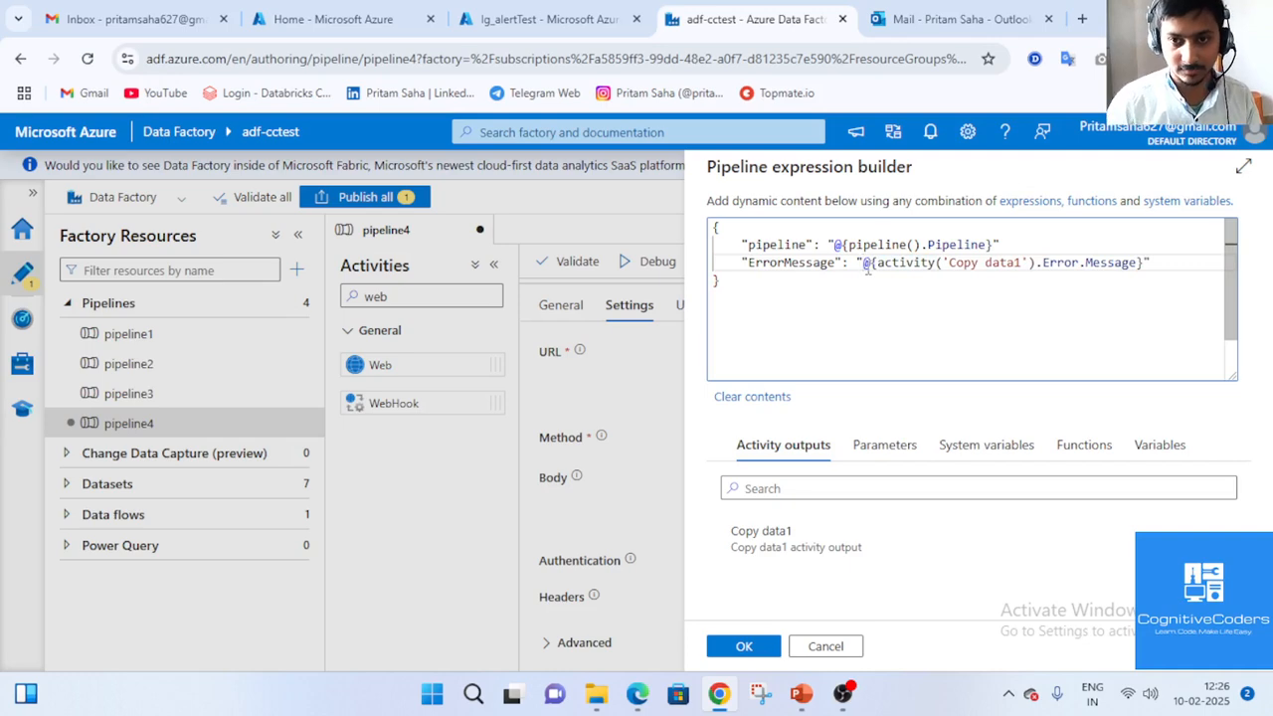
left_click_drag(862, 265, 870, 265)
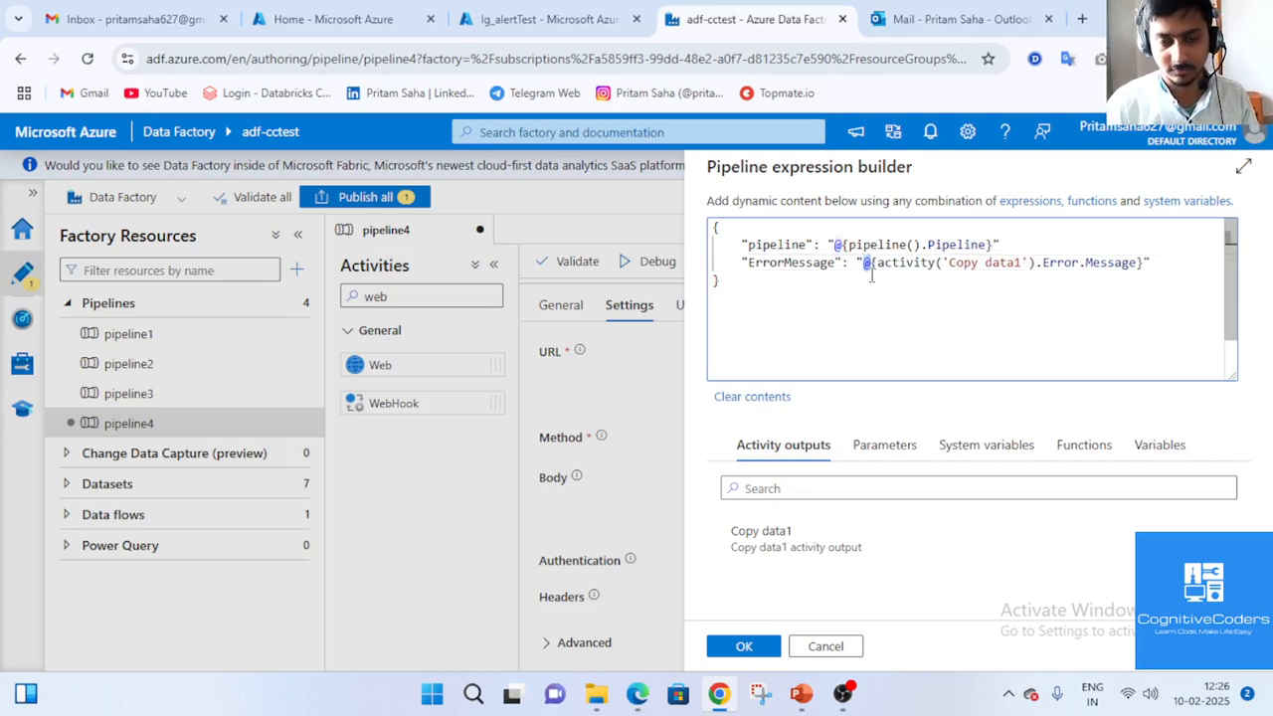
left_click(862, 265)
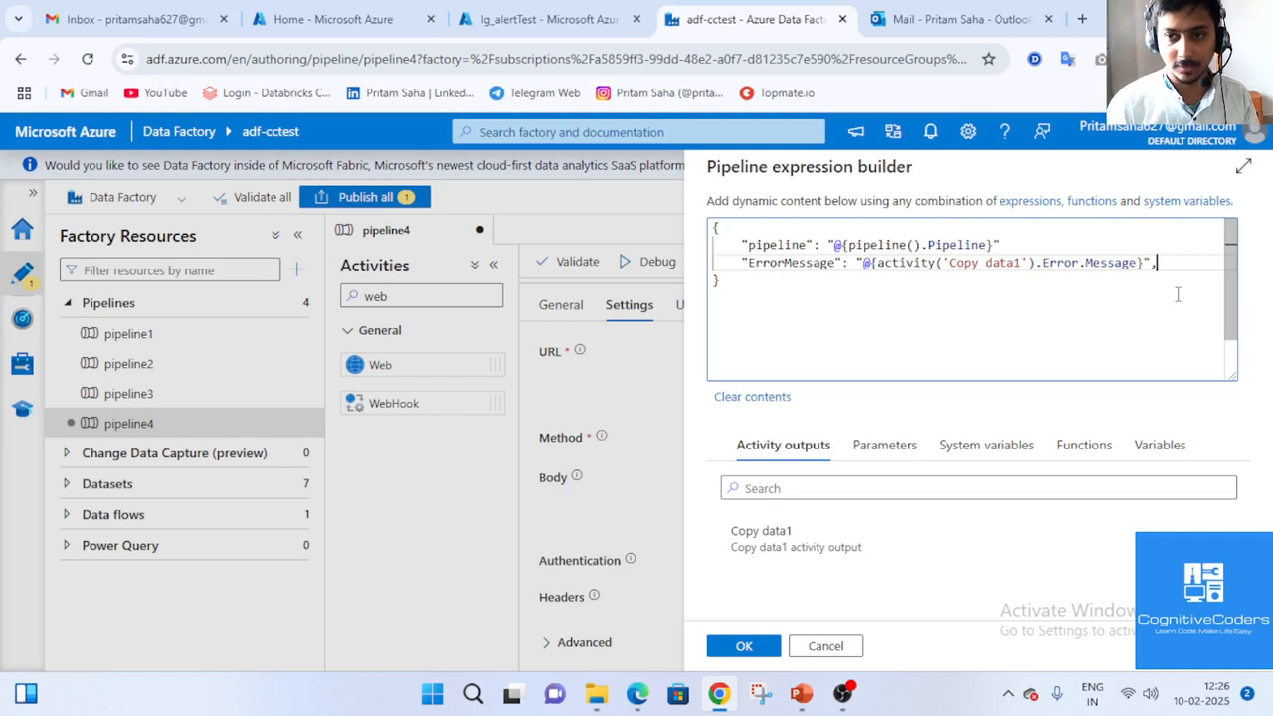
left_click(1086, 239)
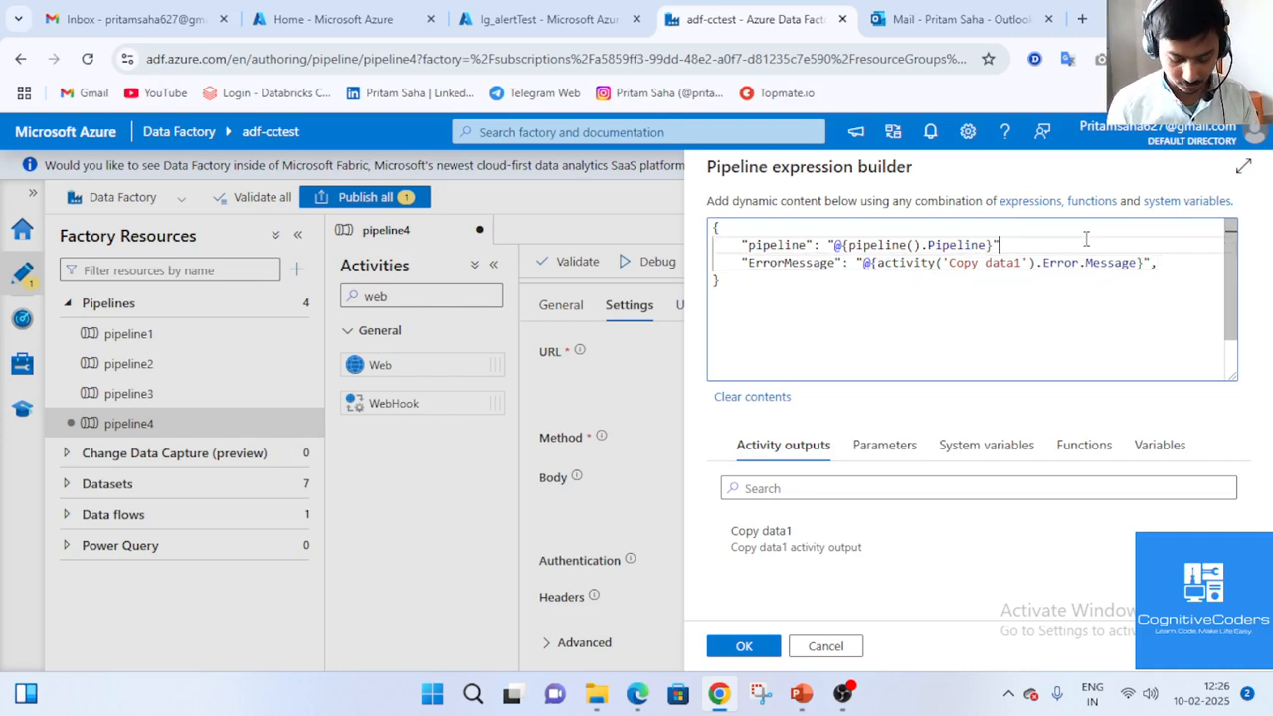
left_click(1168, 262)
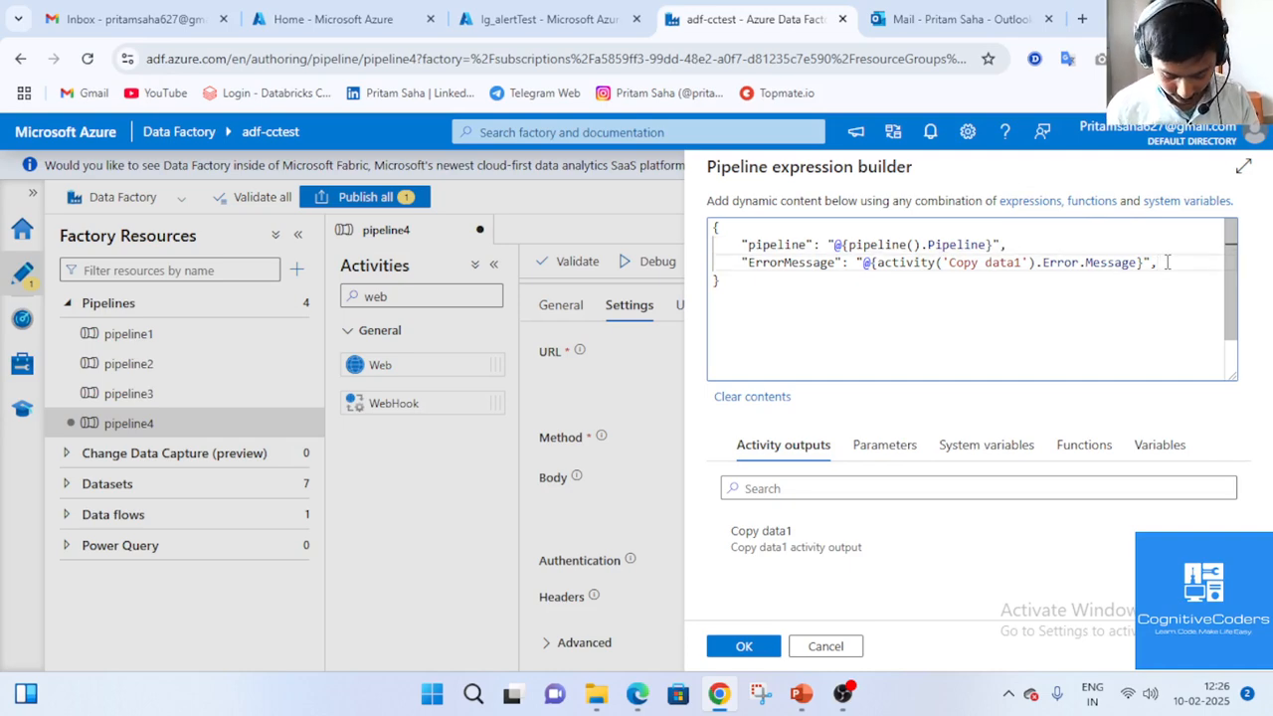
key("Return")
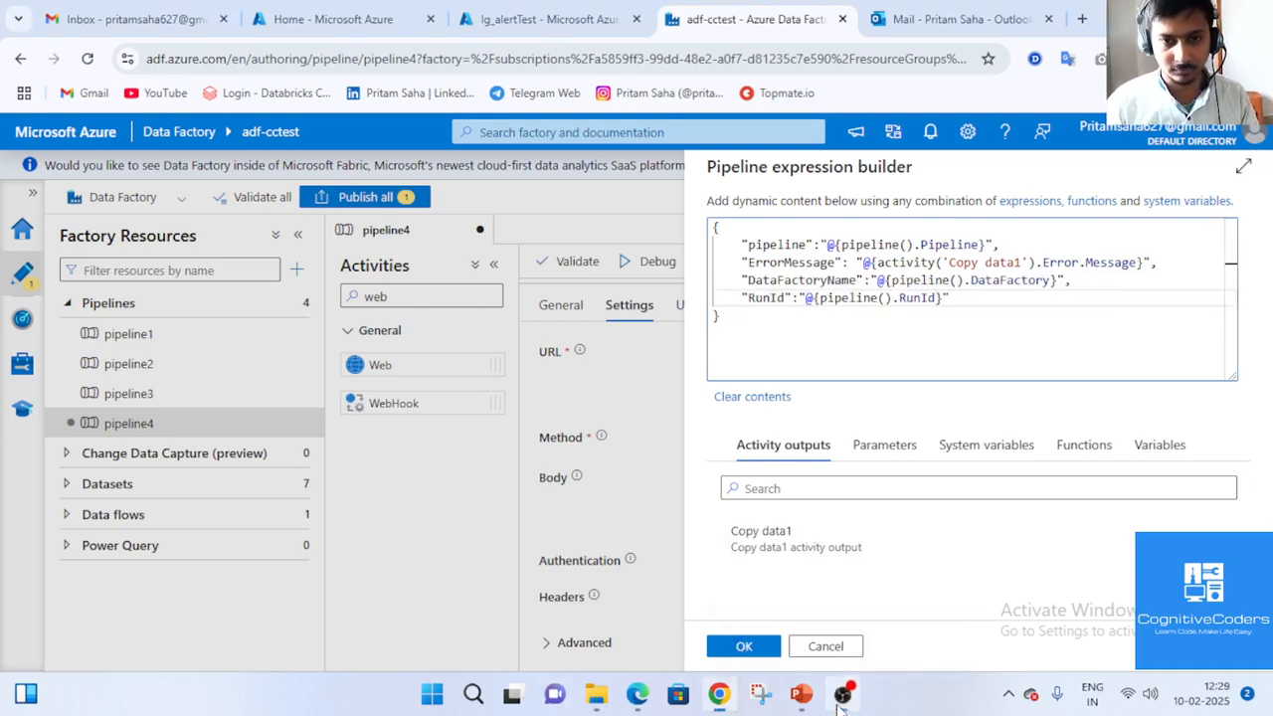
left_click(797, 297)
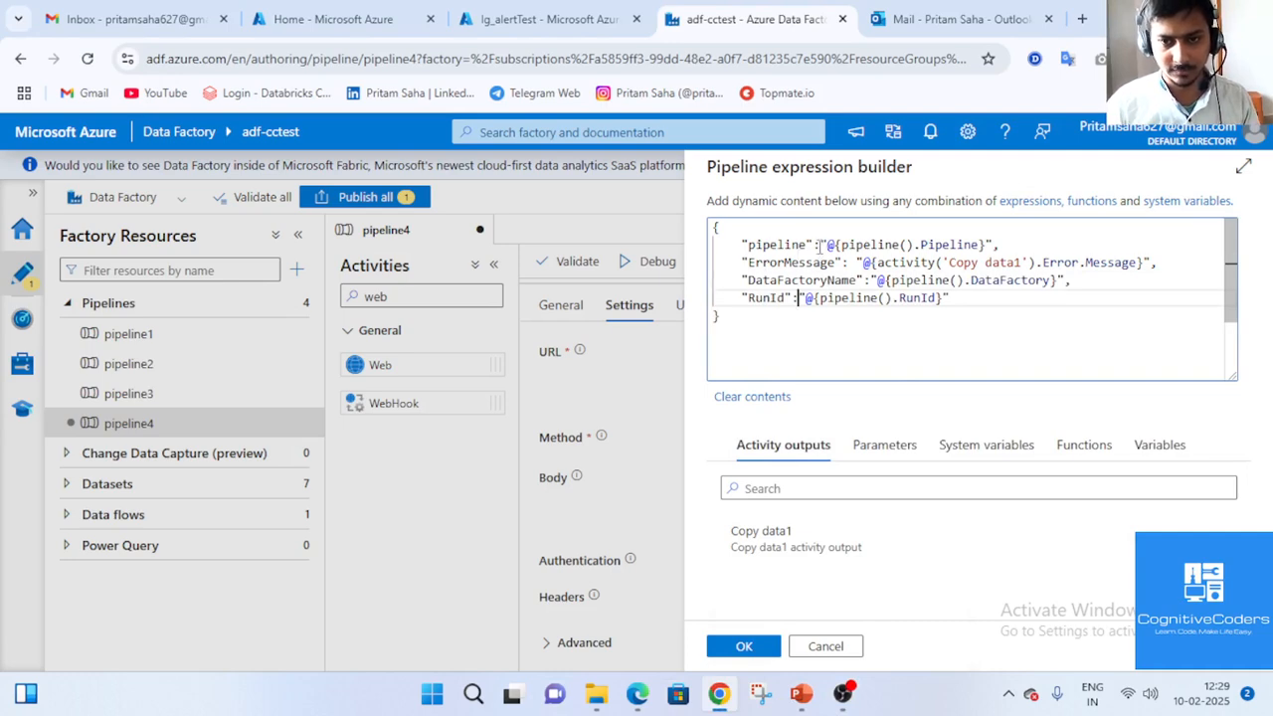
left_click_drag(818, 245, 837, 245)
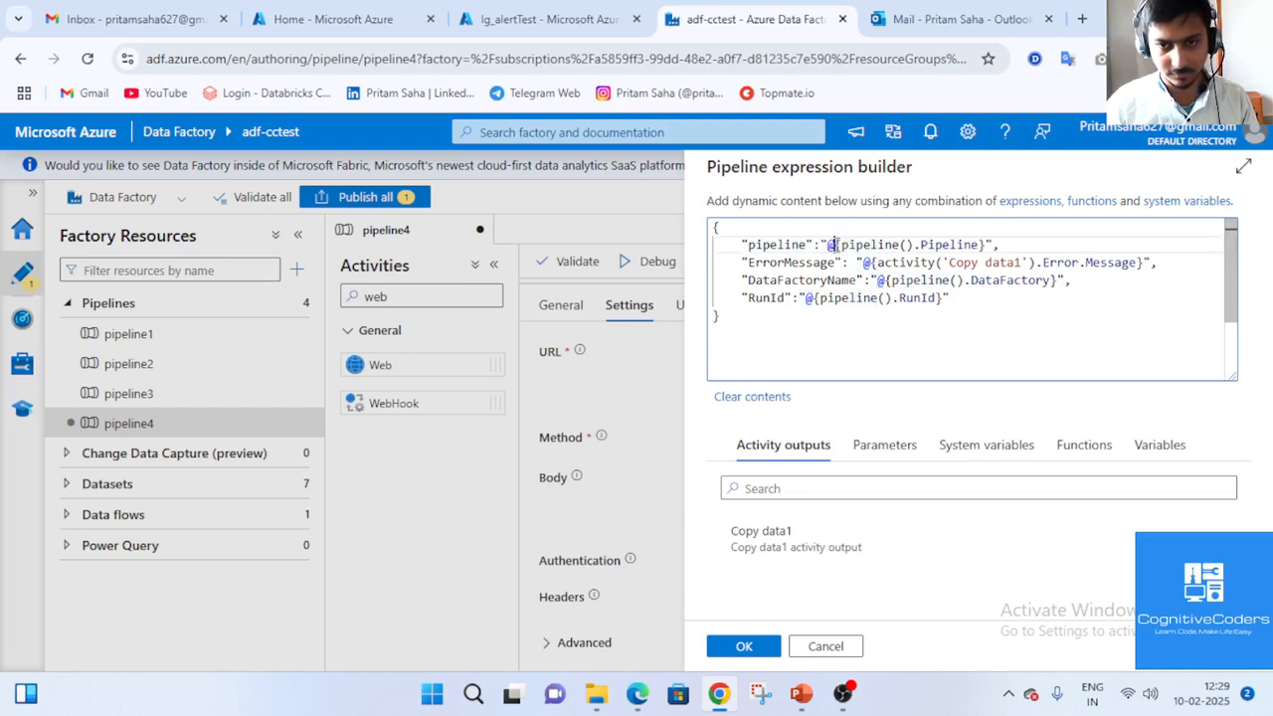
left_click_drag(833, 245, 987, 245)
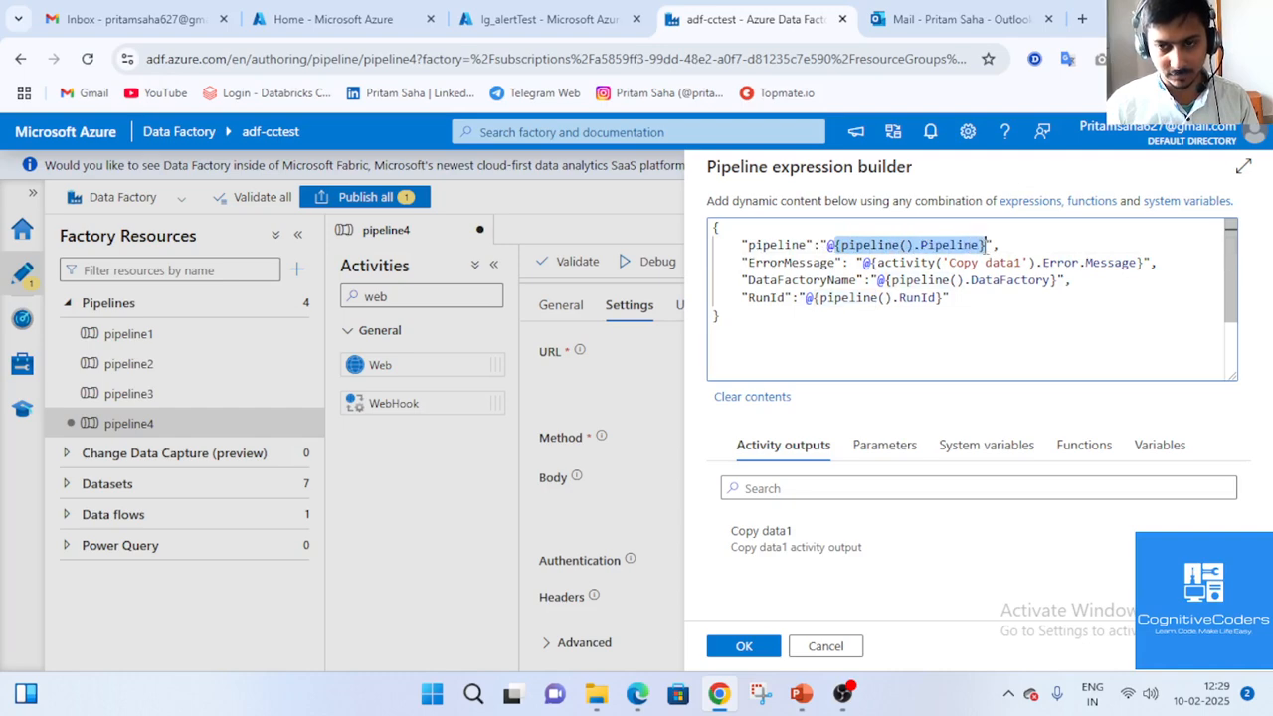
left_click(951, 251)
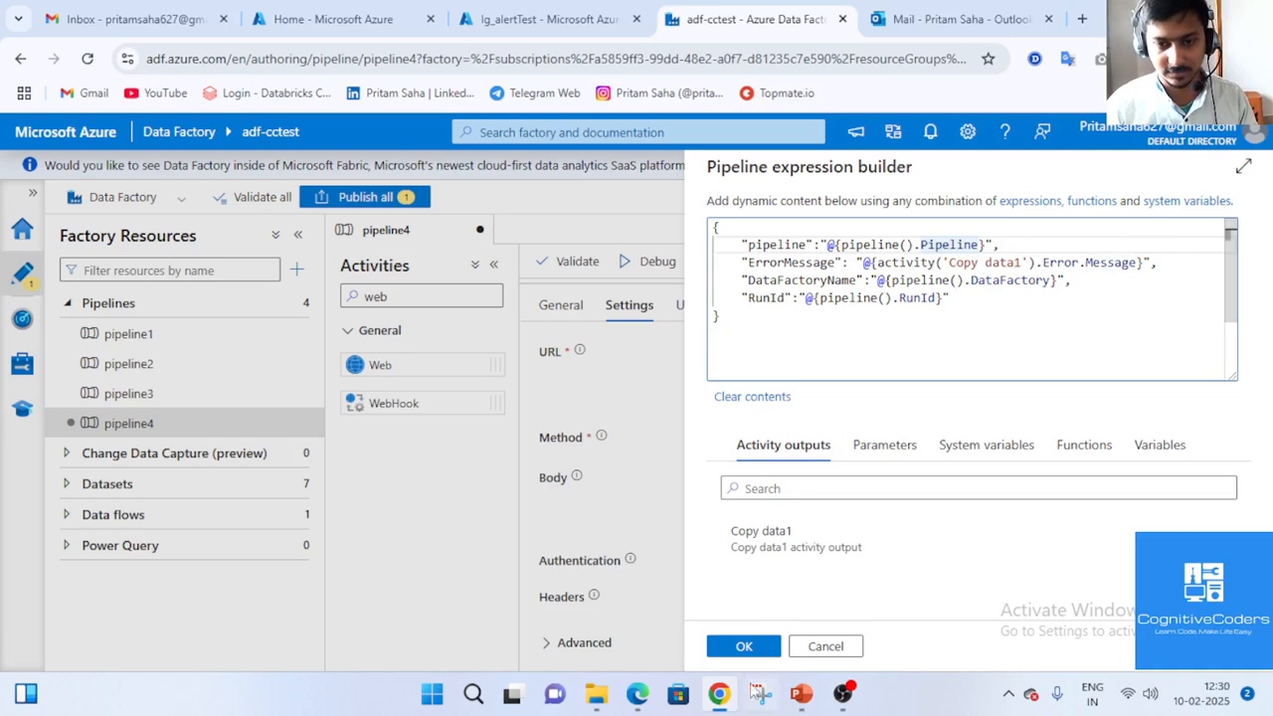
Apply the body expression and leave Web1's Authentication set to None.
left_click(741, 647)
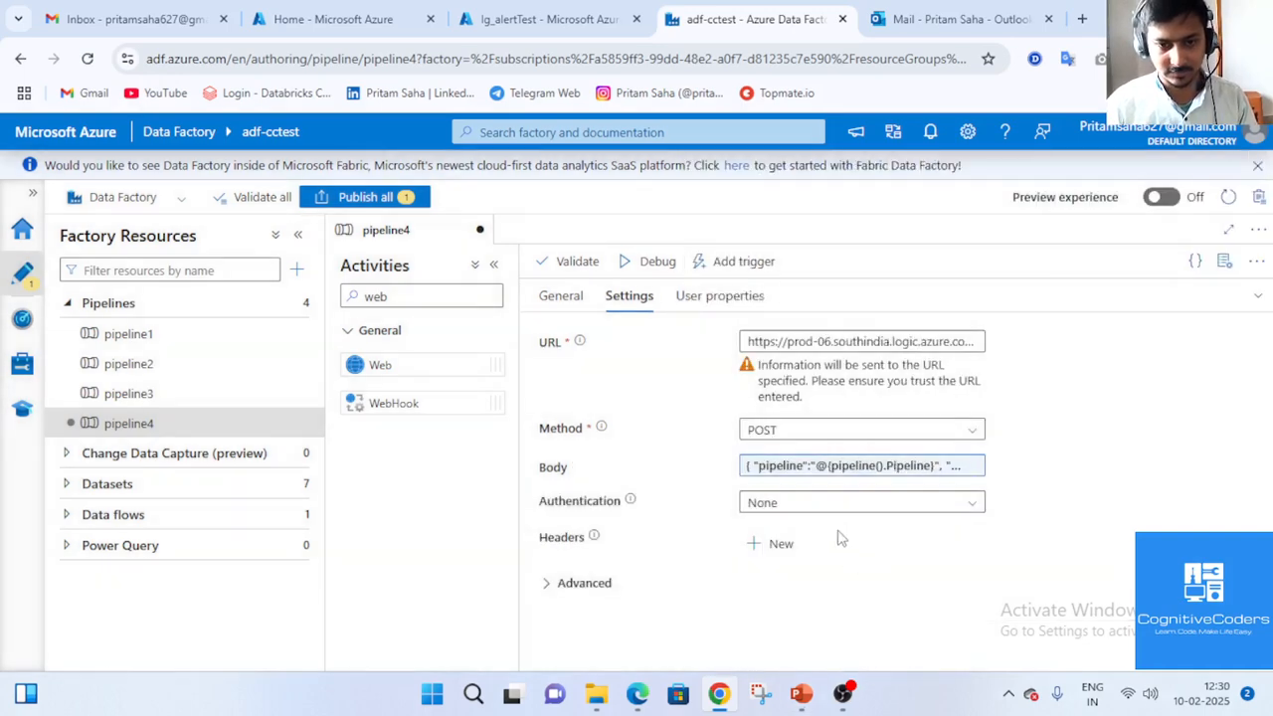
left_click(896, 513)
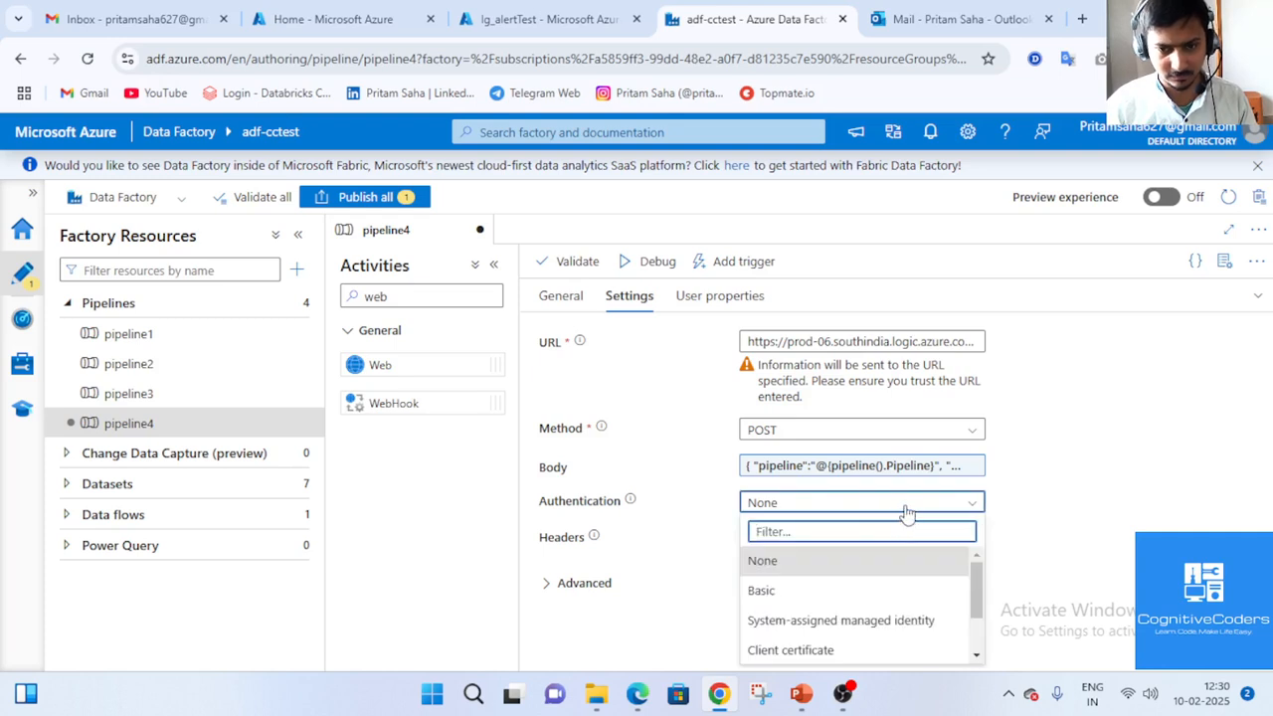
left_click(1046, 525)
left_click(775, 471)
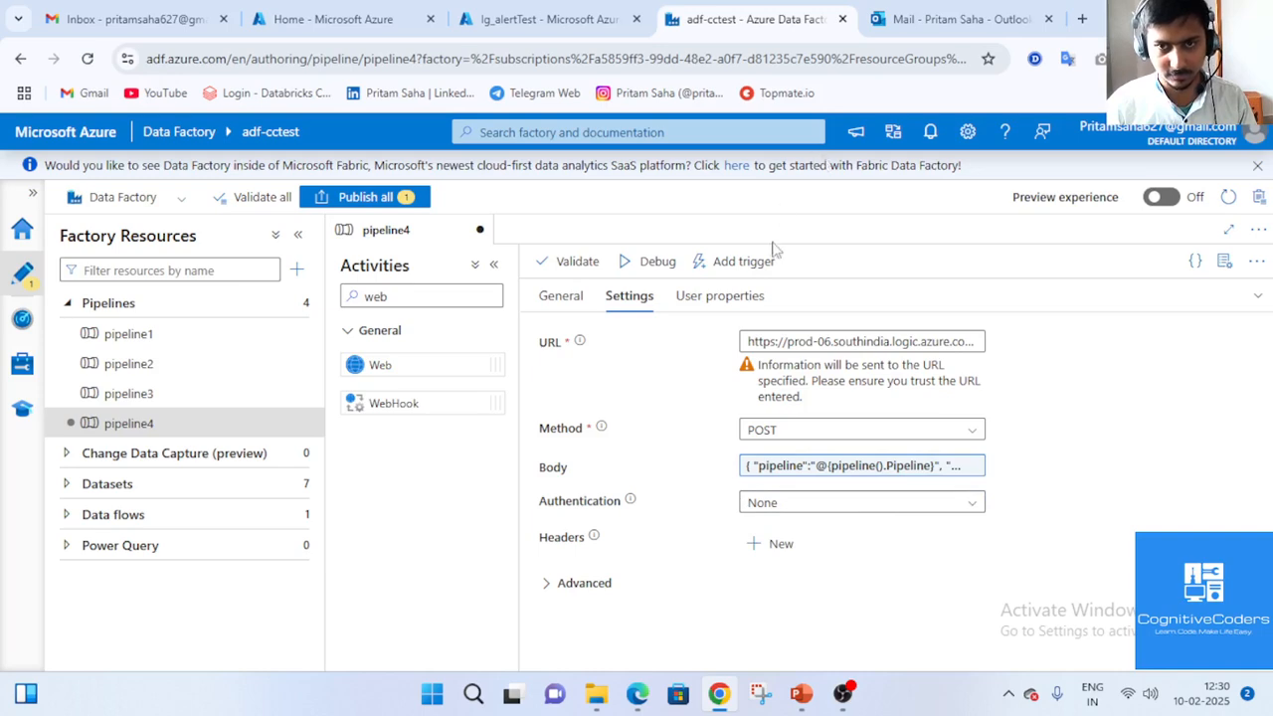
Add a new header row and paste the example Content-Type header text into its name.
left_click(774, 546)
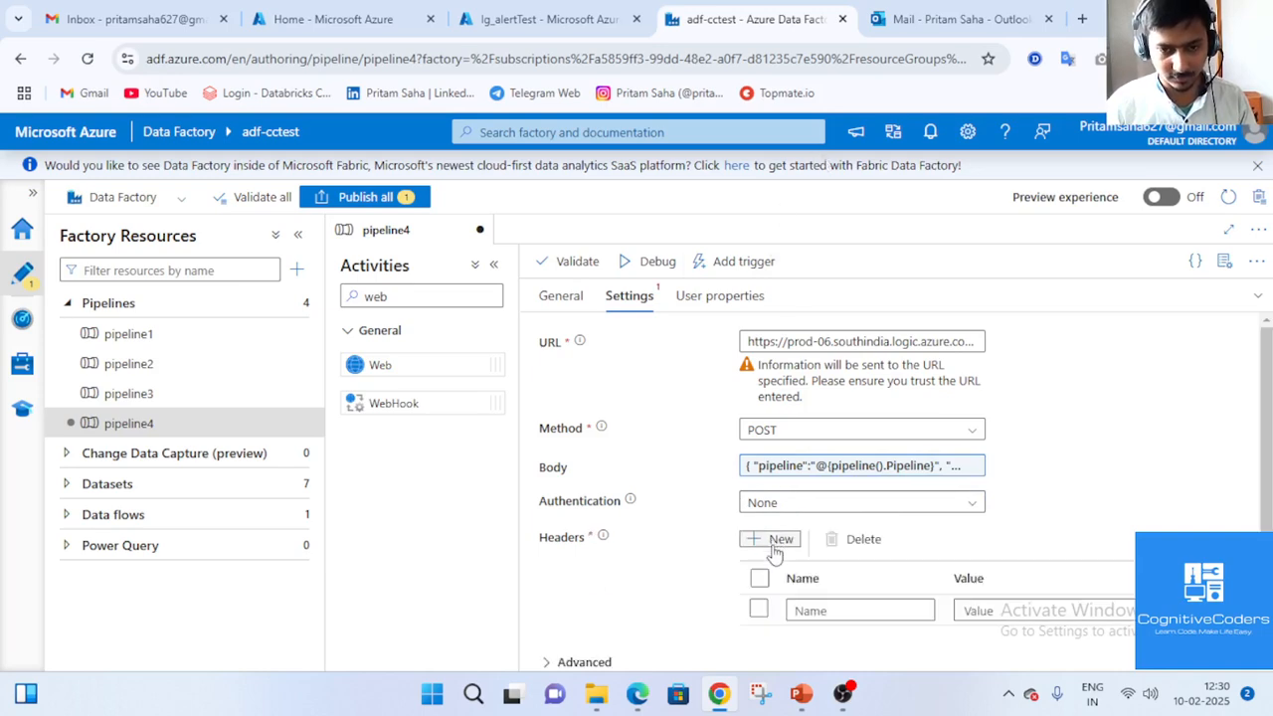
scroll(816, 598, "down", 1)
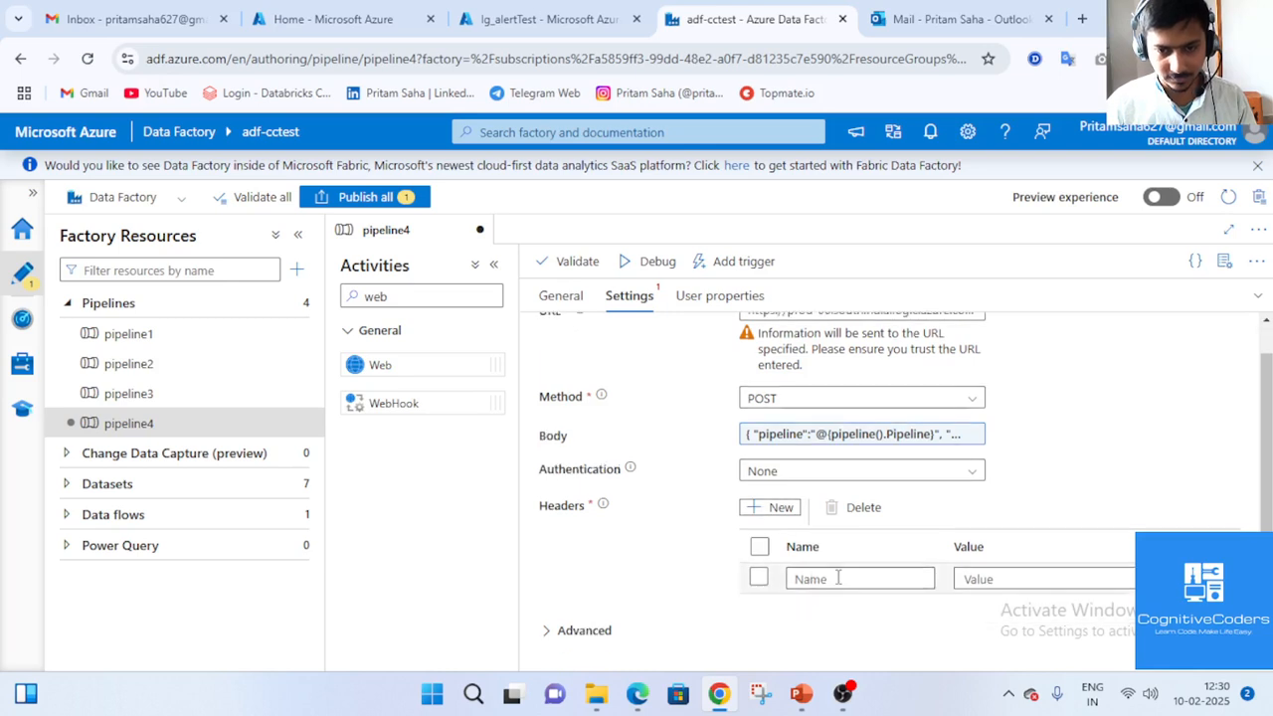
left_click(838, 576)
mouse_move(603, 504)
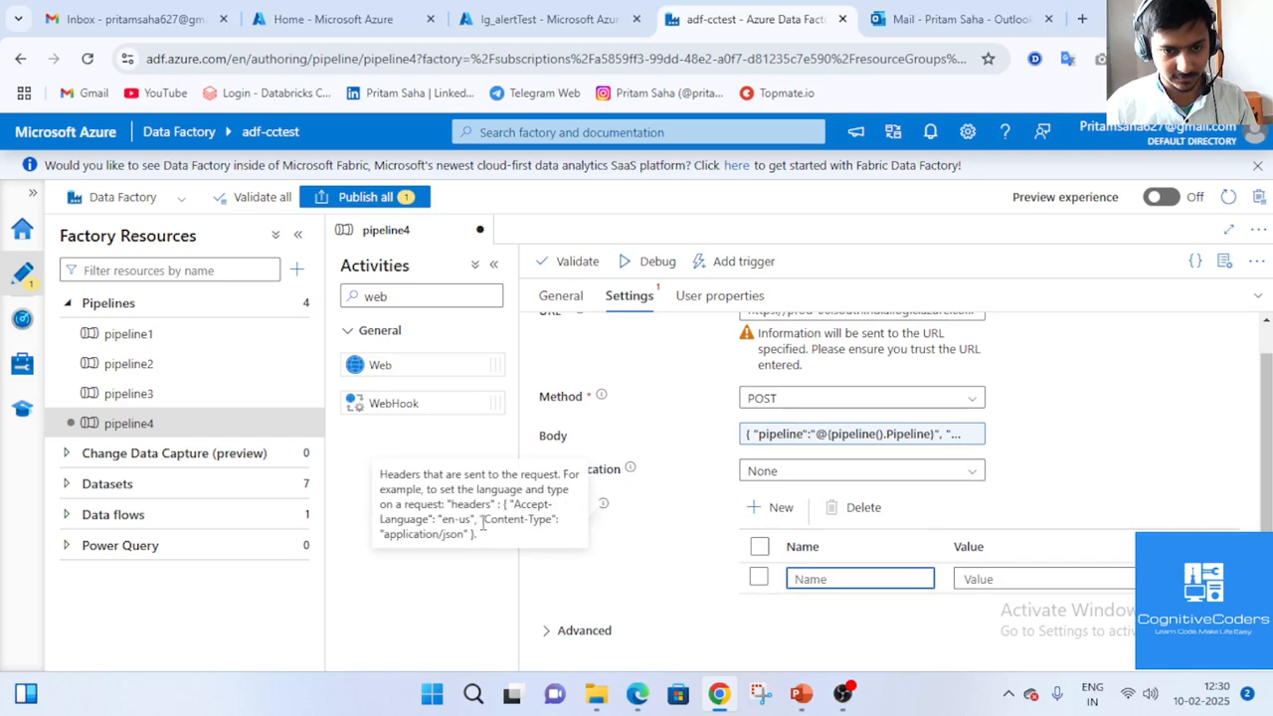
left_click_drag(483, 519, 480, 543)
key("ctrl+c")
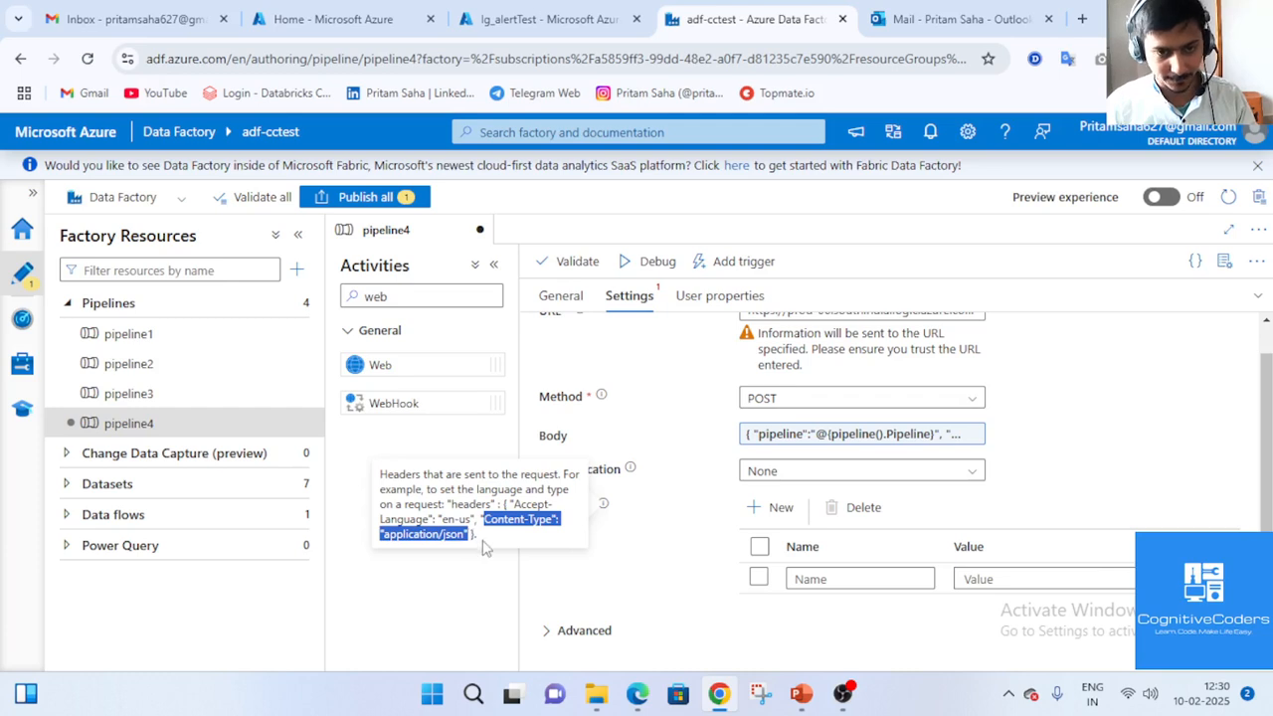
left_click(836, 585)
key("ctrl+v")
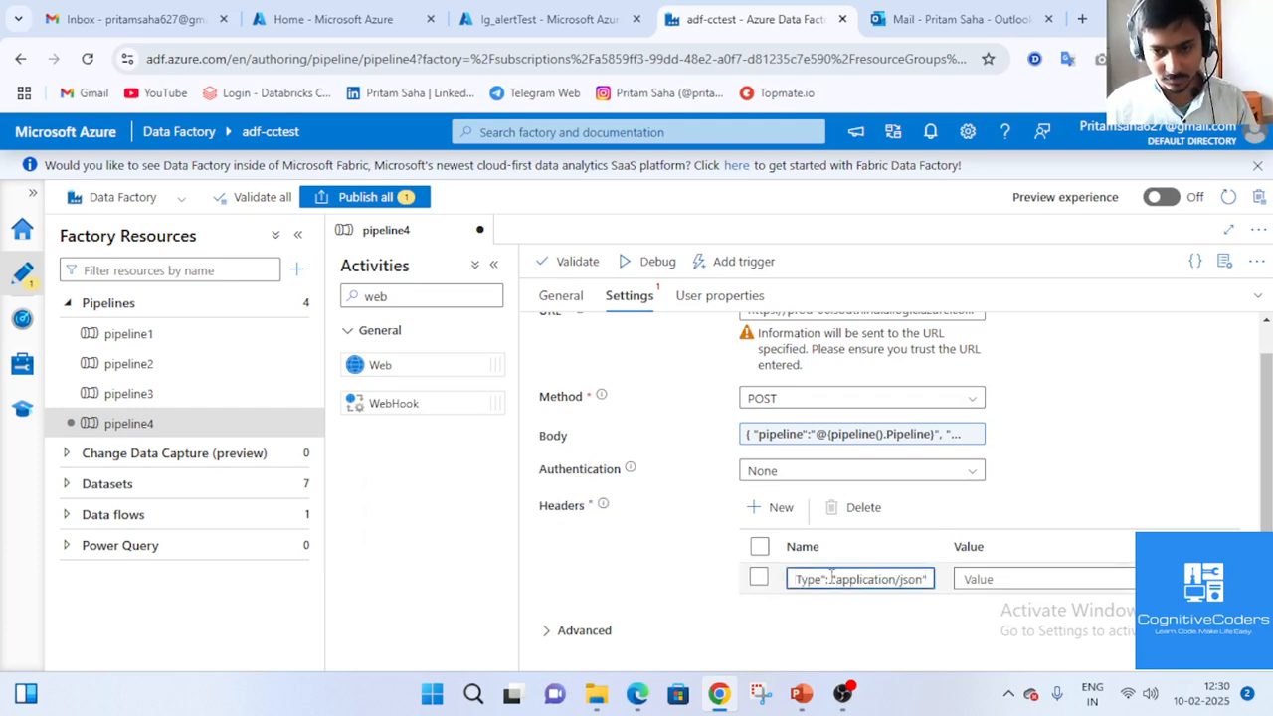
Move application/json into the header value and quote the "Content-Type" name.
left_click_drag(834, 579, 929, 579)
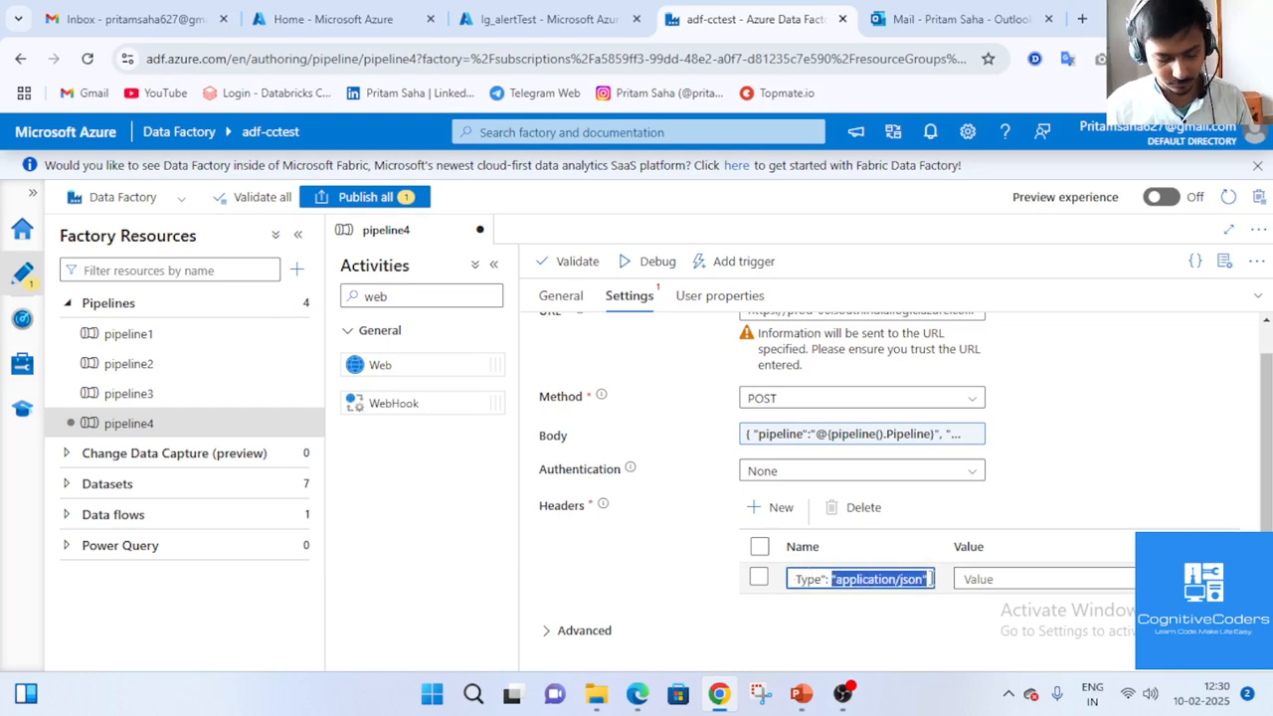
key("ctrl+x")
left_click(960, 581)
key("ctrl+v")
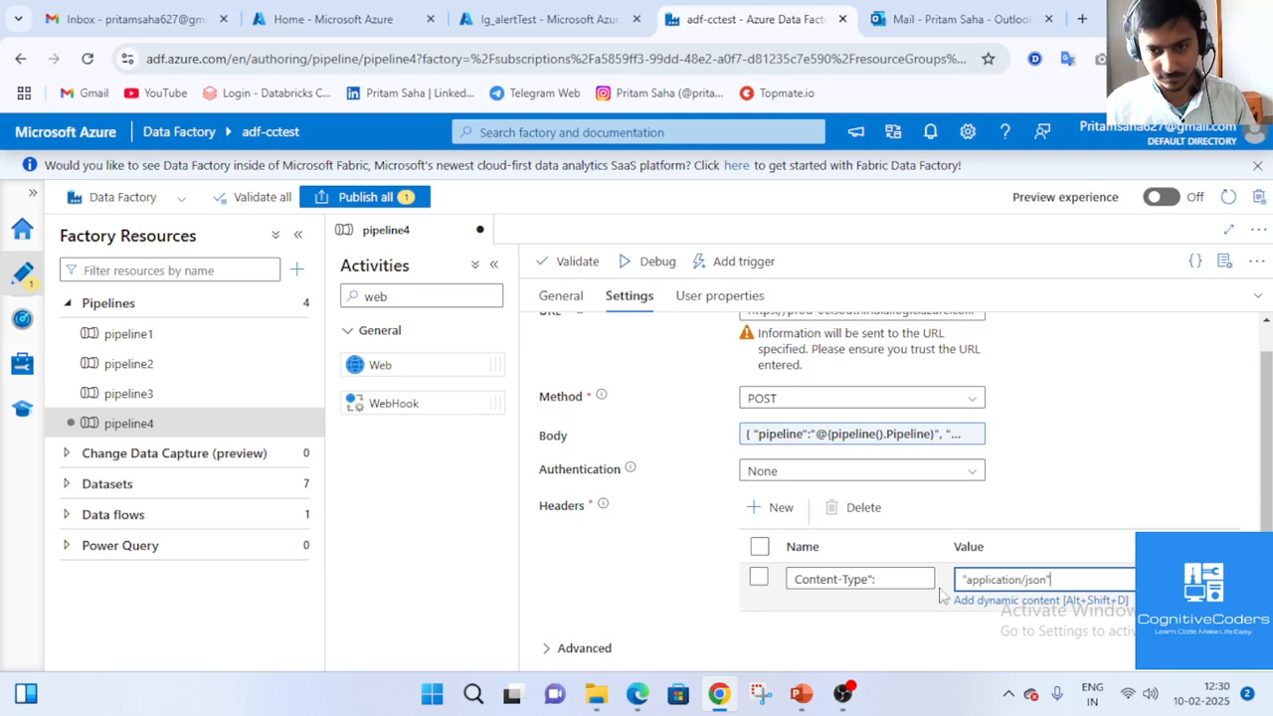
left_click(915, 579)
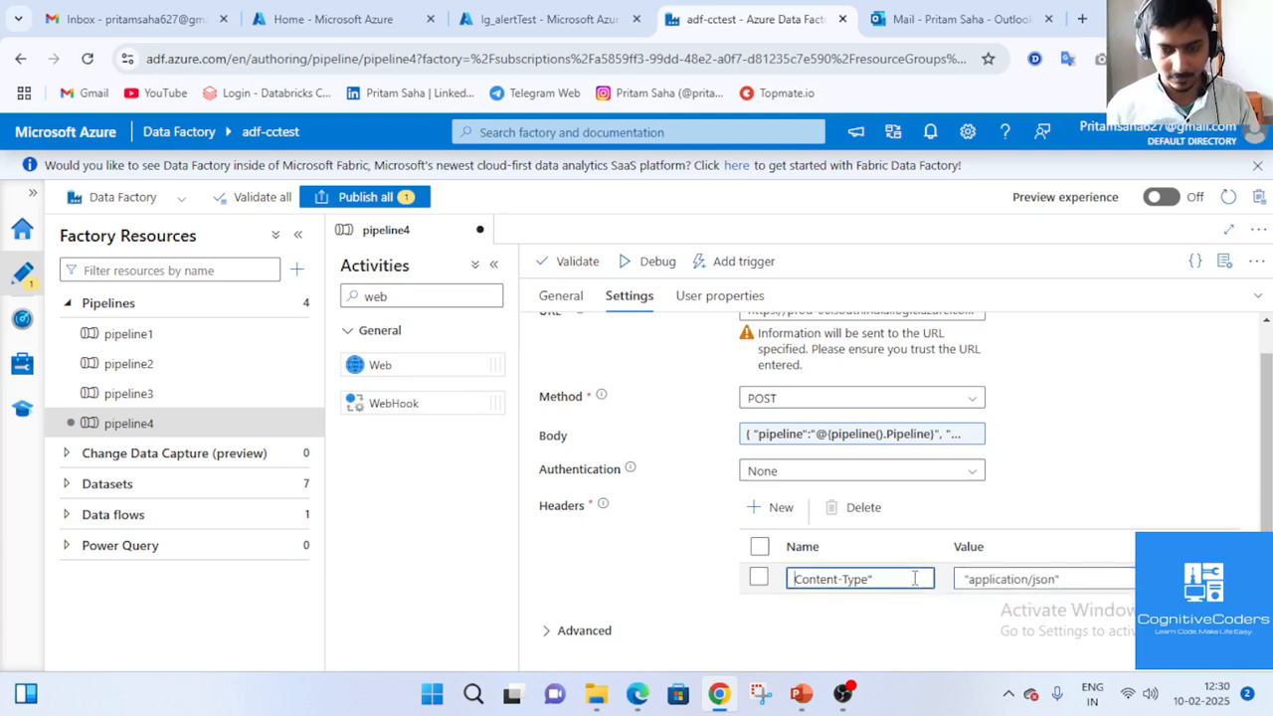
key("Home")
type("\"")
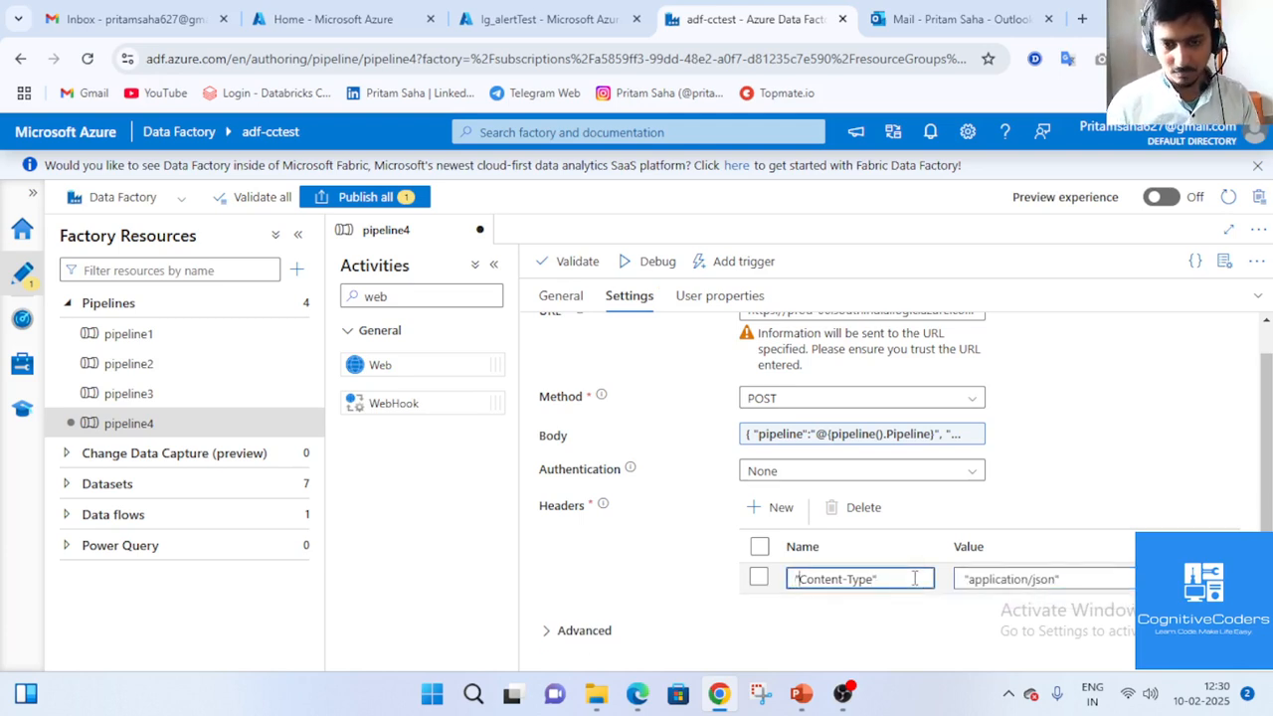
left_click(554, 20)
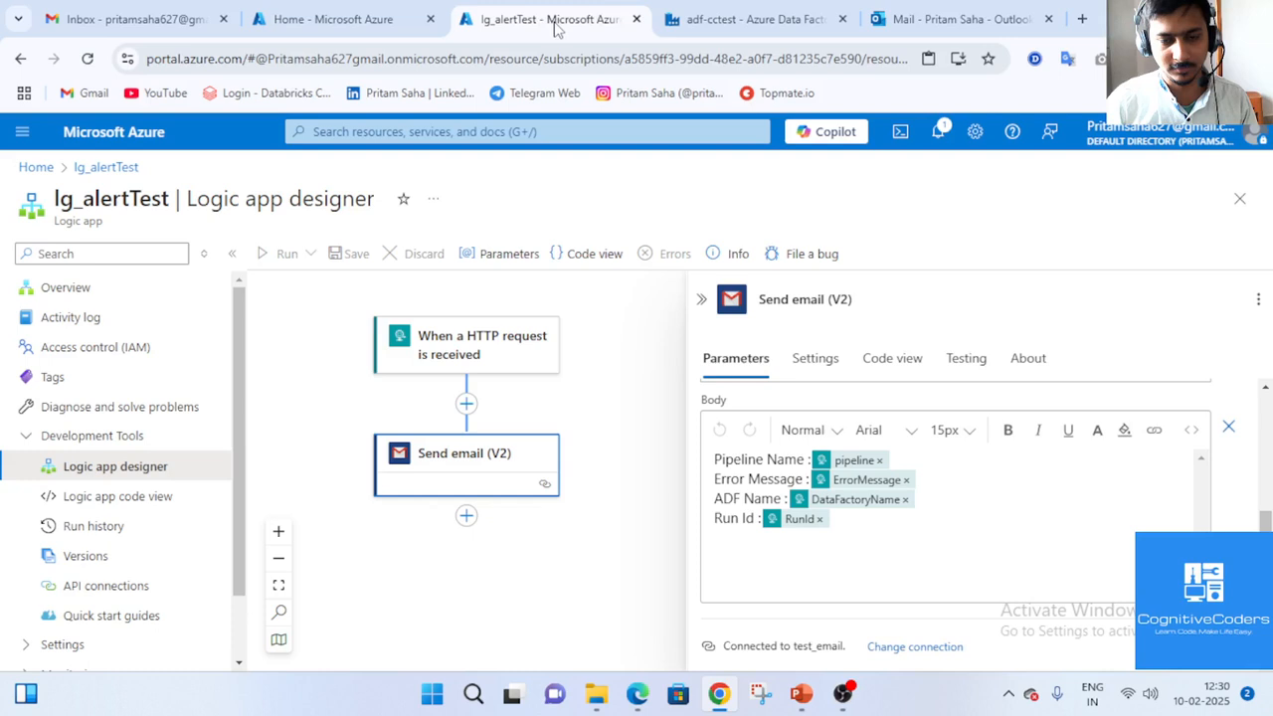
Check the HTTP trigger's expected request fields, then return to pipeline4 in Data Factory.
left_click(484, 343)
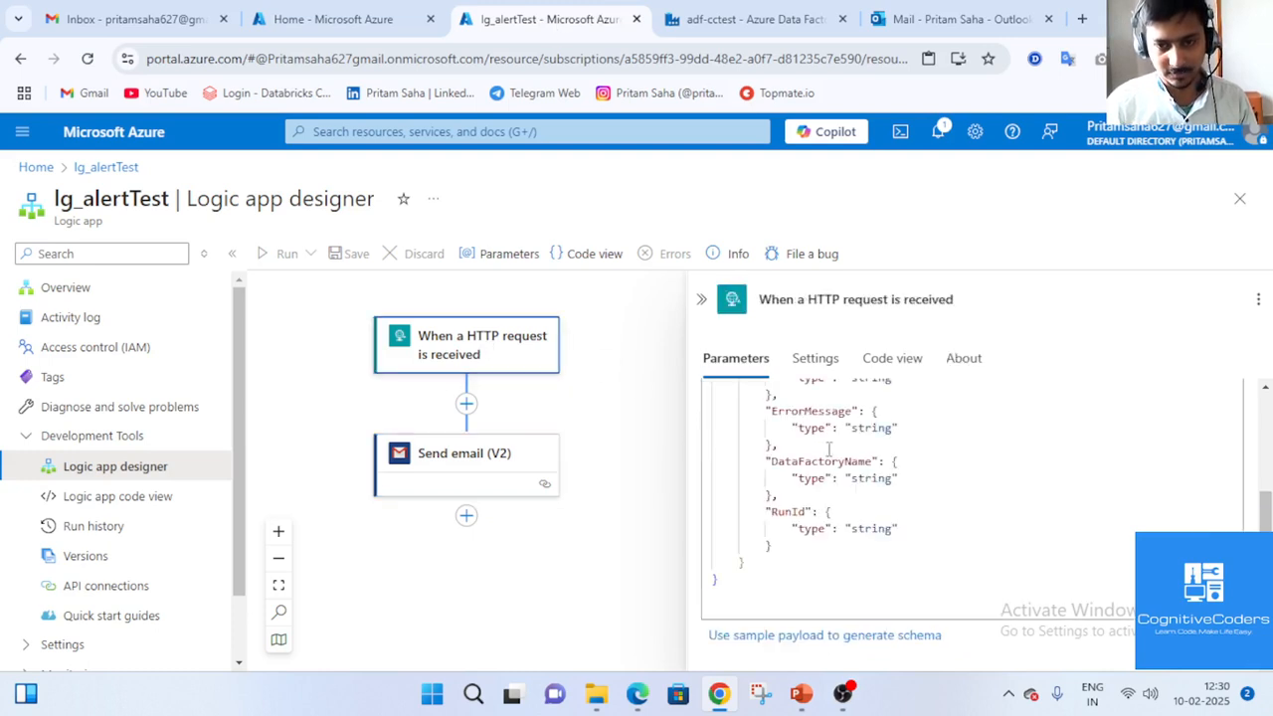
left_click(753, 20)
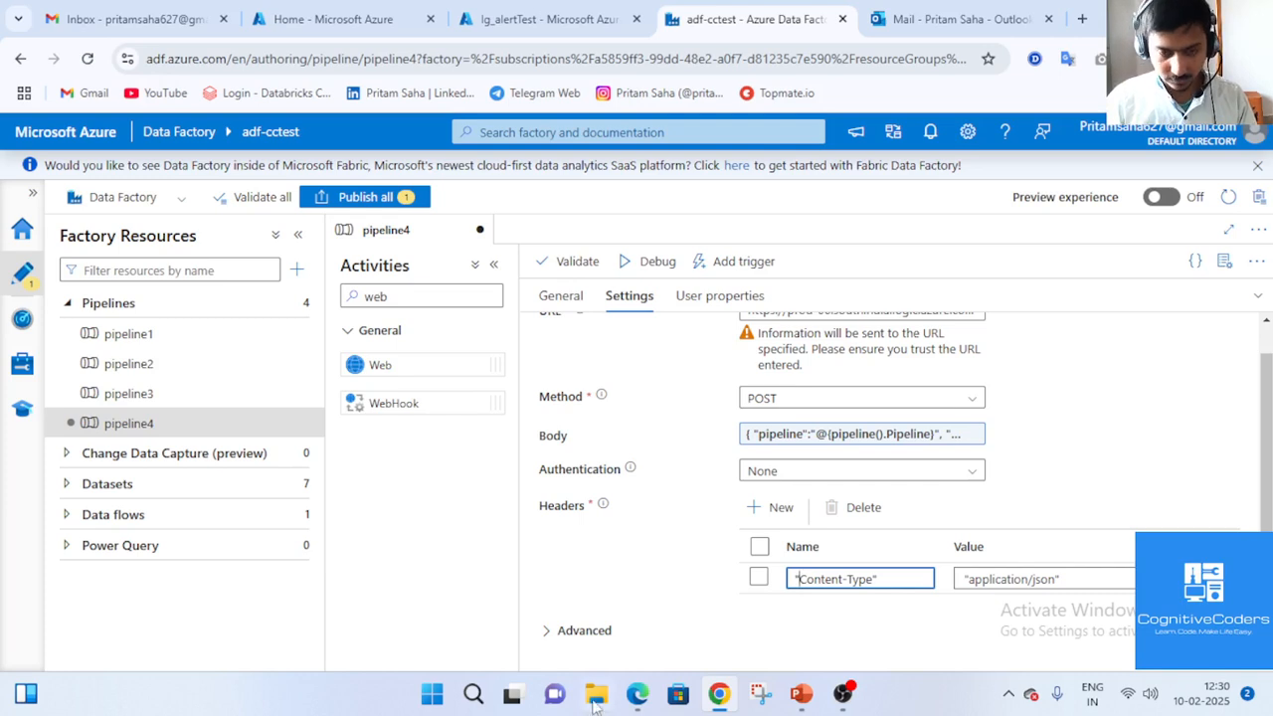
Select Copy data1 and set its source dataset to ds_sinkFolder.
scroll(935, 452, "up", 1)
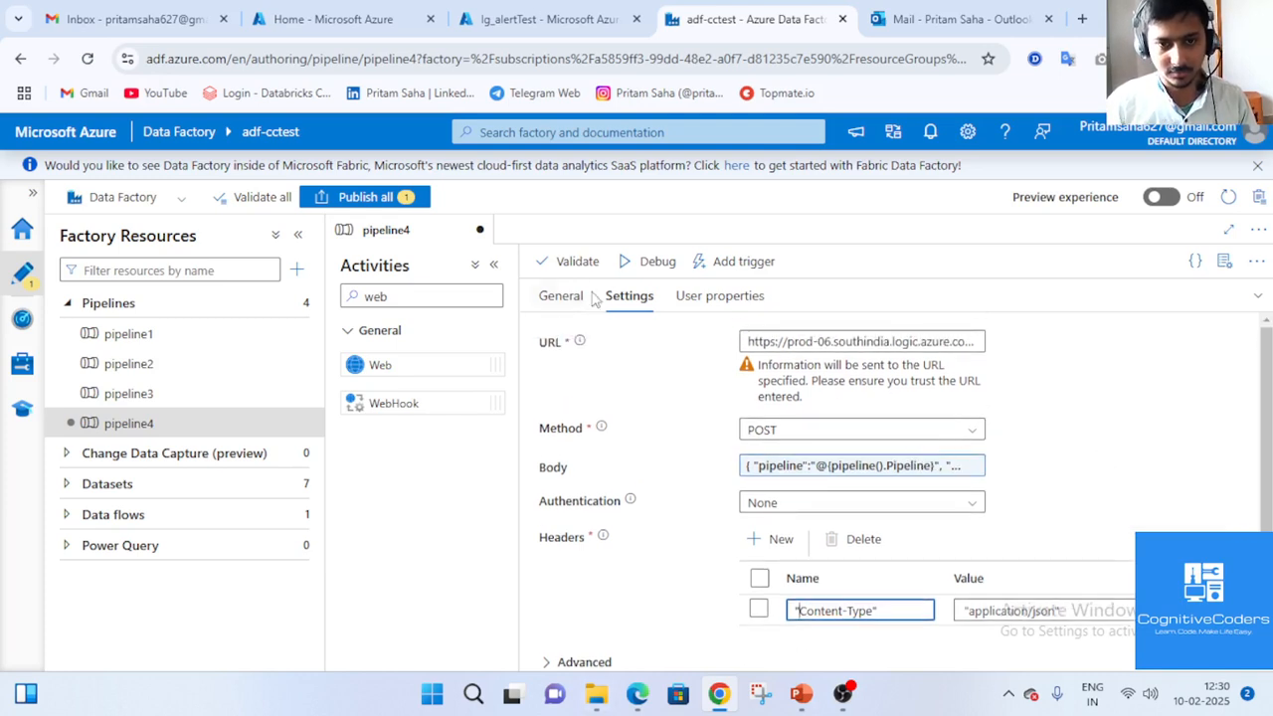
left_click(1243, 296)
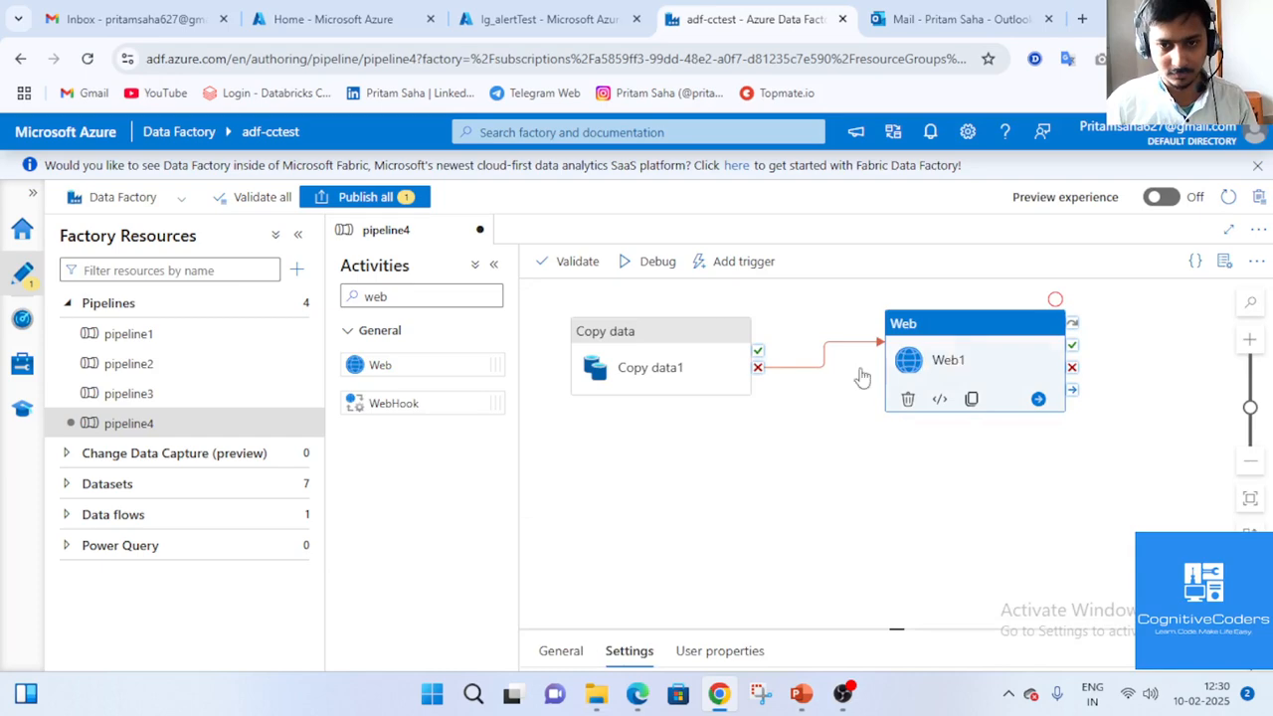
left_click(667, 369)
left_click(1257, 650)
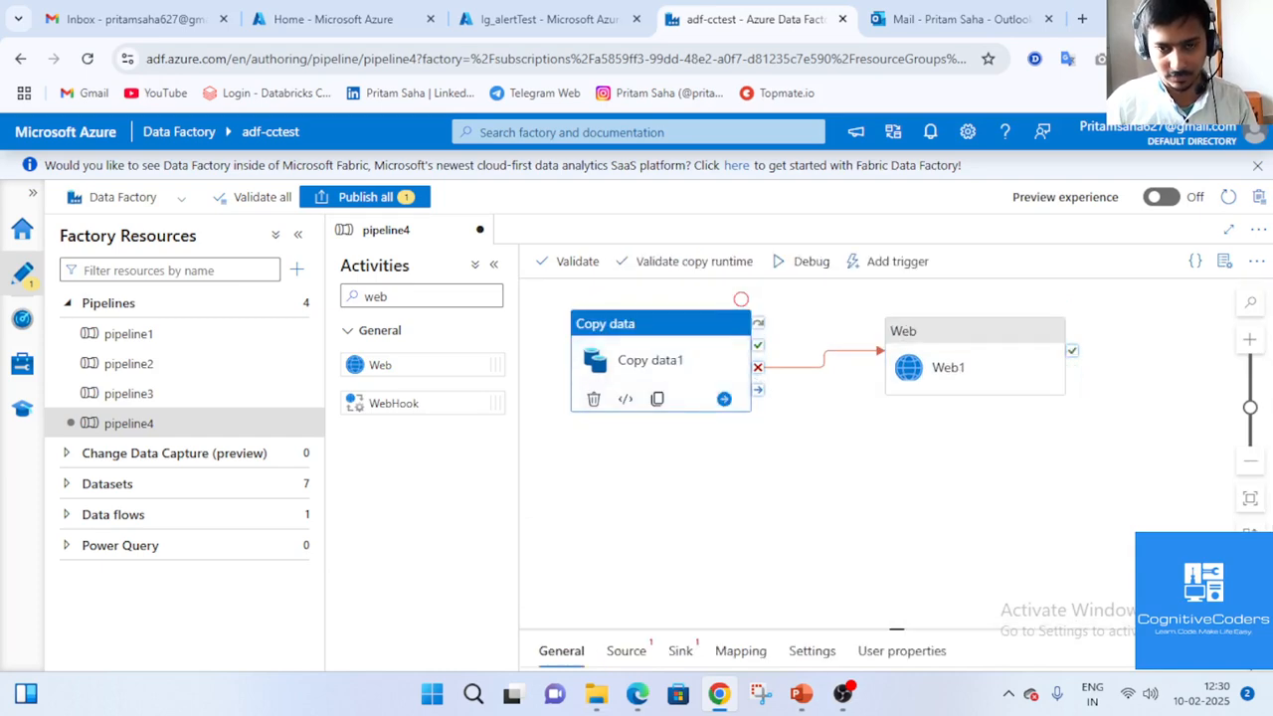
left_click(648, 305)
left_click(771, 355)
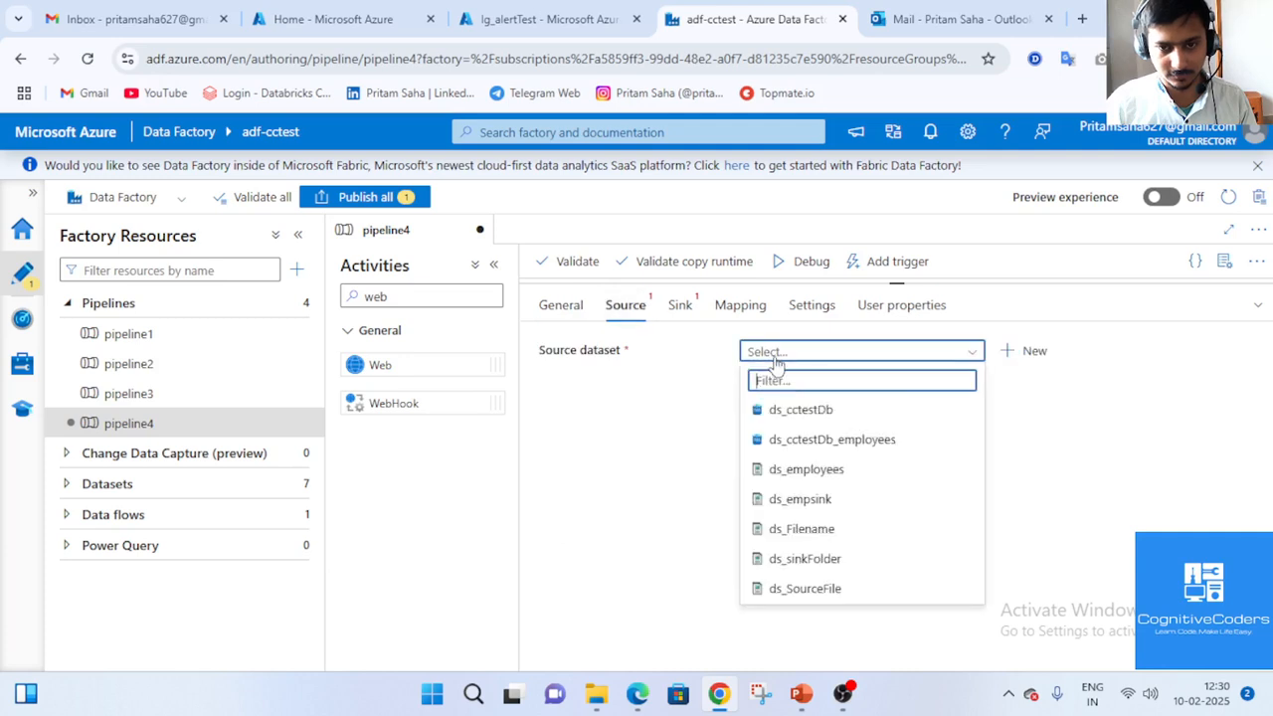
left_click(857, 564)
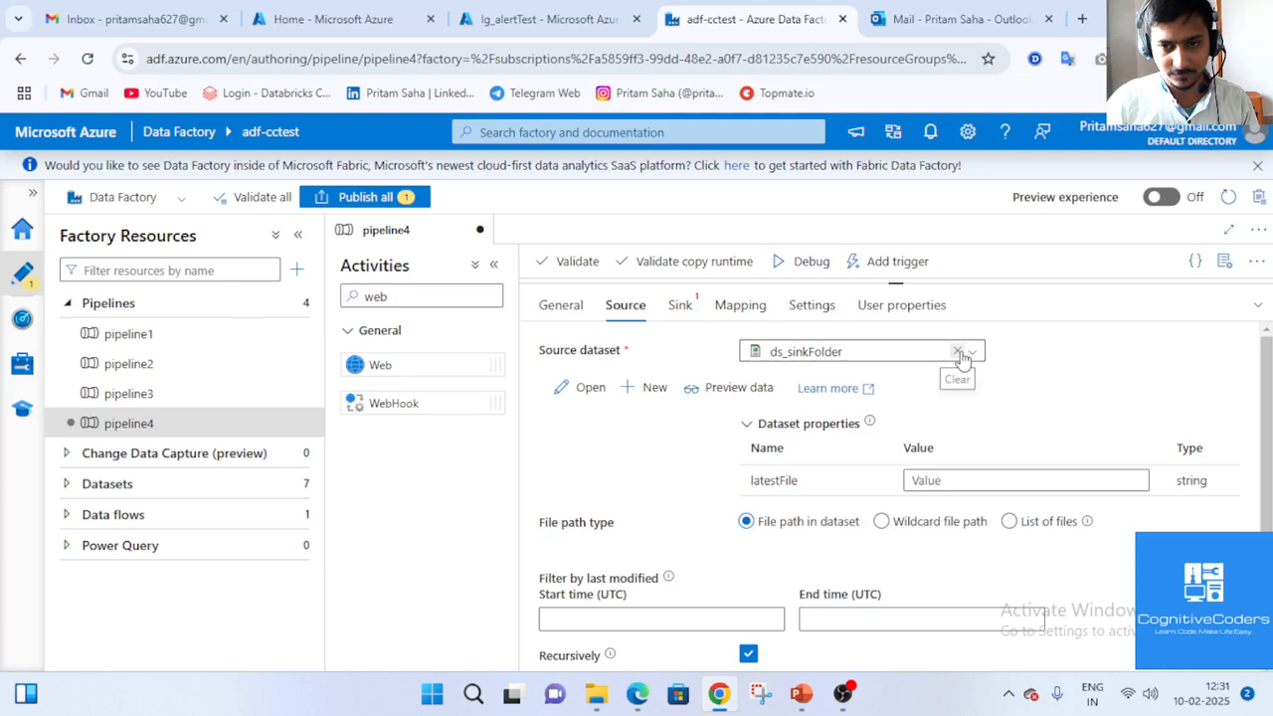
Replace the source dataset, trying ds_SourceFile and settling on ds_Filename.
left_click(963, 353)
left_click(963, 353)
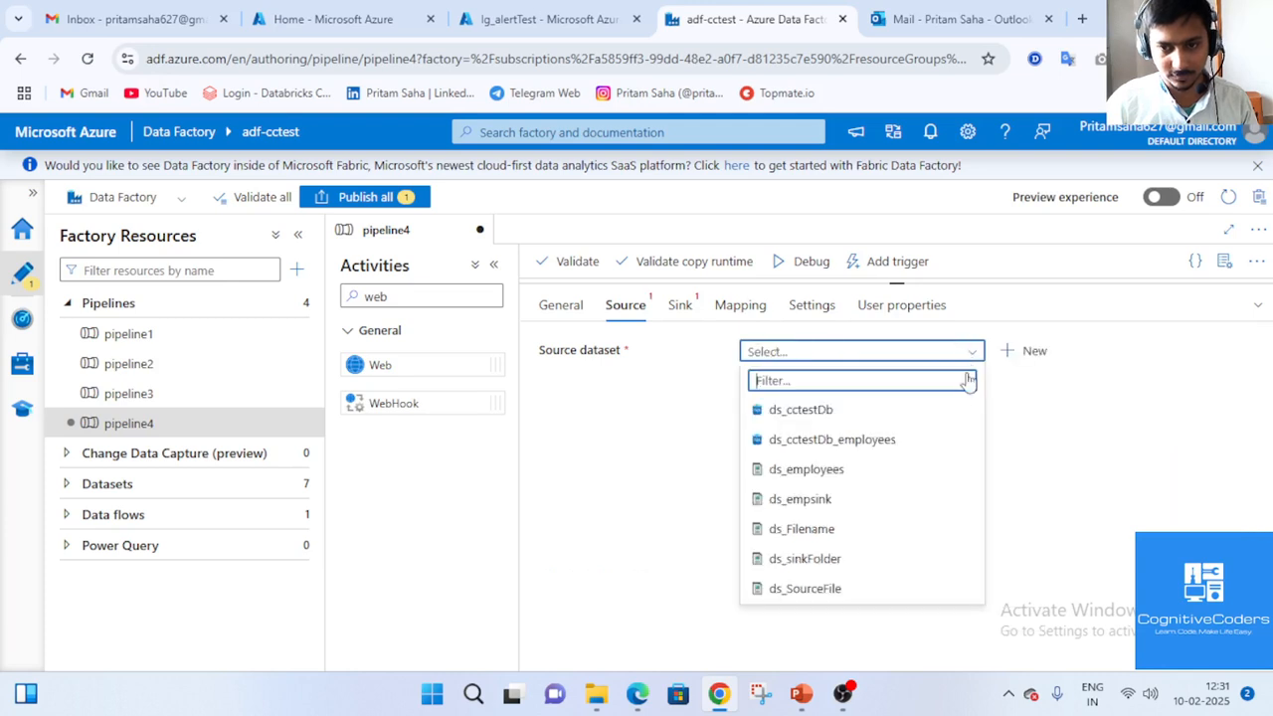
left_click(852, 591)
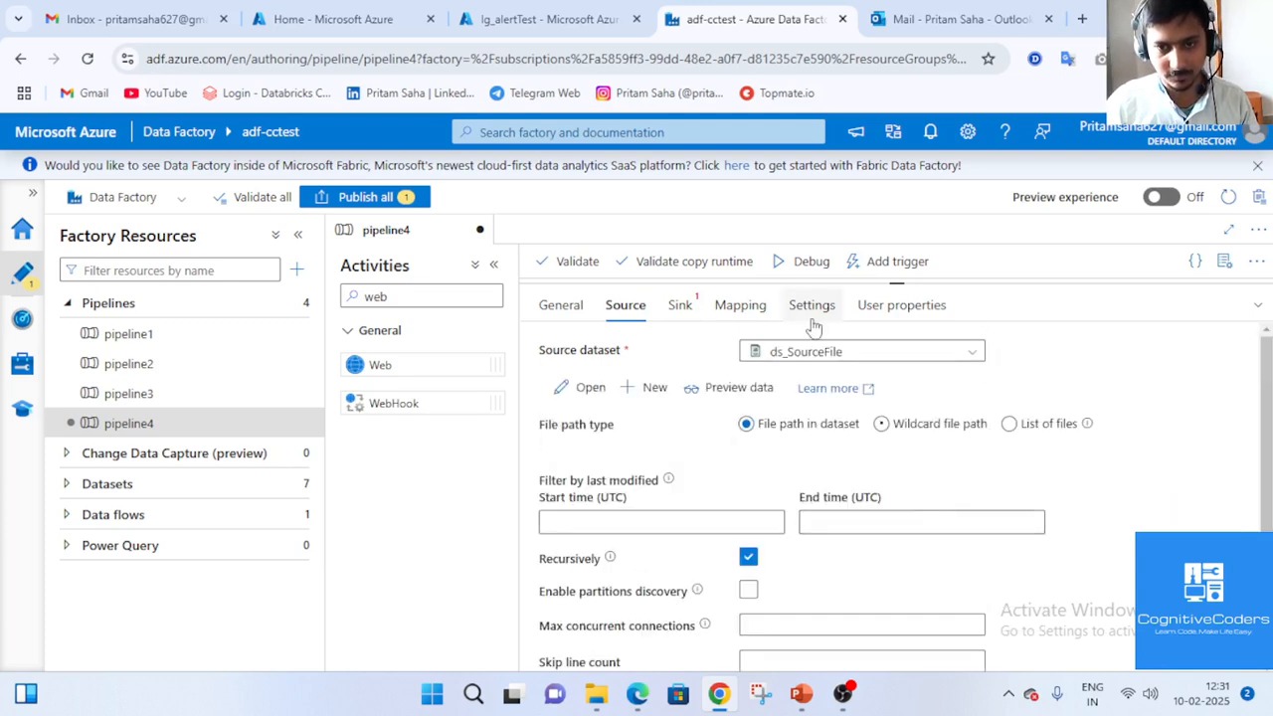
left_click(968, 356)
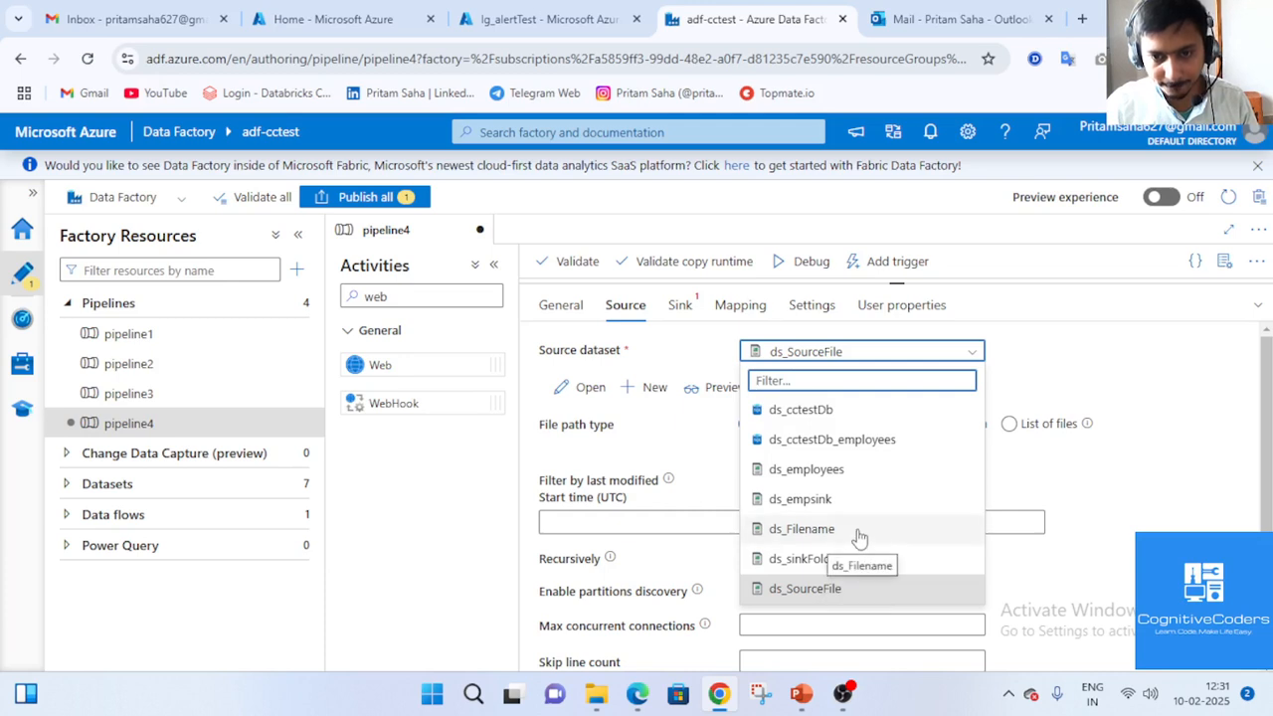
left_click(858, 531)
Enter abc.csv as the Filename property, then switch to the Azure portal home.
left_click(935, 482)
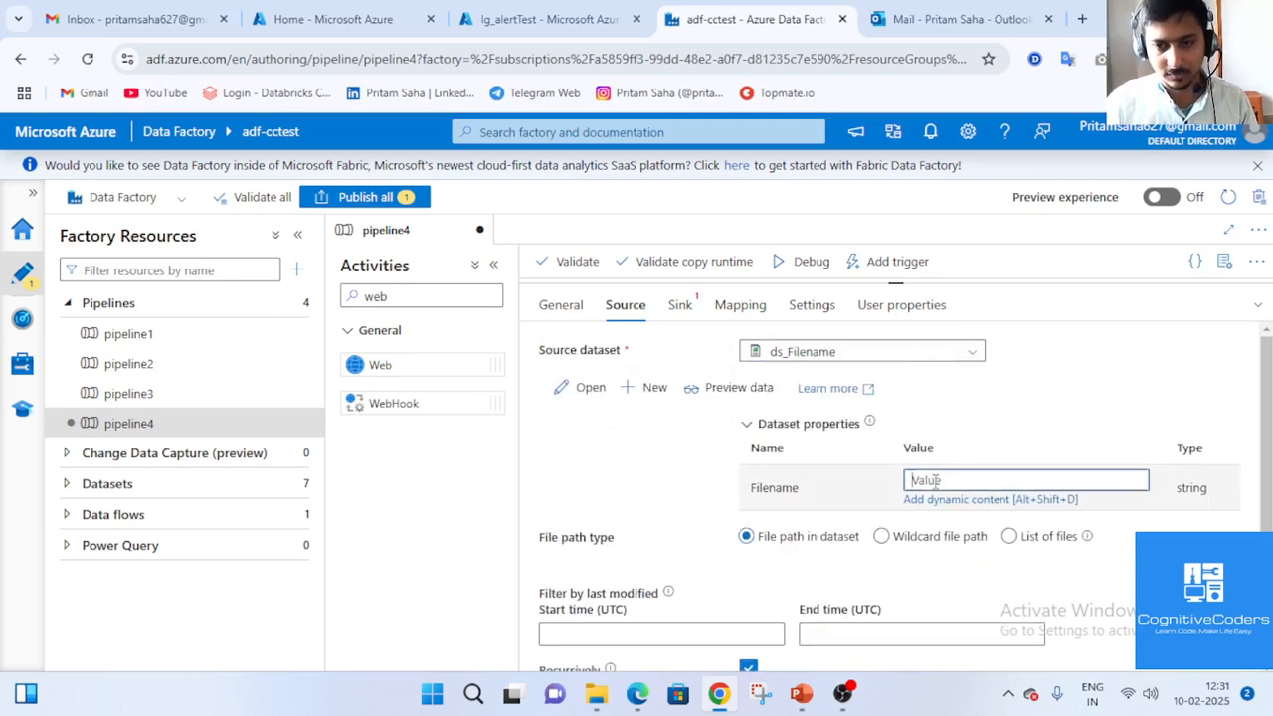
type("abc.csv")
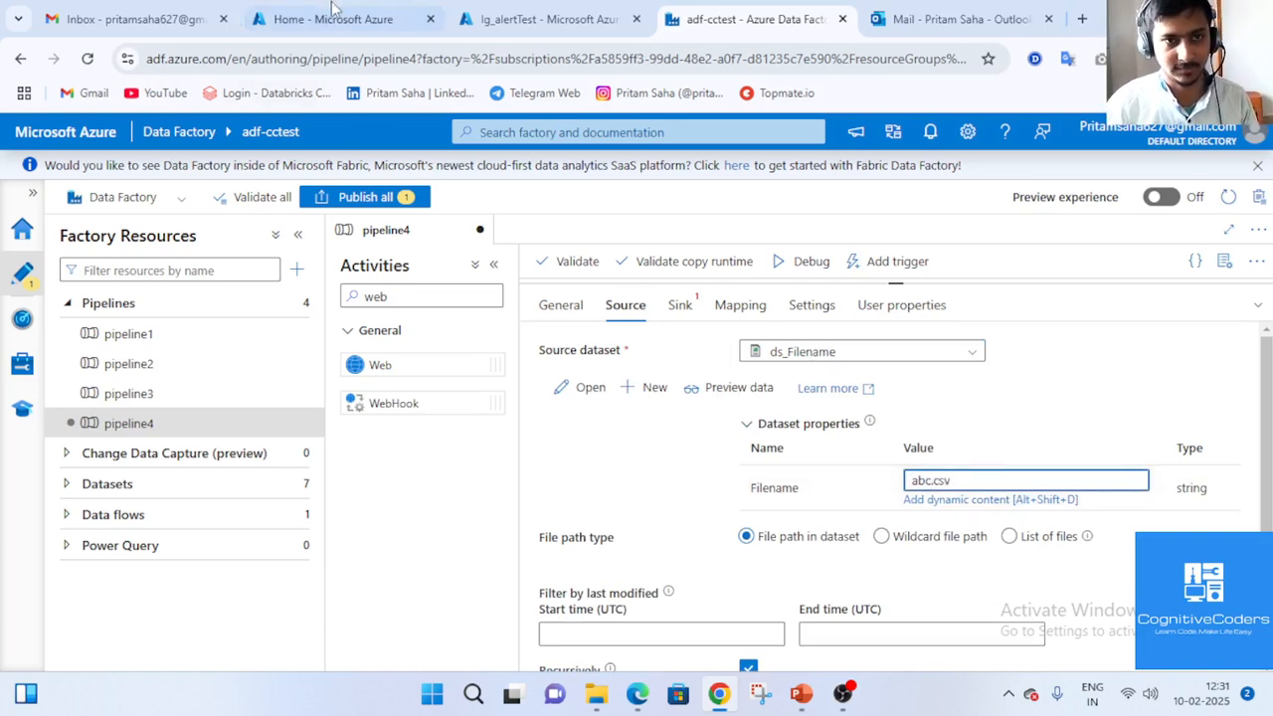
left_click(334, 19)
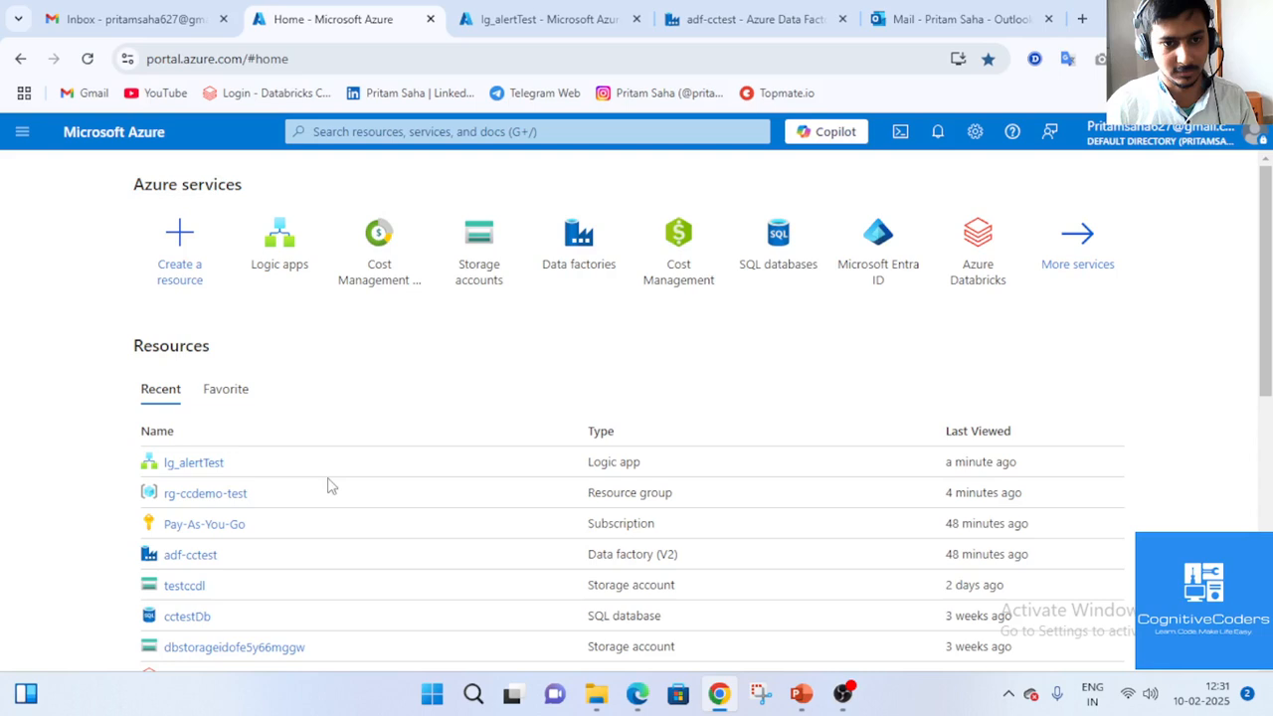
Check the files in testccdl's demo/source folder, then return to the Data Factory tab.
left_click(189, 586)
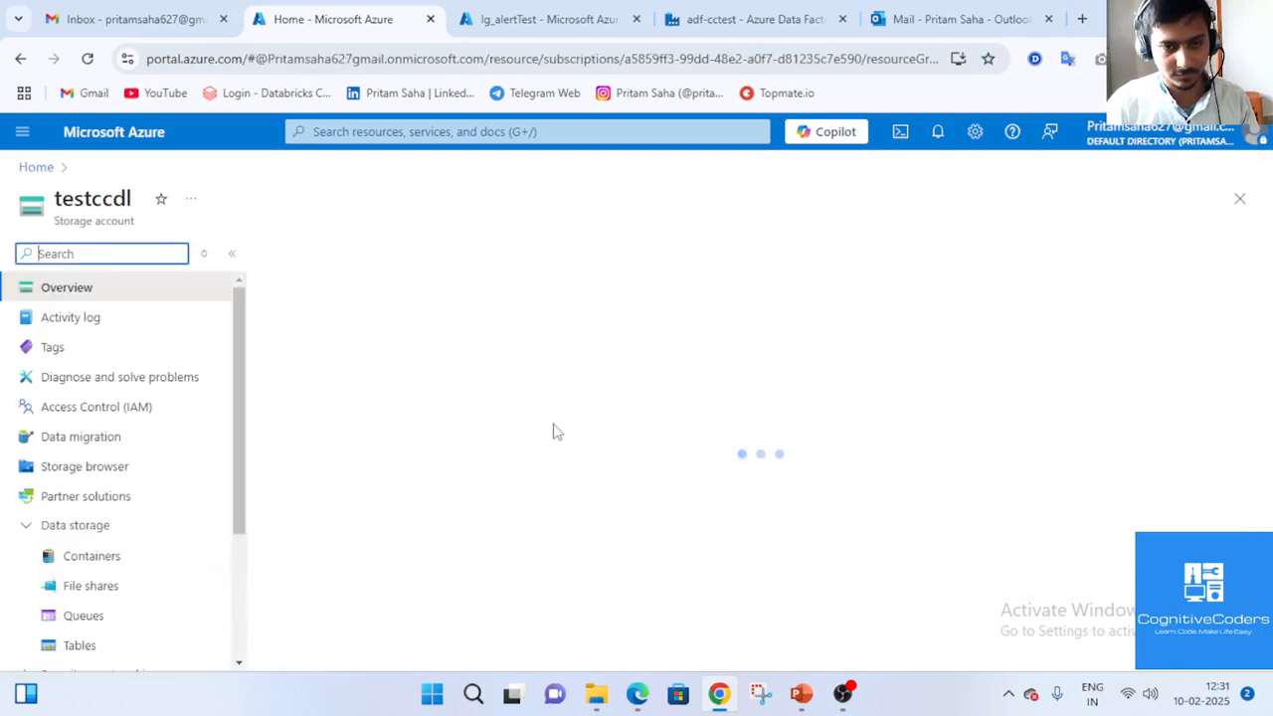
left_click(130, 560)
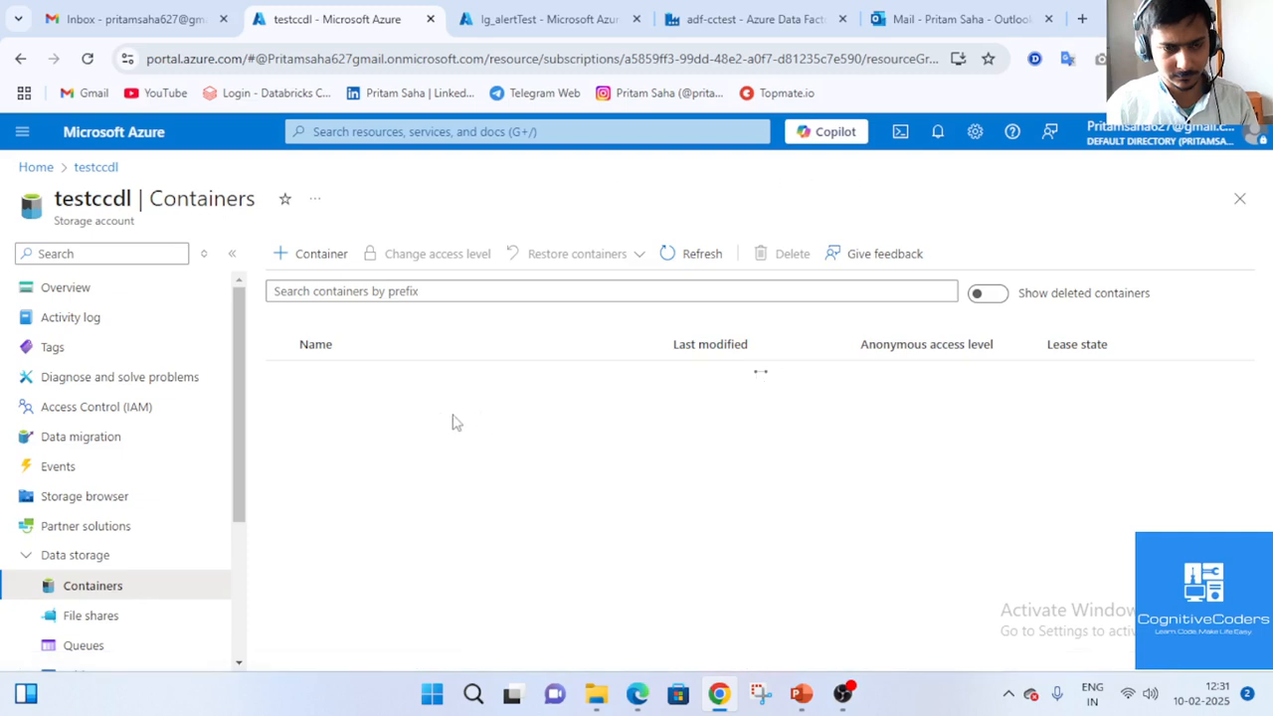
left_click(331, 410)
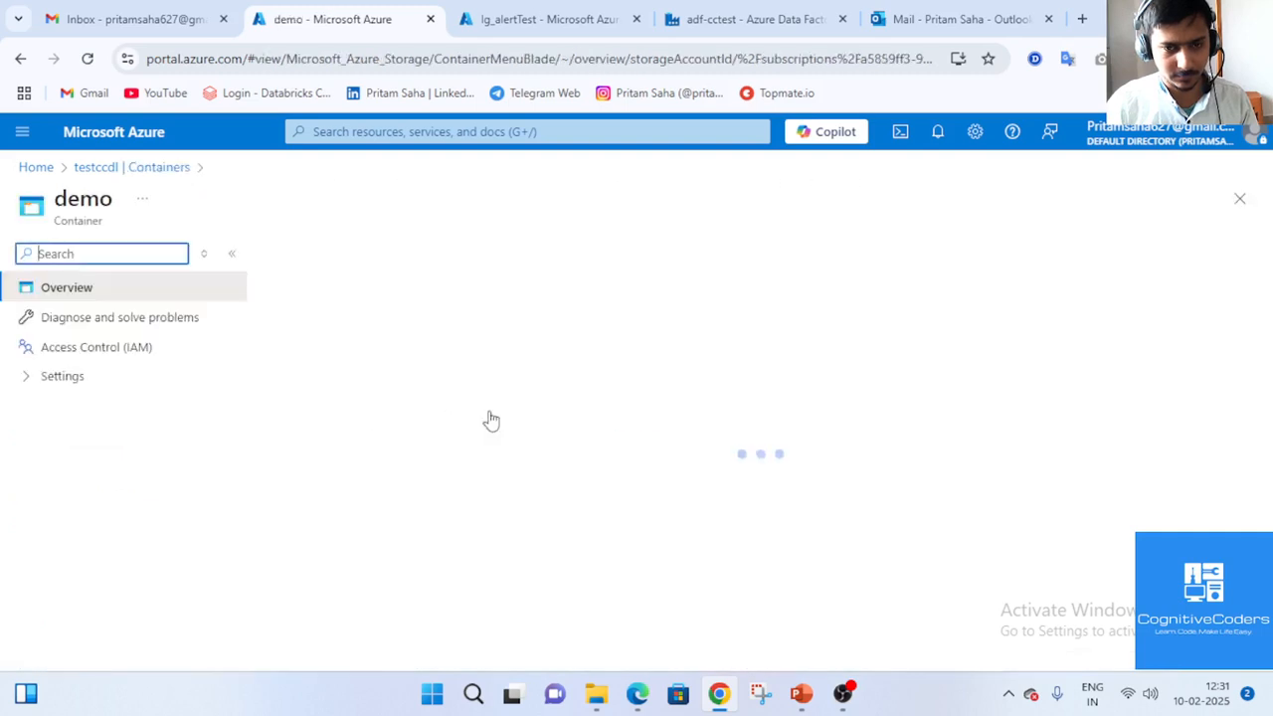
left_click(333, 449)
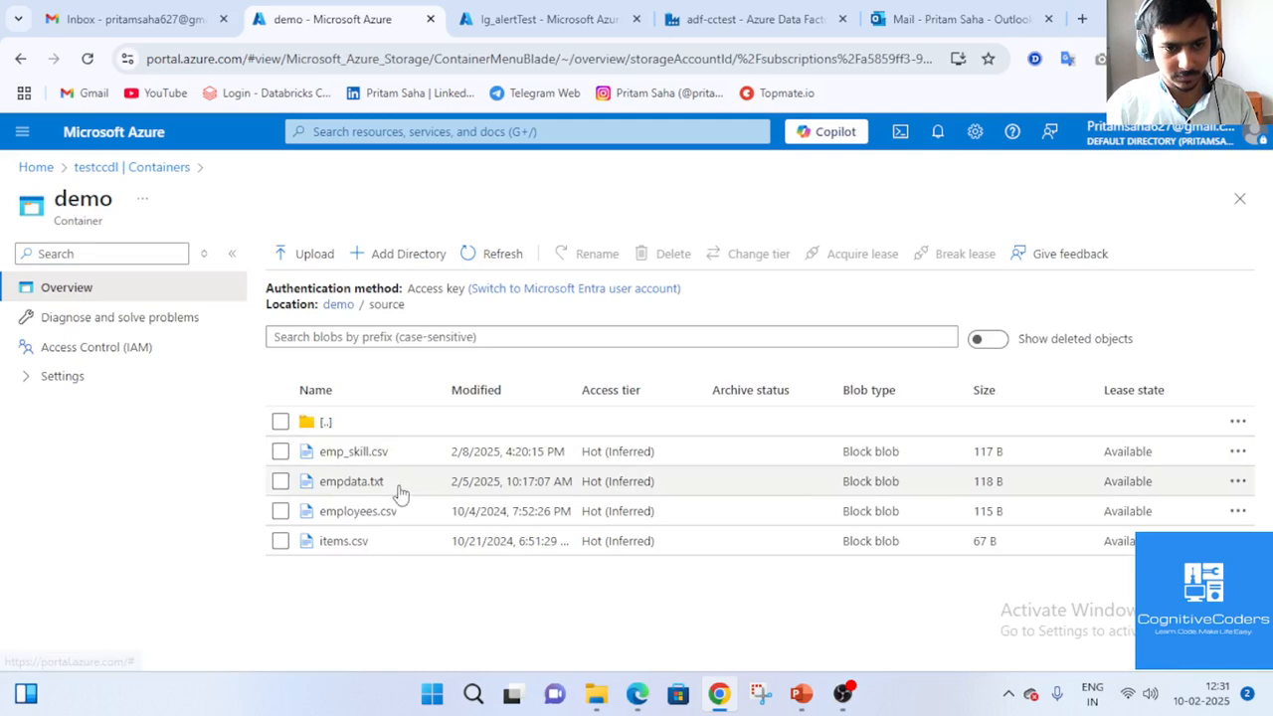
left_click(609, 12)
left_click(748, 19)
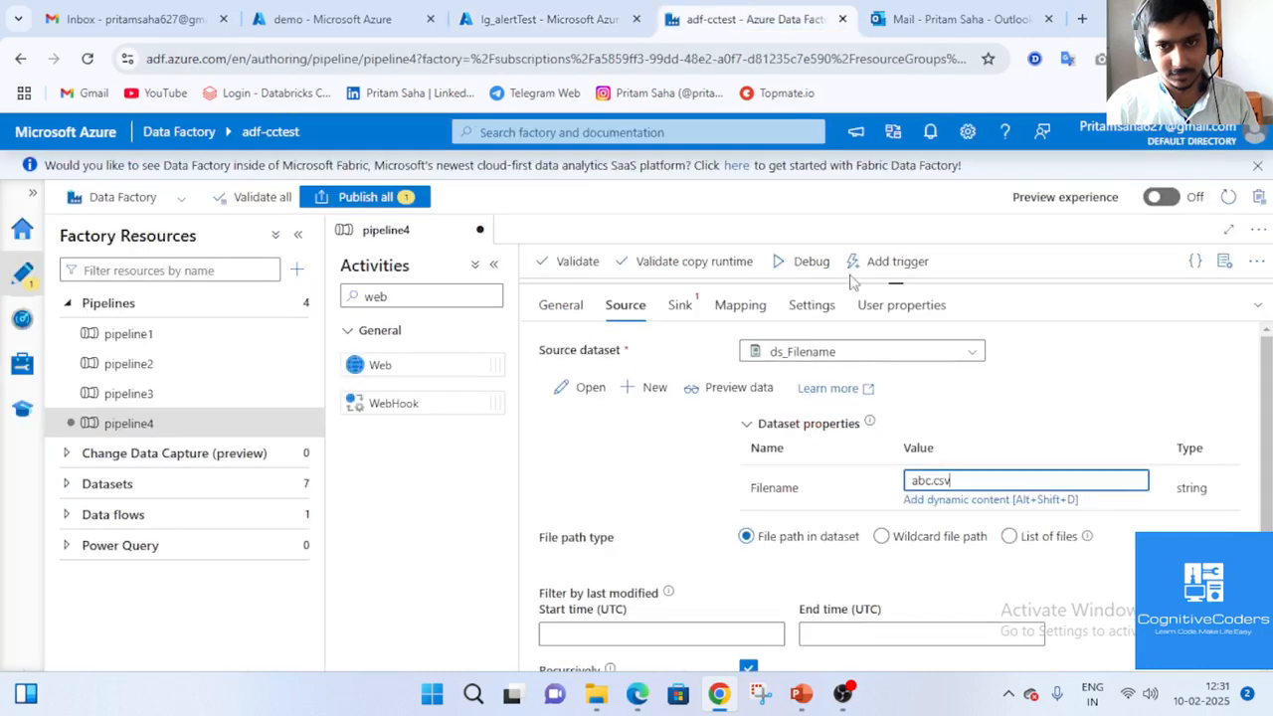
Set Copy data1's sink dataset to ds_empsink and start a debug run of pipeline4.
left_click(679, 305)
left_click(819, 352)
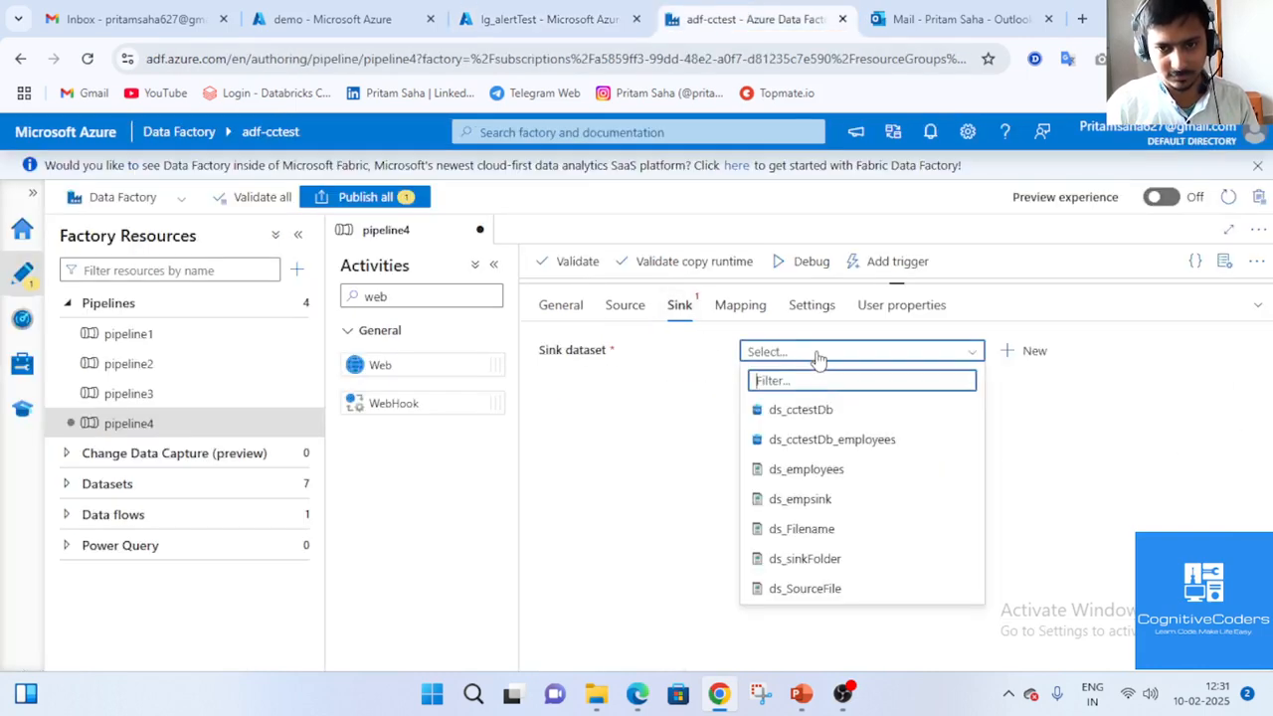
left_click(844, 500)
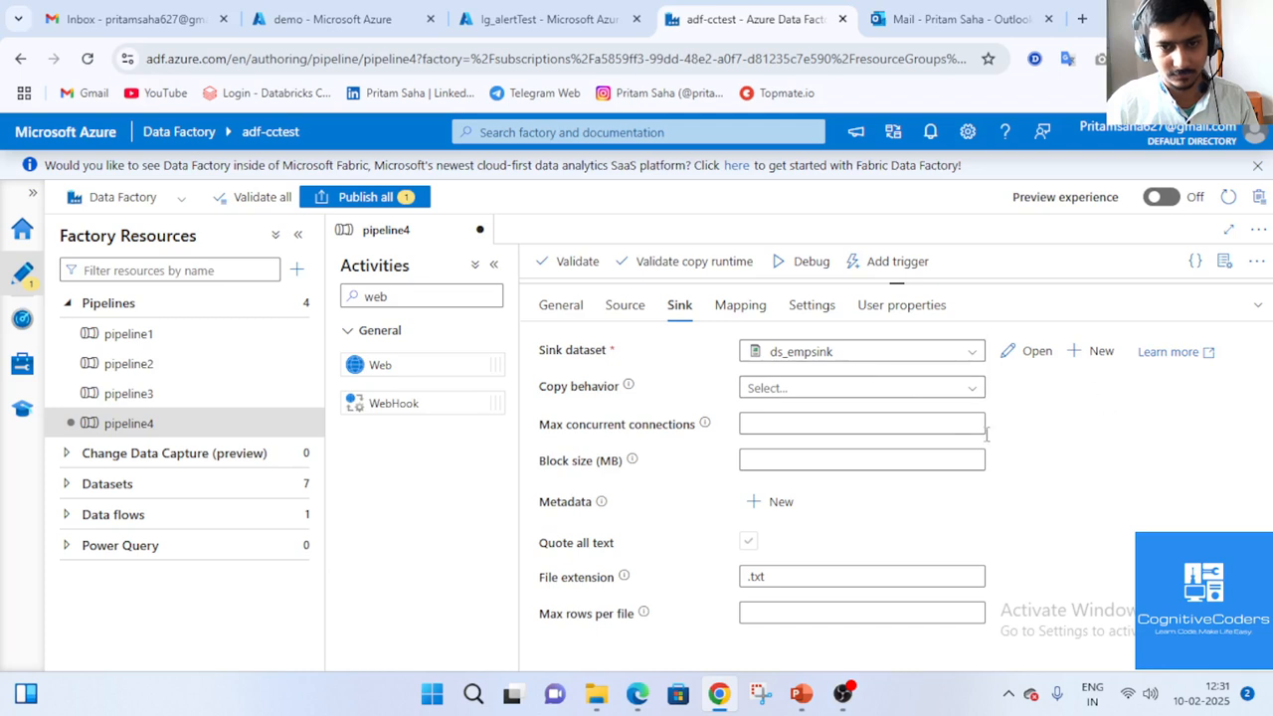
left_click(626, 305)
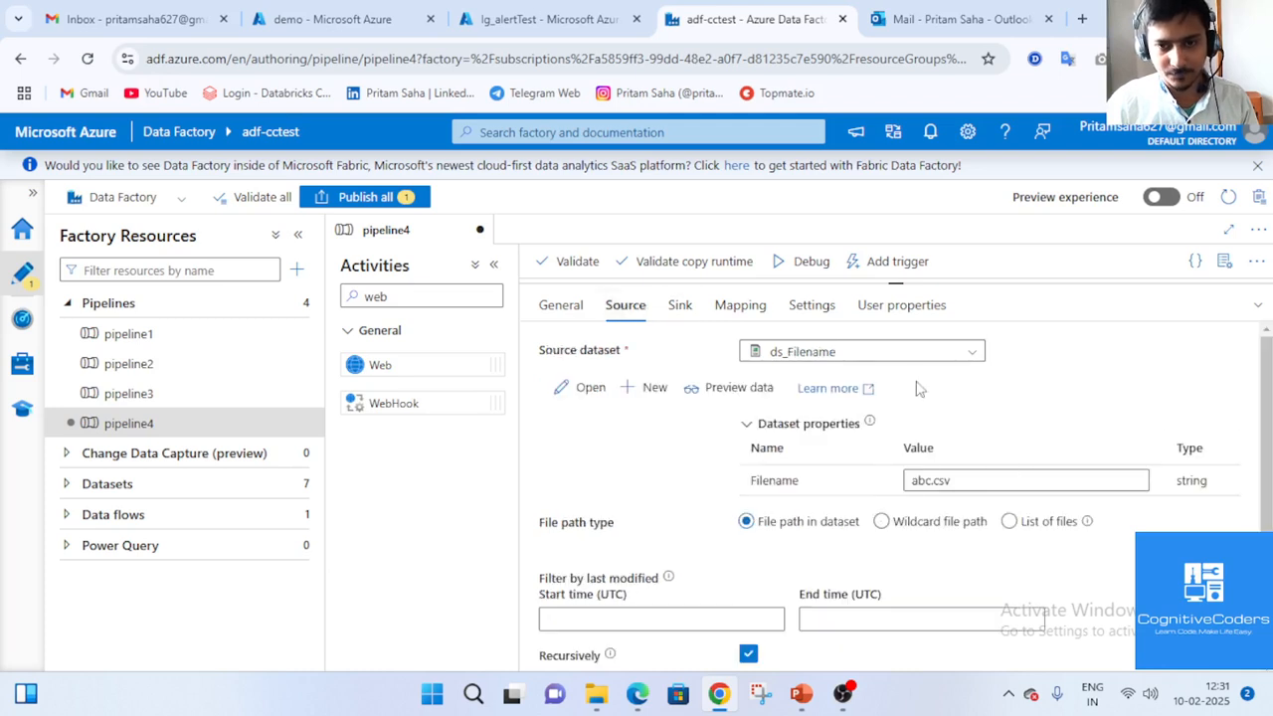
left_click(1205, 305)
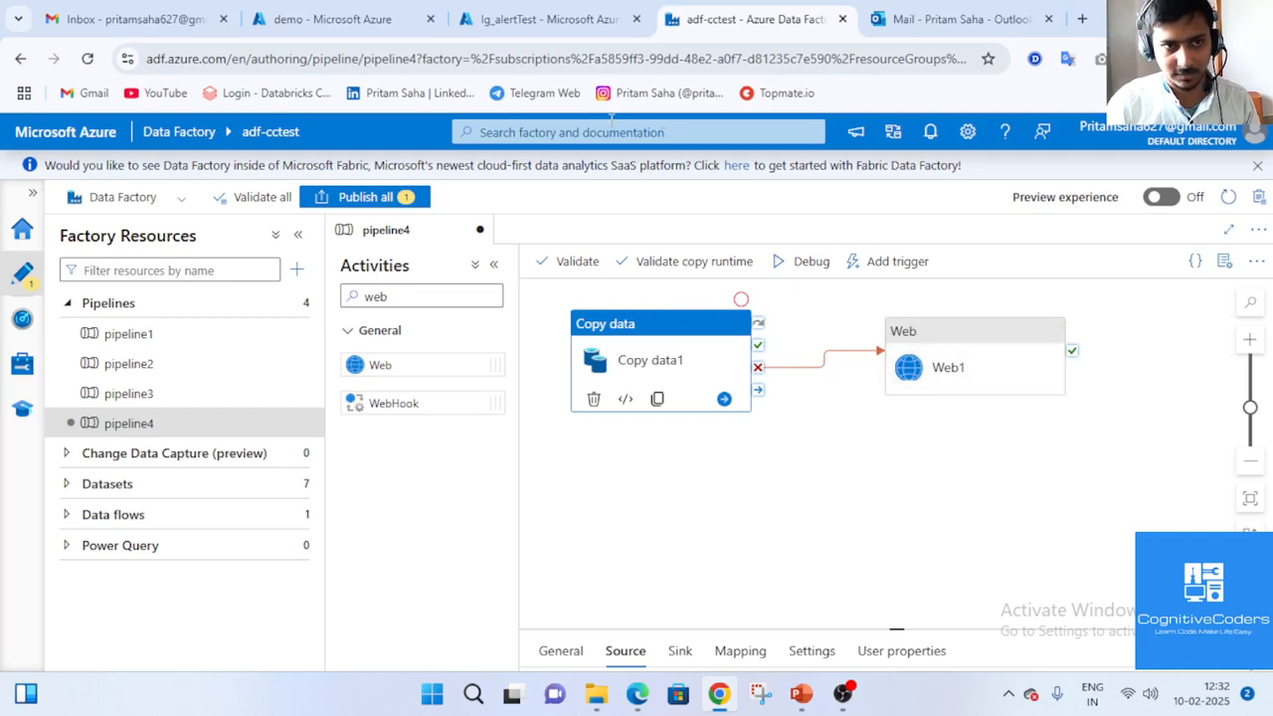
left_click(808, 261)
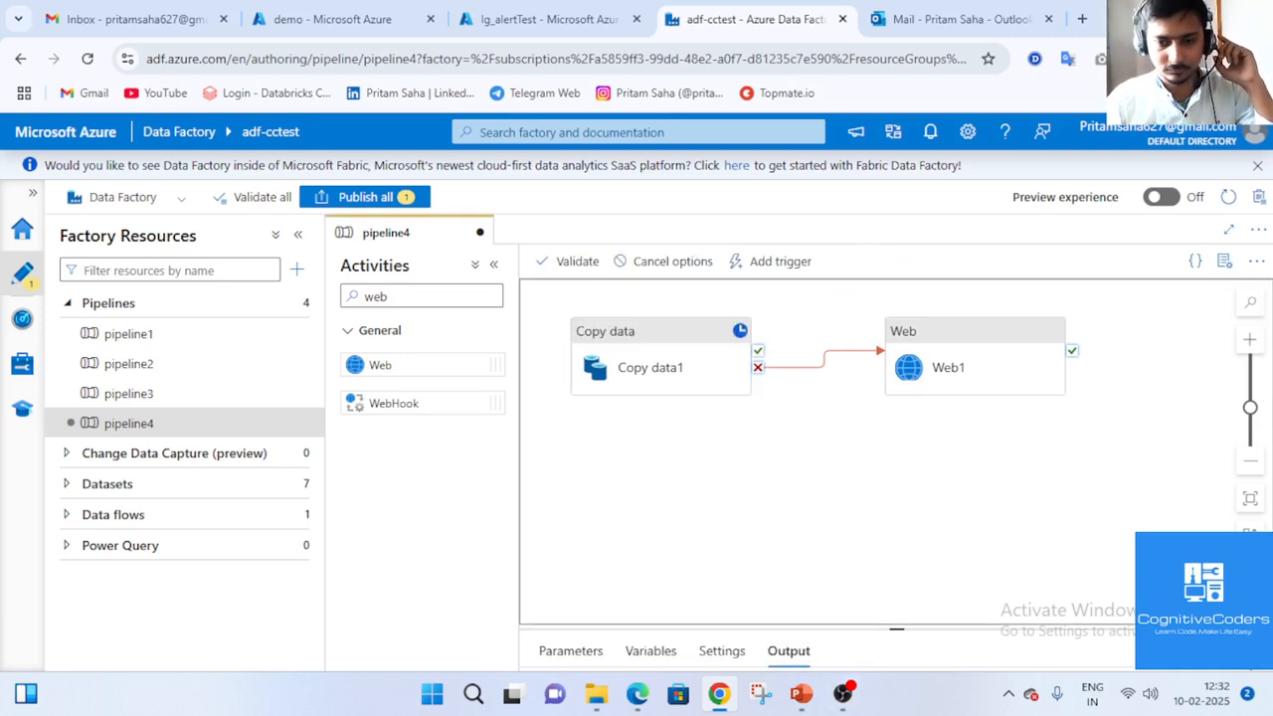
Watch the pipeline4 debug run until Copy data1 (14s) and Web1 (3s) both show Failed.
mouse_move(847, 698)
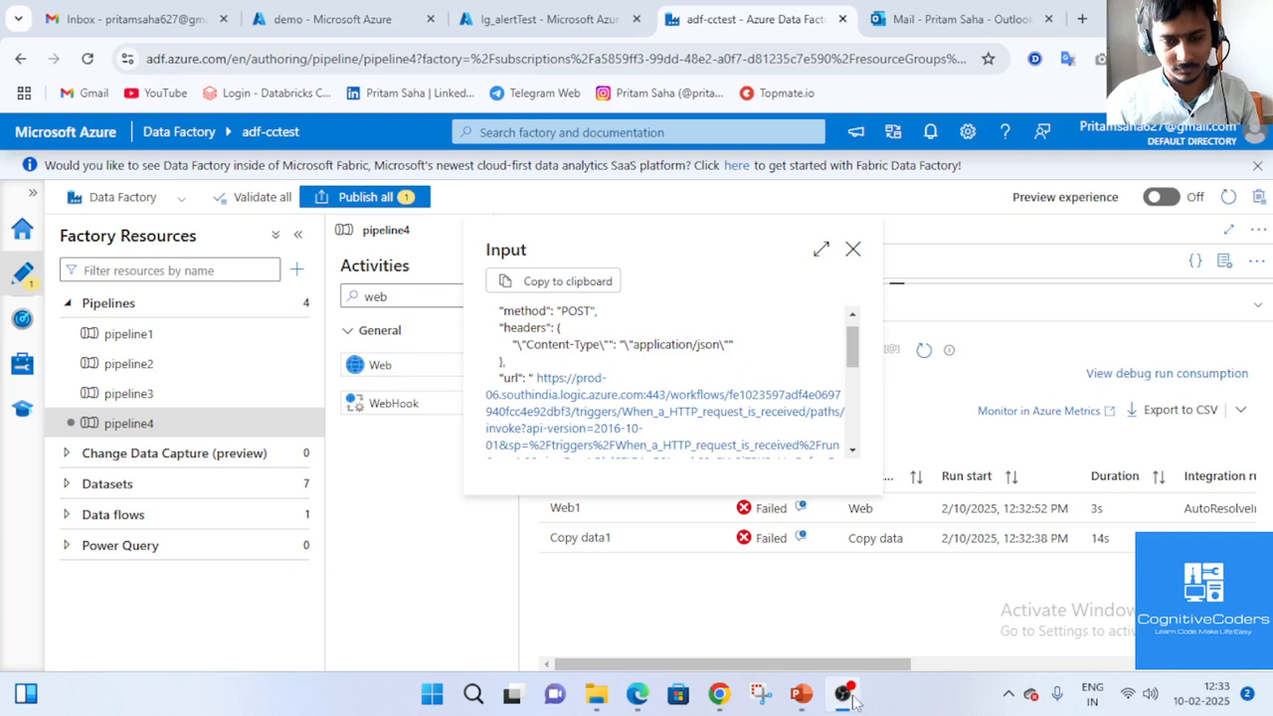
left_click(852, 698)
left_click(627, 553)
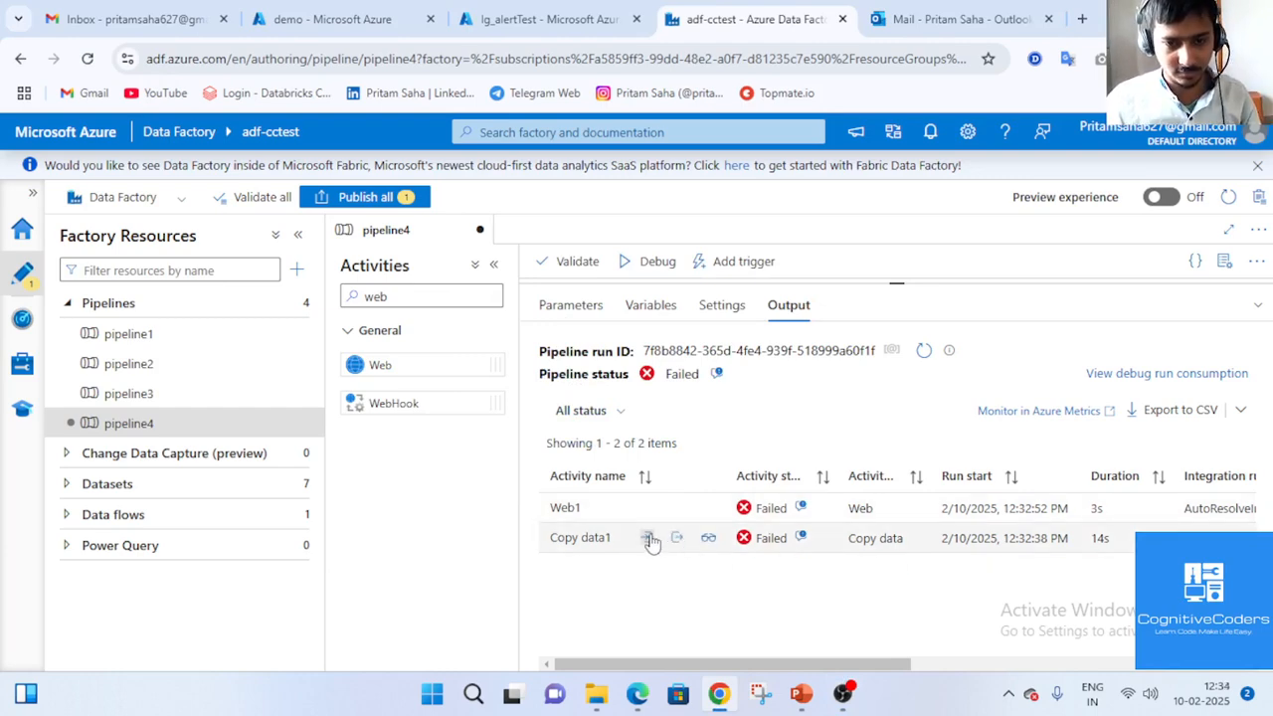
Review Copy data1's input and output JSON in the run Output.
left_click(648, 538)
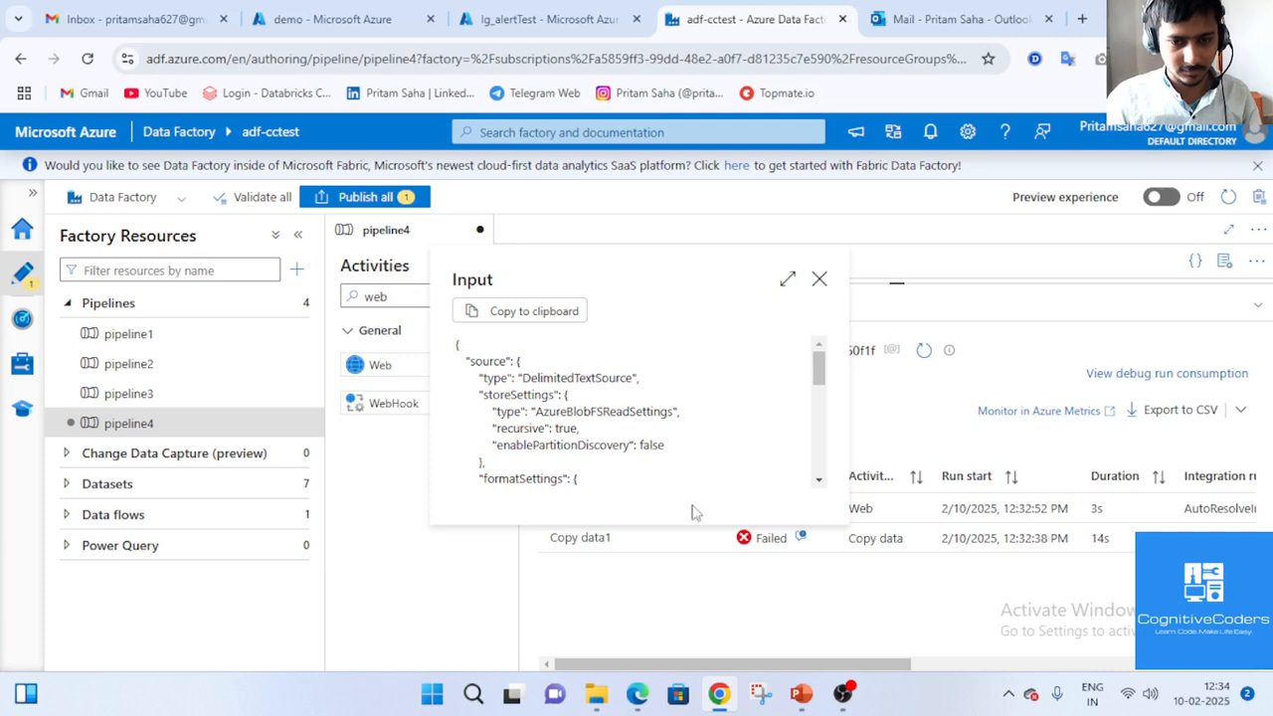
left_click(684, 547)
left_click(672, 538)
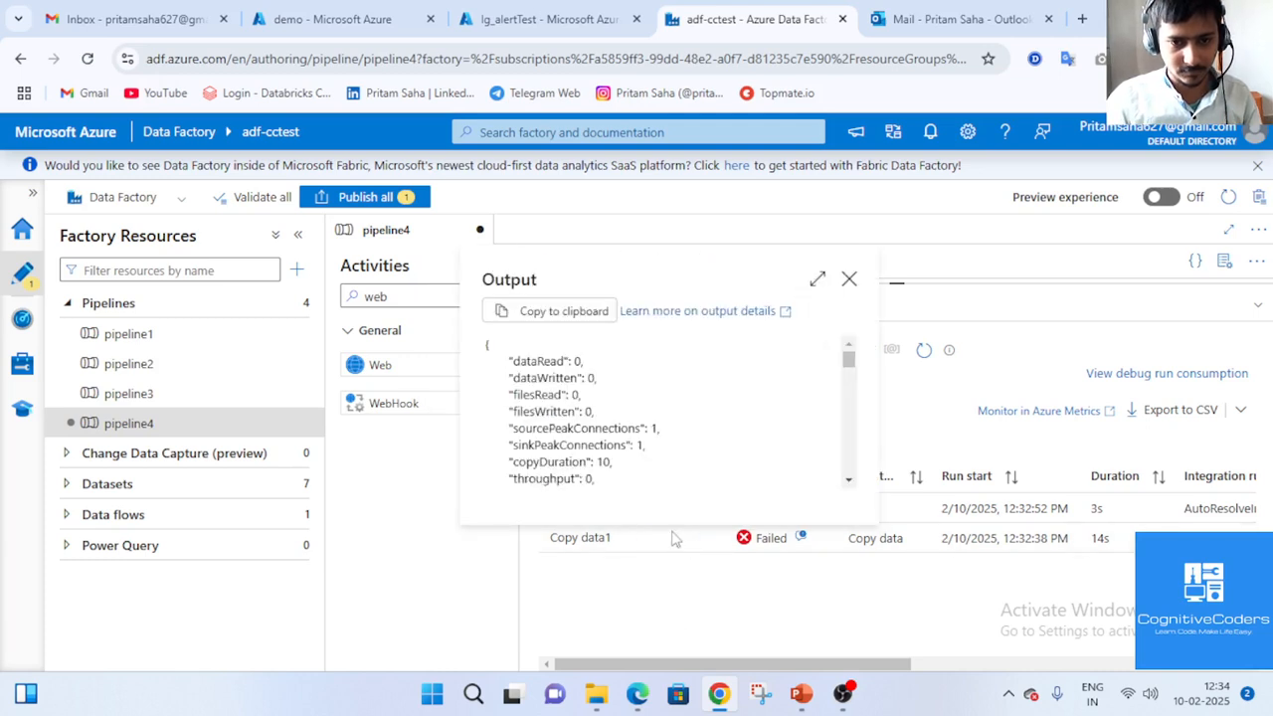
left_click(702, 595)
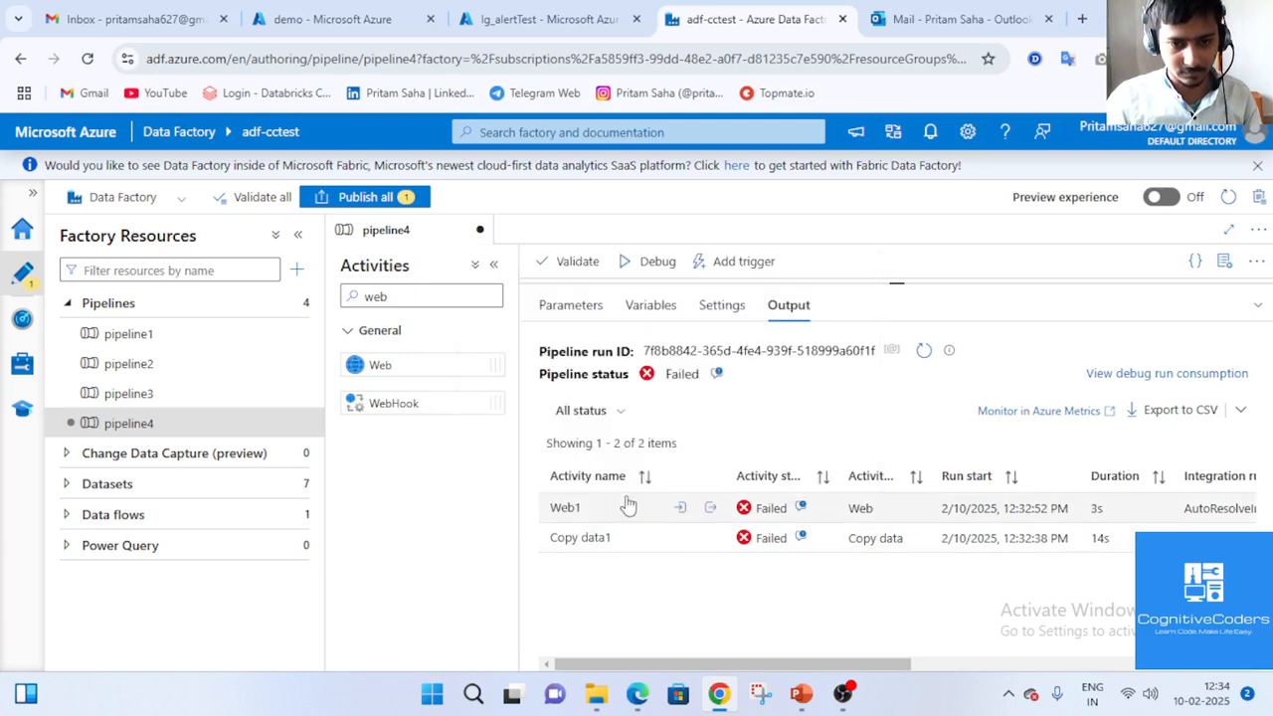
Inspect Web1's input body for the file-not-found error message, then its output JSON.
left_click(676, 513)
scroll(629, 383, "down", 10)
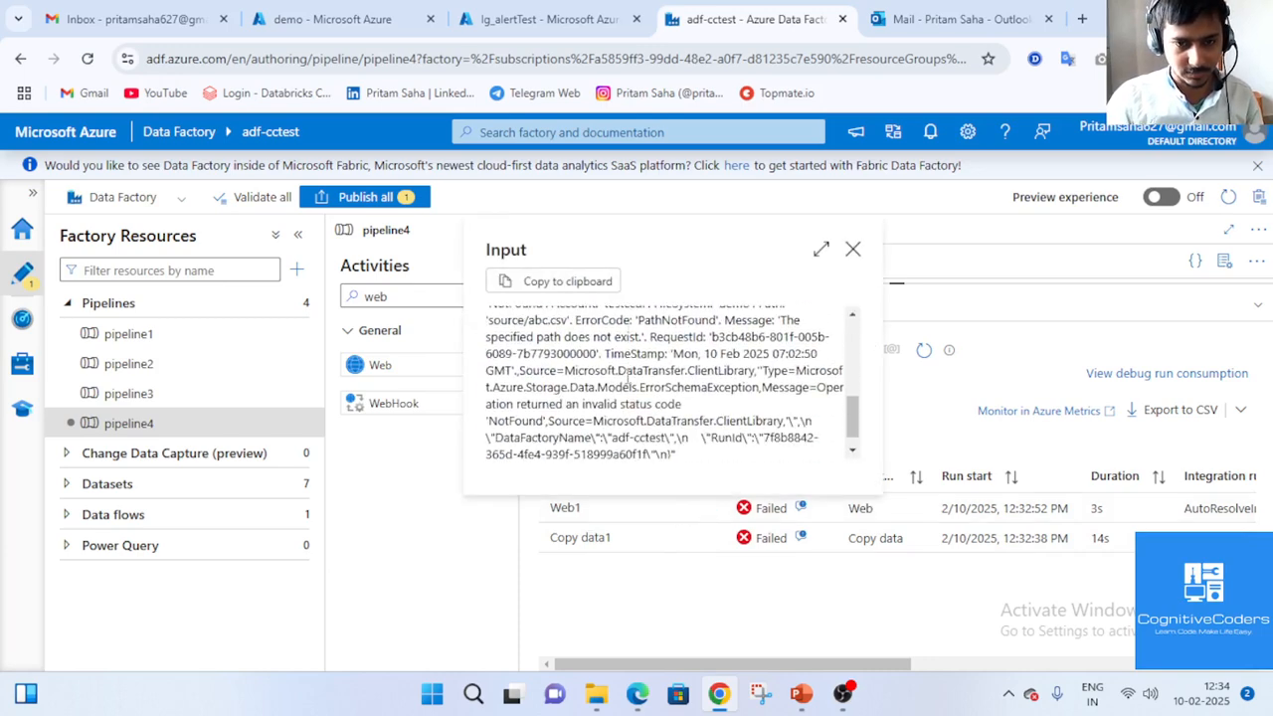
scroll(628, 384, "up", 5)
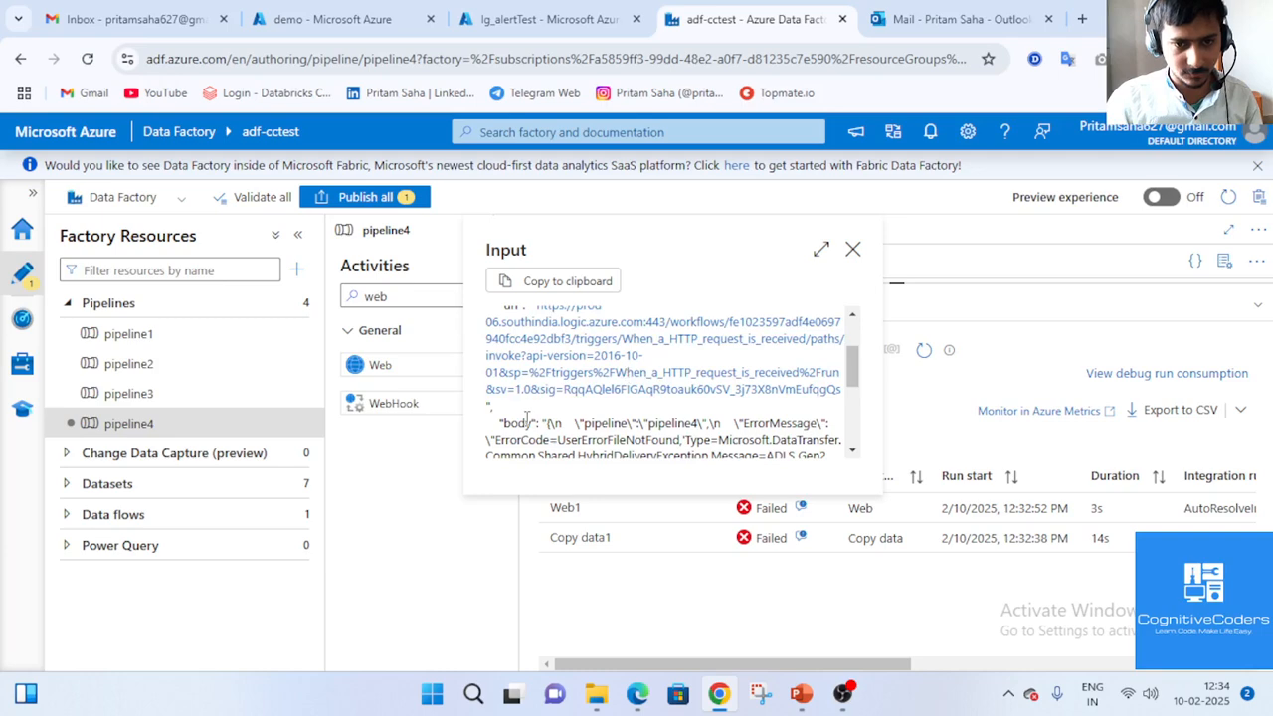
left_click_drag(527, 422, 696, 460)
scroll(674, 420, "up", 3)
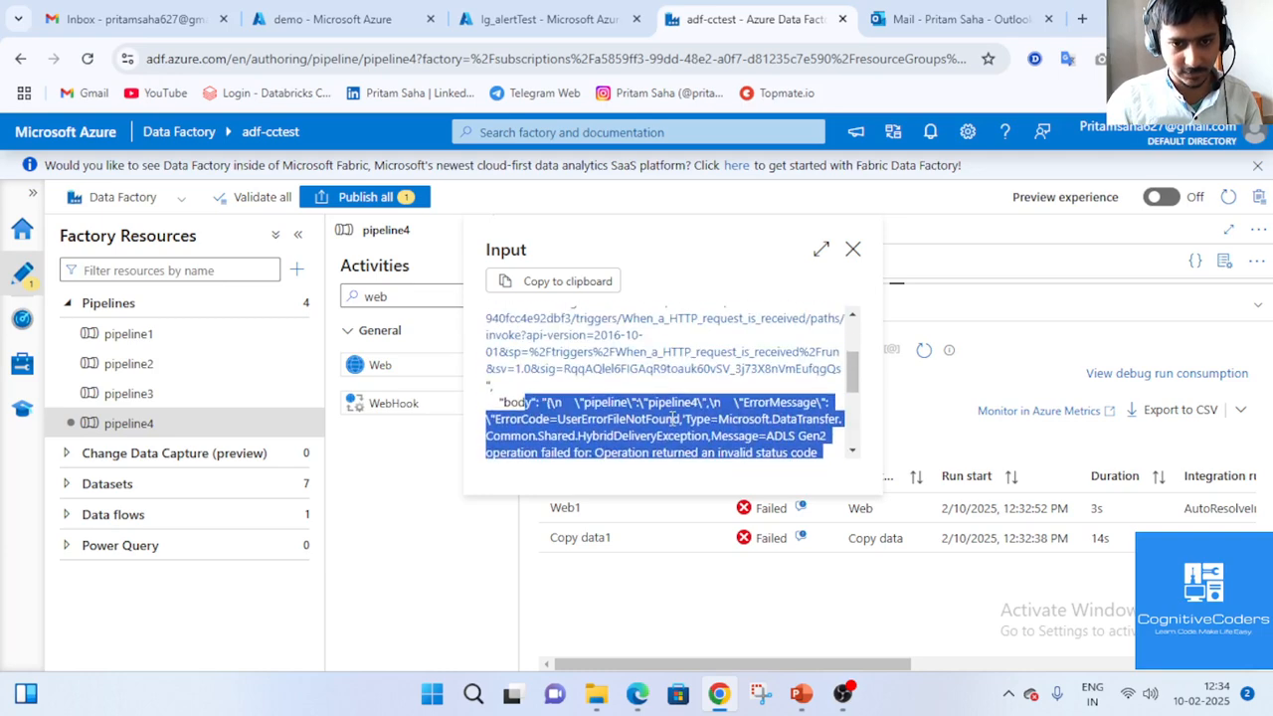
left_click_drag(858, 370, 857, 393)
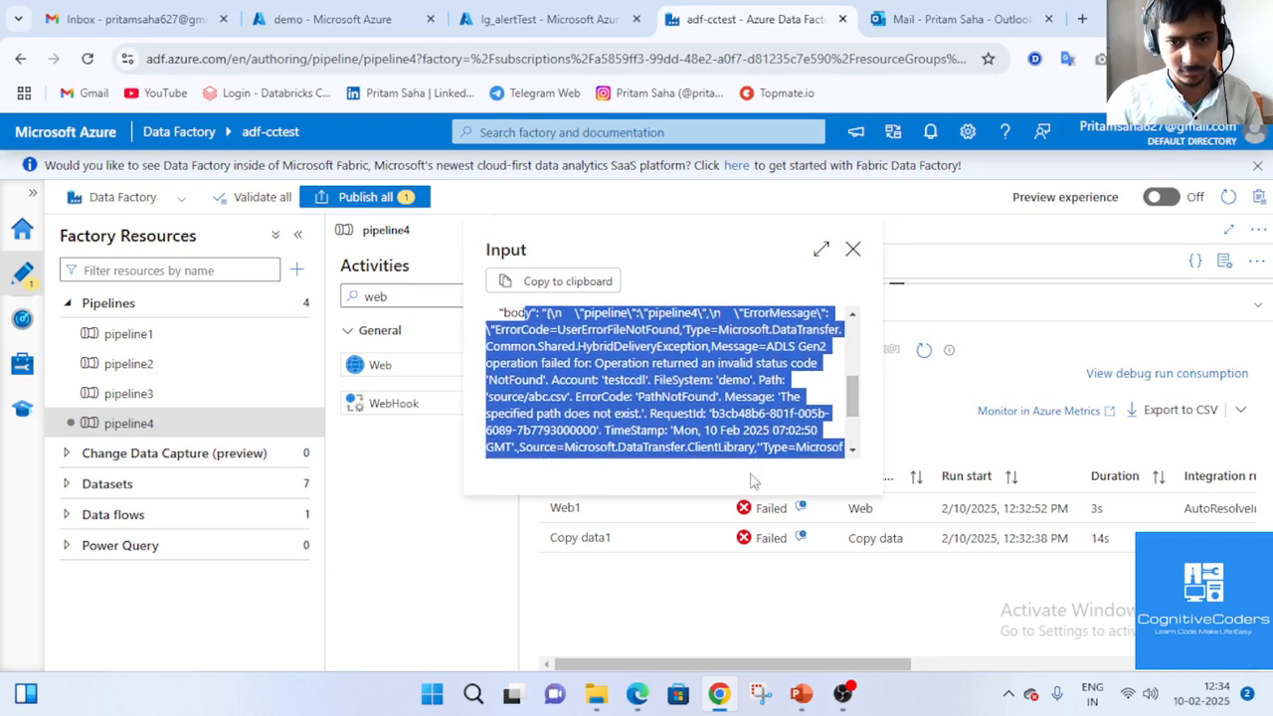
left_click(699, 610)
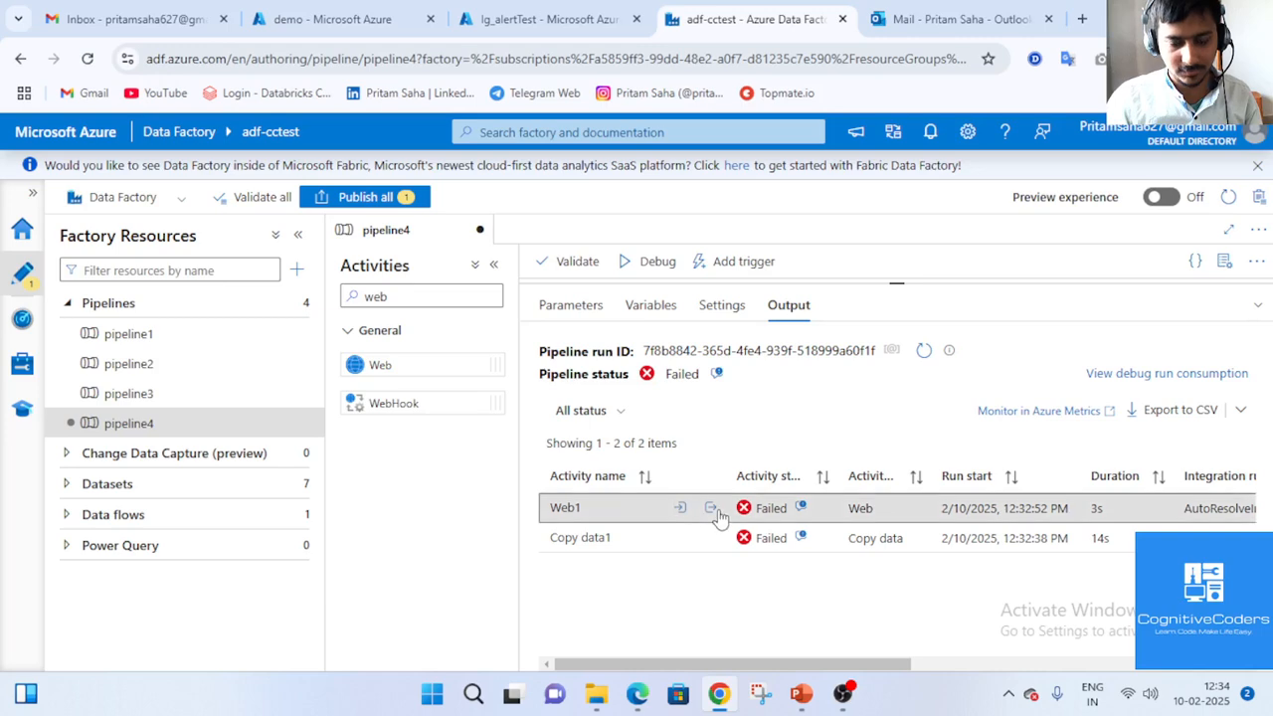
left_click(711, 508)
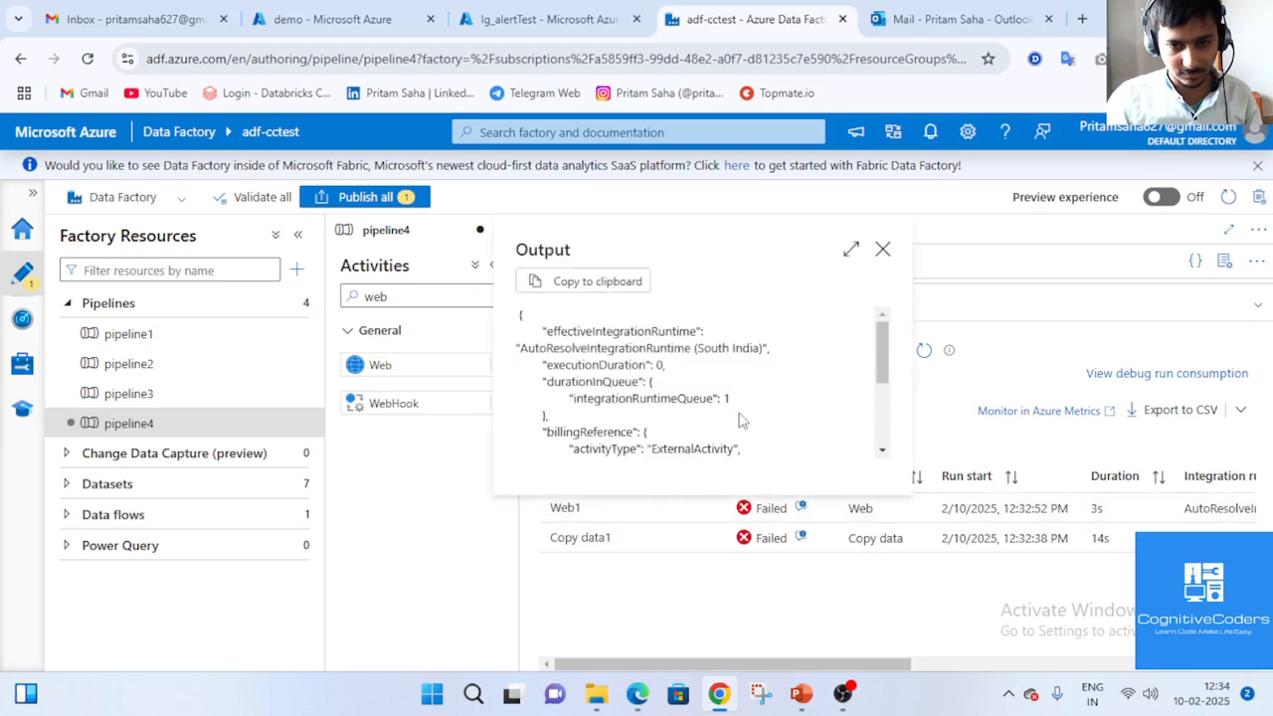
scroll(738, 419, "down", 5)
left_click(746, 587)
Open Web1's error details and read error 2108 about the invalid header name format.
left_click(800, 507)
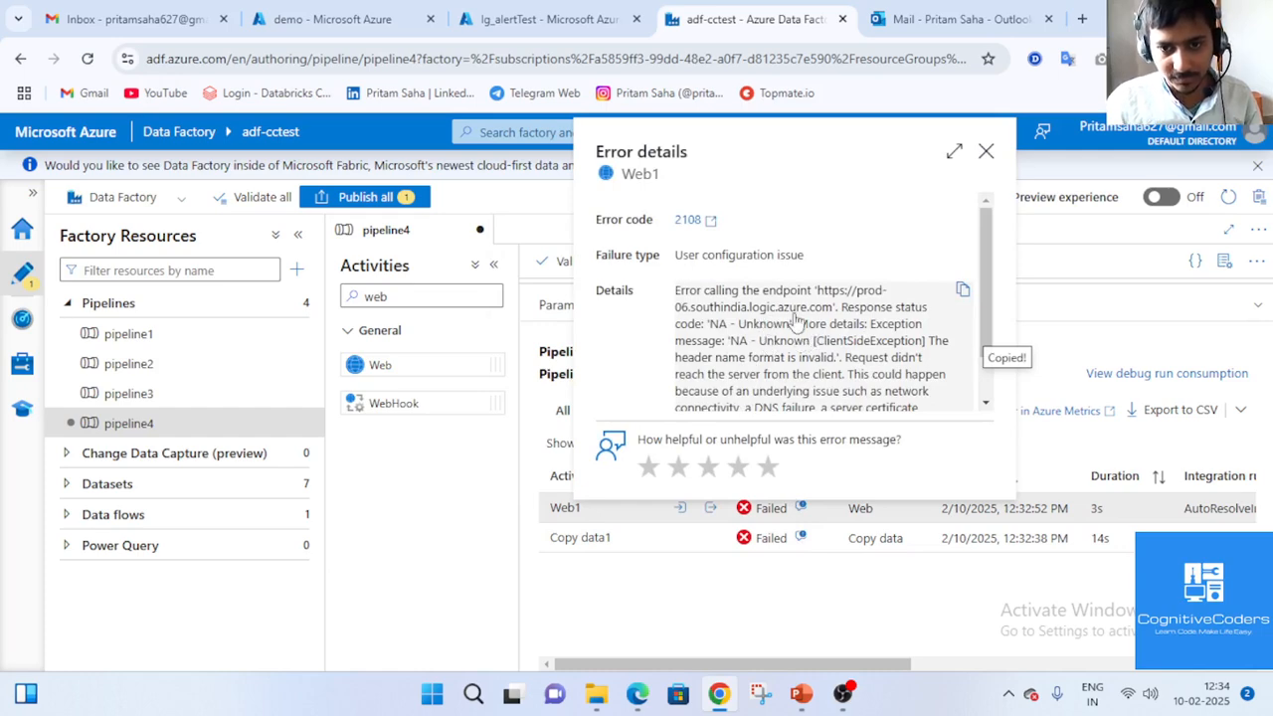
scroll(820, 354, "down", 1)
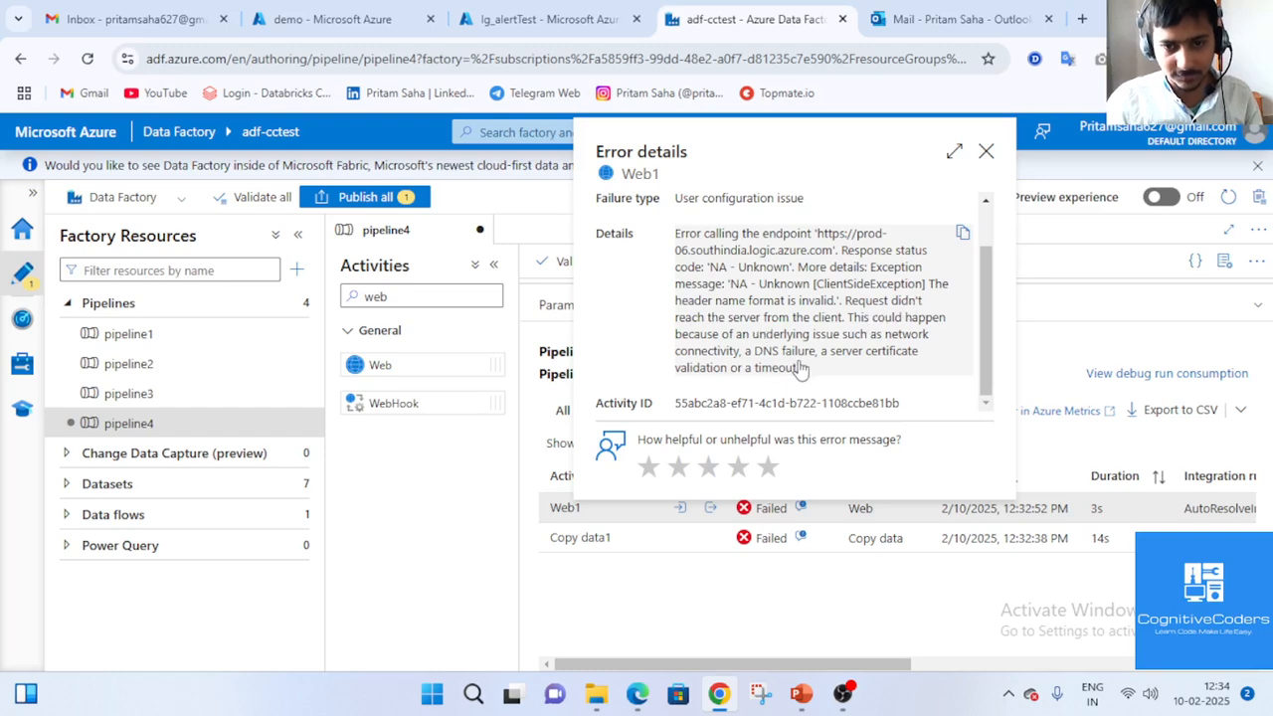
left_click_drag(801, 369, 731, 347)
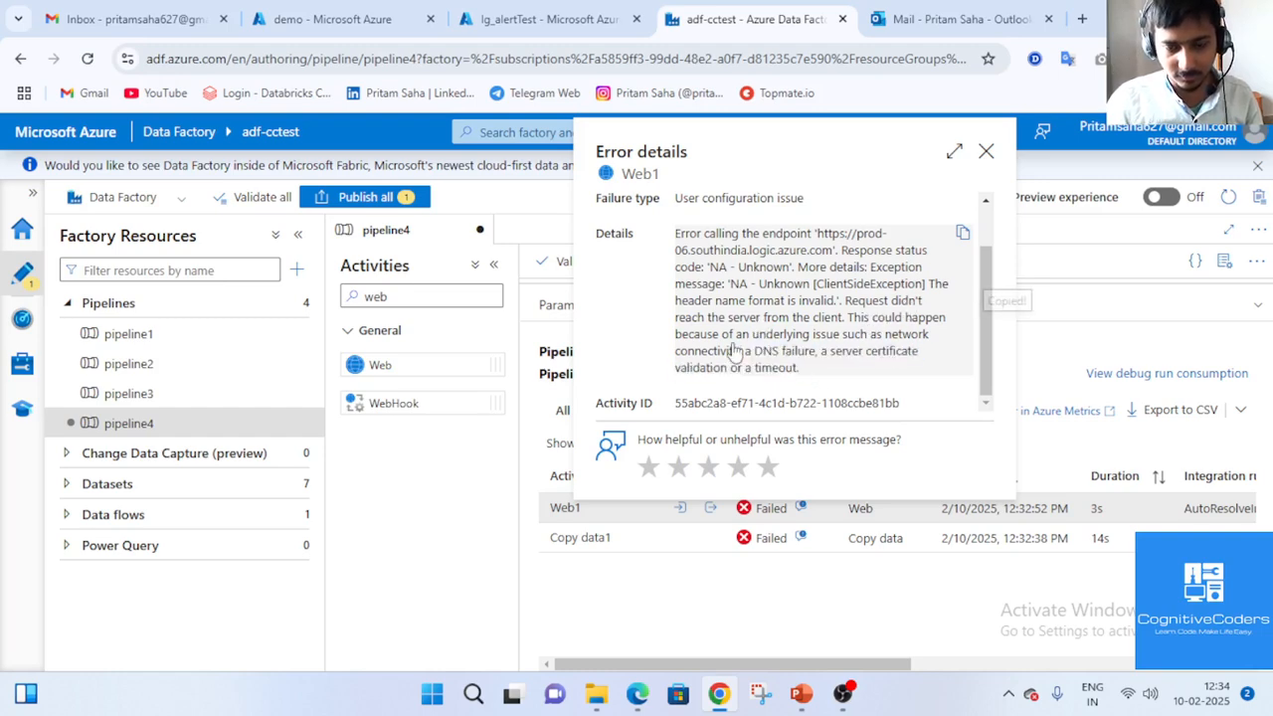
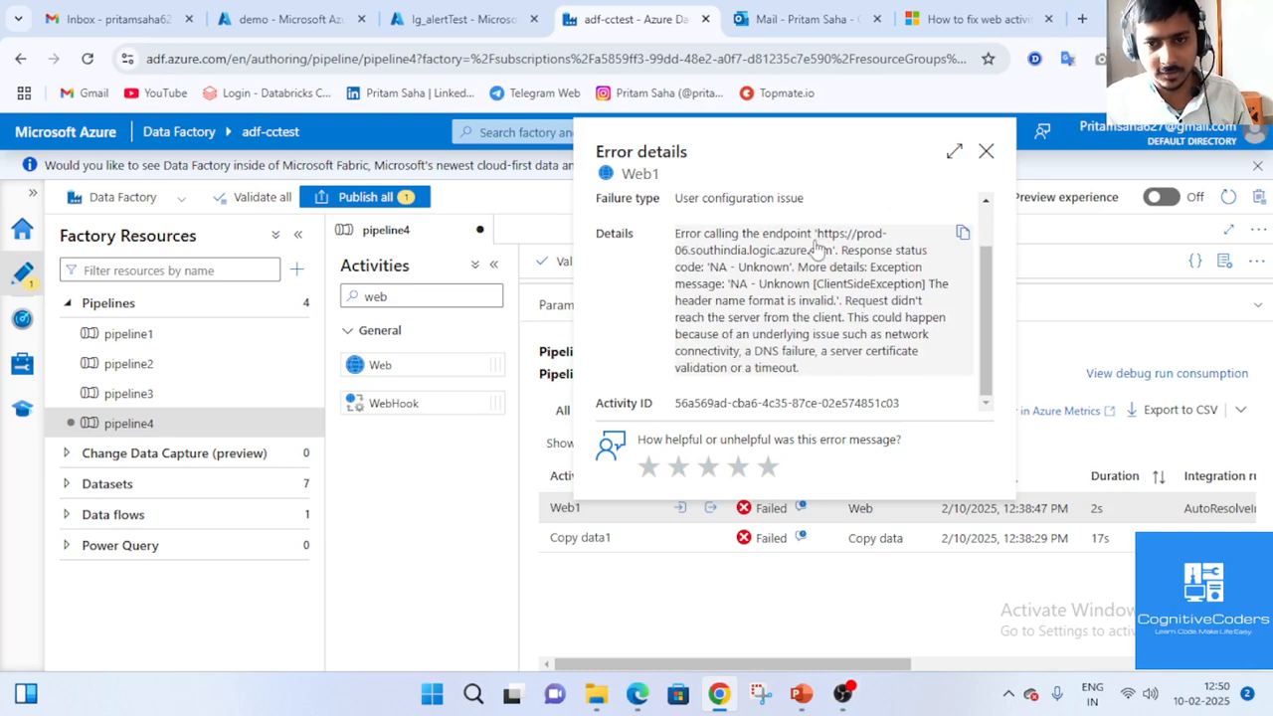
Switch to lg_alertTest and open its 'When a HTTP request is received' trigger.
left_click(463, 18)
left_click(545, 341)
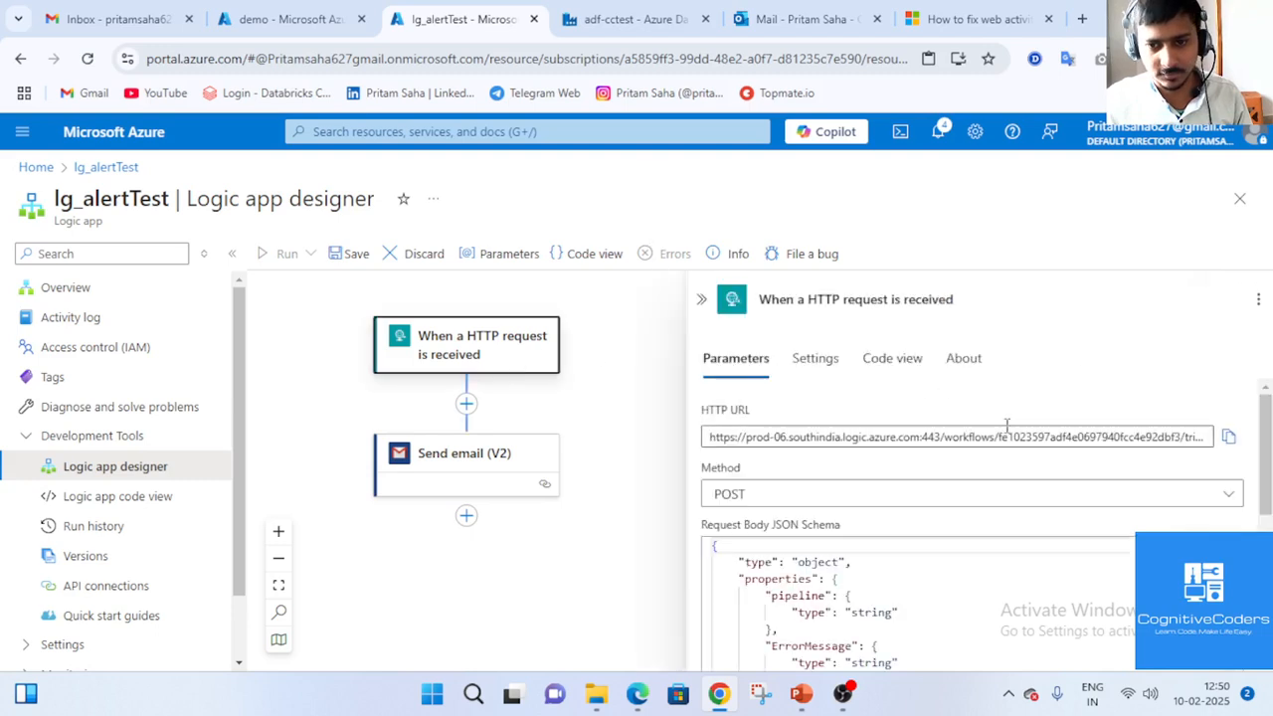
Copy the trigger's HTTP URL and load it in a new browser tab.
left_click(985, 435)
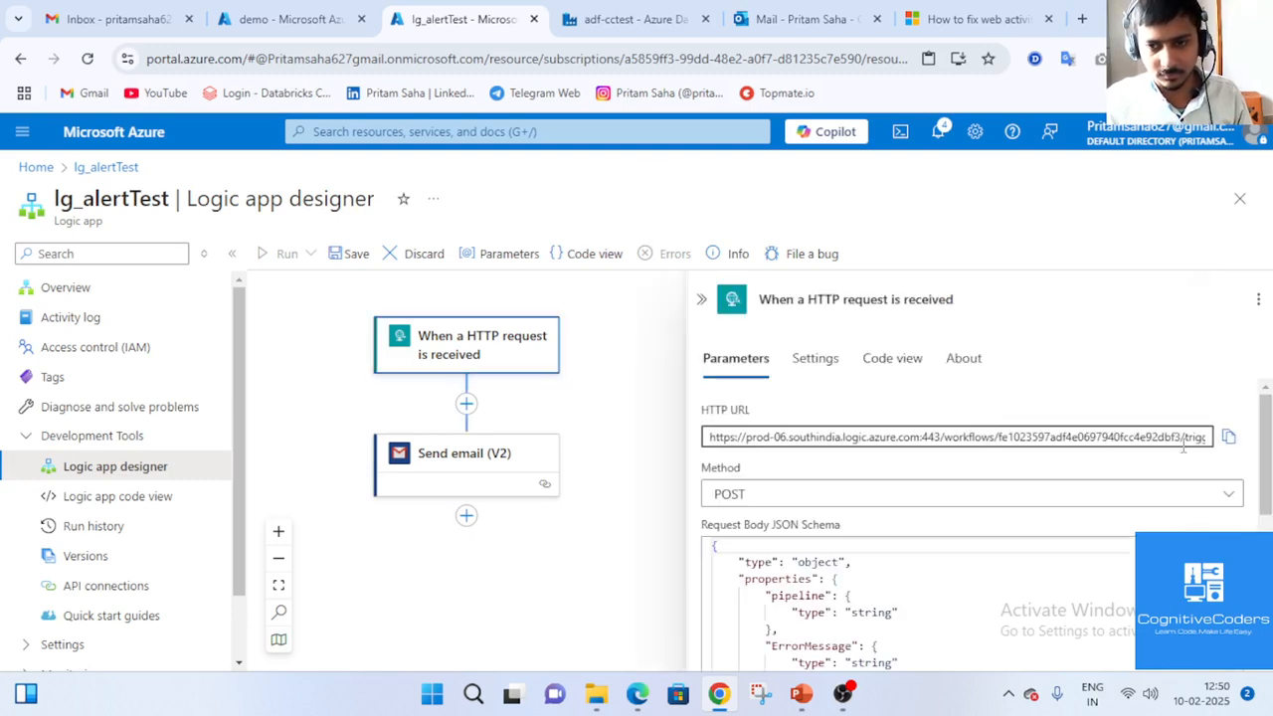
key("ctrl+a")
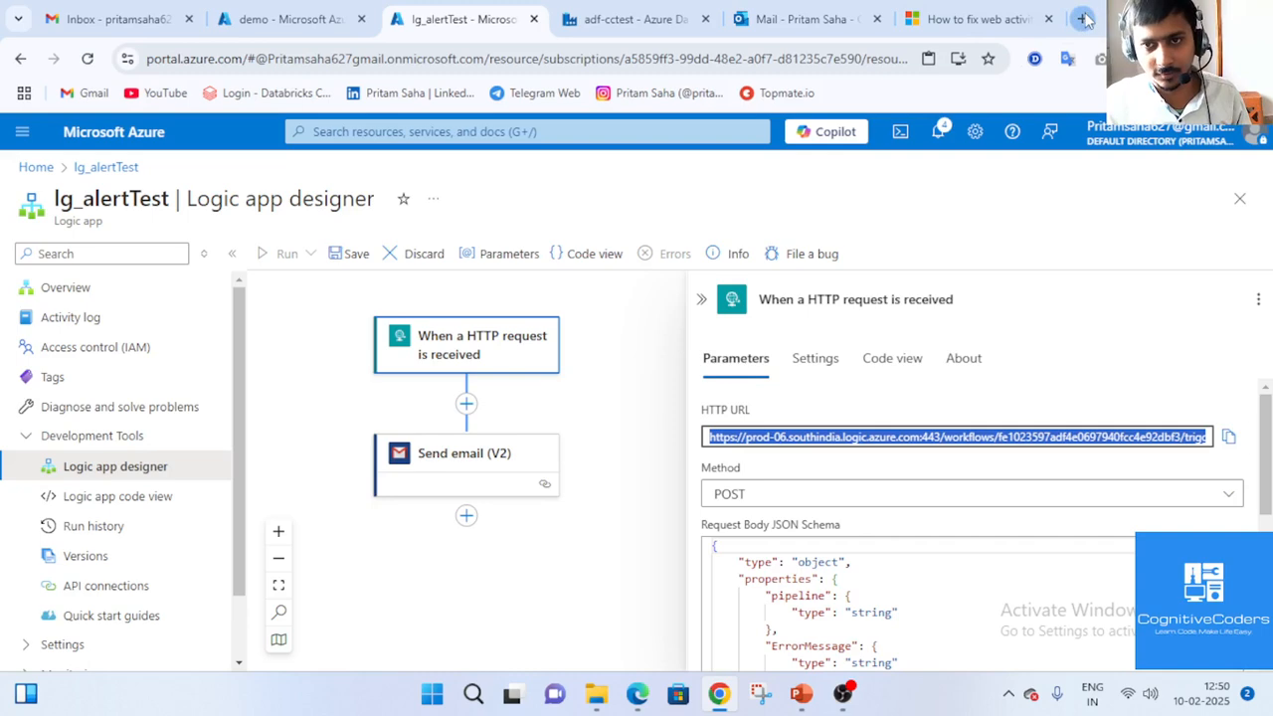
left_click(1084, 19)
key("Return")
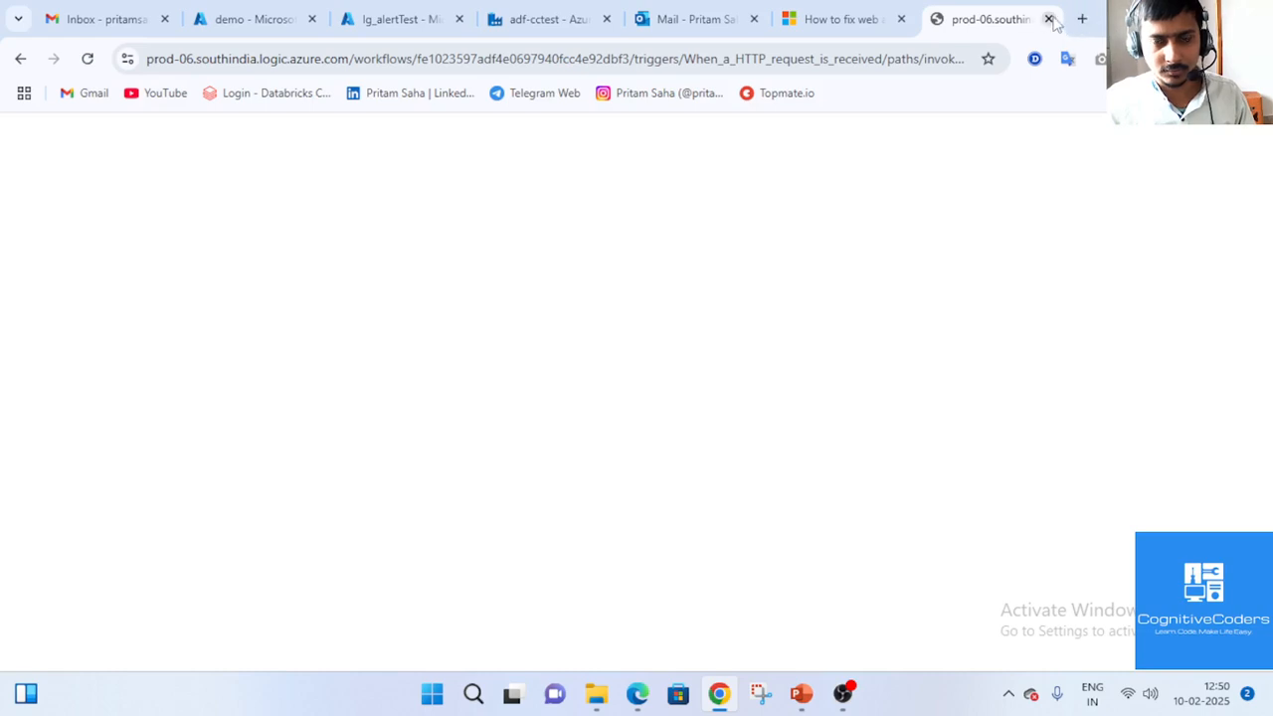
Read the TriggerRequestMethodNotValid error saying 'Post' was expected but 'GET' received, then return to lg_alertTest.
left_click(1048, 19)
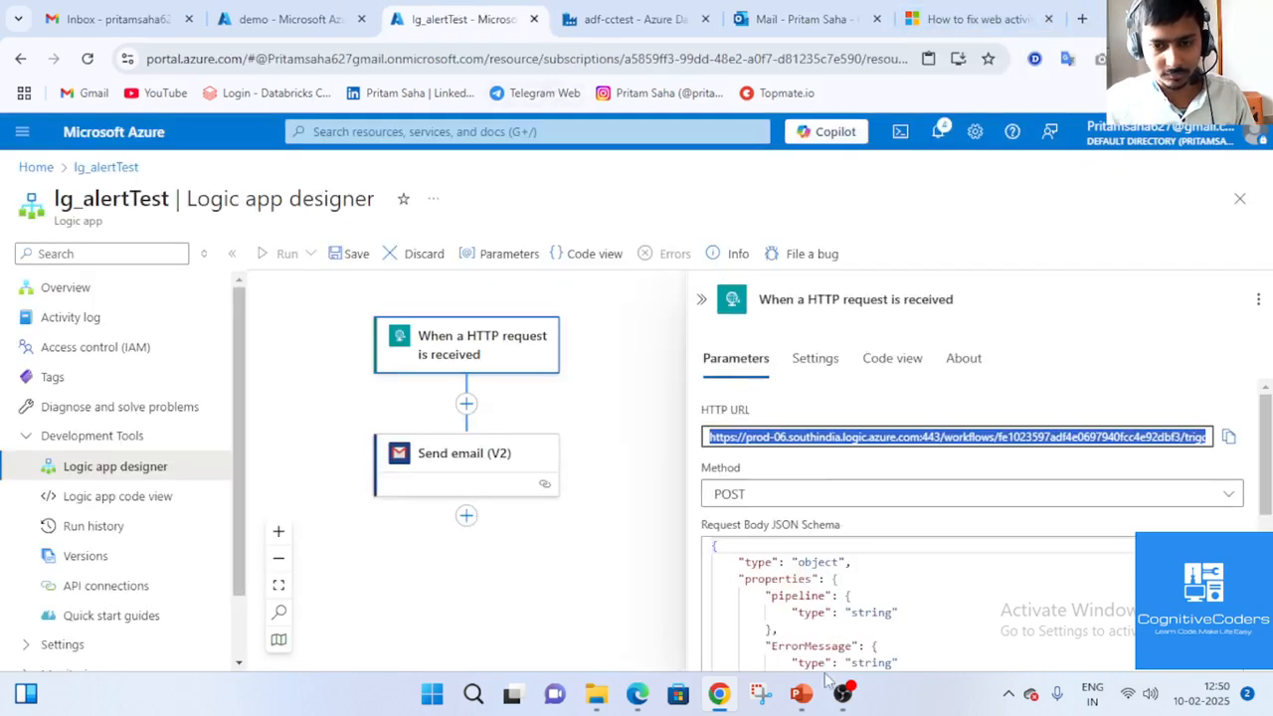
left_click(841, 701)
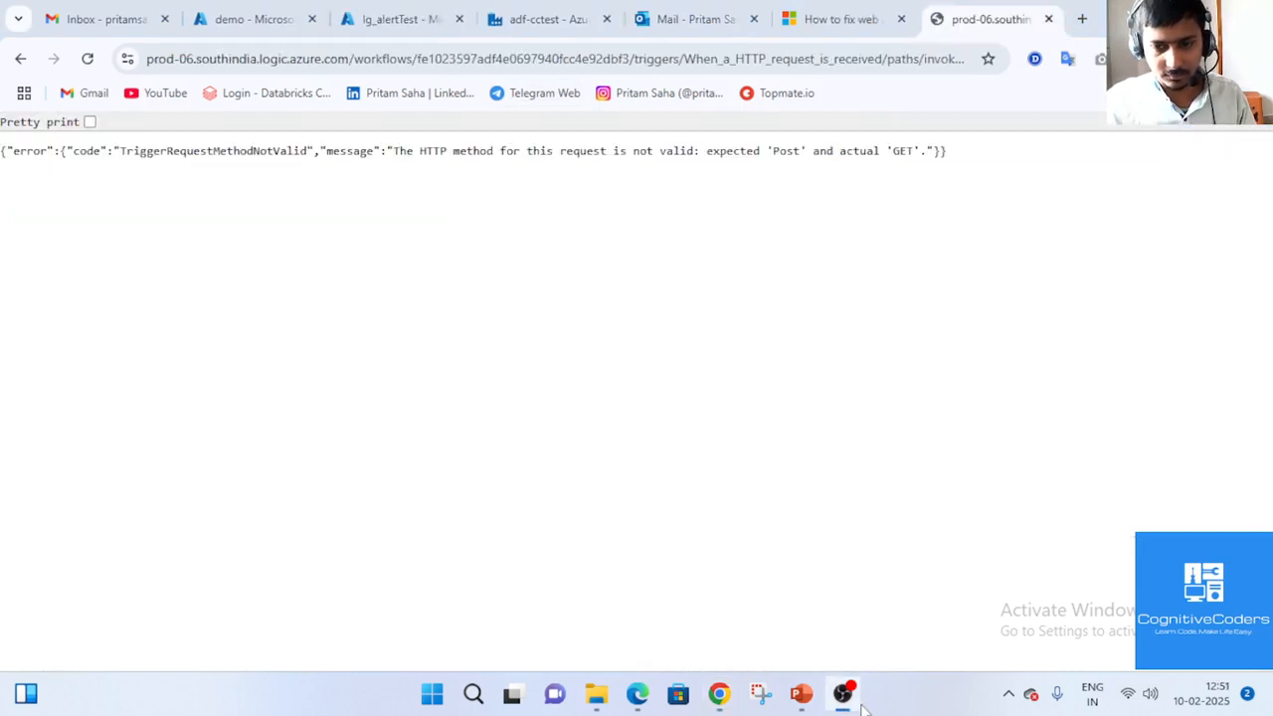
left_click(853, 700)
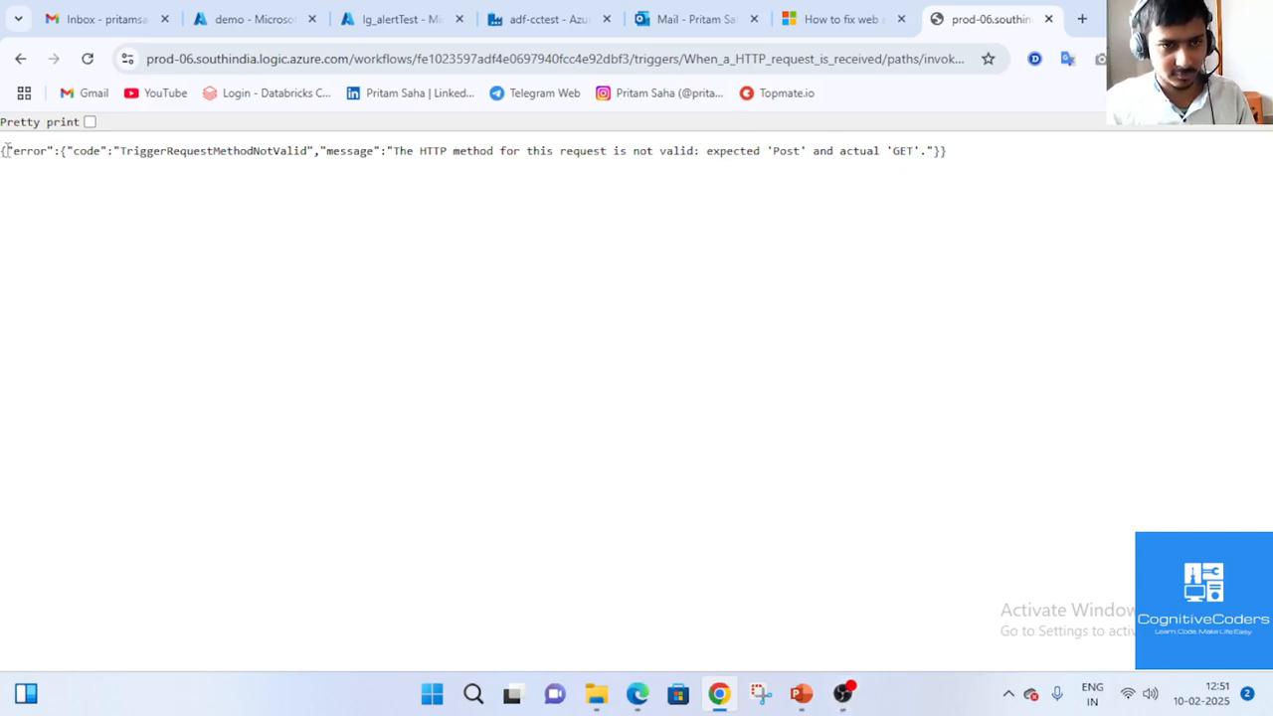
left_click_drag(5, 149, 759, 199)
left_click(890, 214)
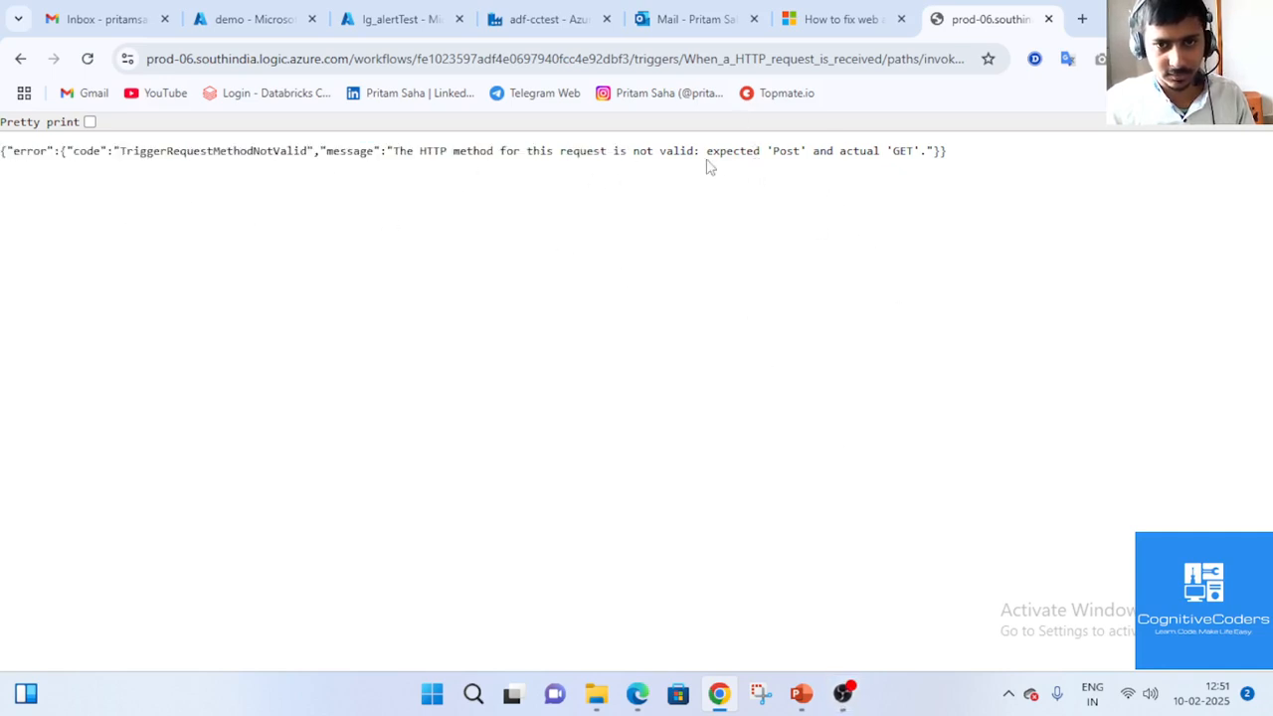
left_click_drag(620, 154, 654, 154)
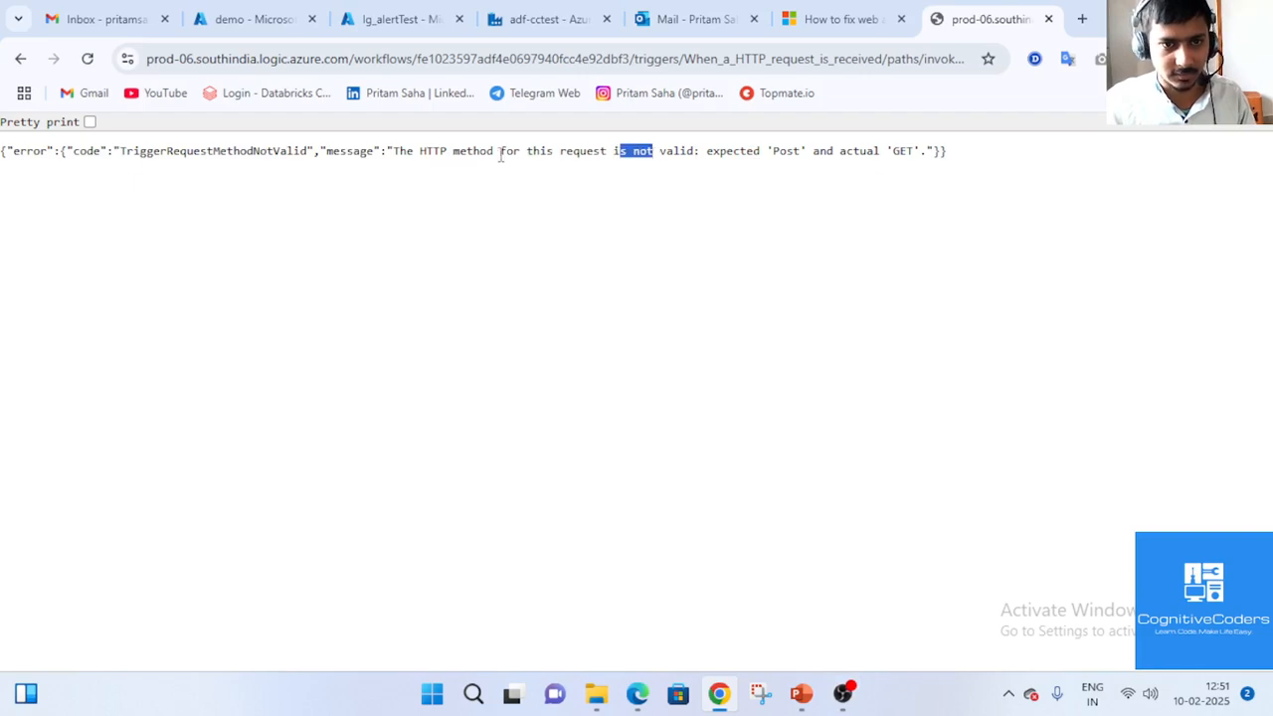
left_click_drag(501, 154, 773, 155)
left_click(803, 169)
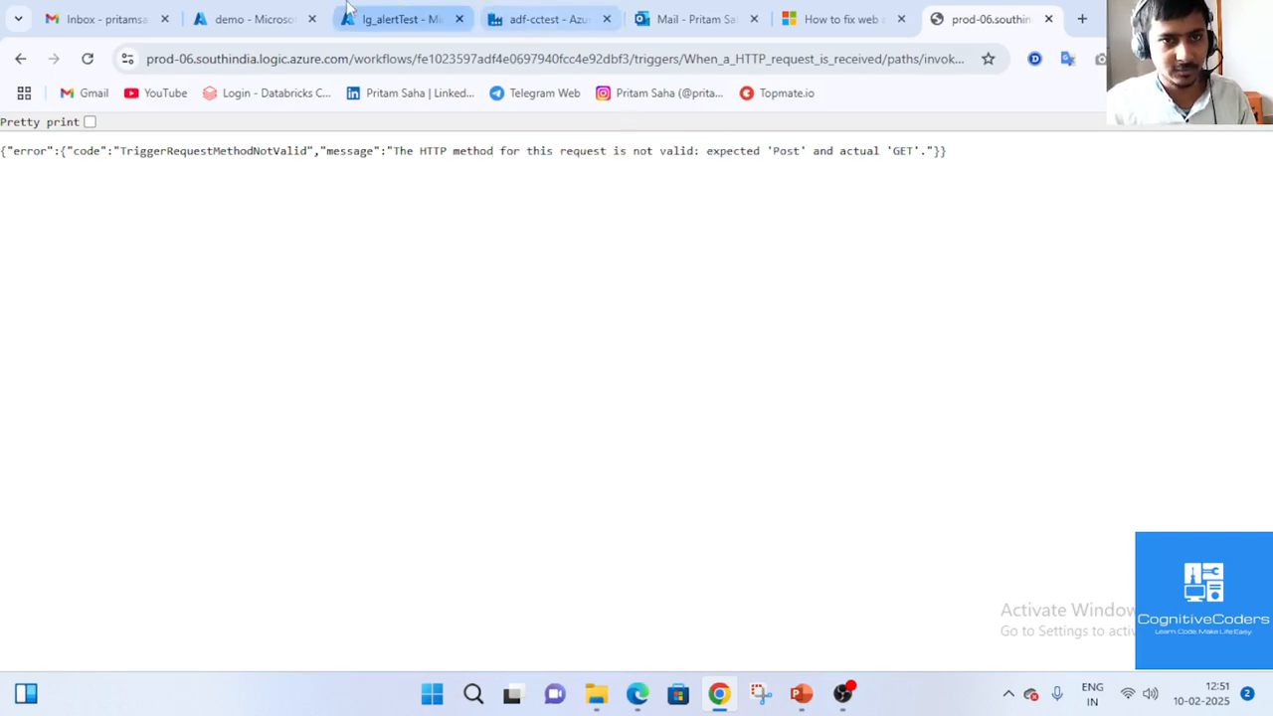
left_click(378, 20)
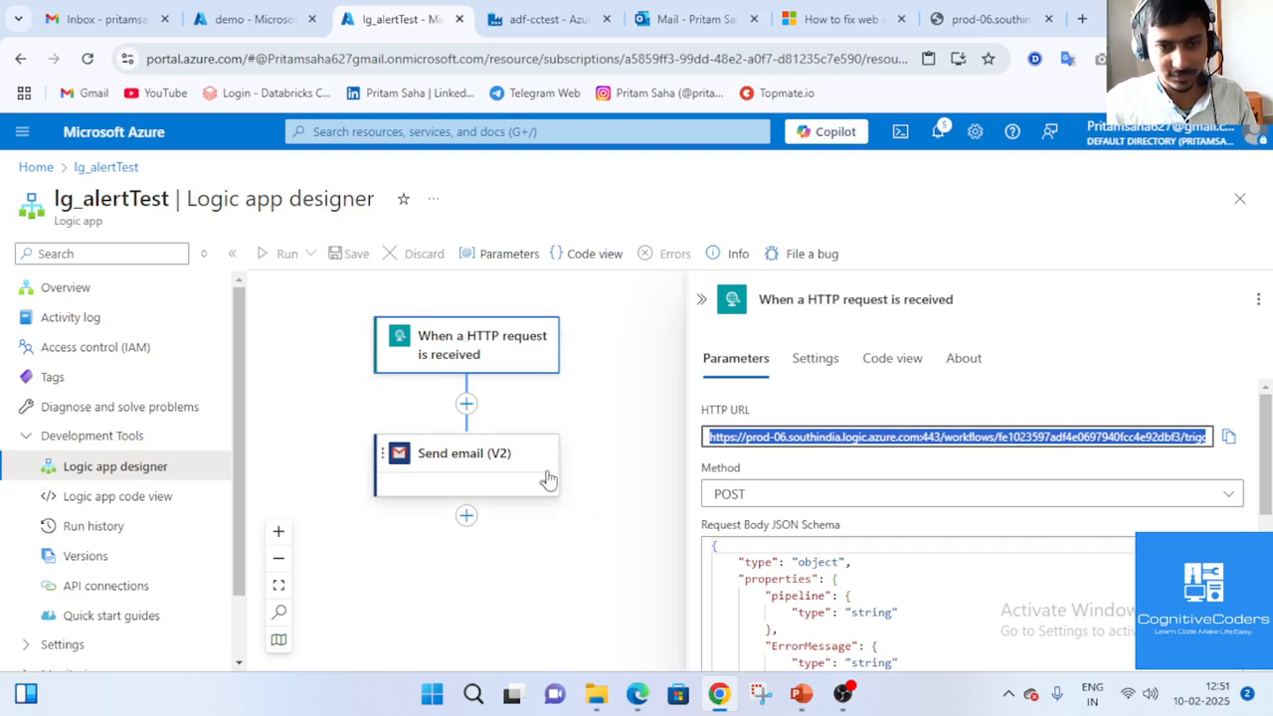
Compare the trigger's settings against the method error page on the prod-06 tab.
left_click(803, 485)
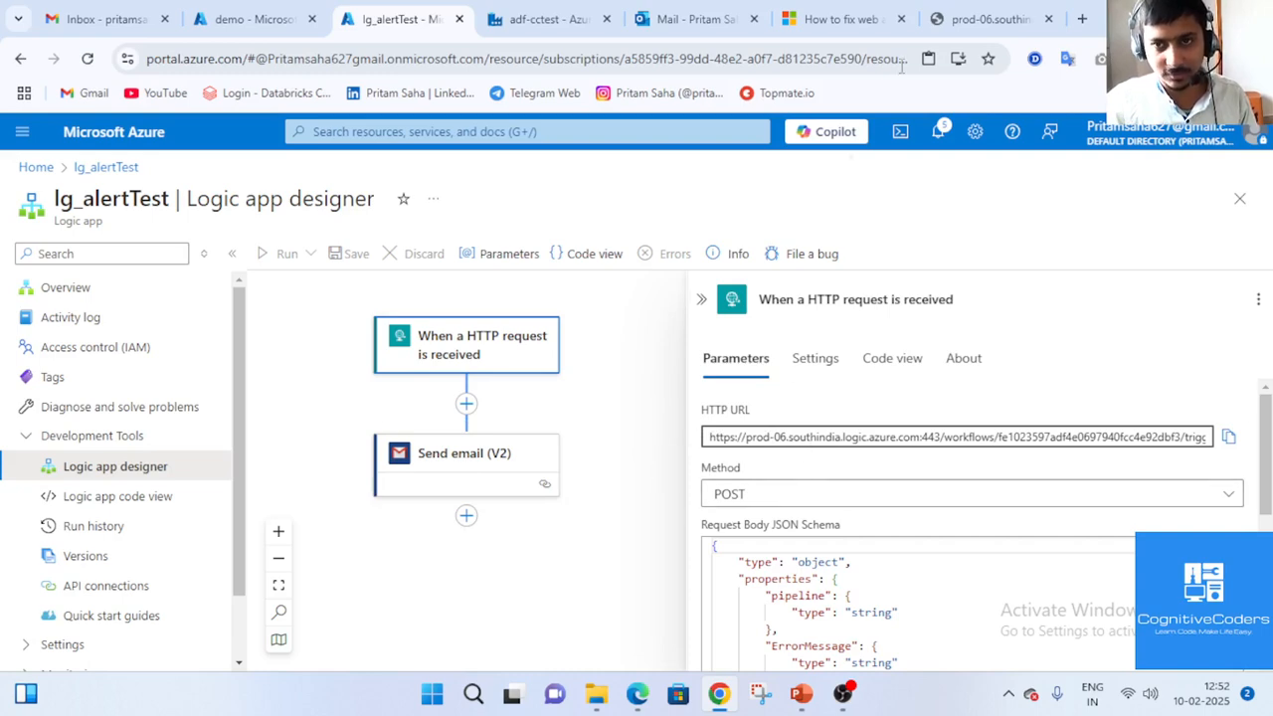
left_click(979, 10)
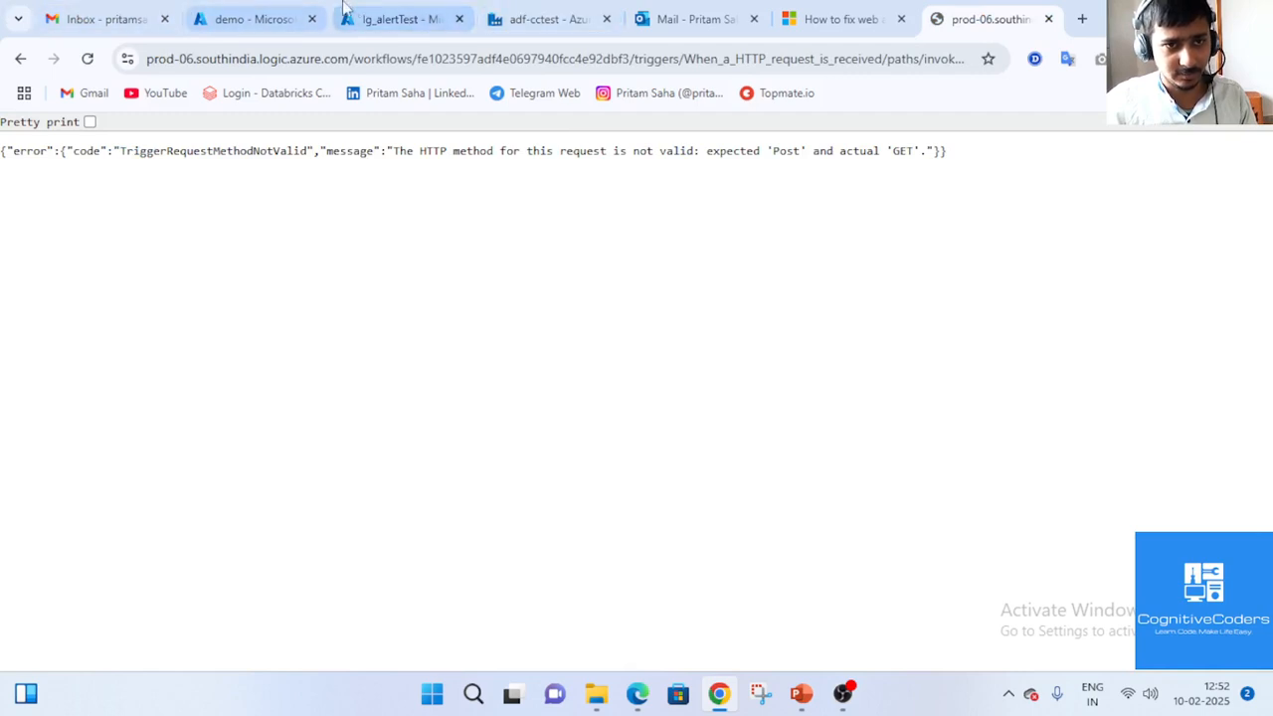
left_click(397, 18)
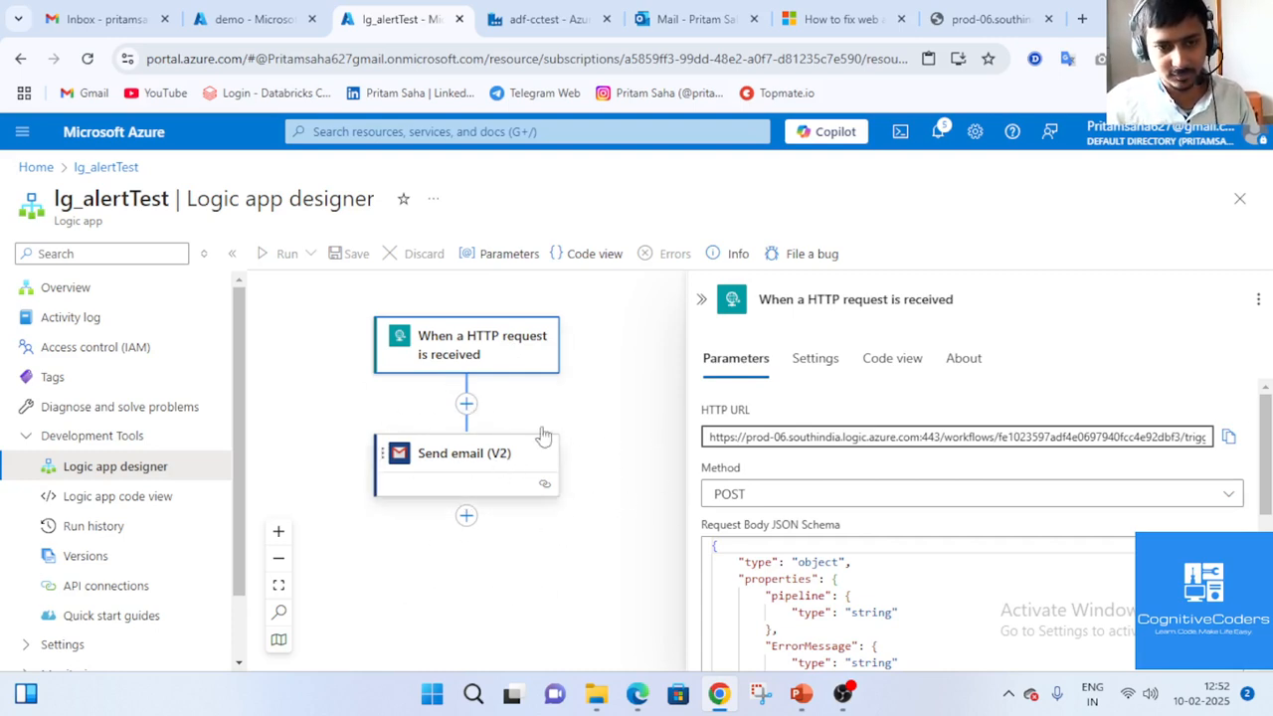
left_click(984, 19)
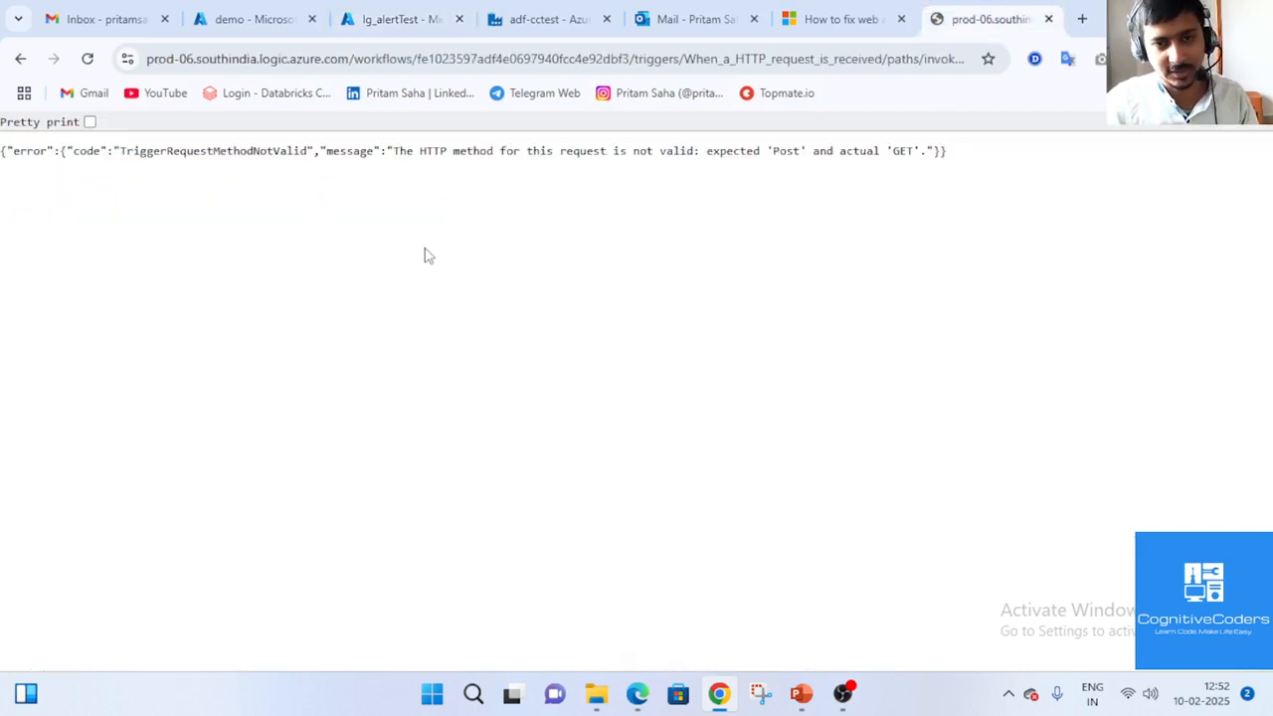
left_click(407, 20)
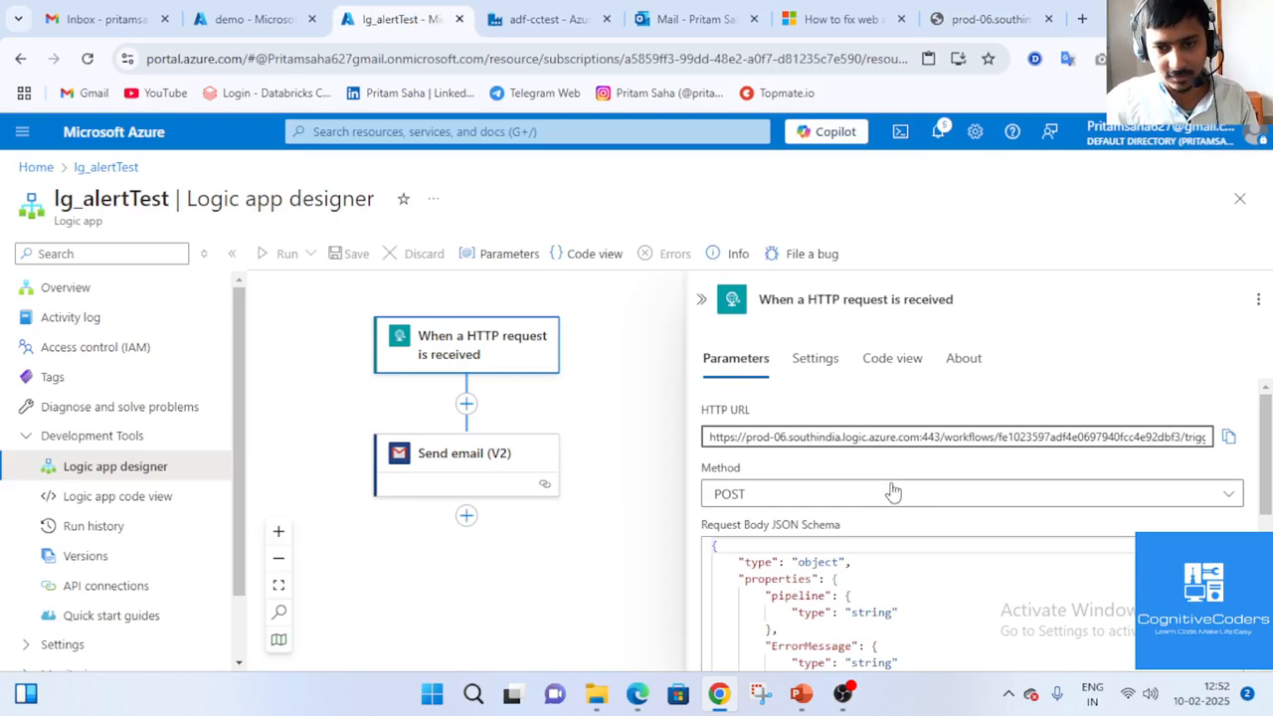
left_click(1001, 10)
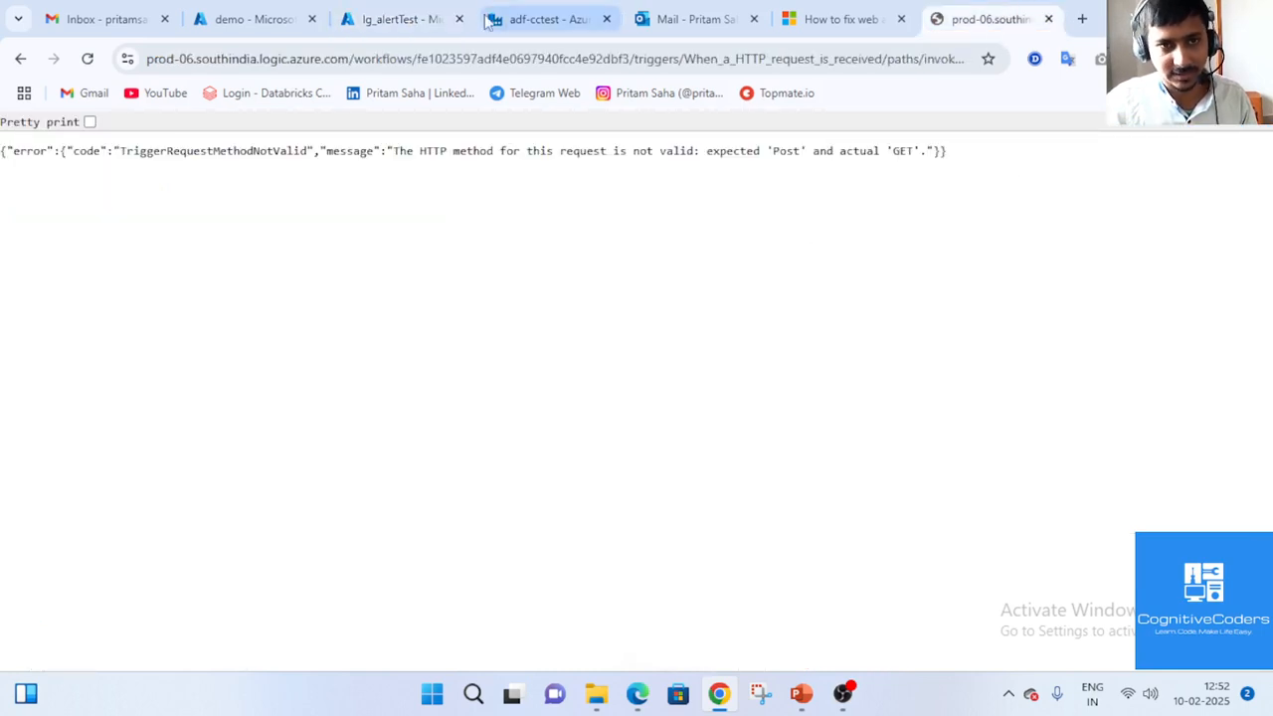
left_click(403, 19)
Change the HTTP trigger's method from POST to GET and save the workflow.
left_click(803, 505)
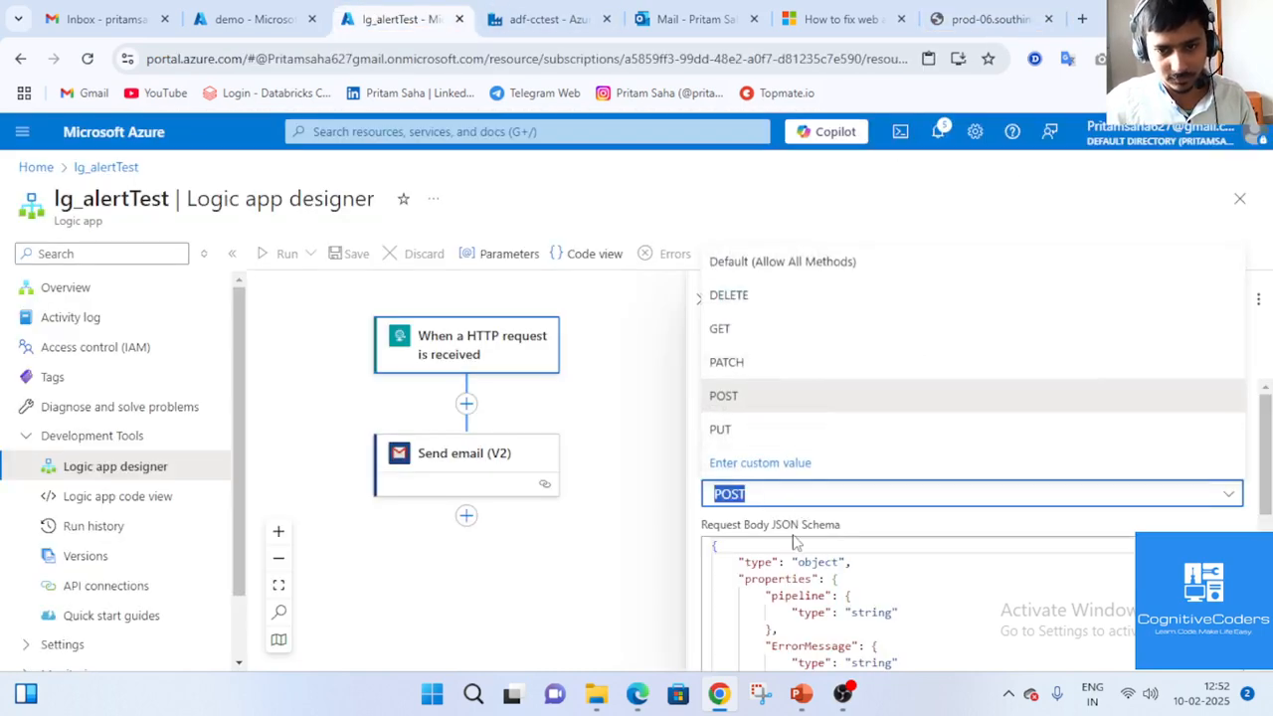
left_click(772, 330)
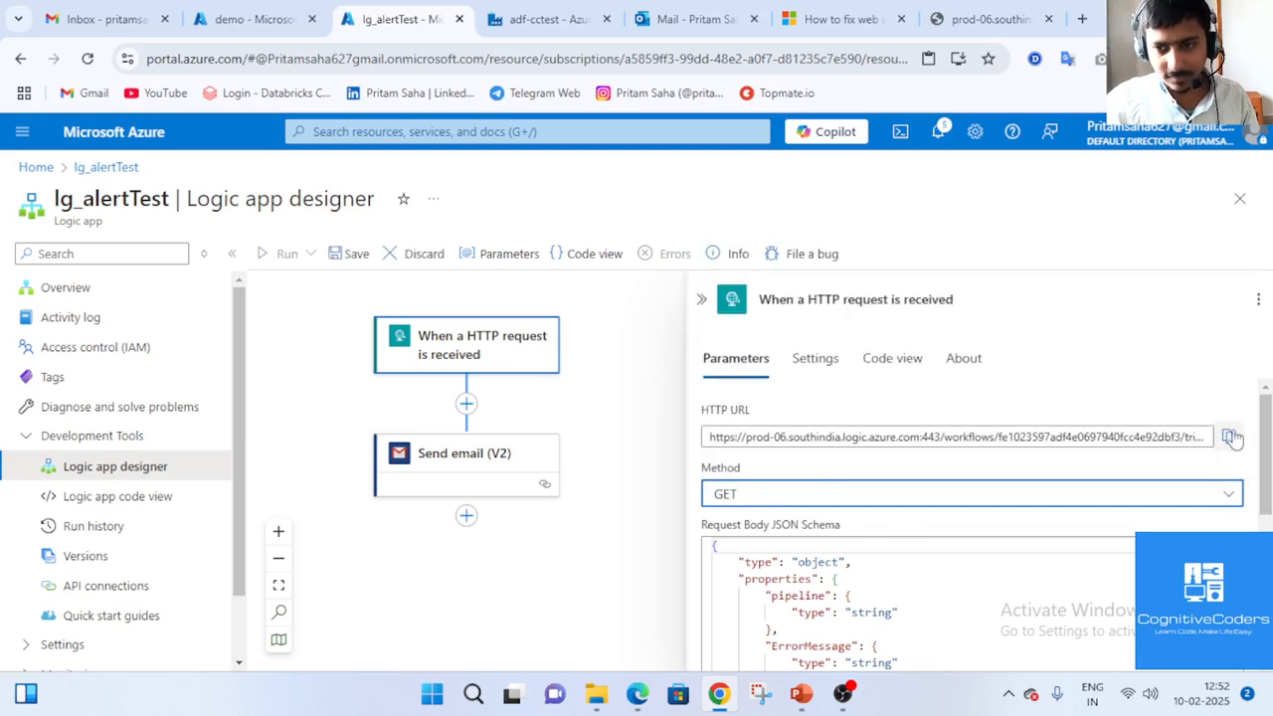
left_click(348, 253)
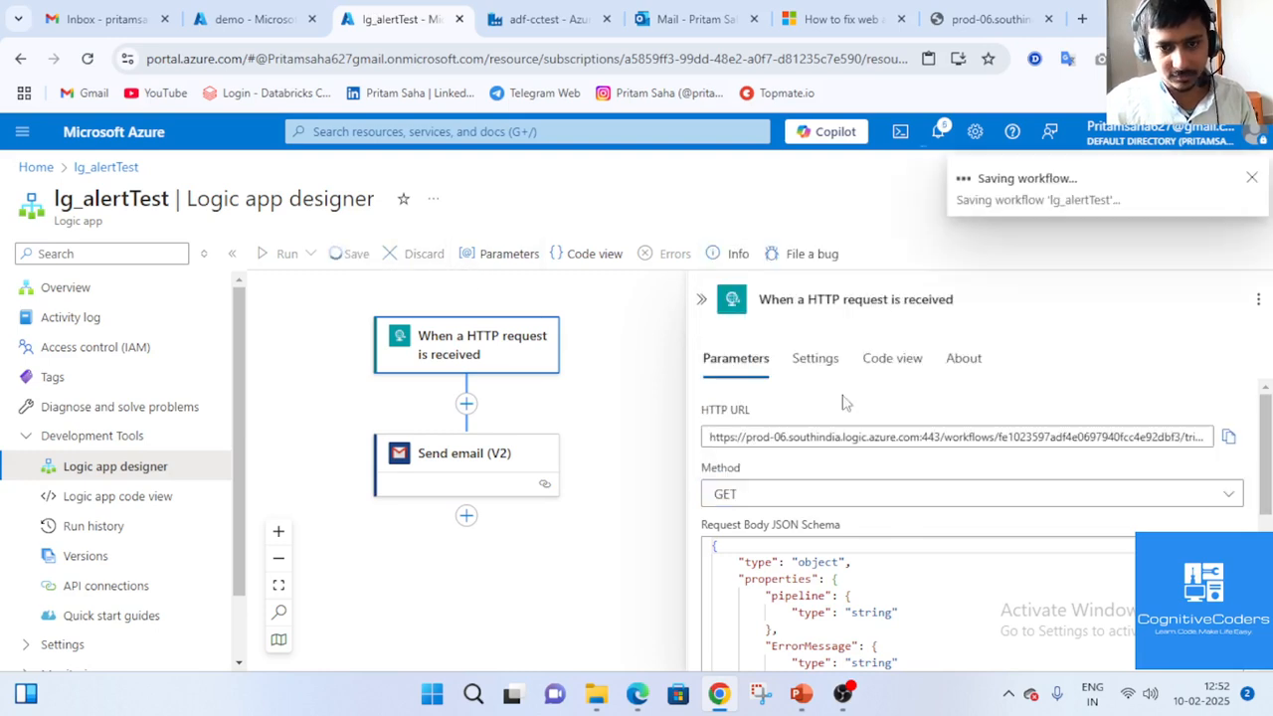
Copy the trigger's HTTP URL and reload it in the prod-06 tab.
left_click(1228, 437)
left_click(989, 20)
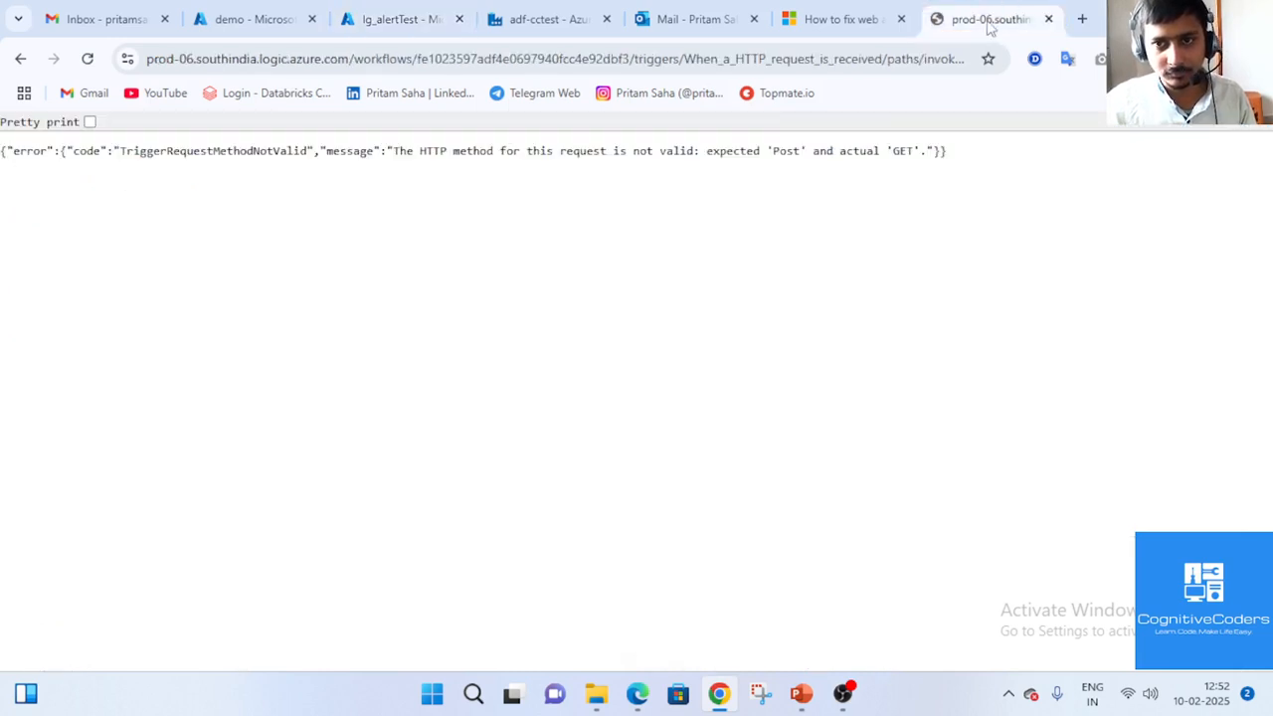
left_click(938, 57)
key("ctrl+v")
key("Return")
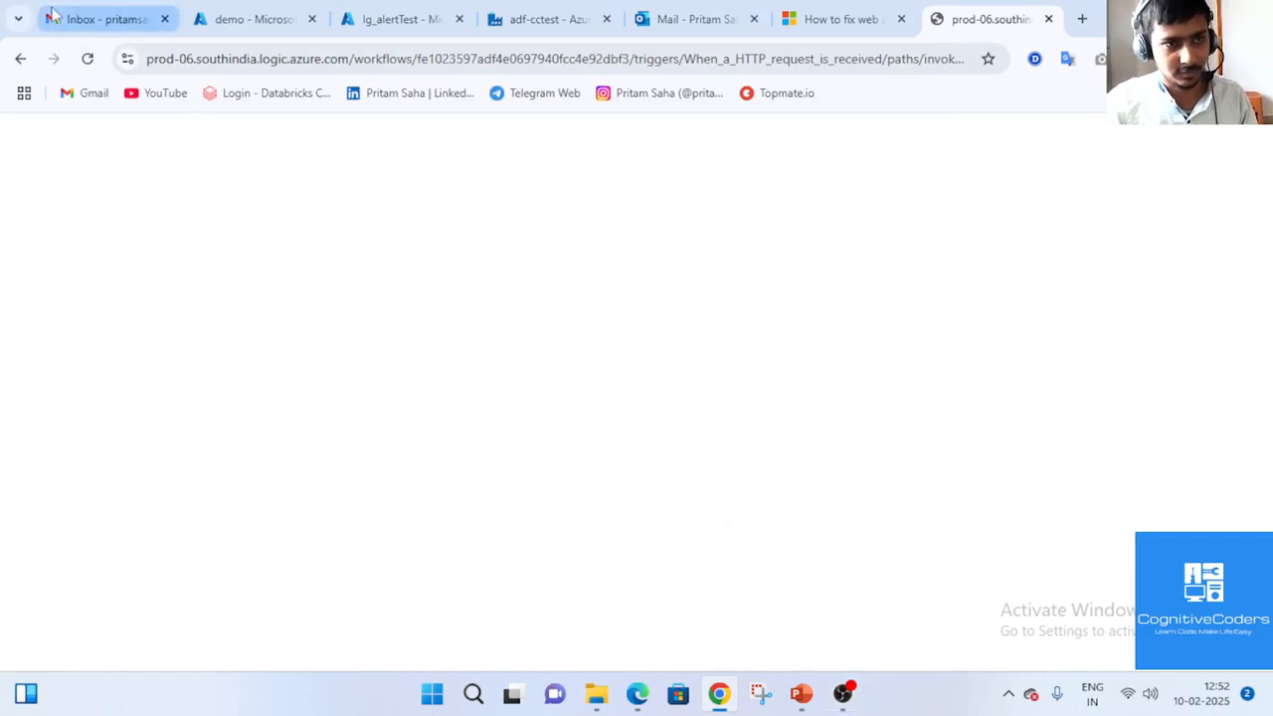
Open the 'Pipeline- Failure' email, check its sender and recipient details, and return to lg_alertTest.
left_click(848, 702)
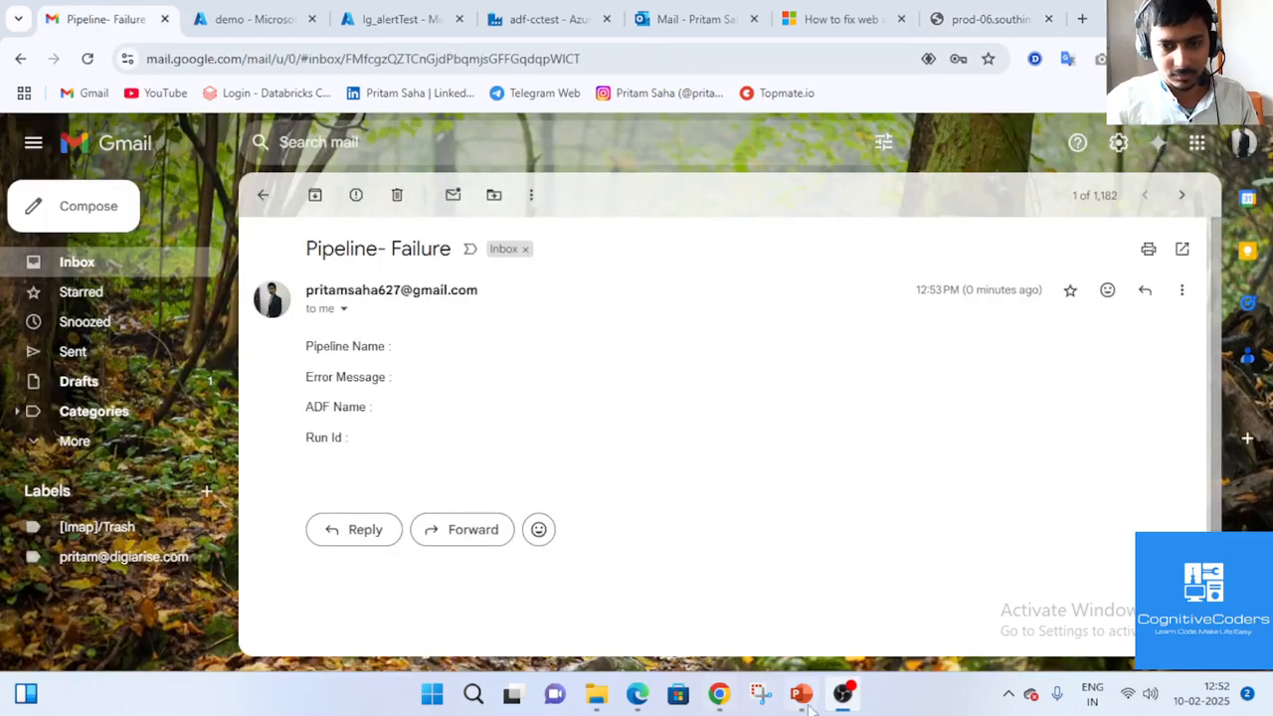
left_click(311, 375)
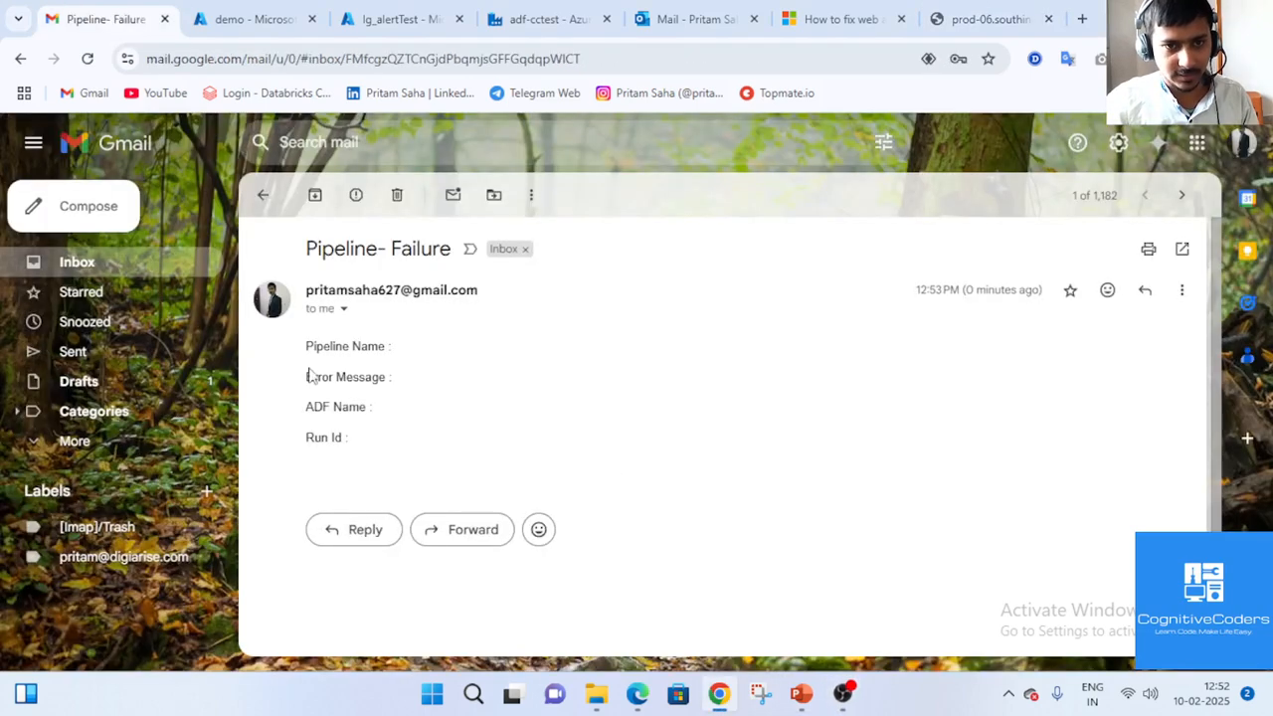
left_click(343, 309)
left_click(733, 395)
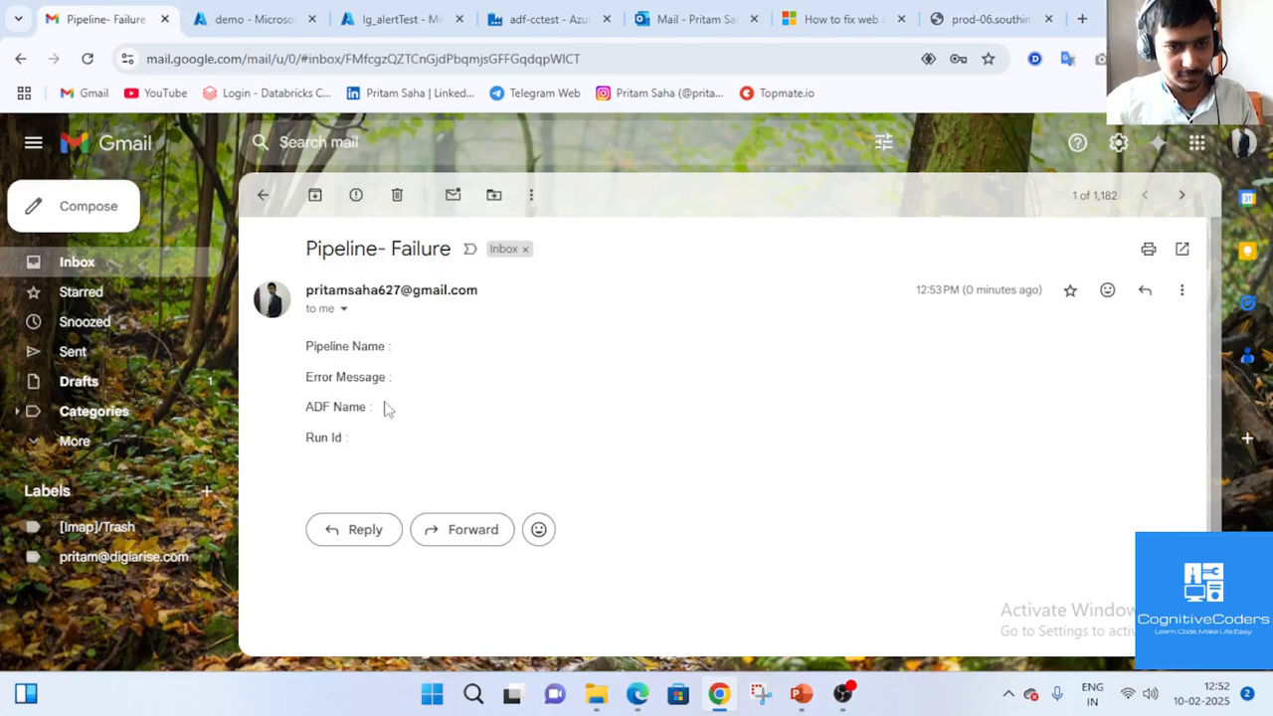
left_click(390, 18)
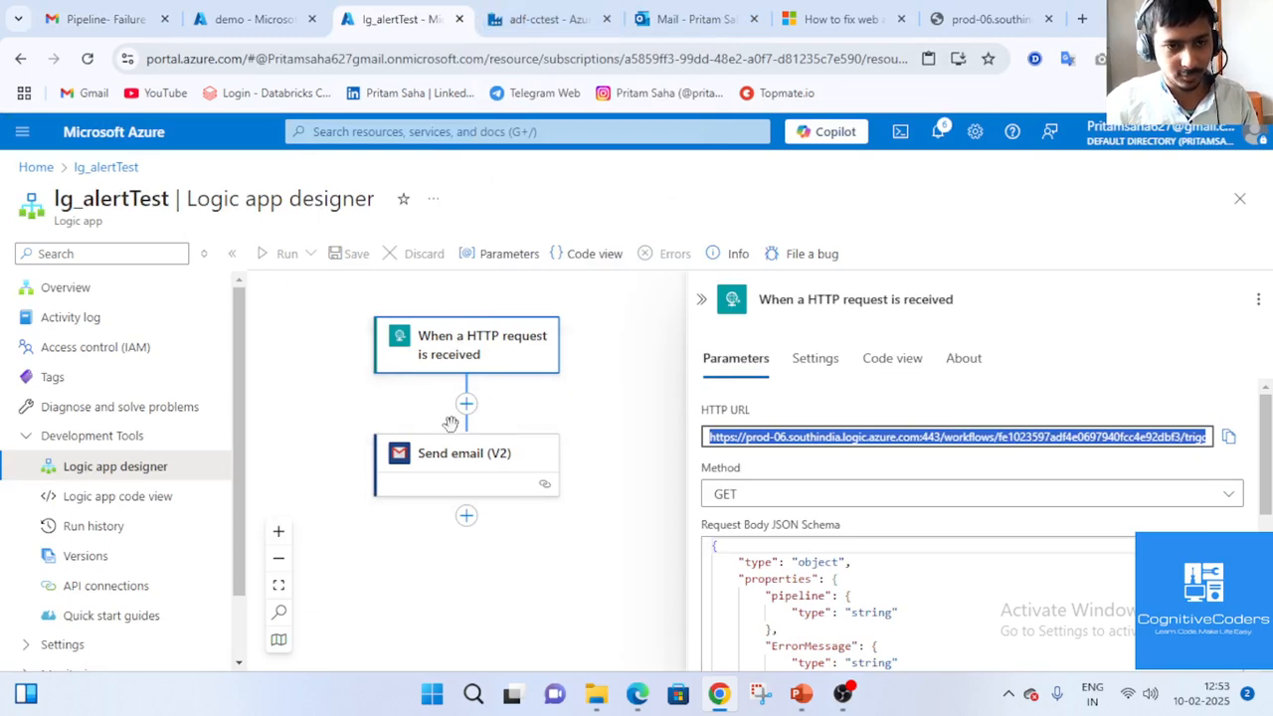
Close the error details and set Web1's request method to GET in its Settings.
left_click(499, 12)
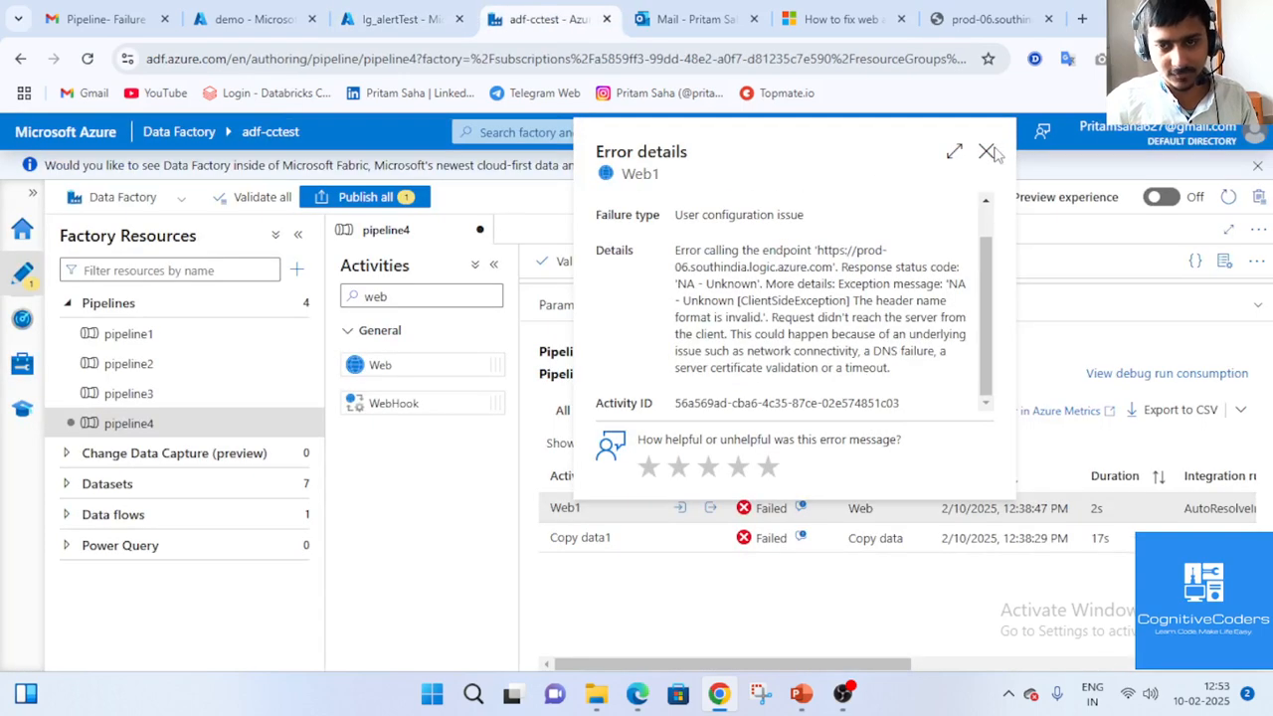
left_click(986, 152)
left_click(1258, 308)
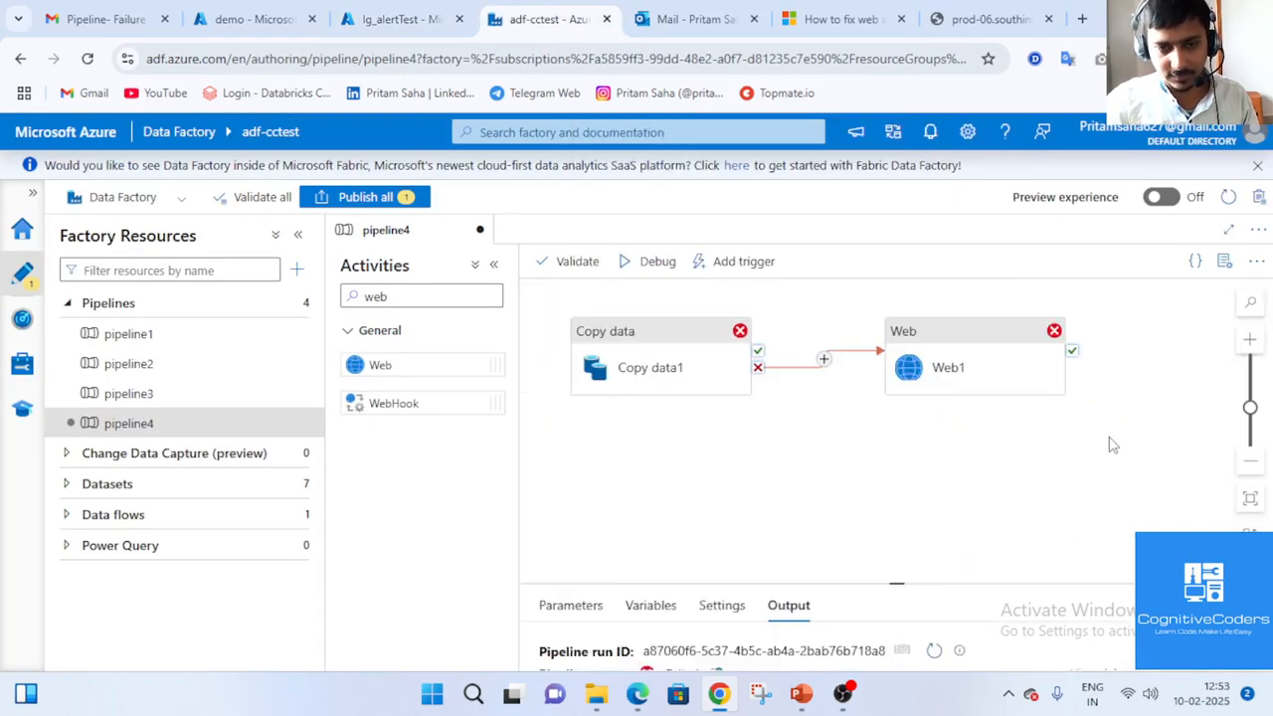
left_click(949, 361)
left_click(1257, 652)
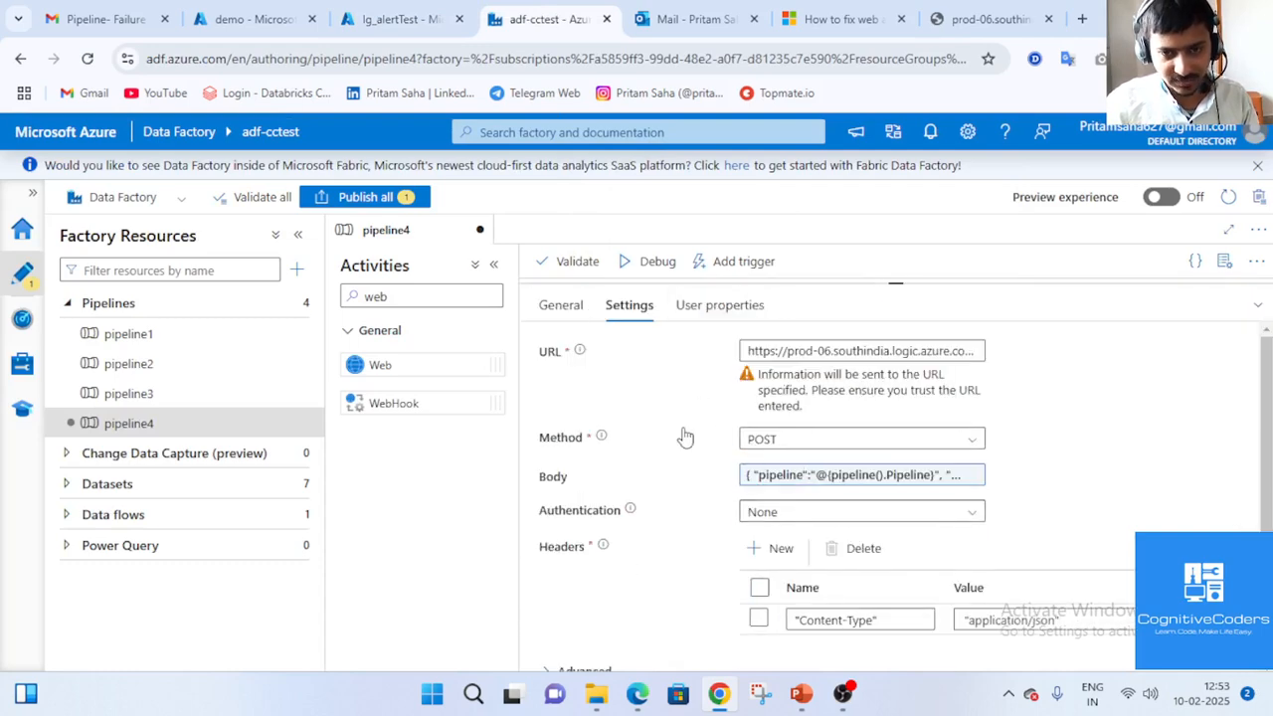
left_click(889, 442)
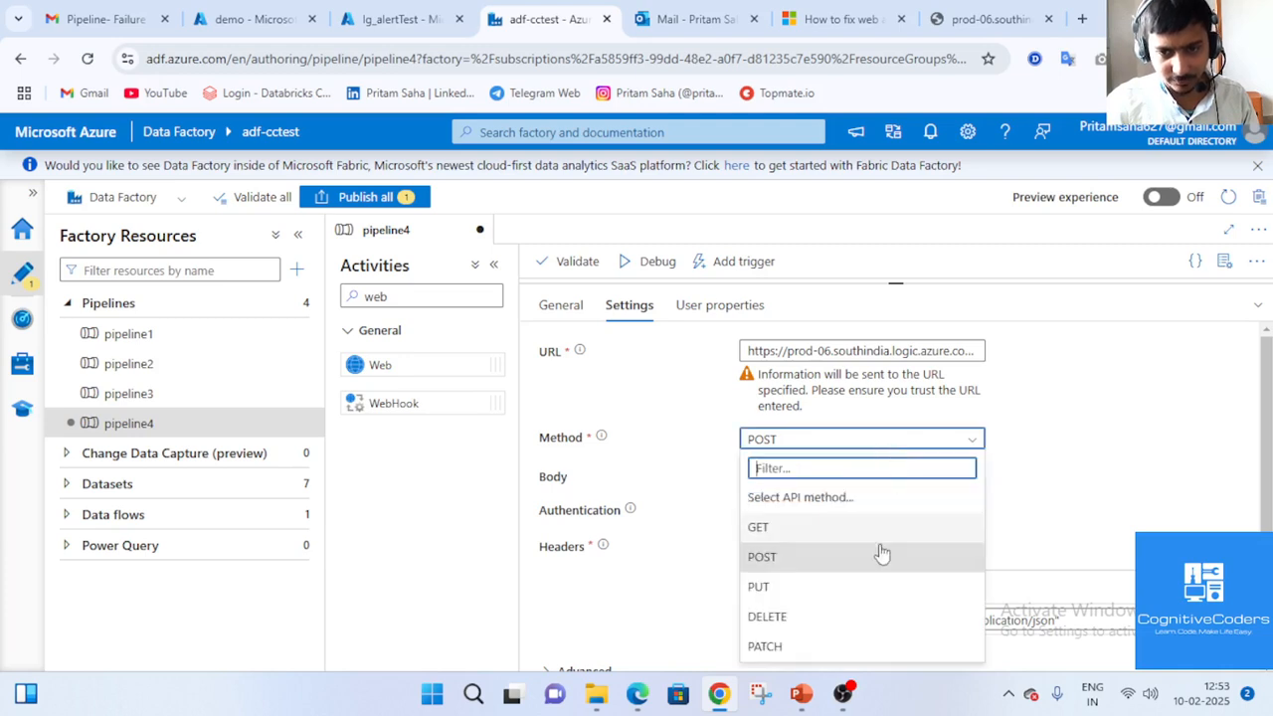
left_click(826, 528)
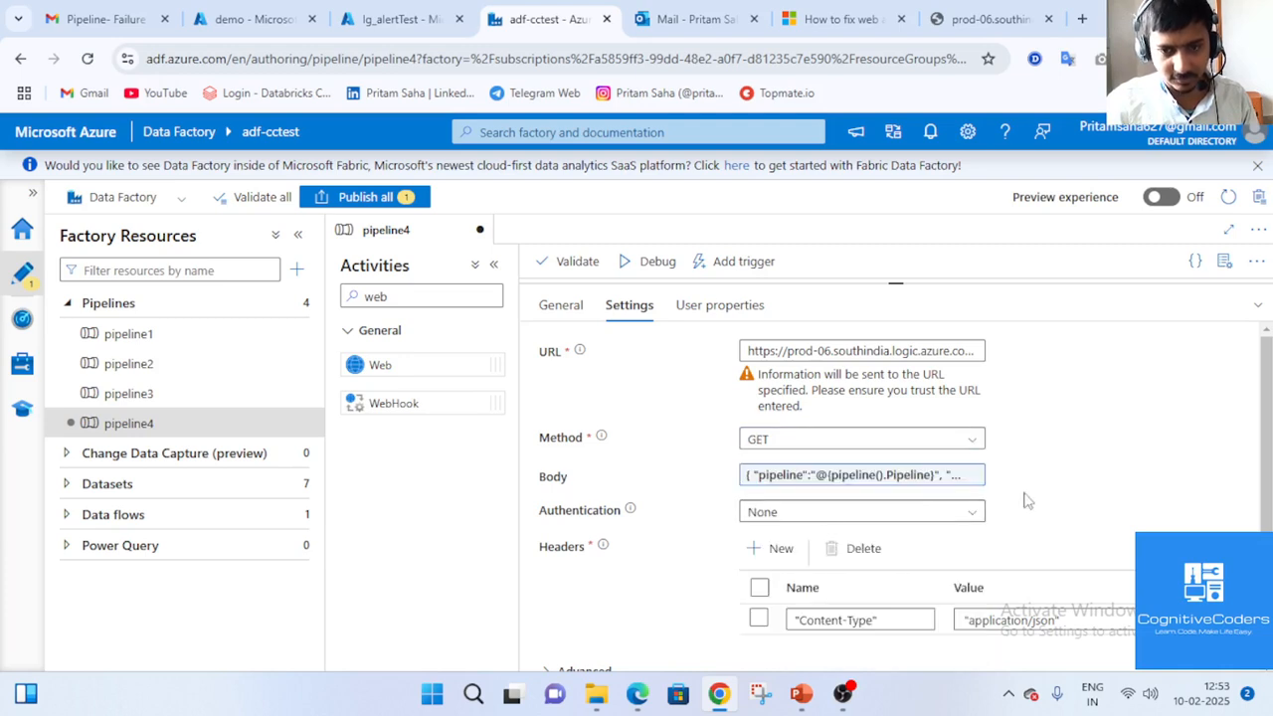
Start a debug run of pipeline4.
left_click(1254, 310)
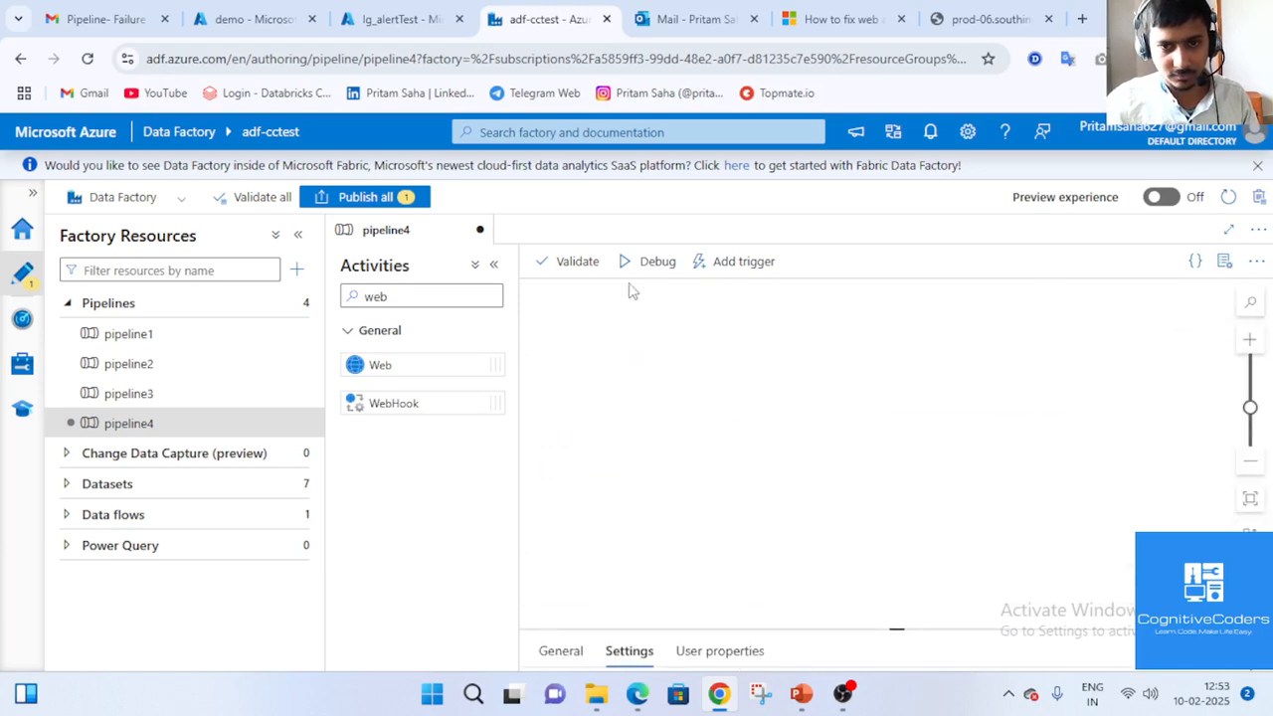
left_click(630, 267)
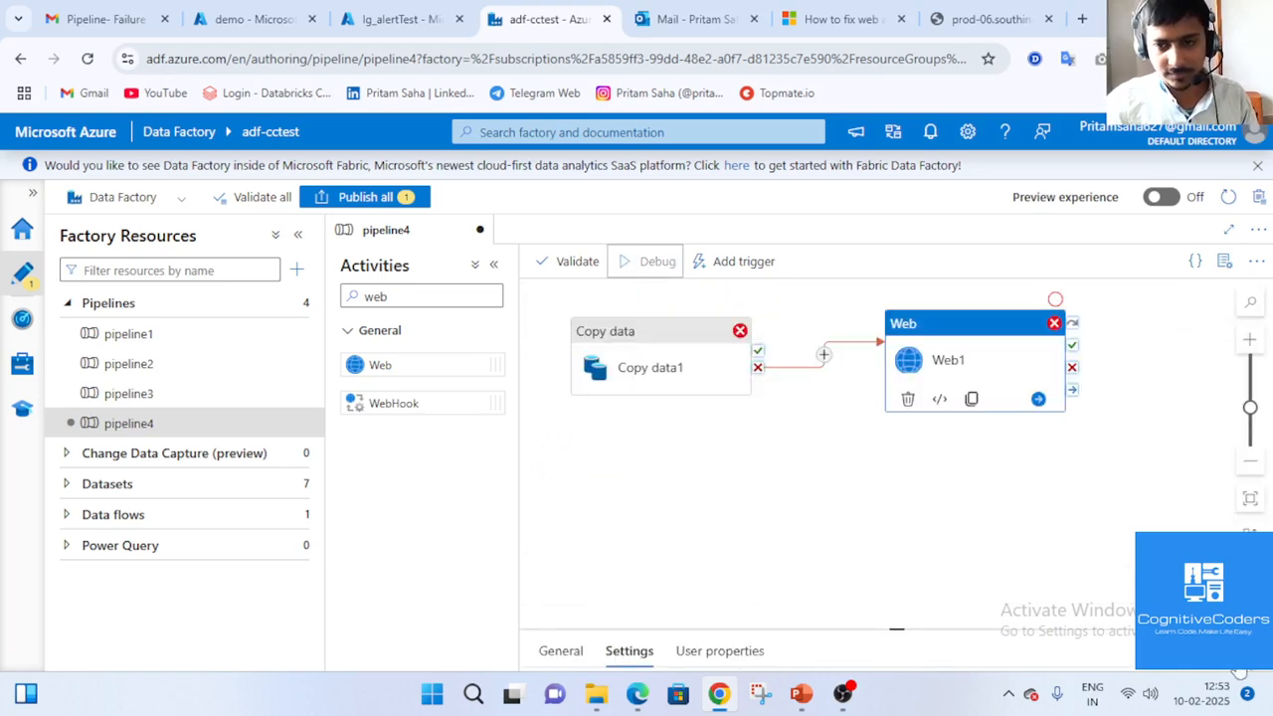
left_click(398, 19)
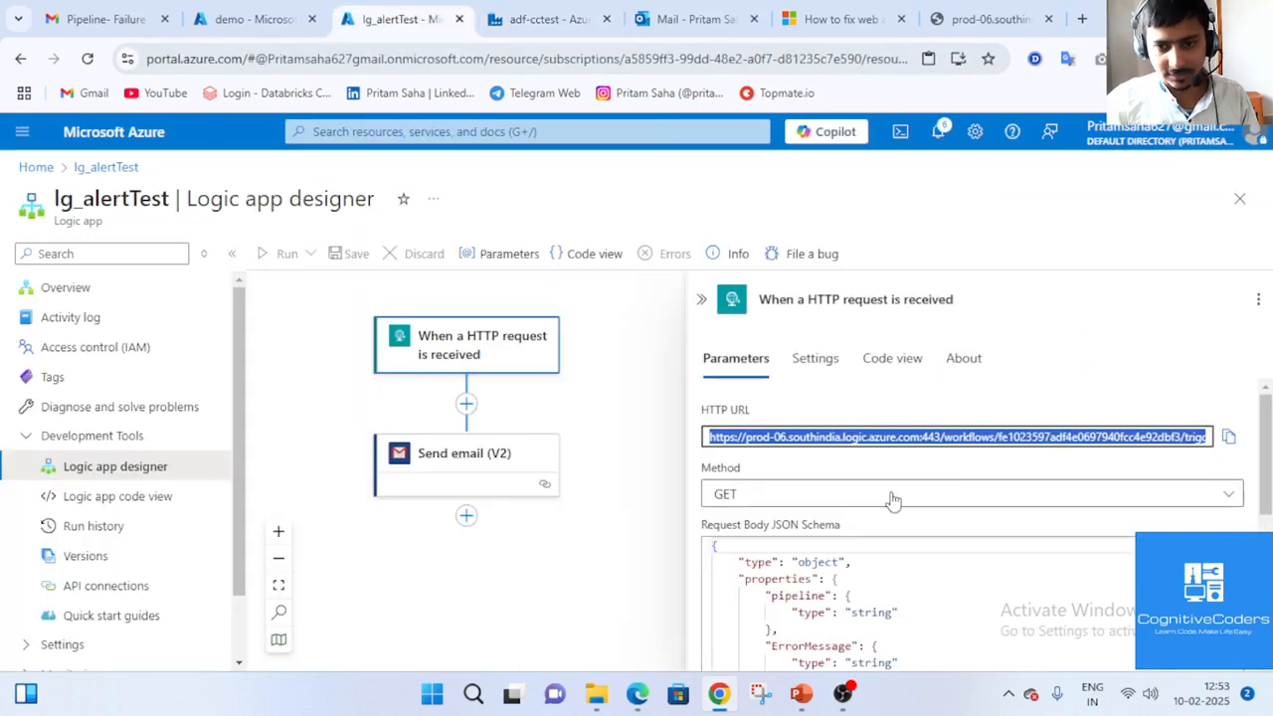
Check the debug run on adf-cctest, then open the new Pipeline- Failure email.
left_click(537, 18)
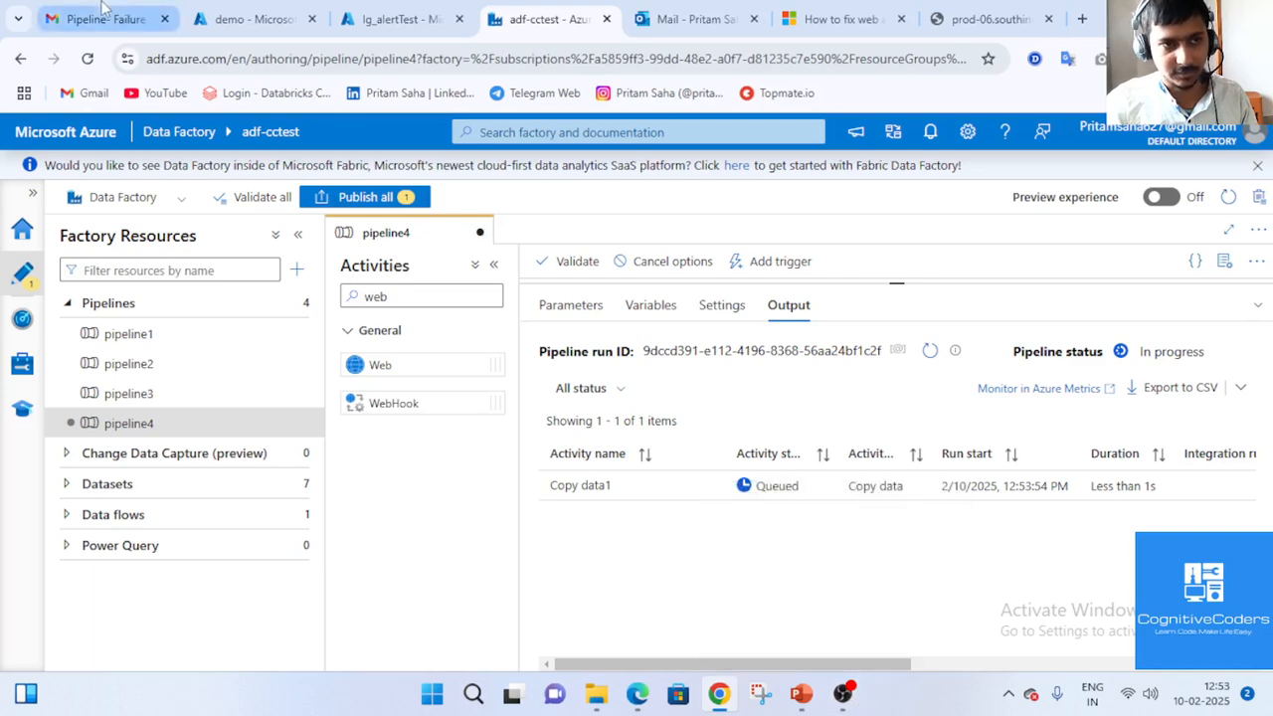
left_click(100, 19)
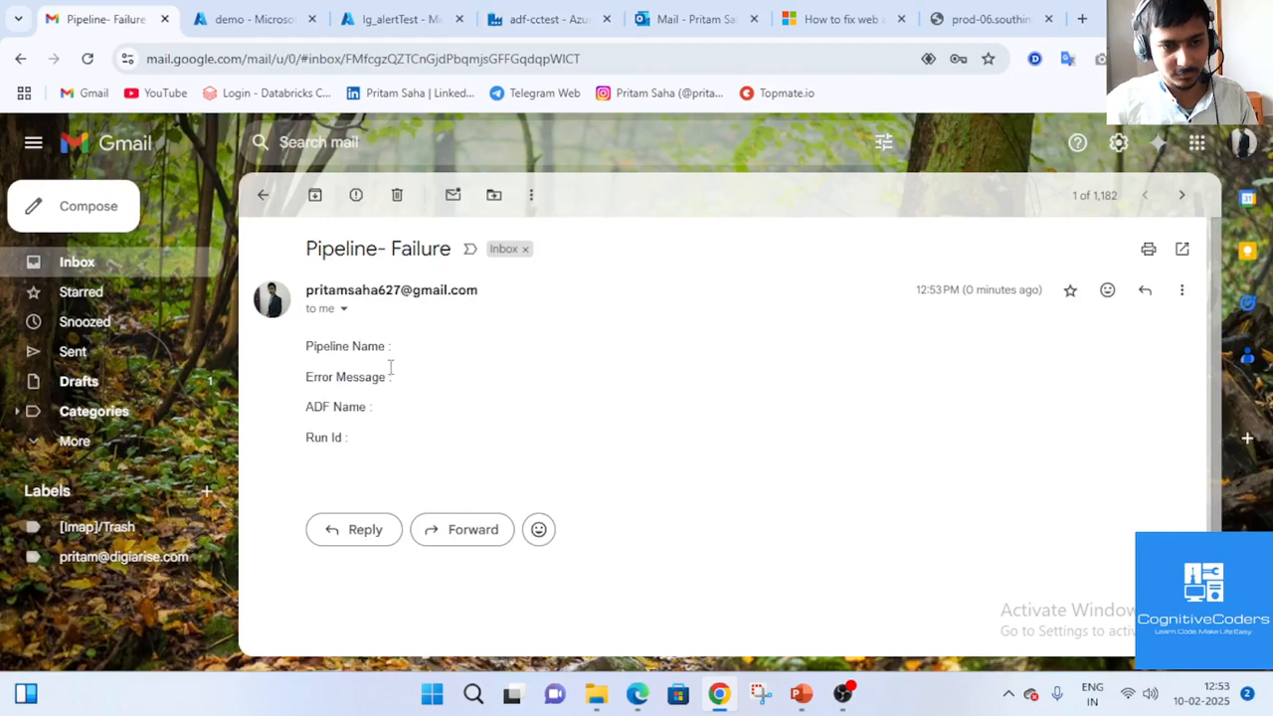
Inspect the email's blank Pipeline Name, Error Message, ADF Name and Run Id lines, then return to Data Factory.
triple_click(458, 377)
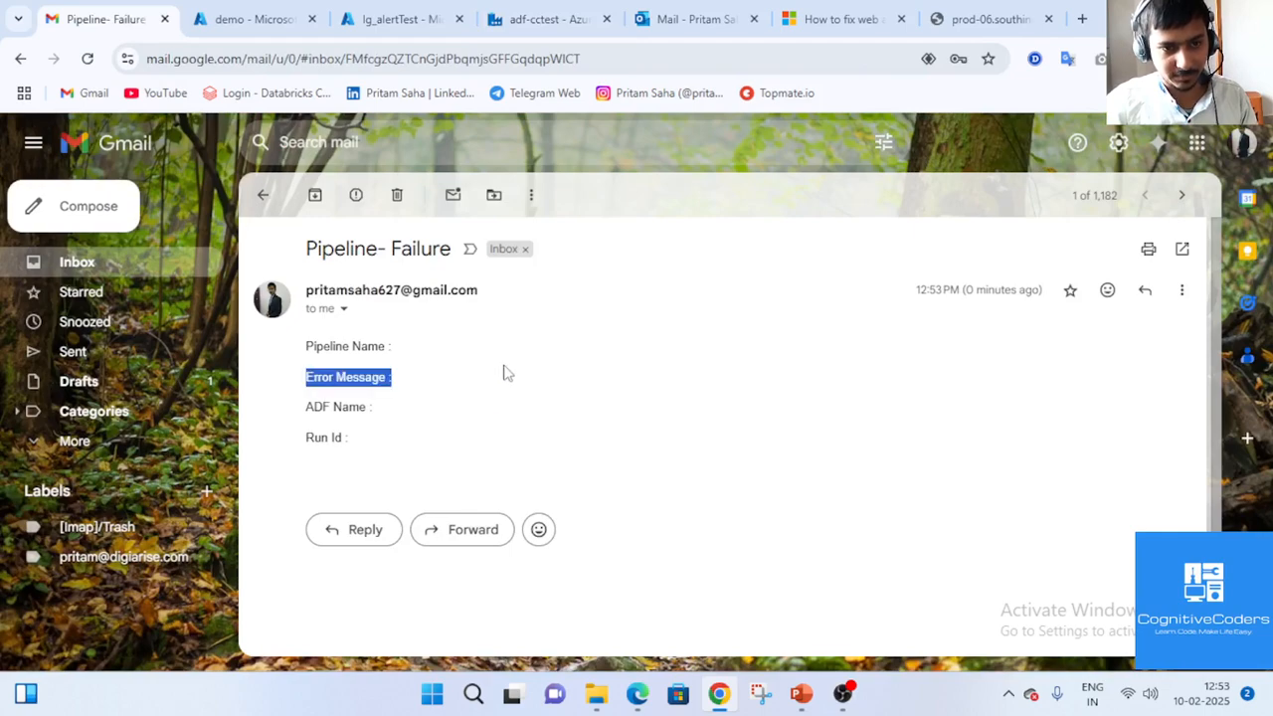
left_click(448, 390)
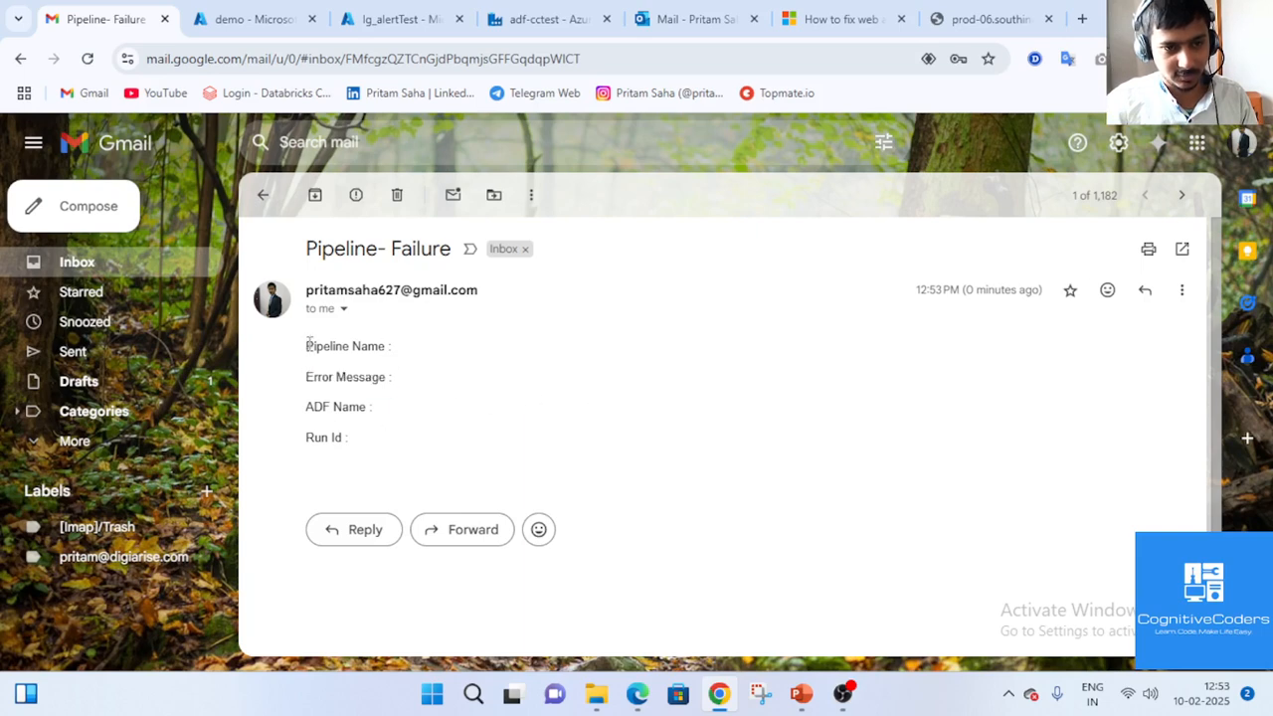
left_click_drag(308, 343, 378, 447)
left_click(562, 384)
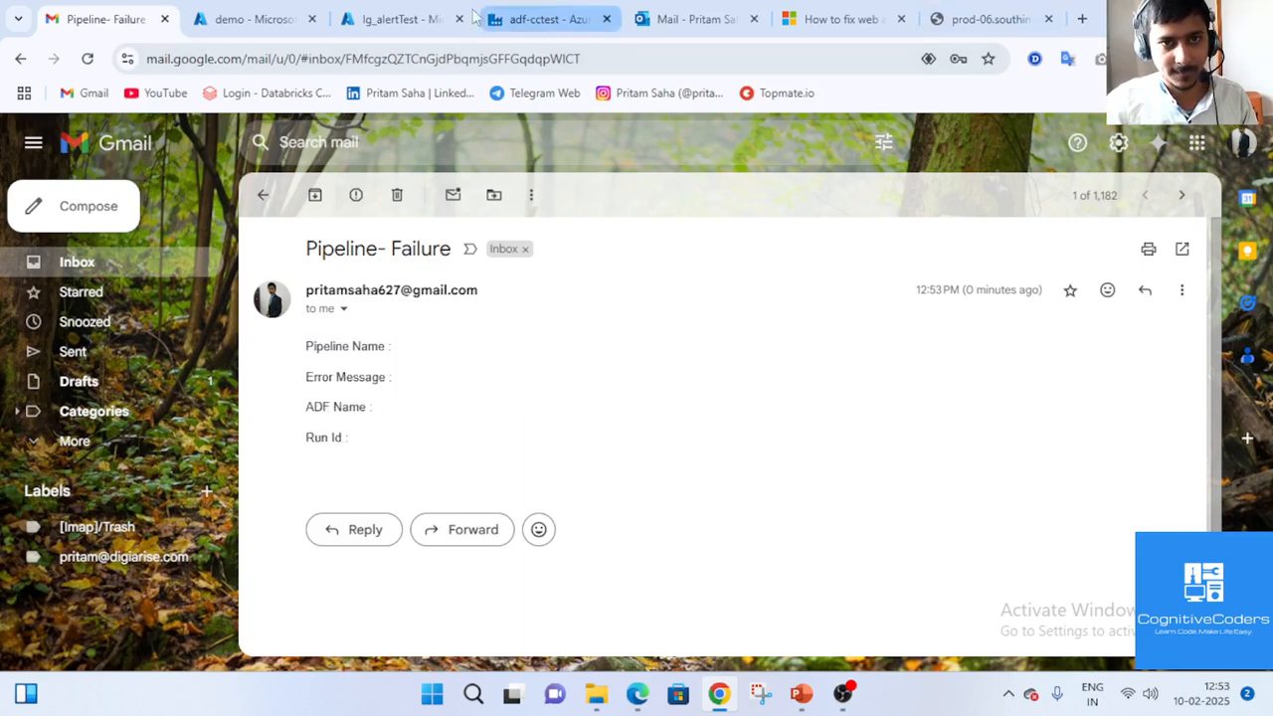
left_click(417, 16)
left_click(514, 22)
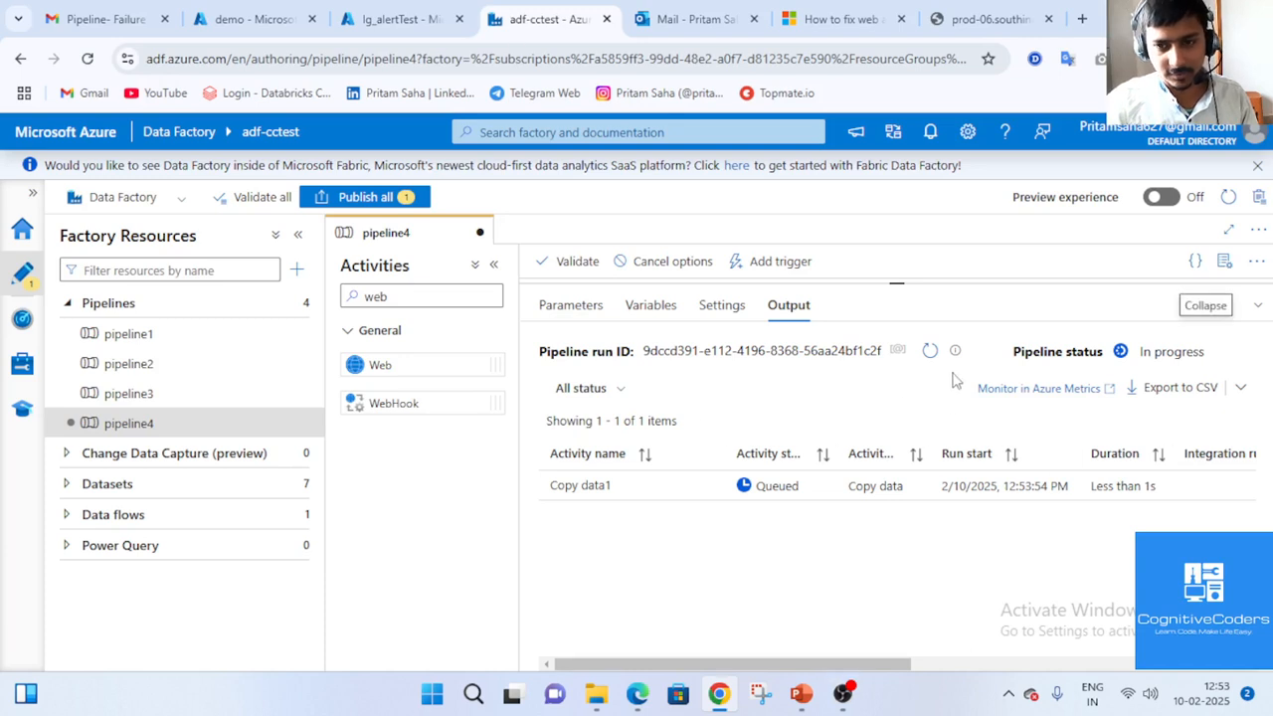
Refresh the debug run and read Web1's error about the invalid header name format.
left_click(927, 351)
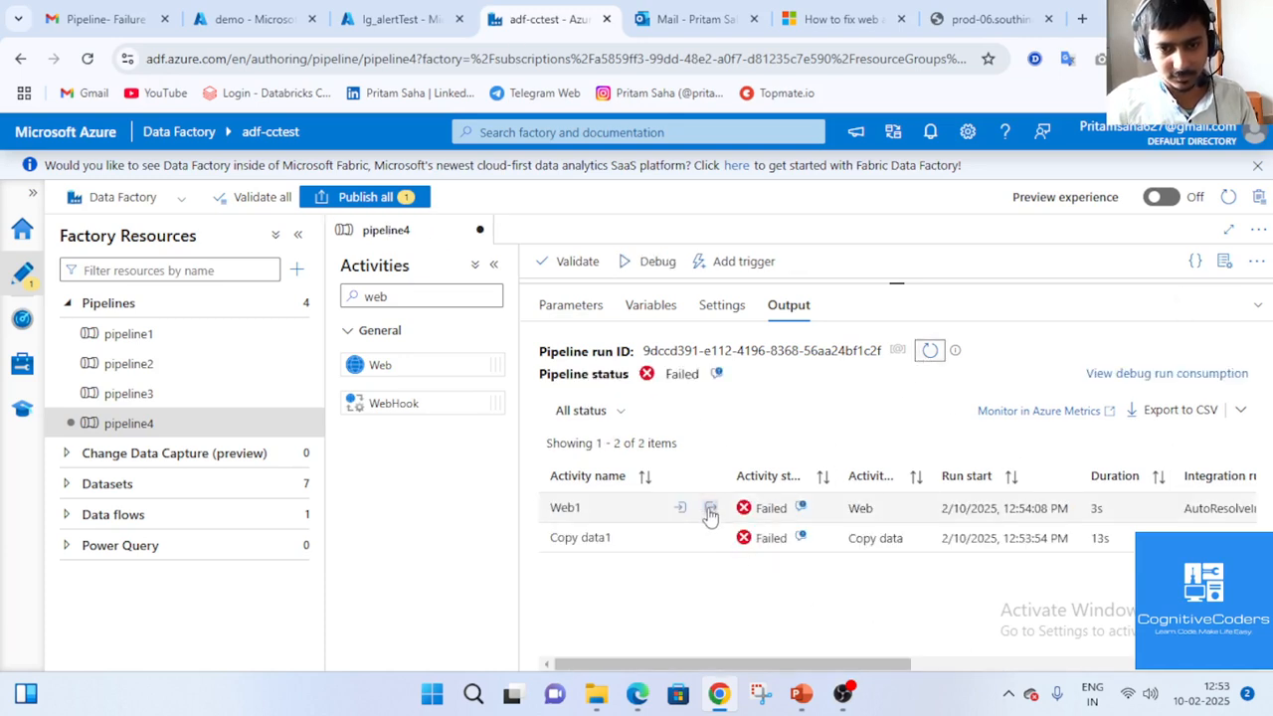
left_click(710, 510)
left_click(838, 587)
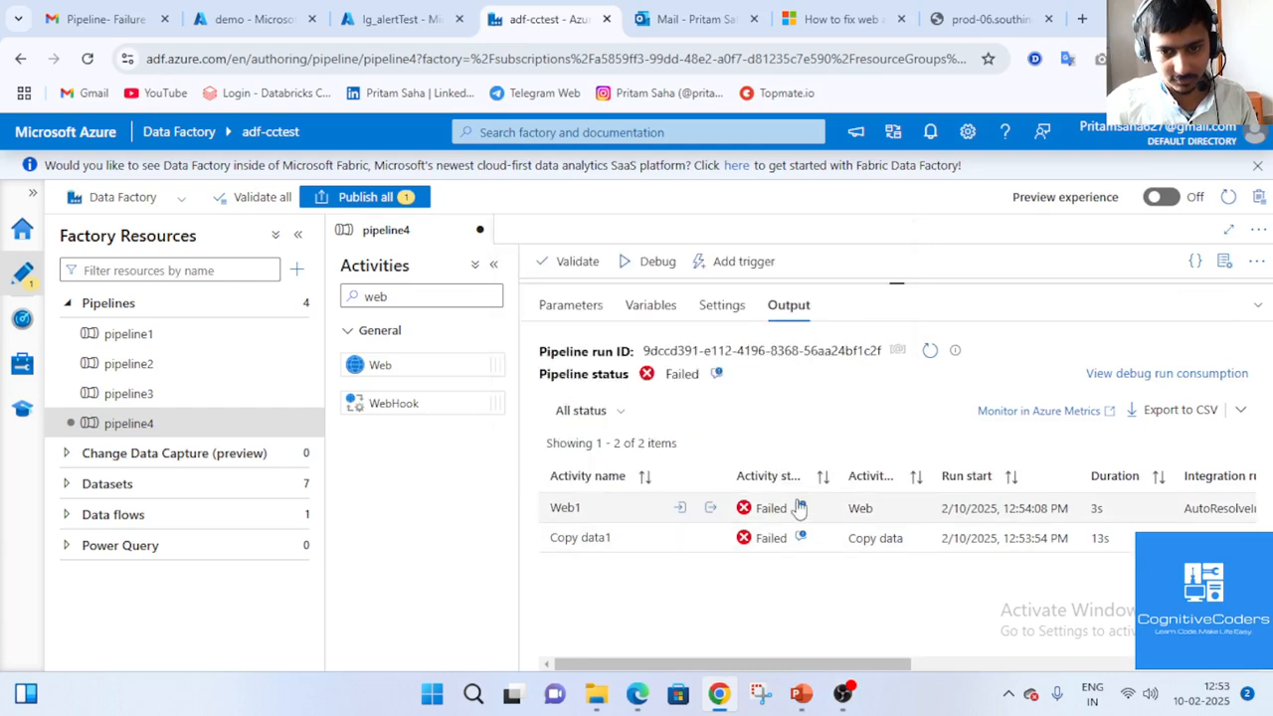
left_click(800, 507)
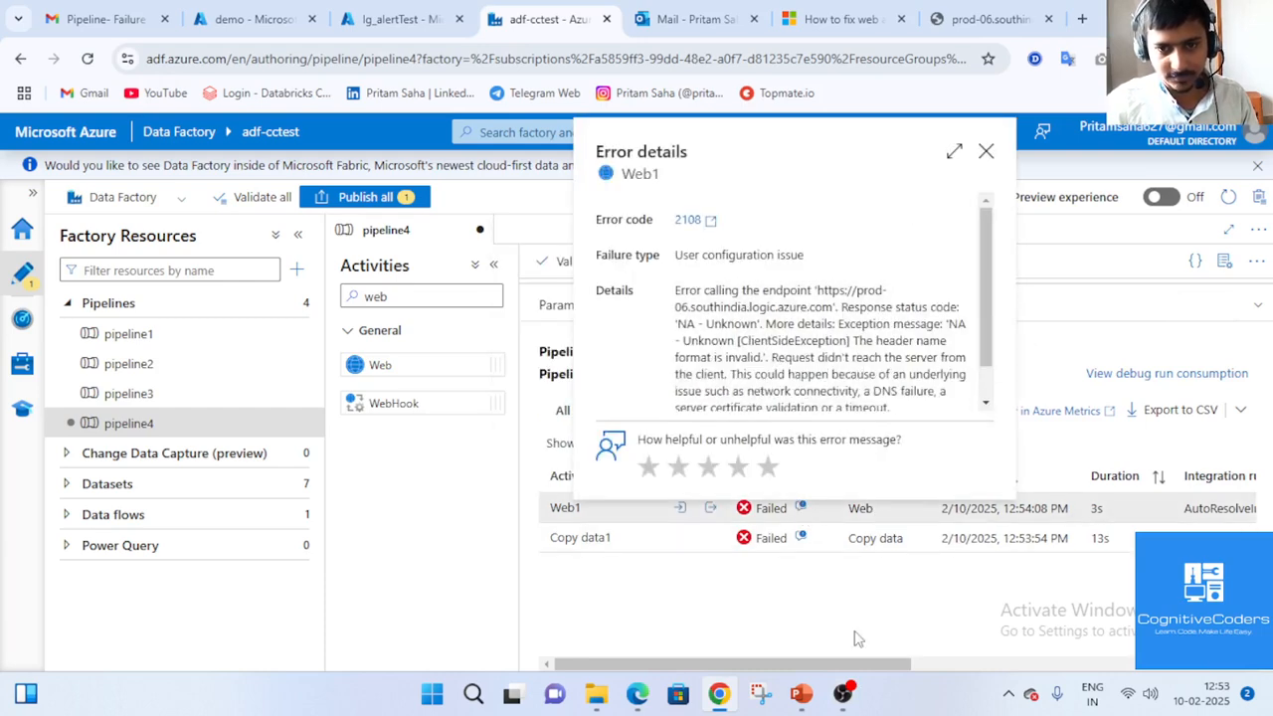
mouse_move(842, 696)
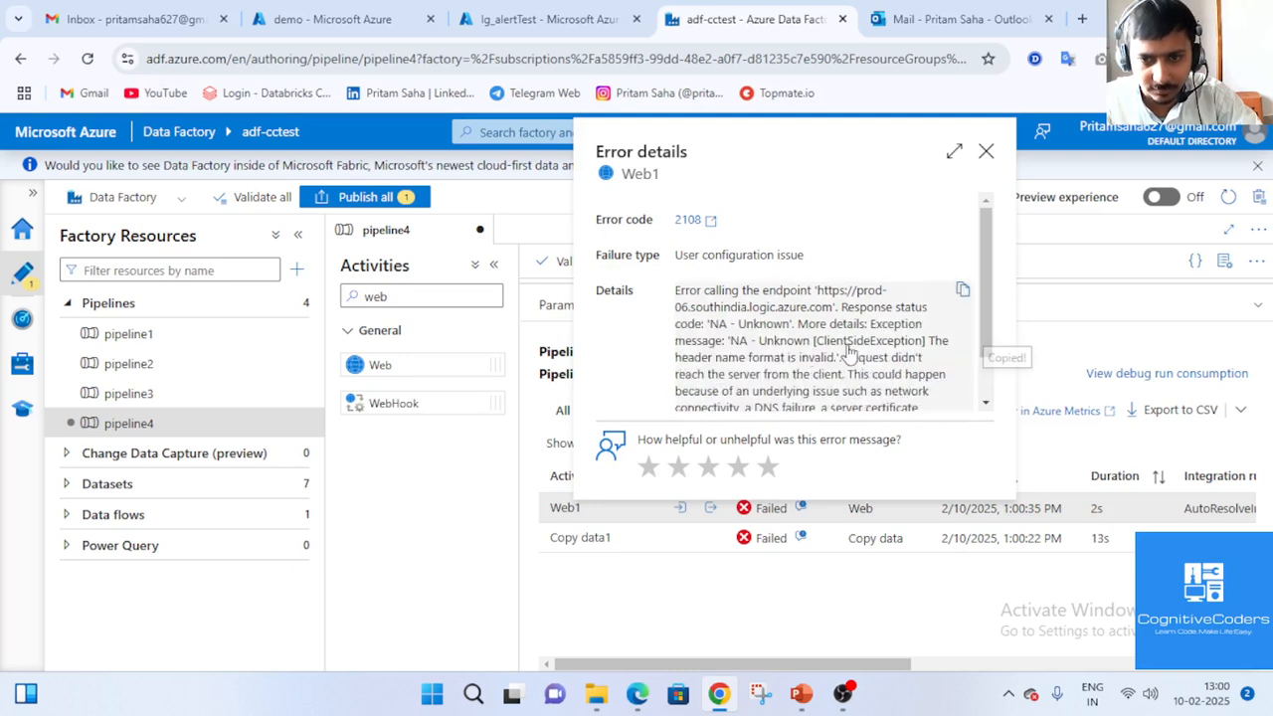
left_click_drag(694, 360, 841, 372)
scroll(843, 376, "down", 1)
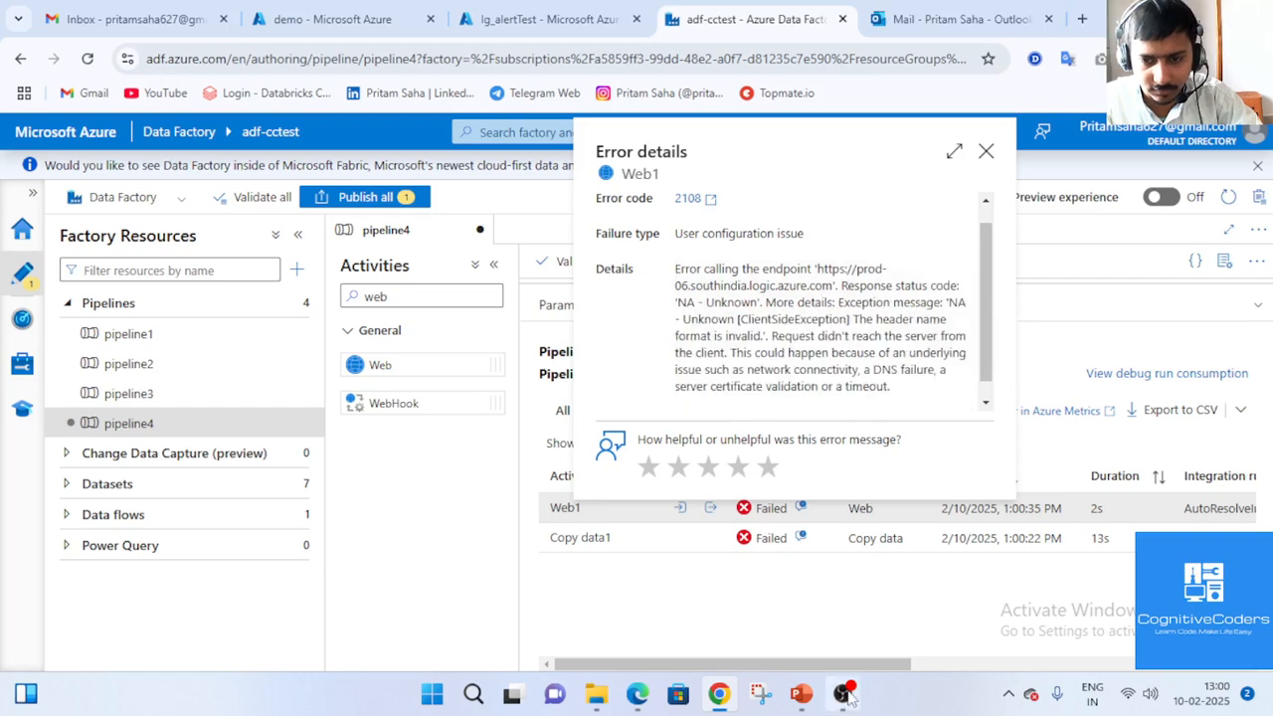
left_click(1027, 591)
Strip the quotes from Web1's Content-Type: application/json header and start a new debug run.
left_click(1259, 308)
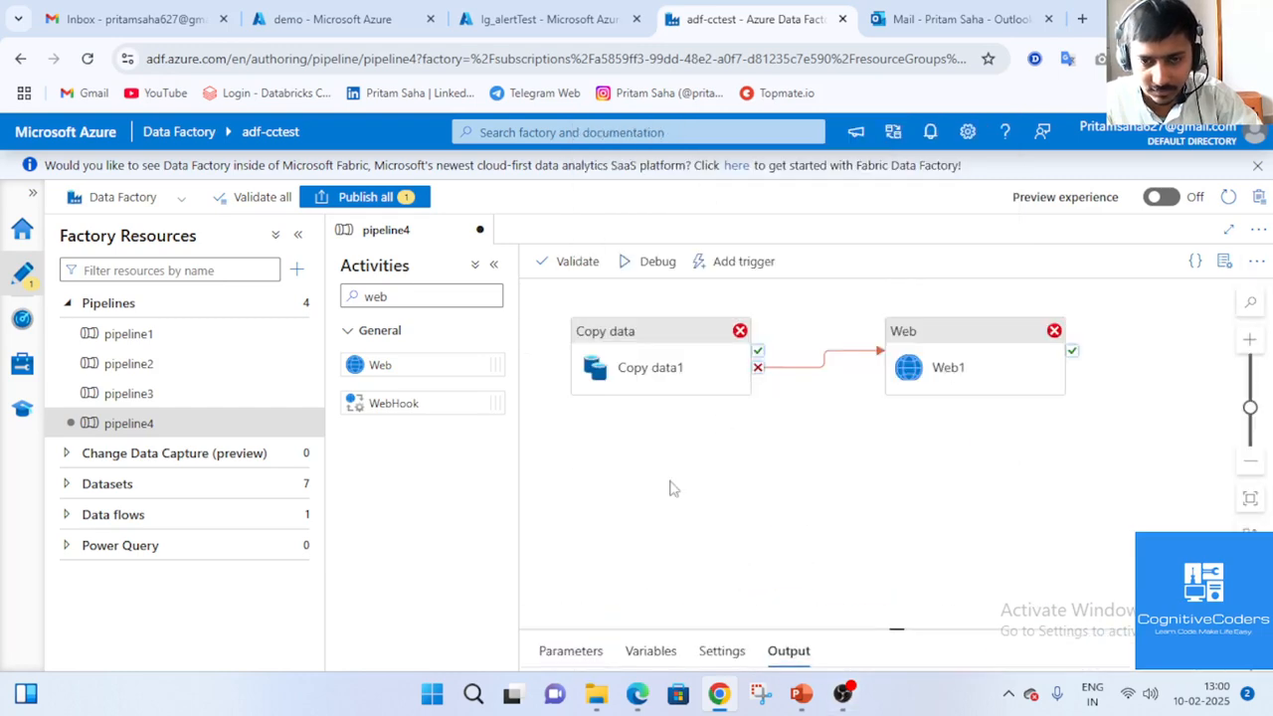
left_click(966, 358)
left_click(1258, 617)
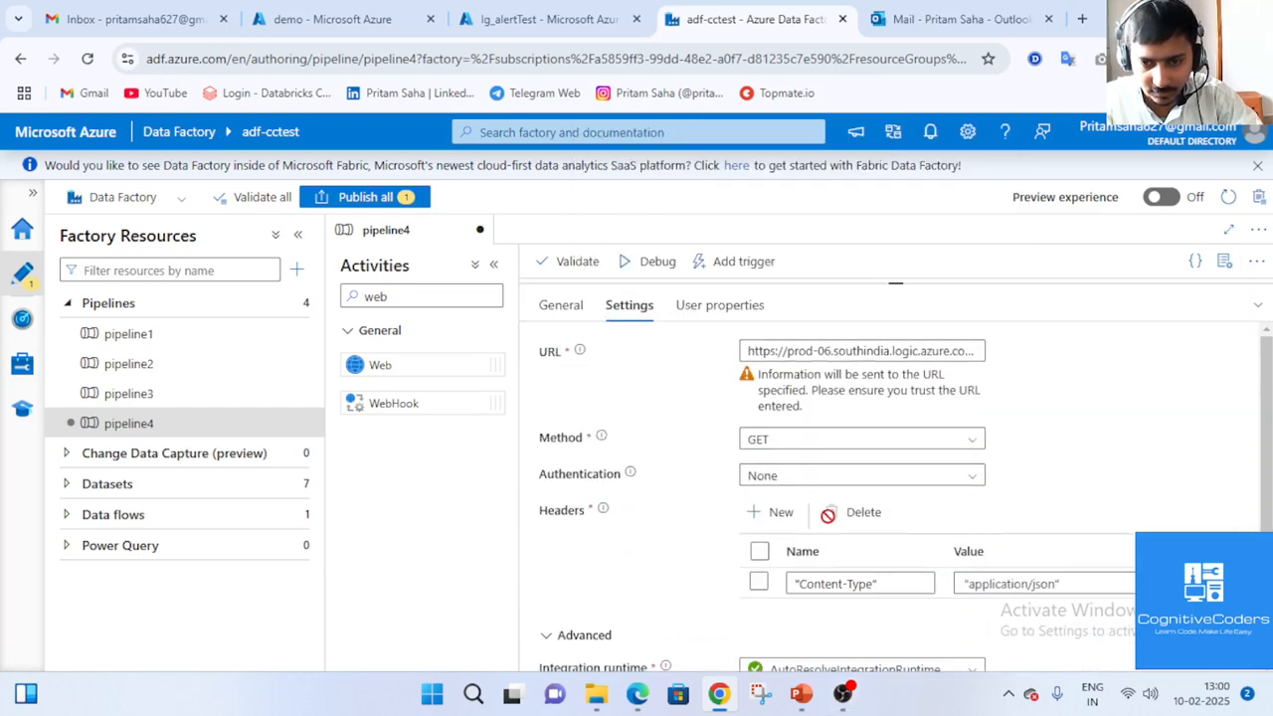
left_click_drag(804, 584, 872, 582)
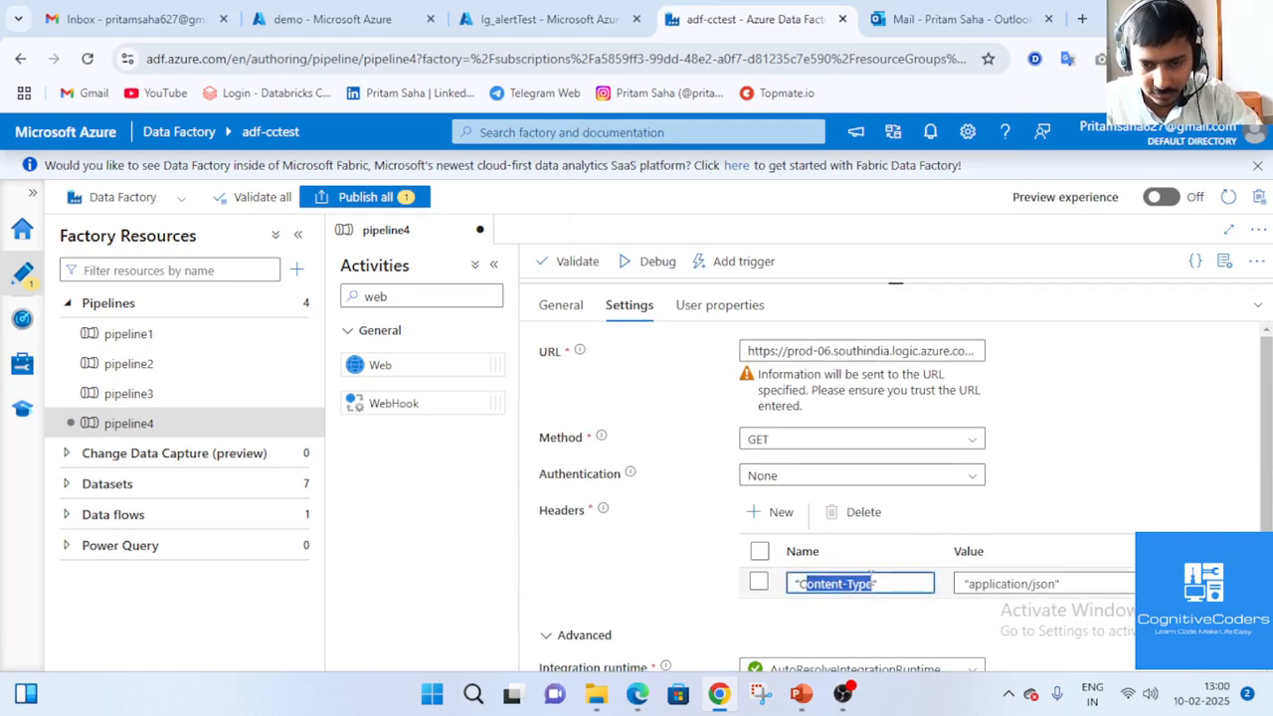
left_click(898, 587)
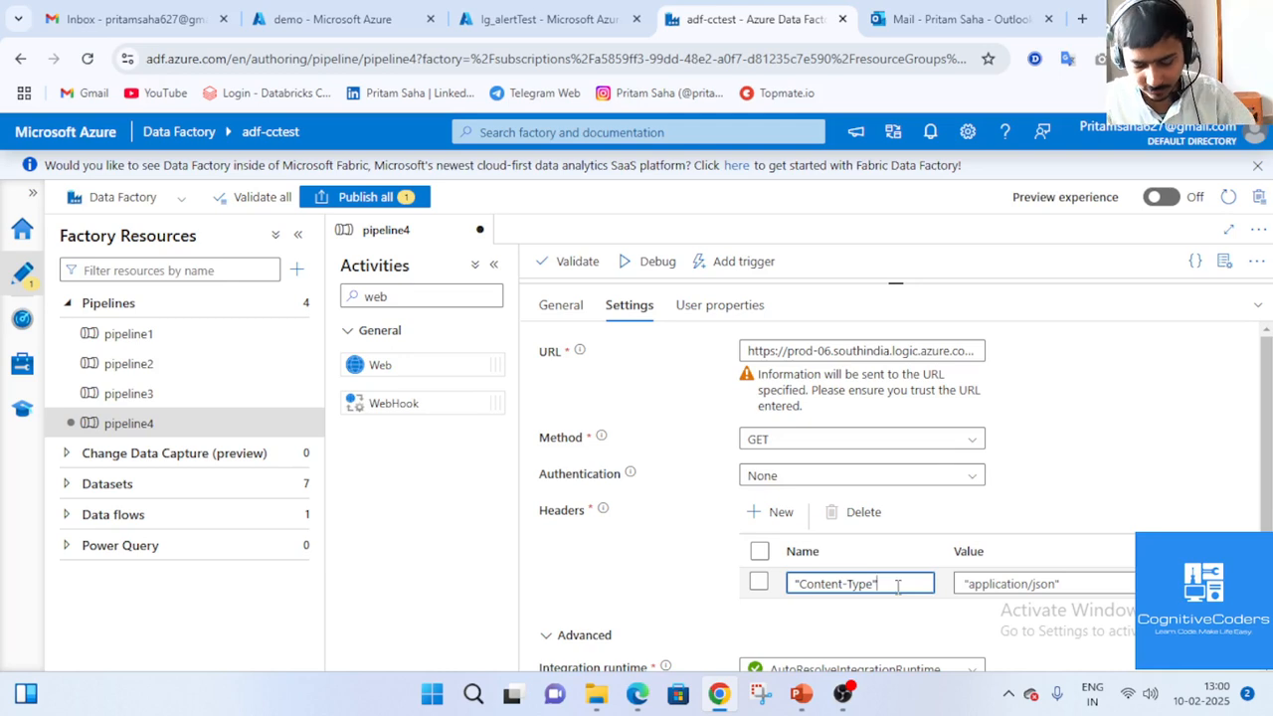
key("BackSpace")
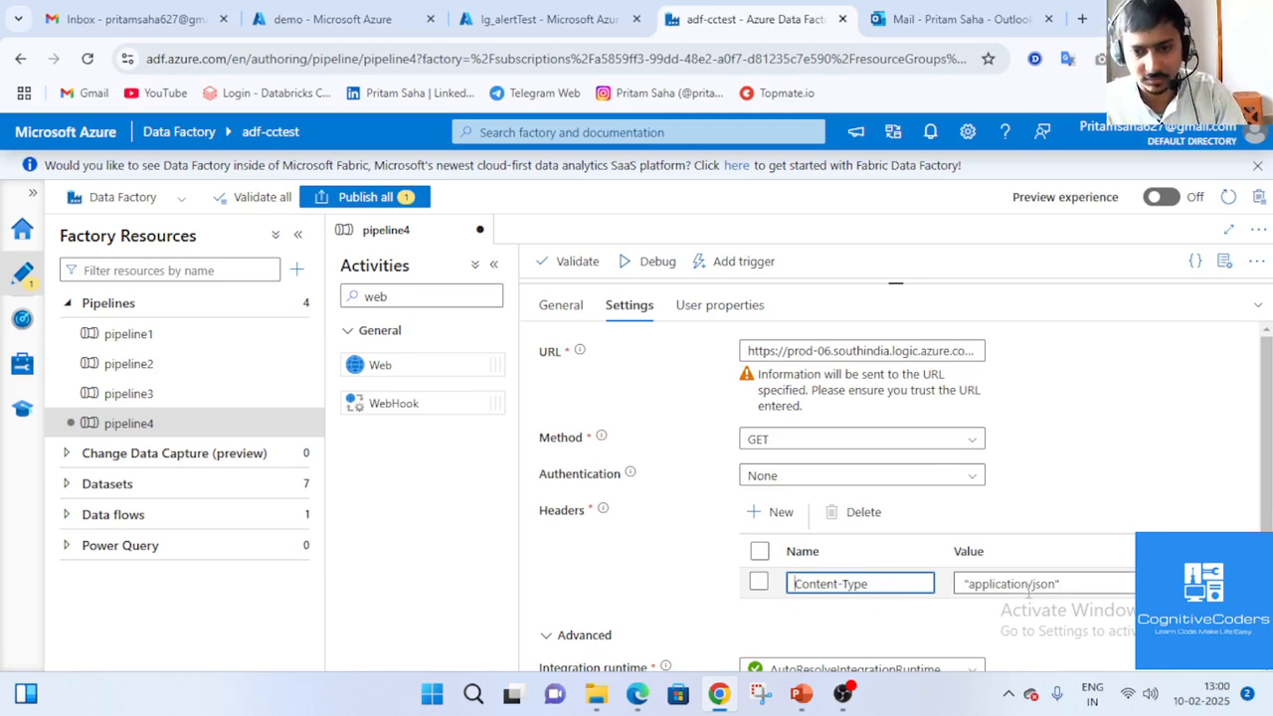
left_click(1068, 584)
key("BackSpace")
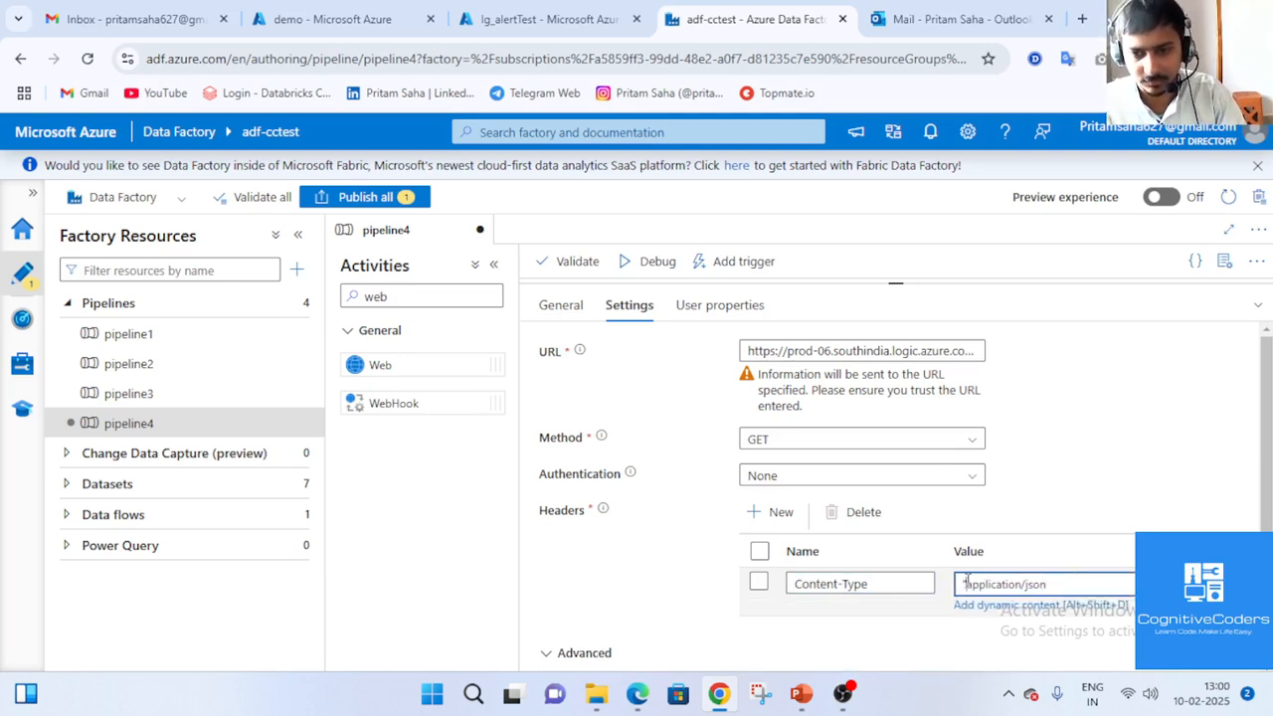
left_click(646, 260)
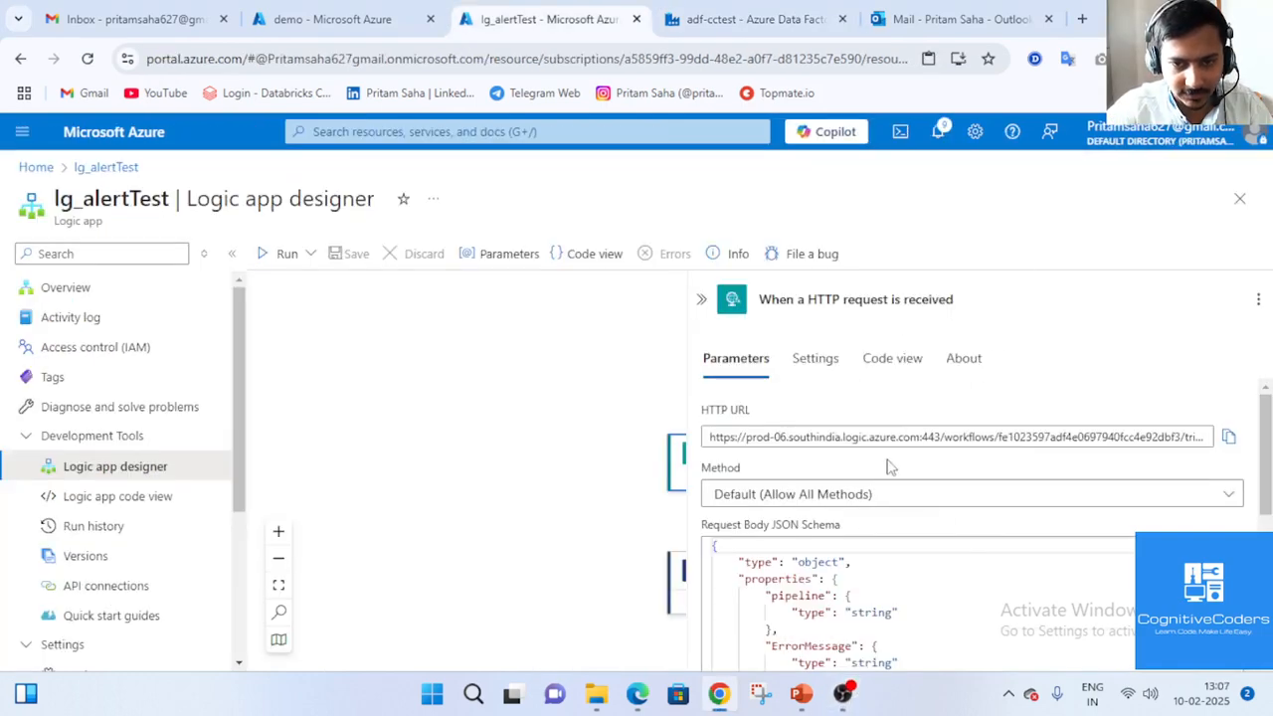
Keep the HTTP trigger's method at Default (Allow All Methods) and return to the adf-cctest pipeline.
left_click(954, 505)
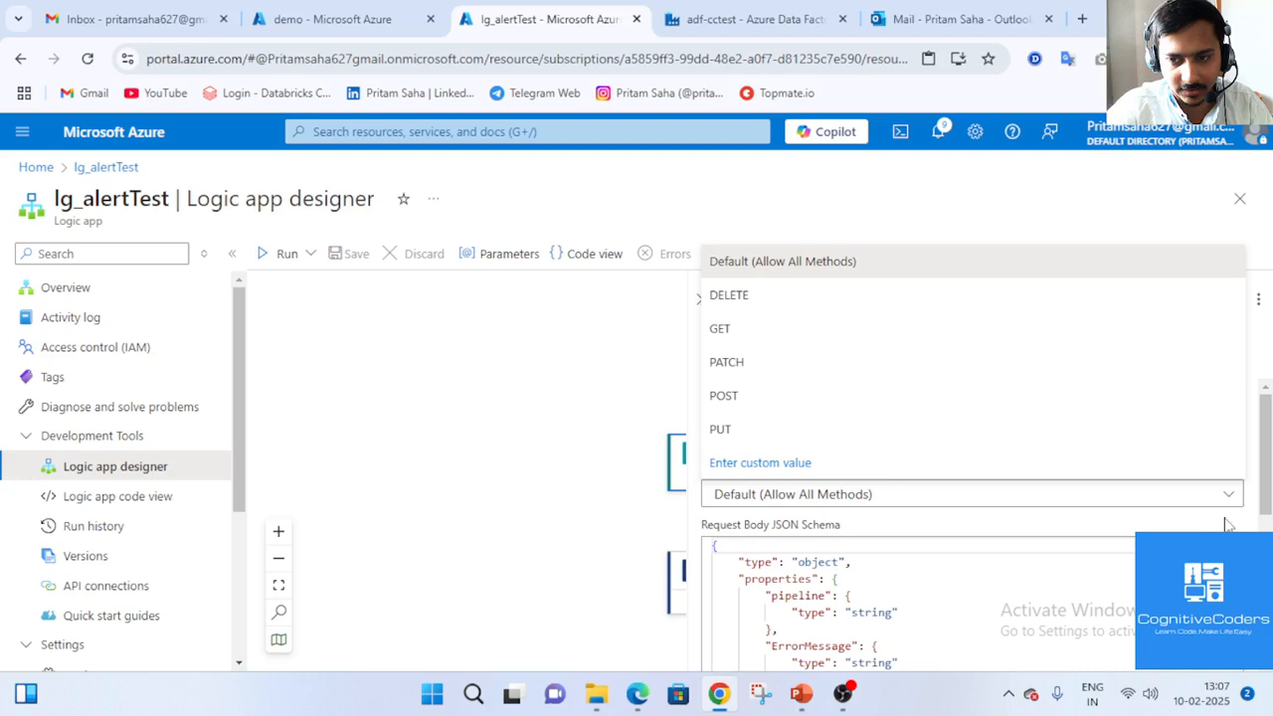
left_click(1229, 495)
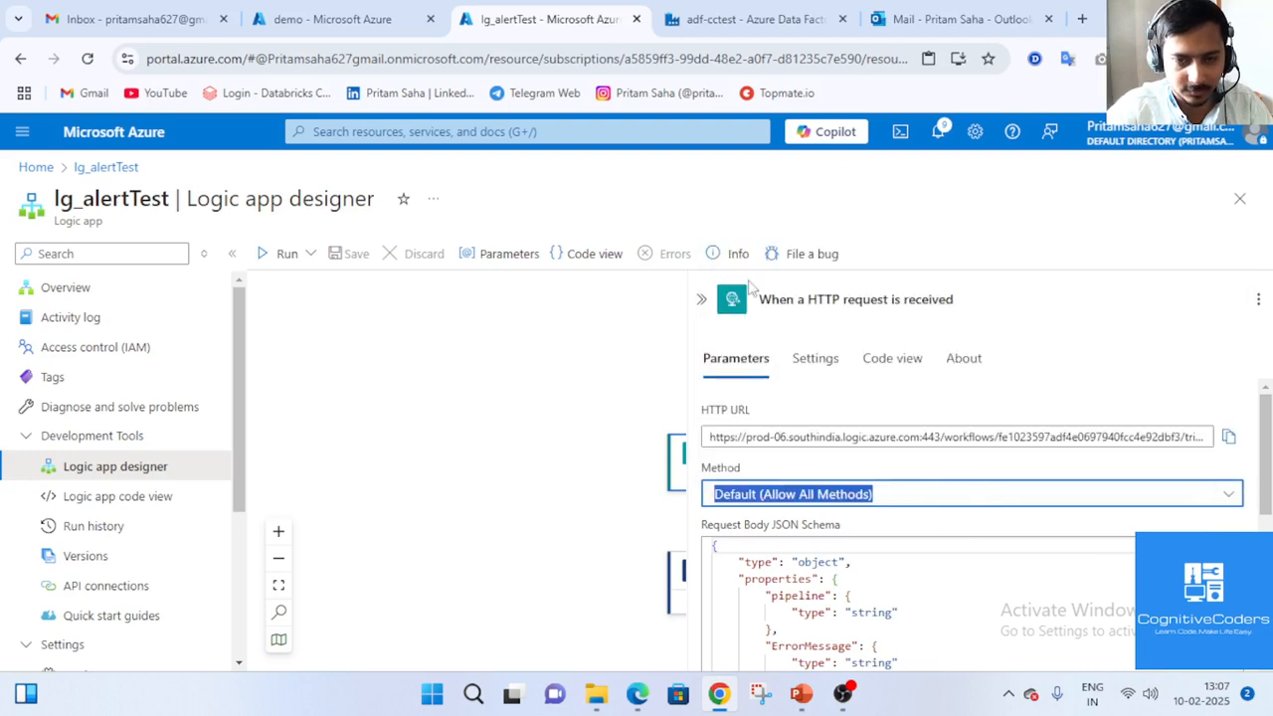
left_click(776, 203)
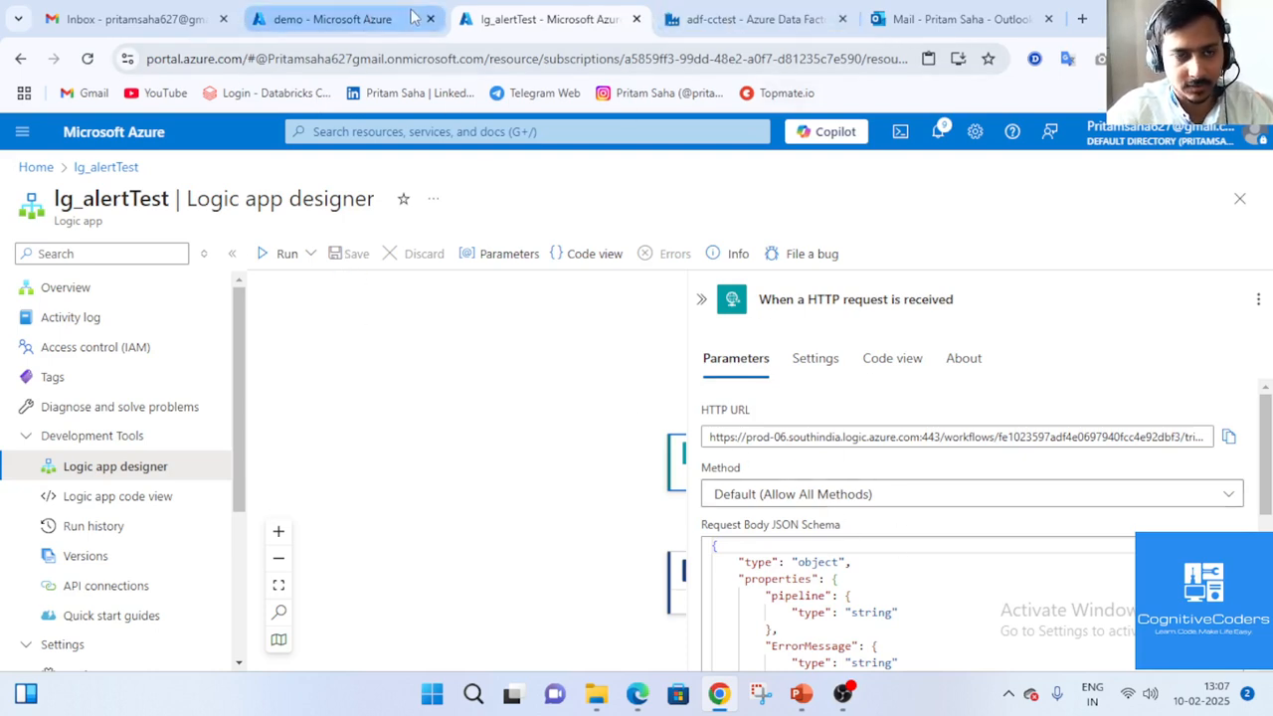
left_click(746, 19)
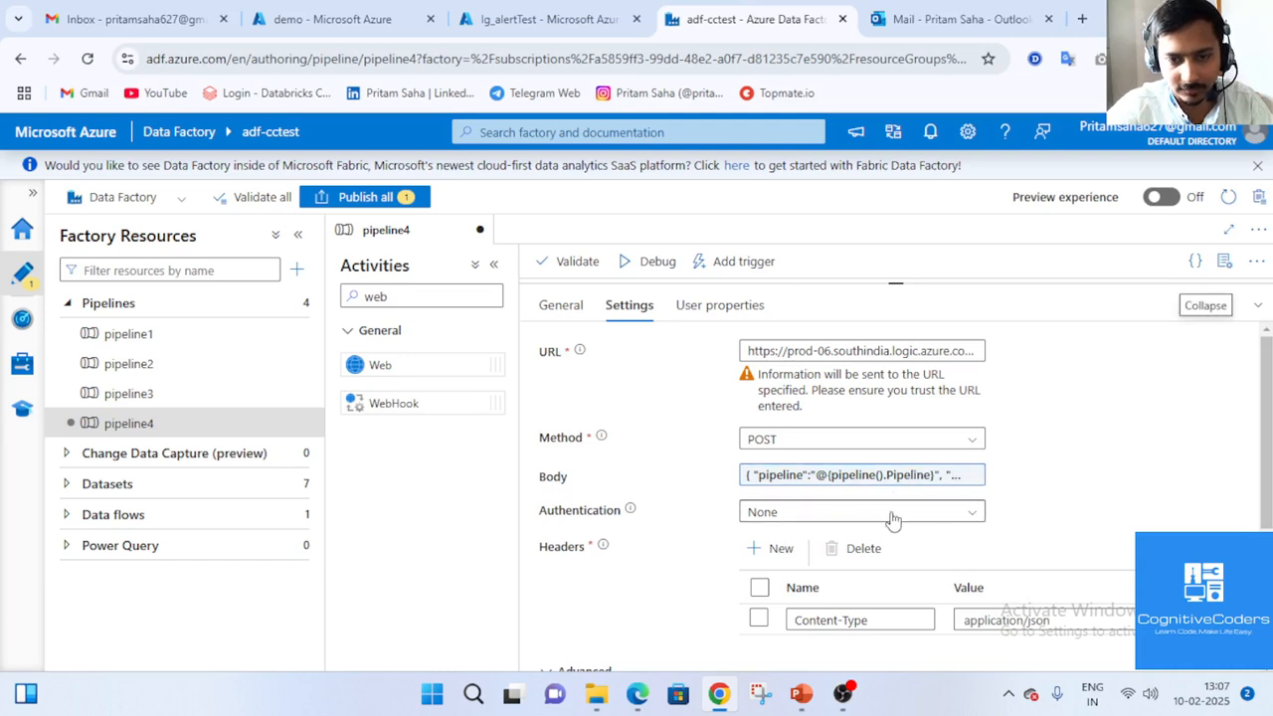
Check the Content-Type header name and application/json value in Web1's Settings.
left_click(1258, 310)
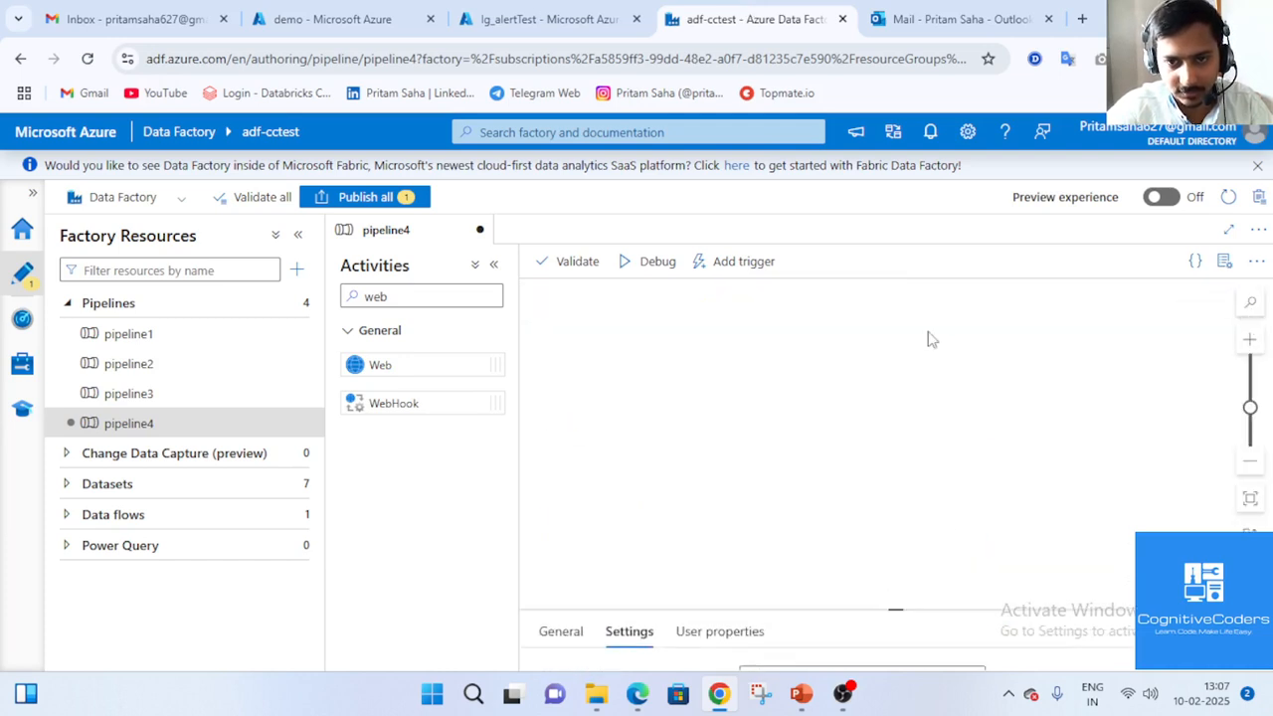
left_click(1258, 654)
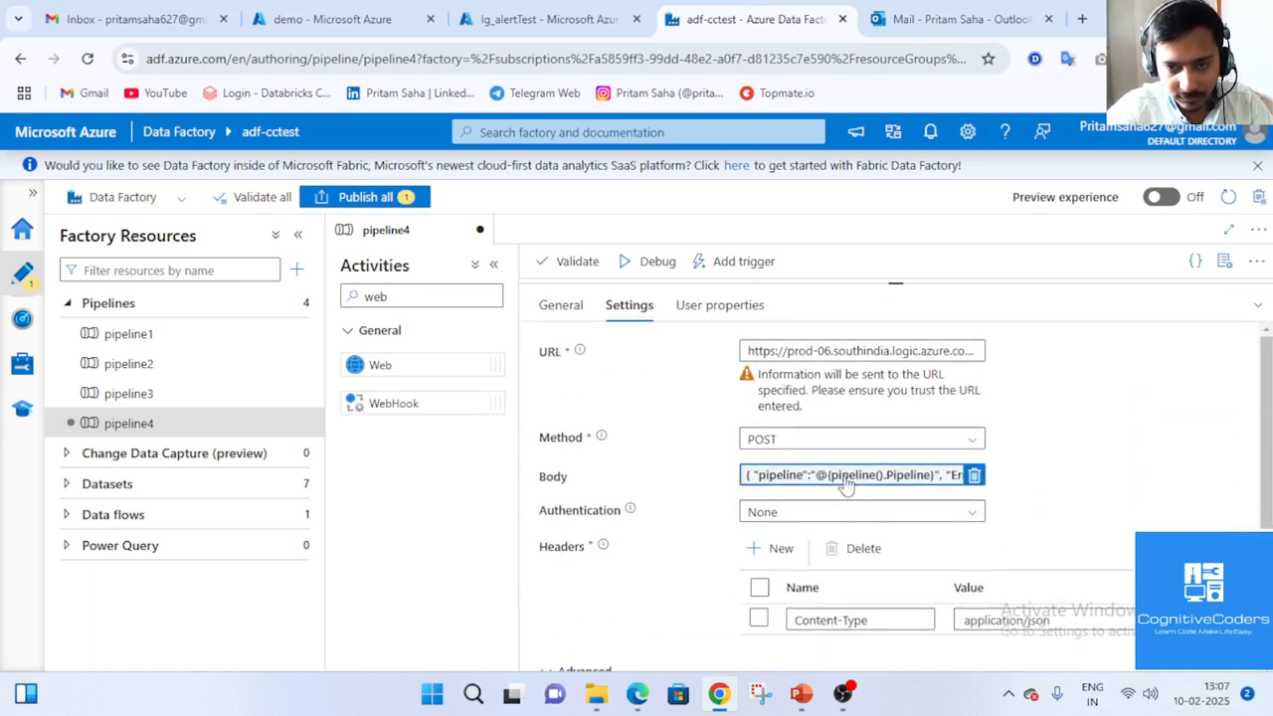
left_click(878, 620)
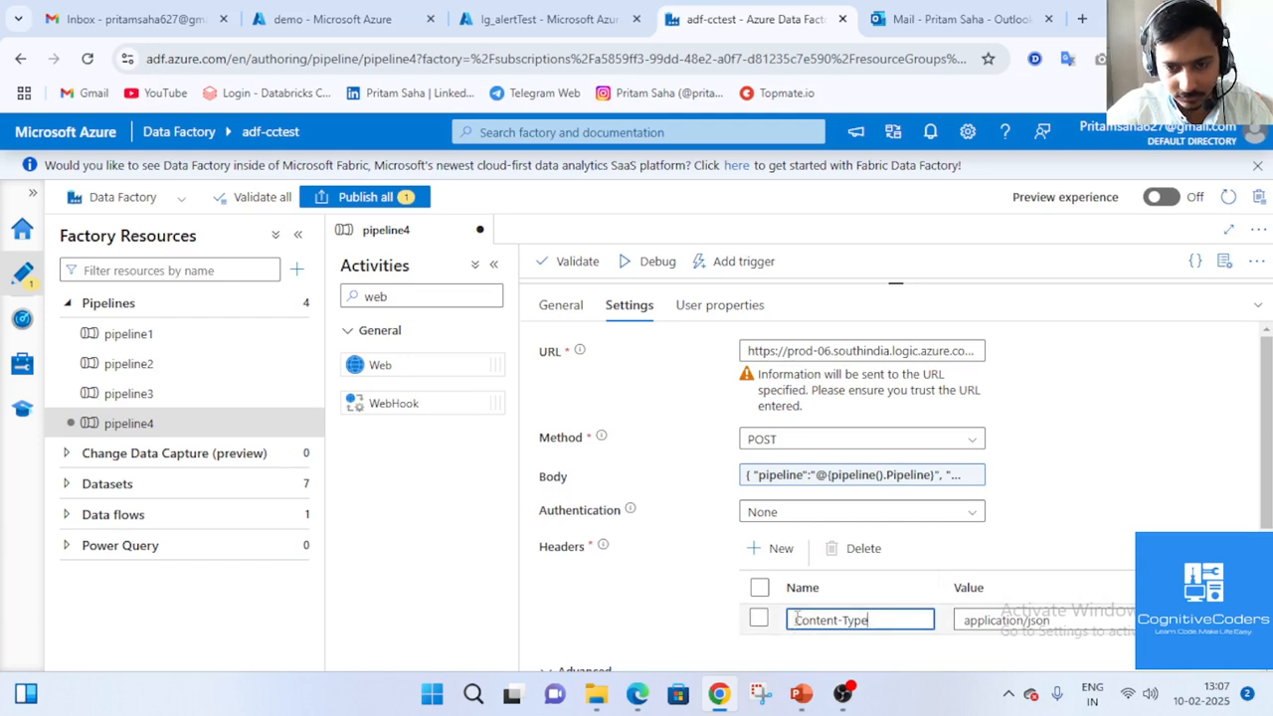
left_click_drag(797, 618, 864, 620)
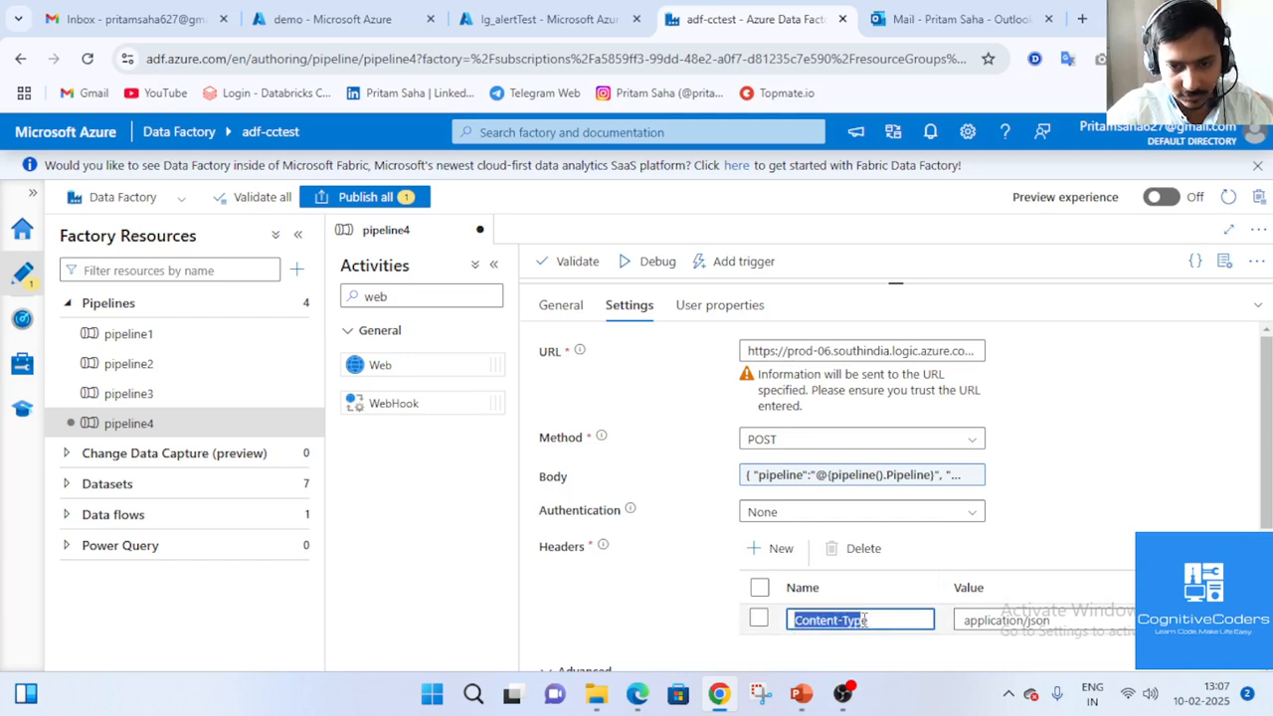
left_click(1042, 621)
left_click_drag(1042, 620, 966, 607)
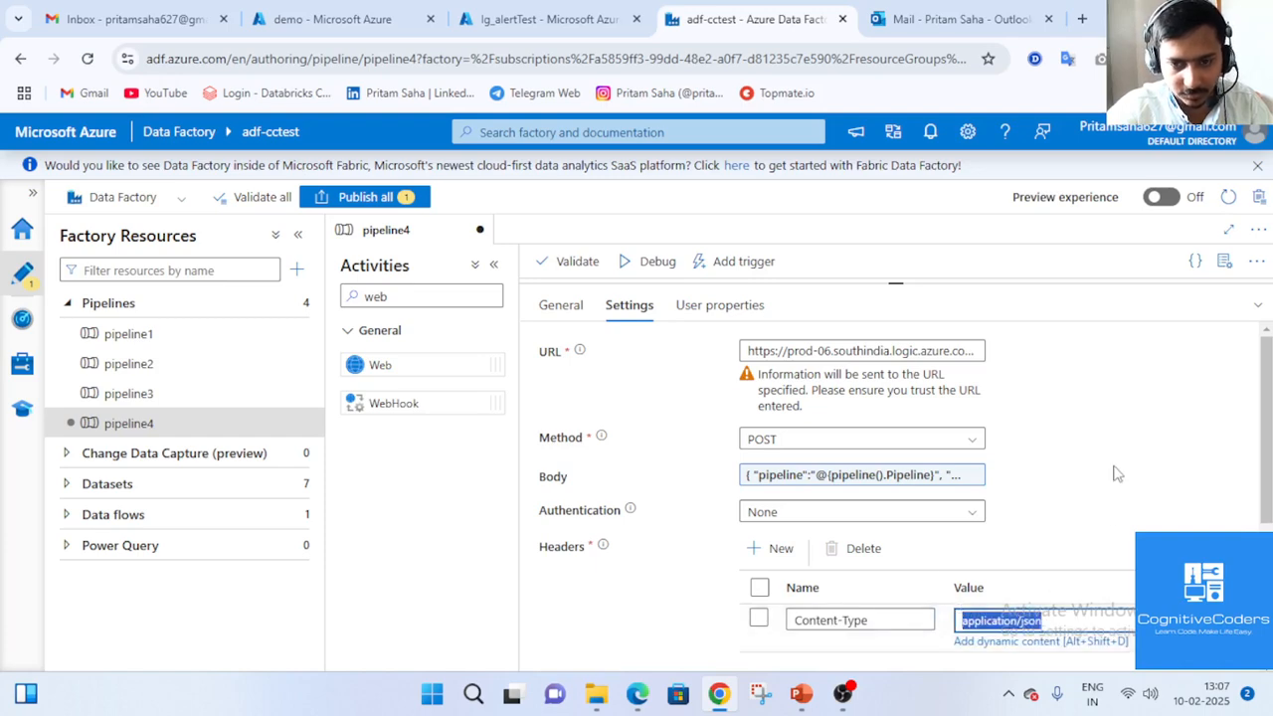
left_click(1037, 556)
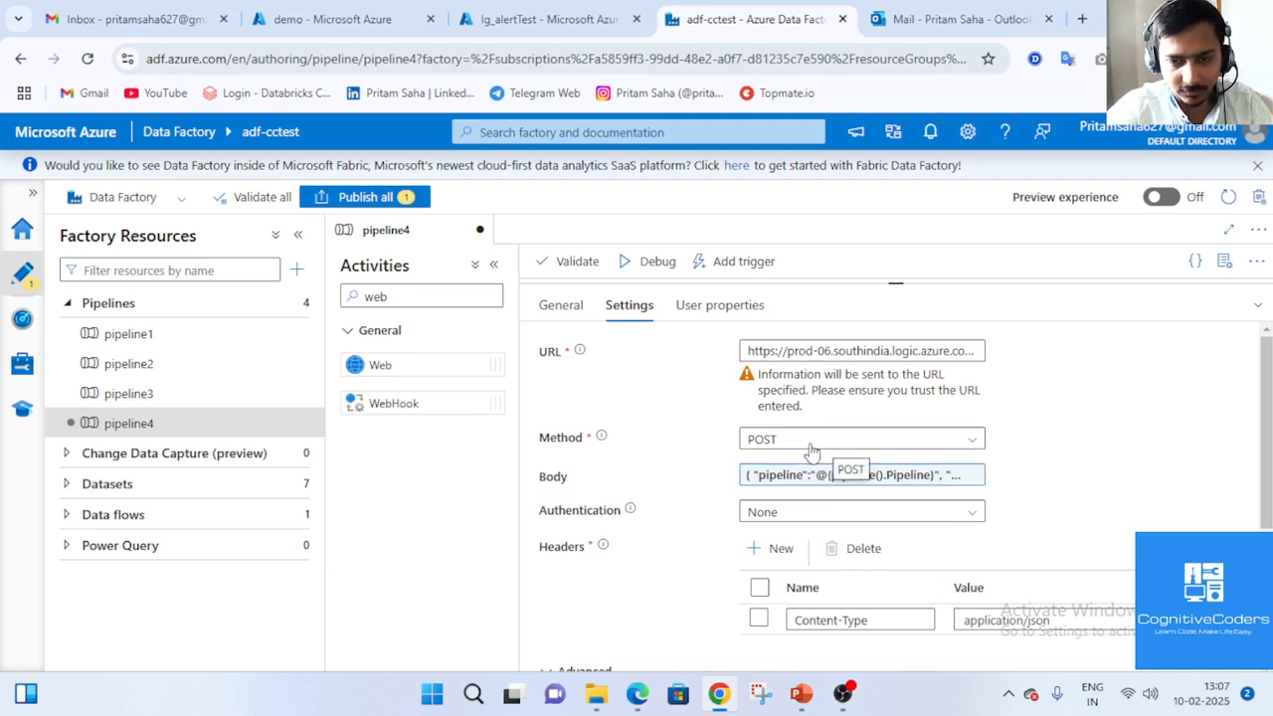
Review Web1's full JSON request body, then collapse the panel to show the canvas.
left_click(761, 478)
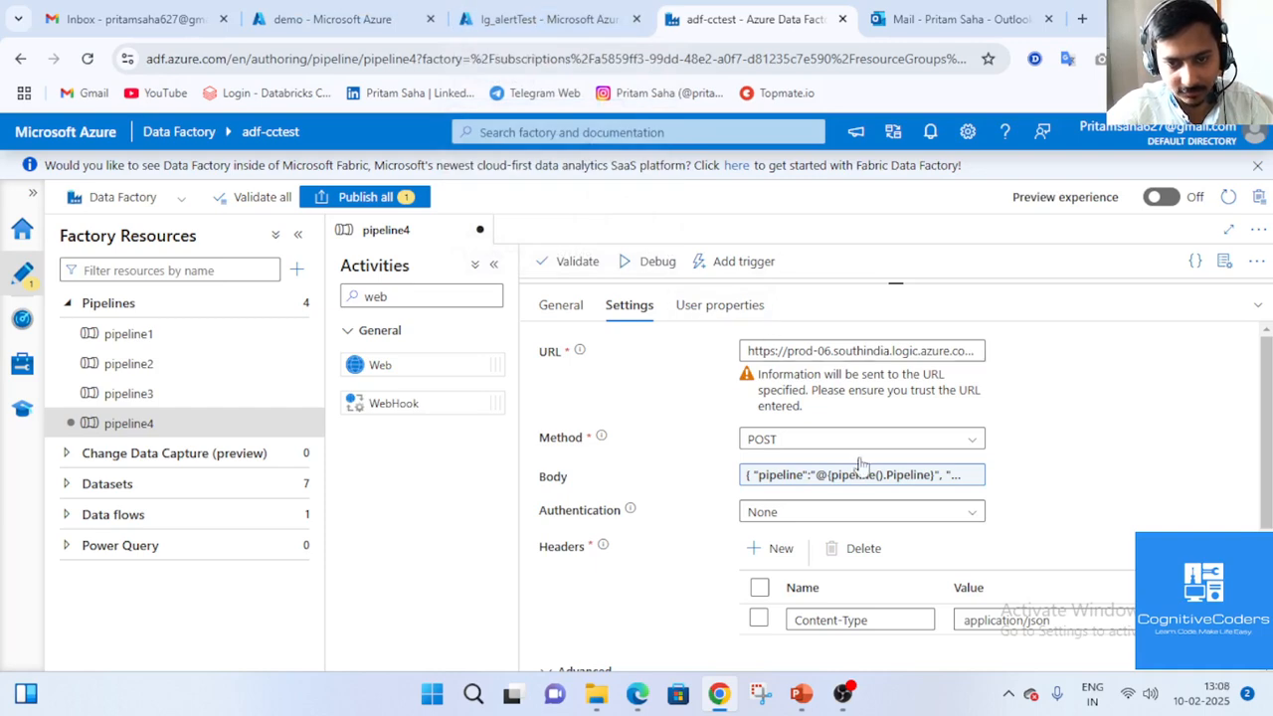
scroll(853, 517, "down", 3)
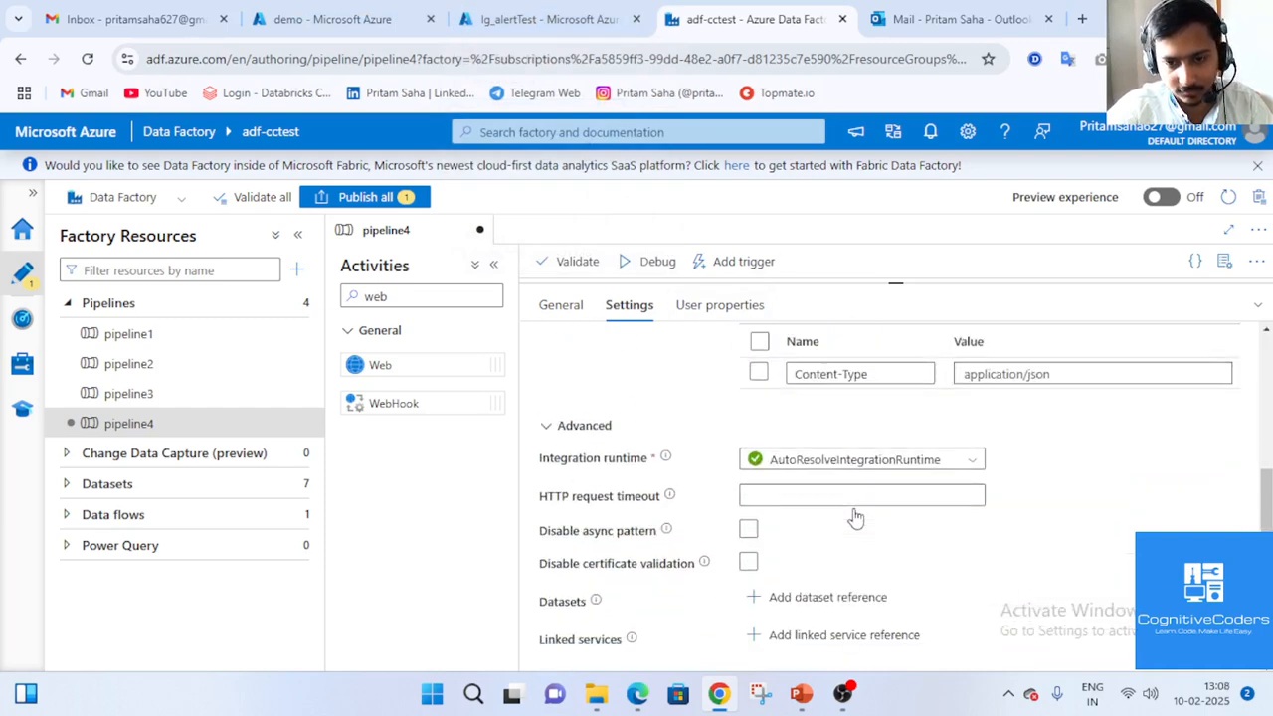
scroll(853, 517, "up", 3)
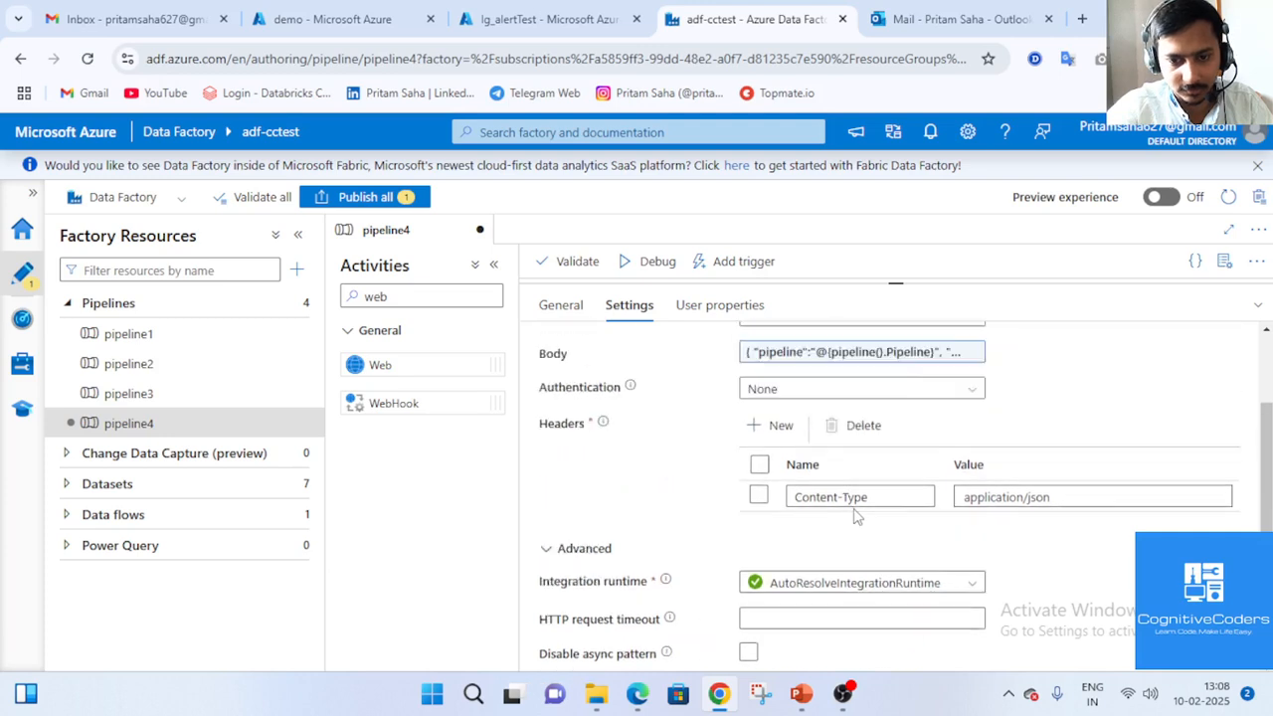
left_click(1247, 318)
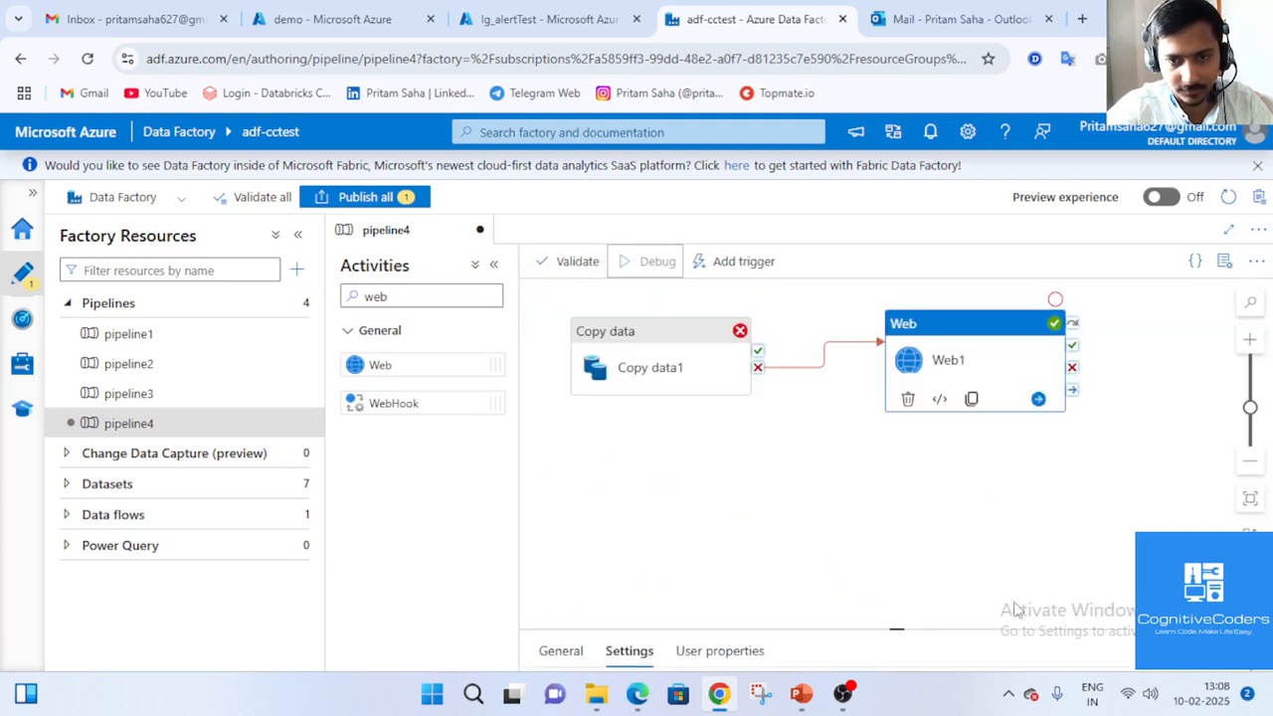
Start a debug run of pipeline4 and bring up Web1's settings.
left_click(630, 650)
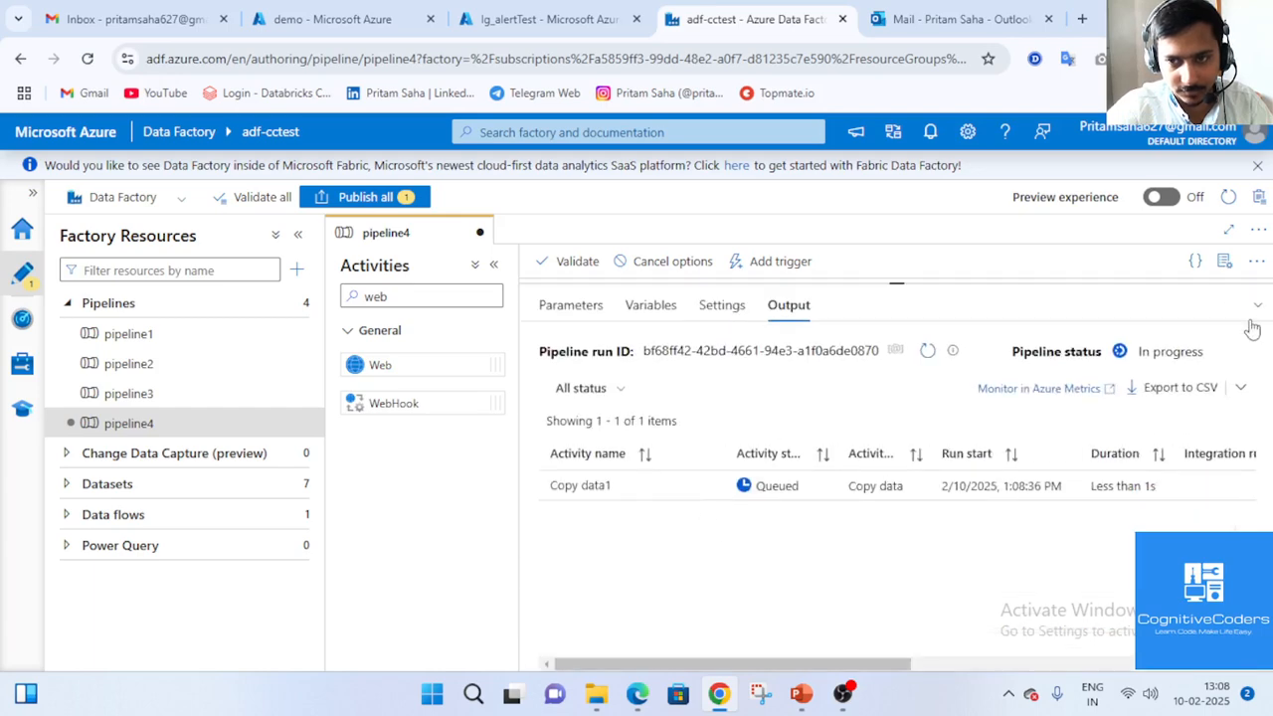
left_click(1256, 306)
left_click(1006, 379)
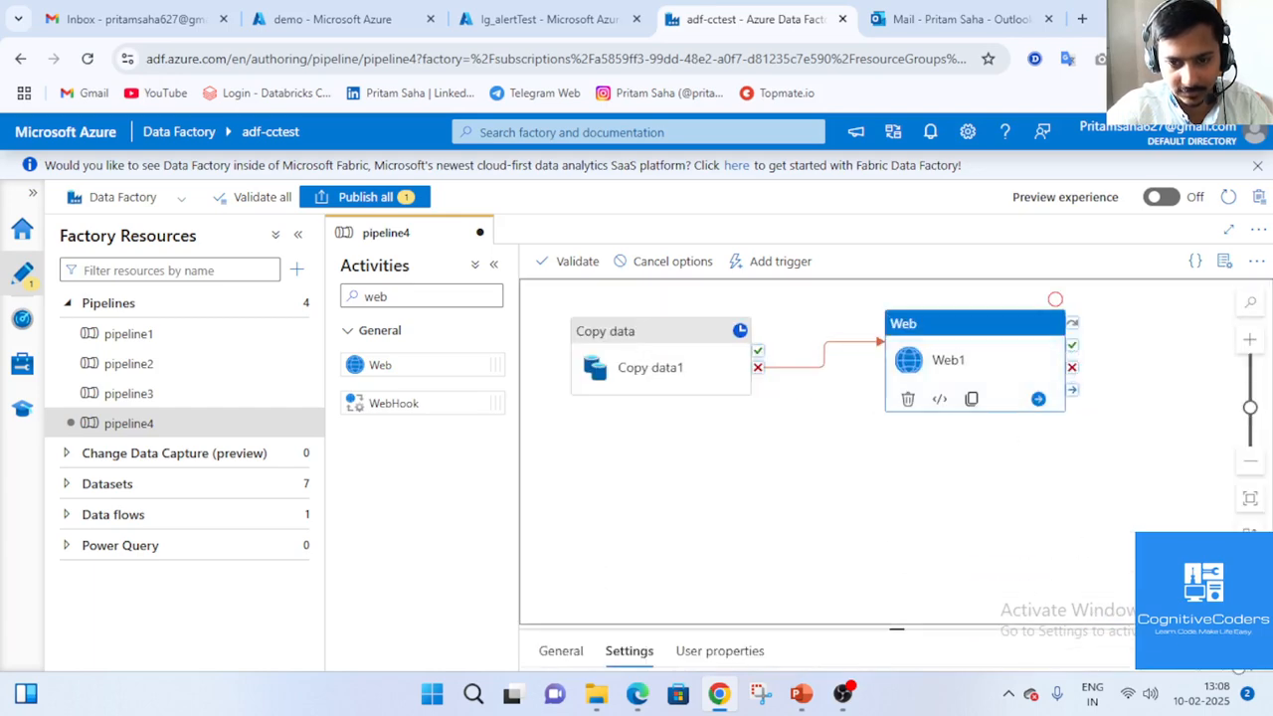
left_click(1256, 652)
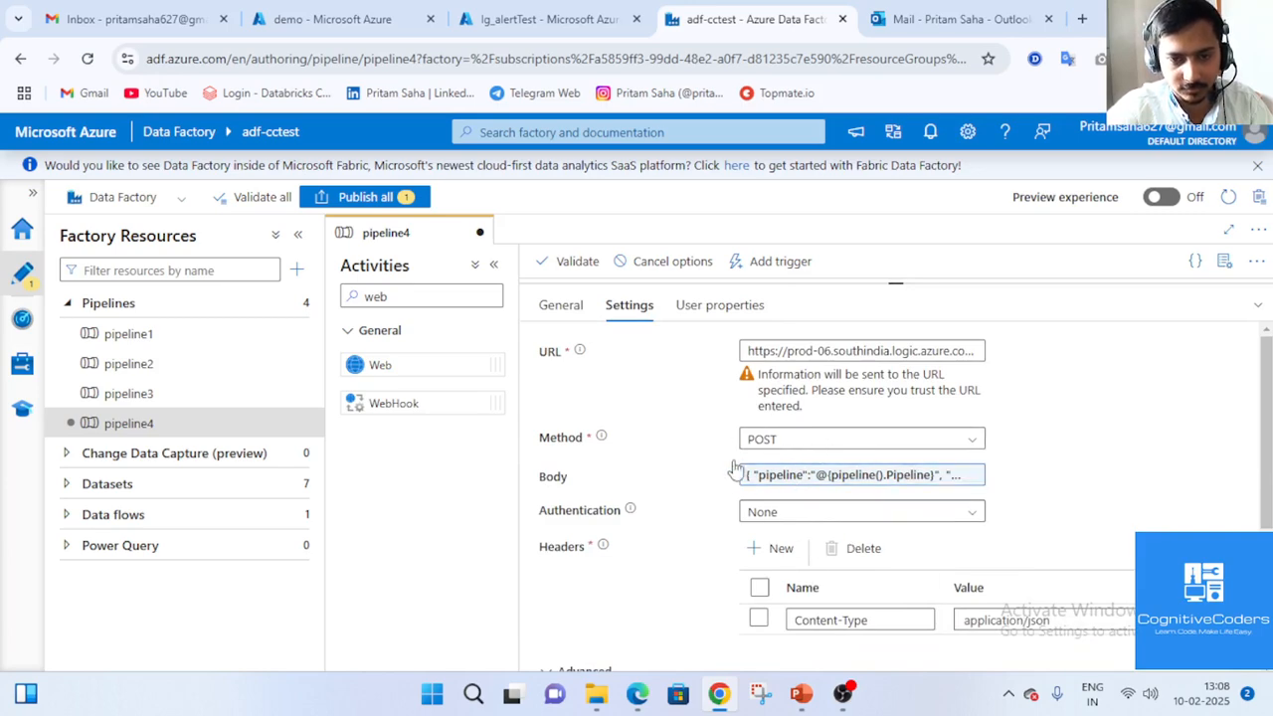
Compare Web1's JSON request body with lg_alertTest's HTTP trigger, then return to Data Factory.
left_click(824, 479)
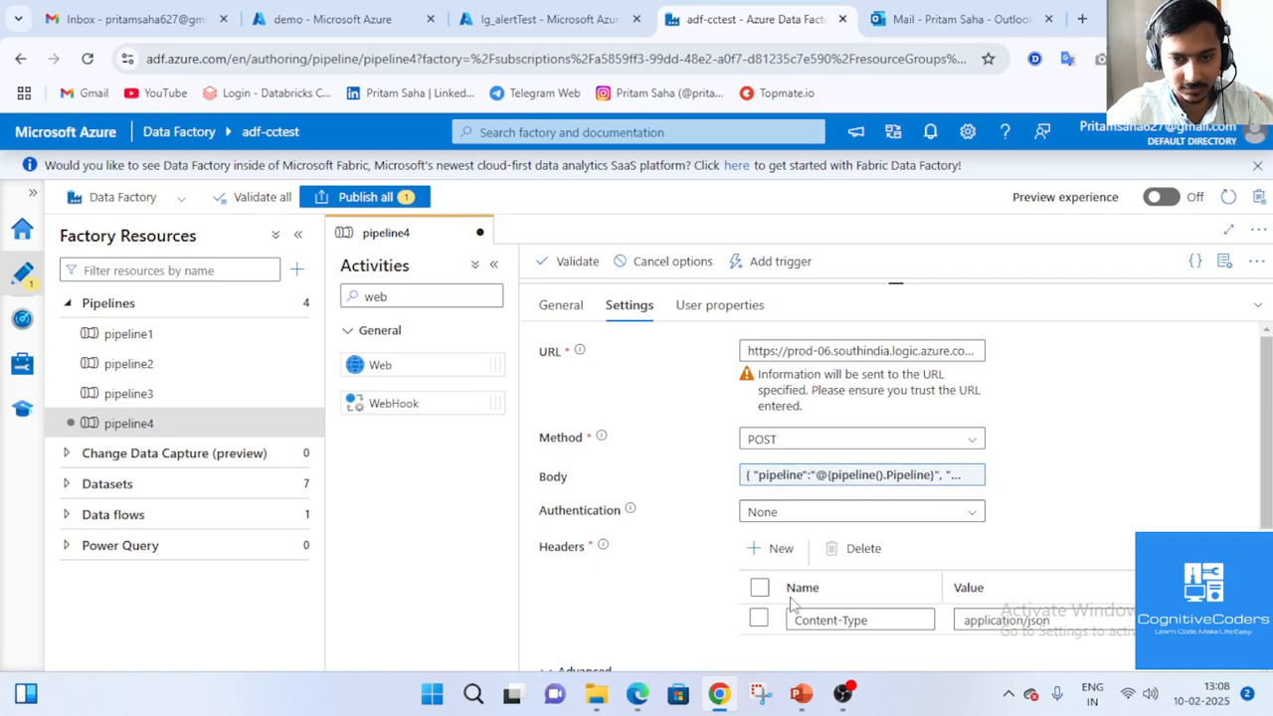
scroll(792, 603, "down", 1)
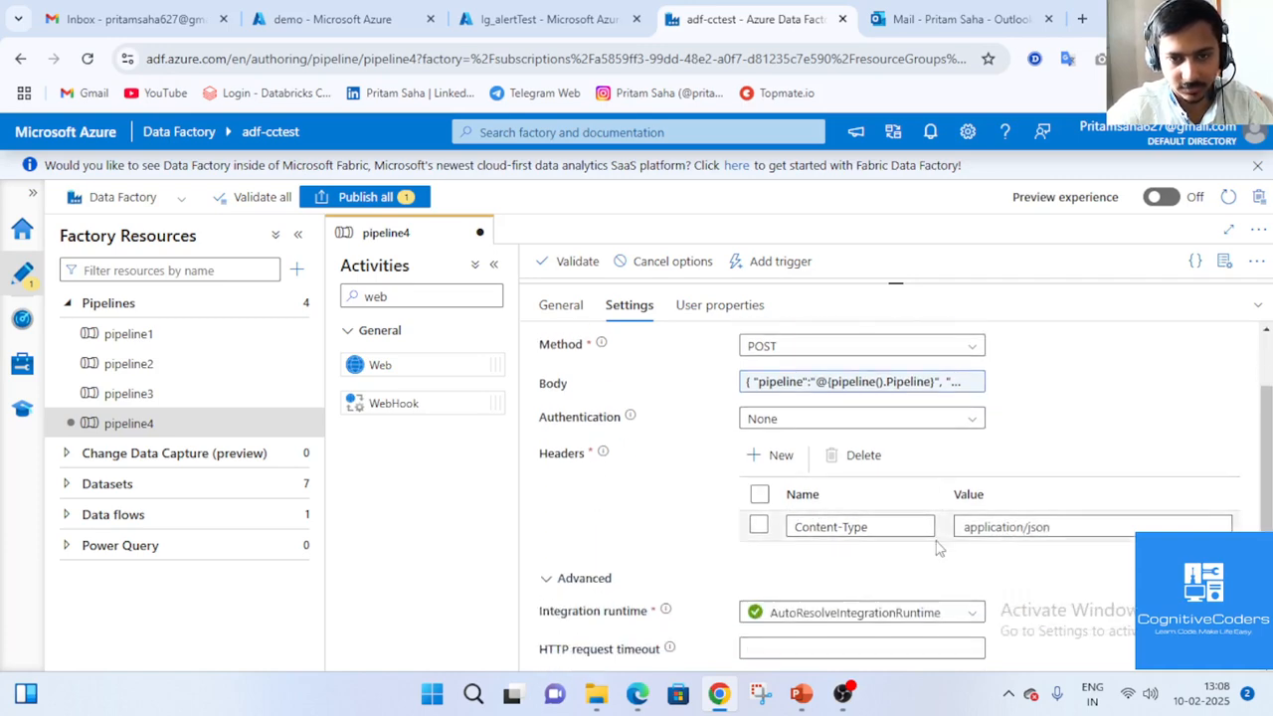
scroll(938, 547, "up", 1)
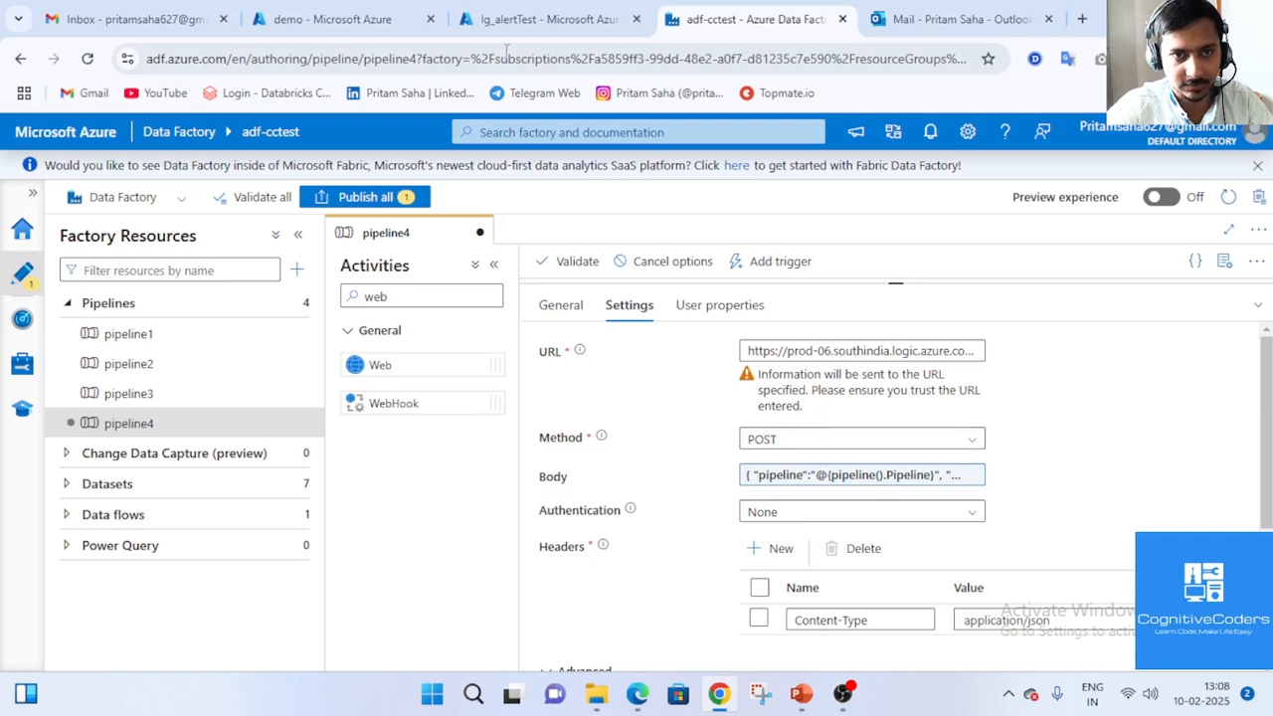
left_click(518, 20)
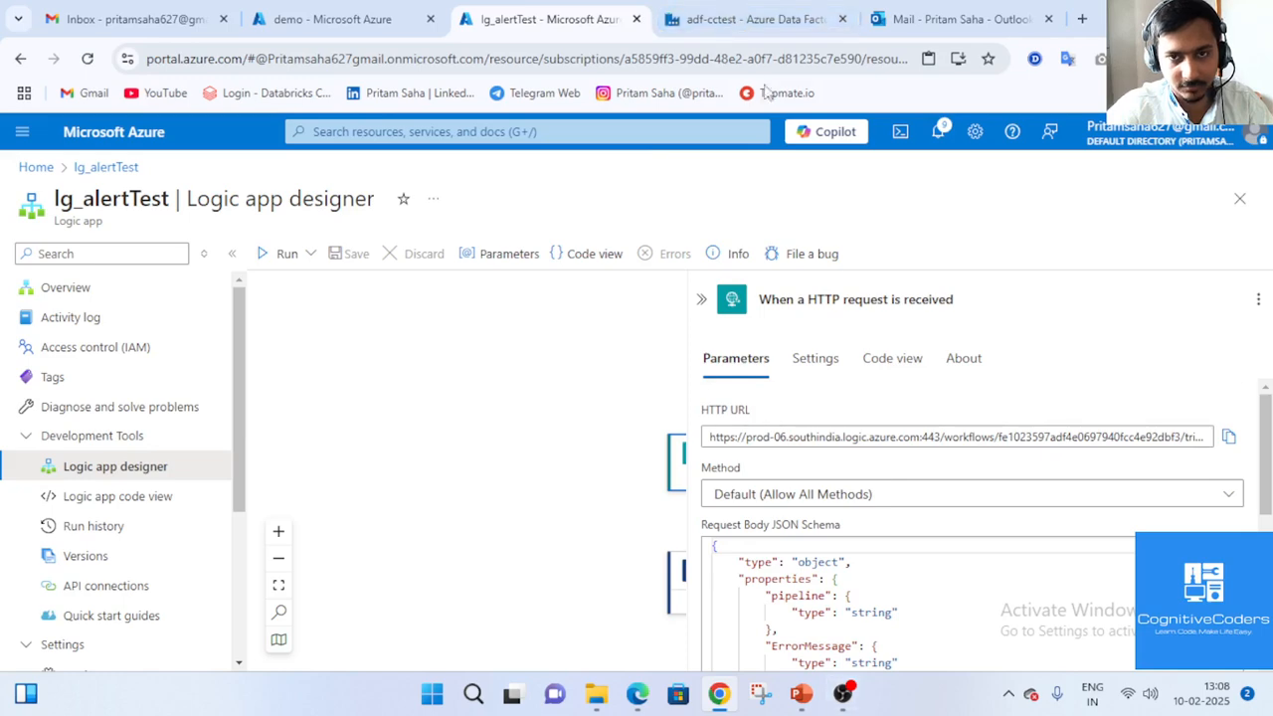
left_click(725, 10)
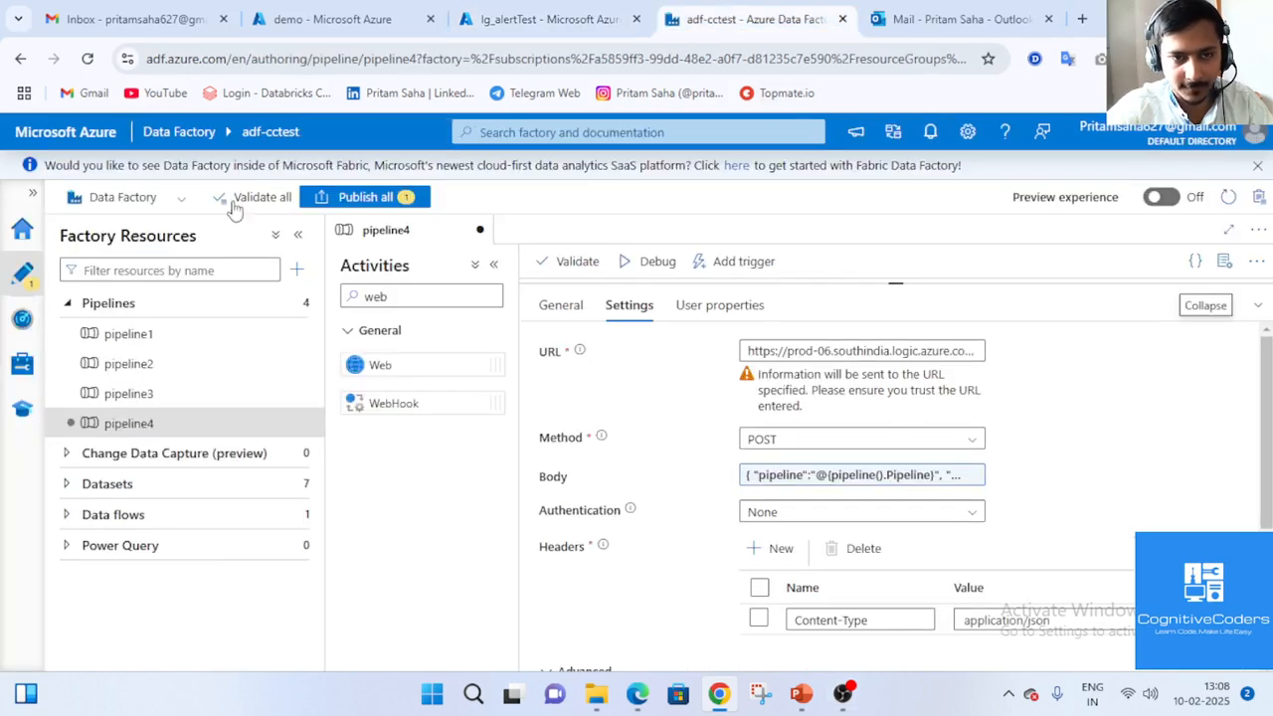
left_click(1205, 305)
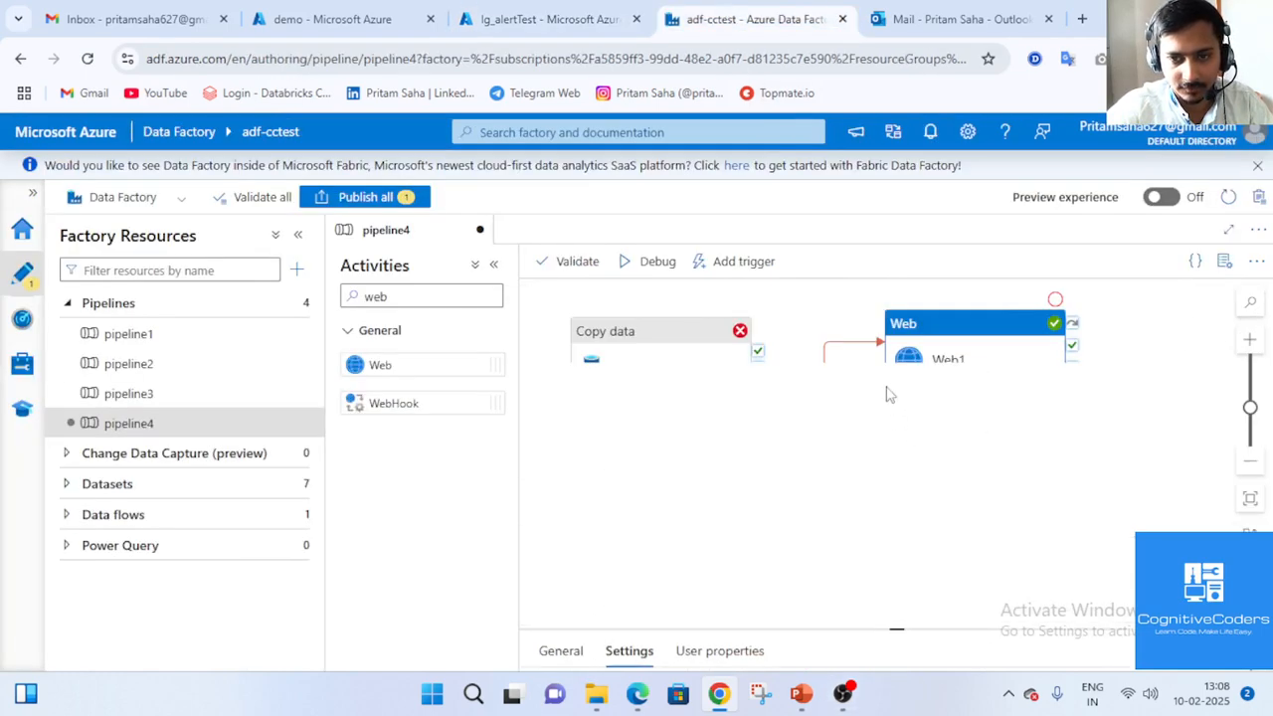
left_click(980, 596)
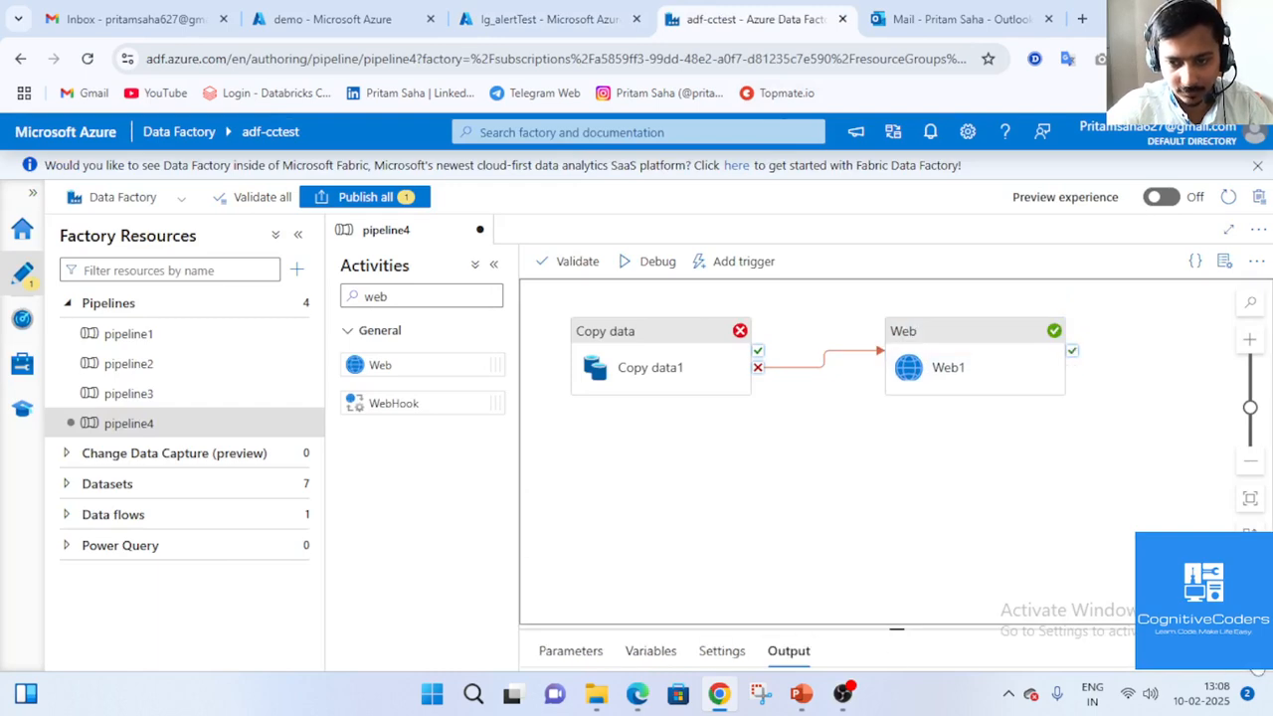
left_click(1257, 653)
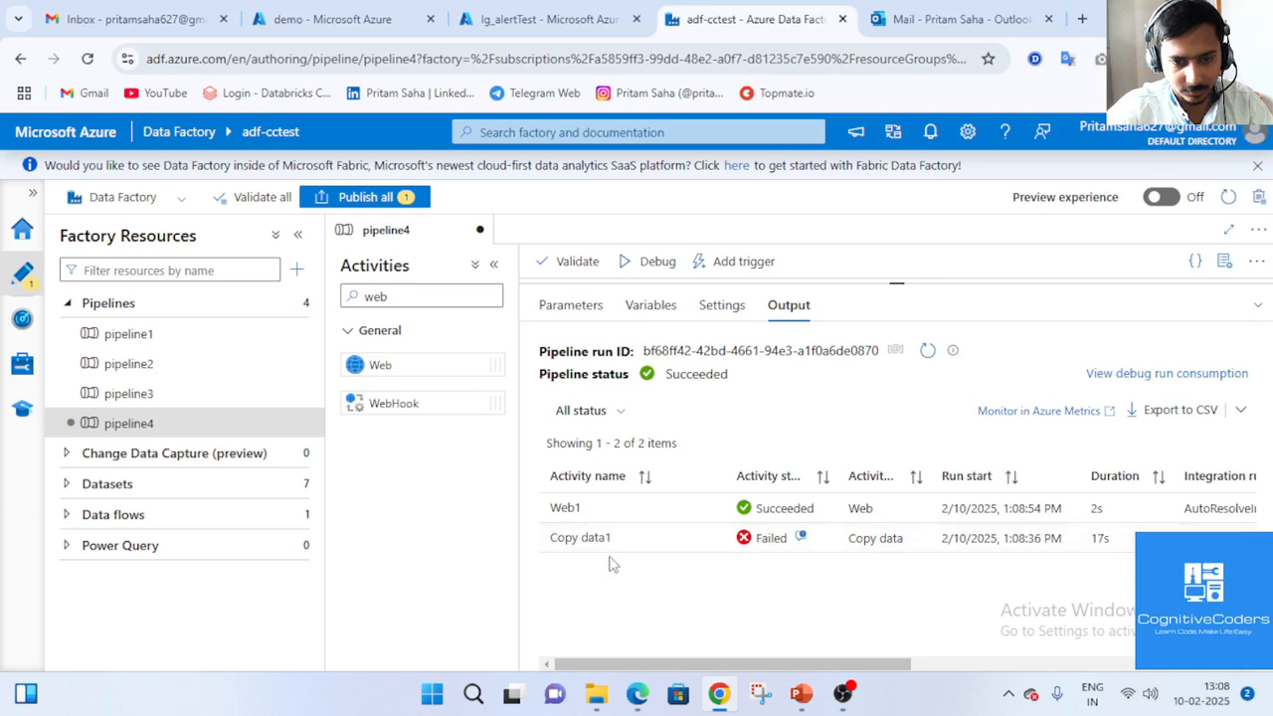
mouse_move(647, 546)
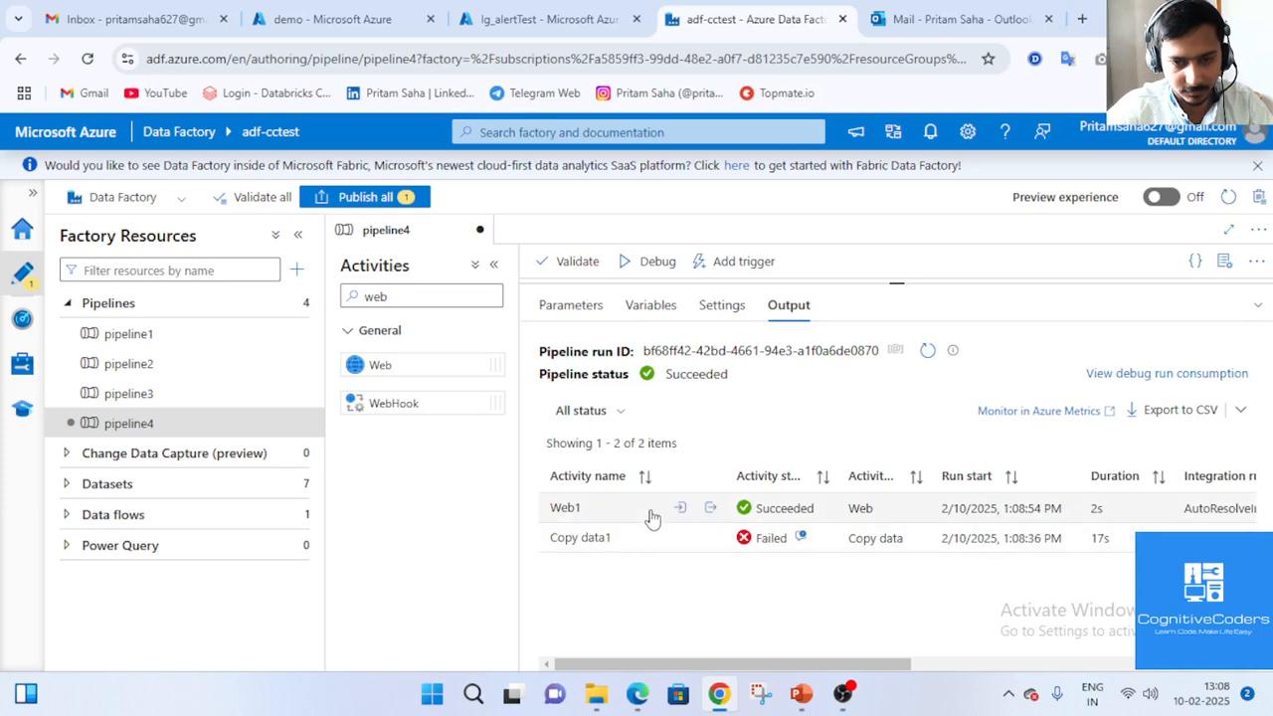
left_click(648, 508)
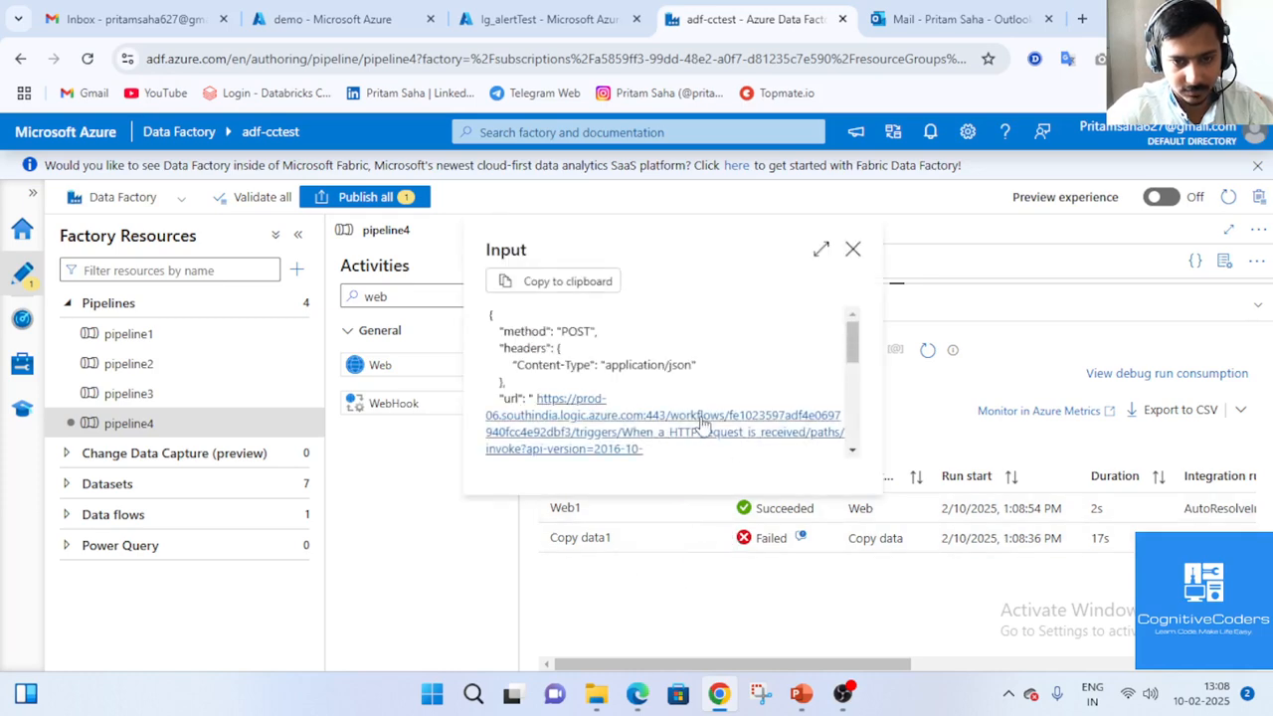
scroll(636, 388, "down", 8)
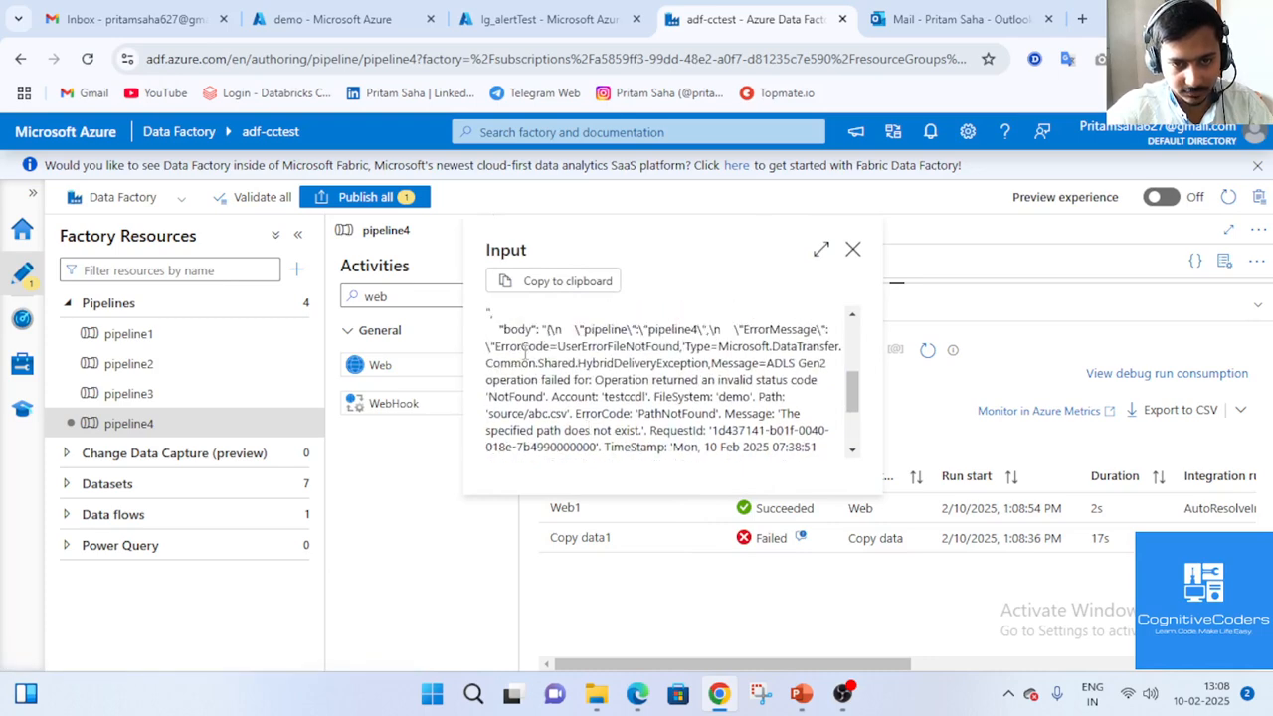
left_click_drag(507, 329, 653, 447)
left_click(699, 390)
scroll(636, 358, "up", 10)
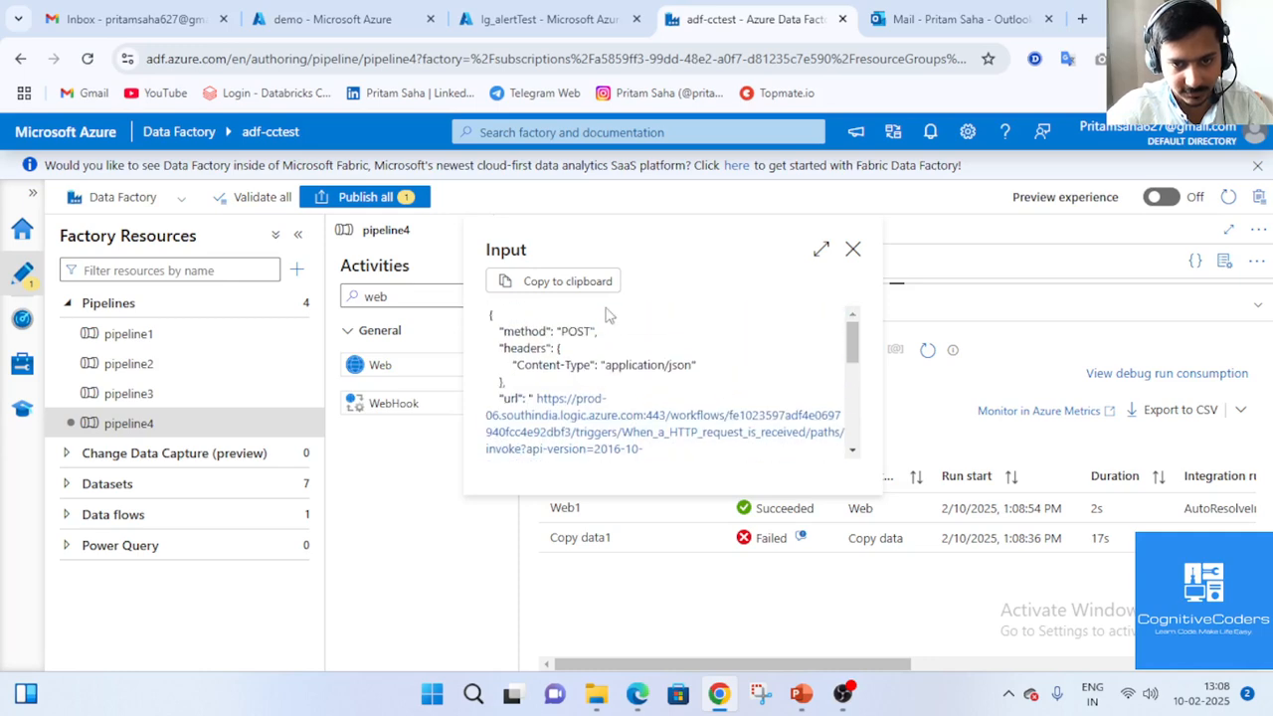
double_click(608, 364)
double_click(695, 369)
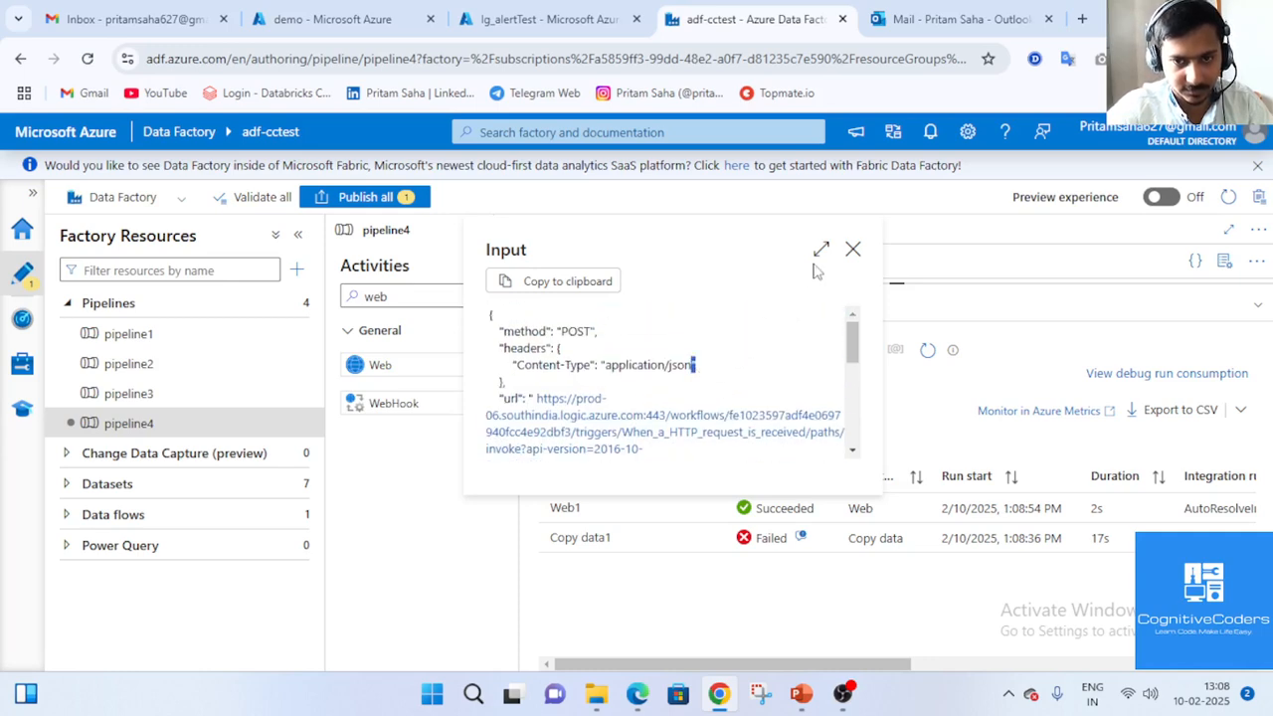
double_click(575, 330)
left_click(852, 250)
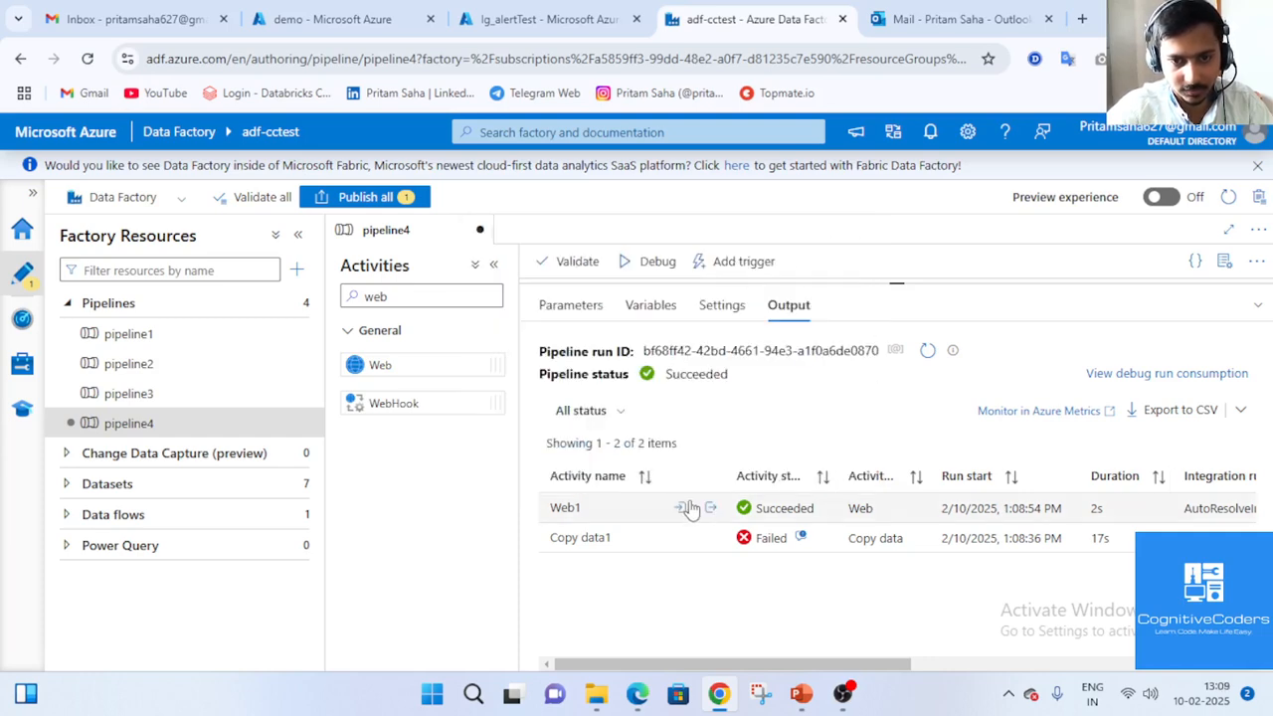
left_click(710, 508)
scroll(616, 368, "down", 10)
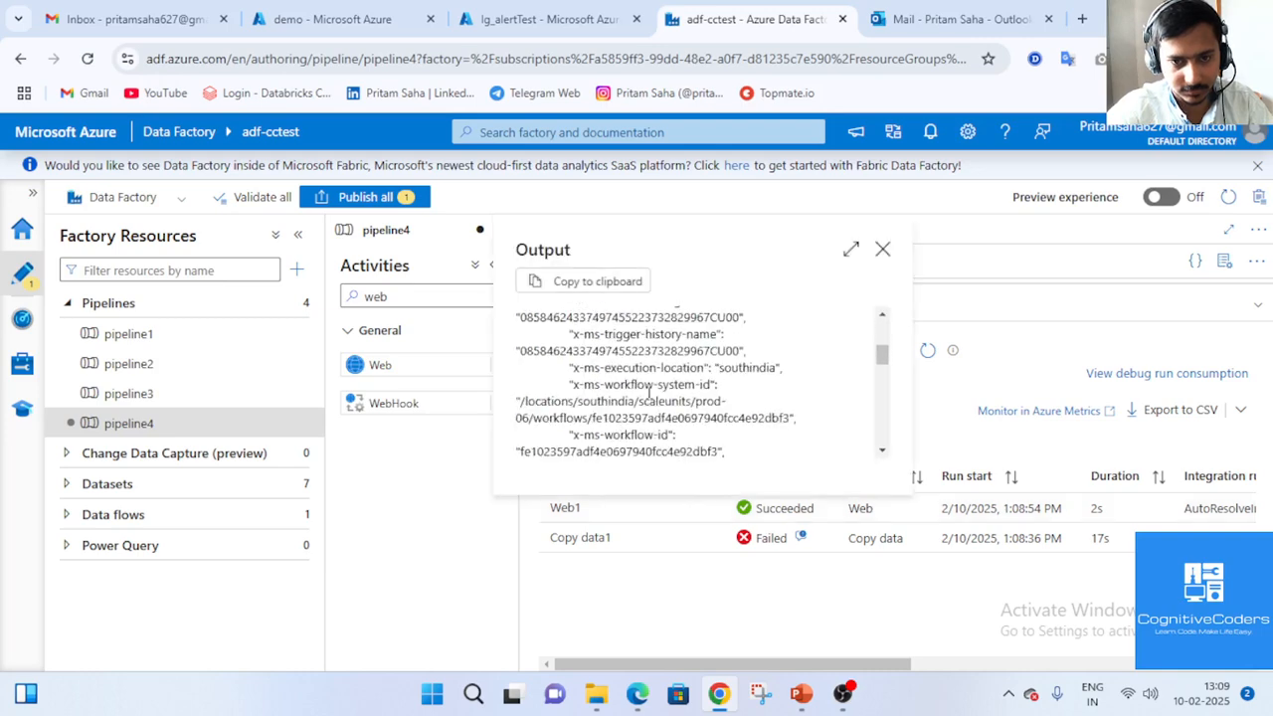
left_click(882, 248)
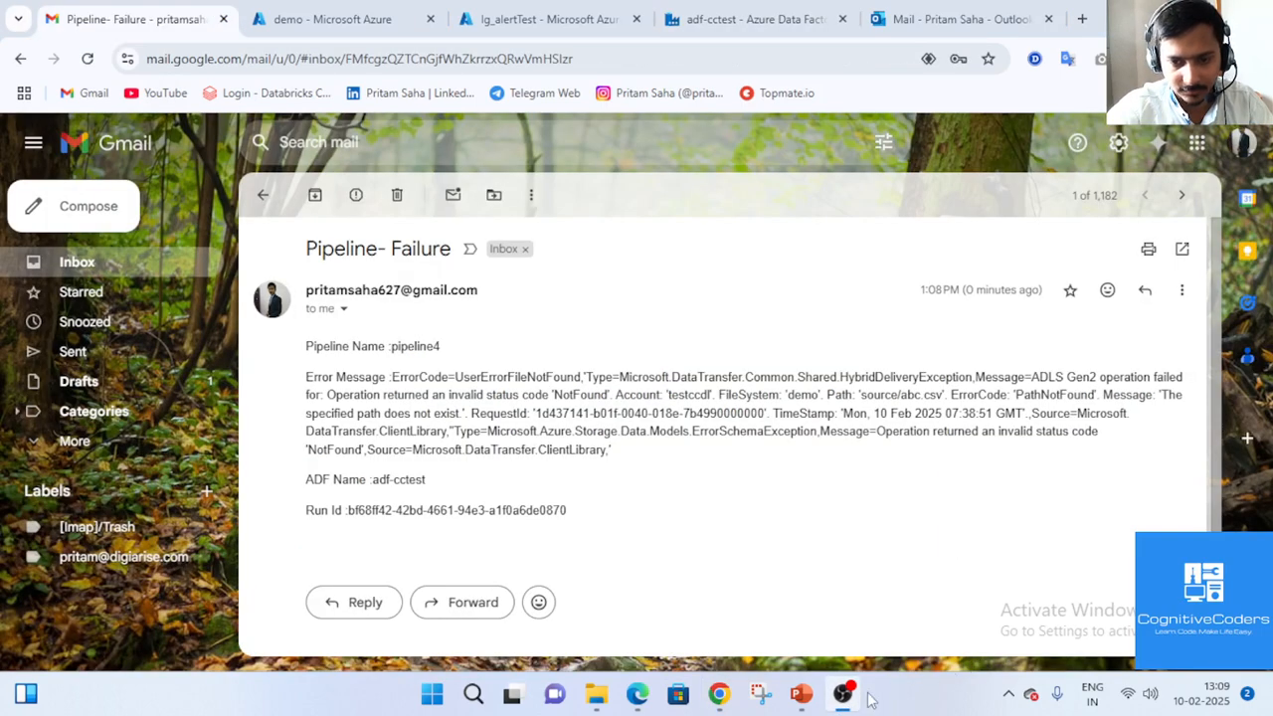
Inspect the Pipeline- Failure email's sender and recipient details in Gmail.
left_click(844, 695)
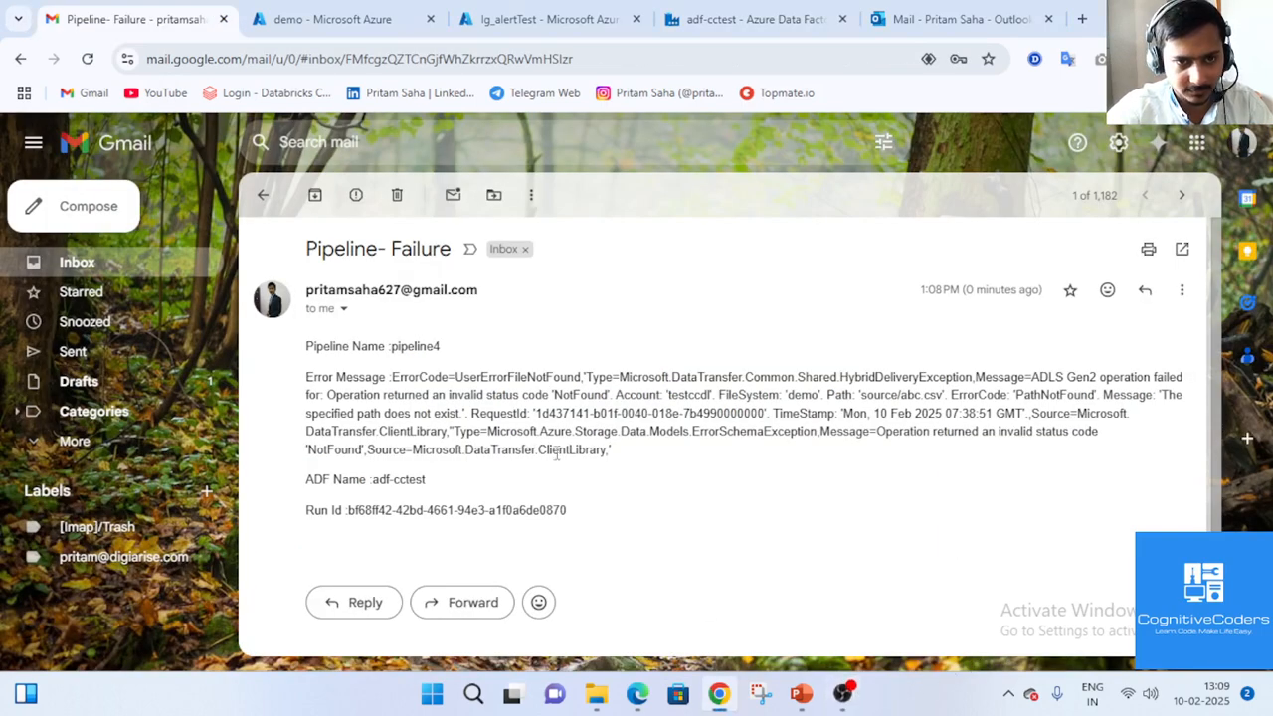
left_click(343, 310)
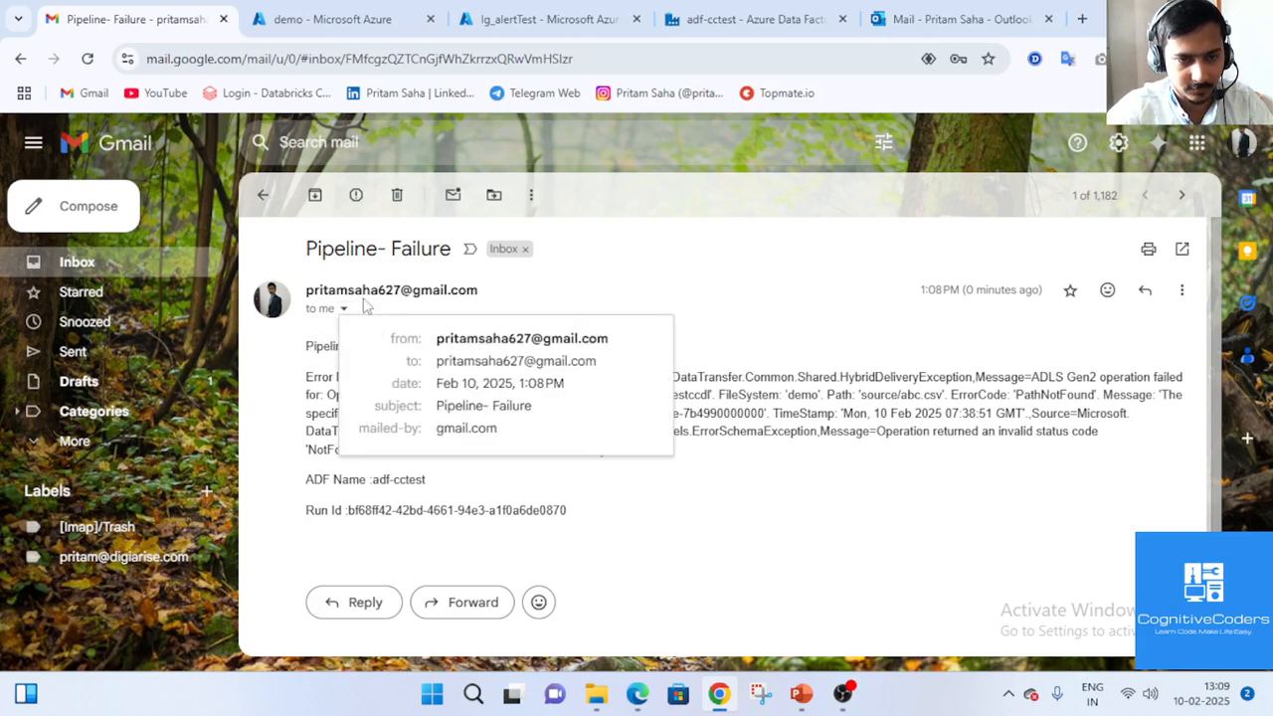
left_click(813, 350)
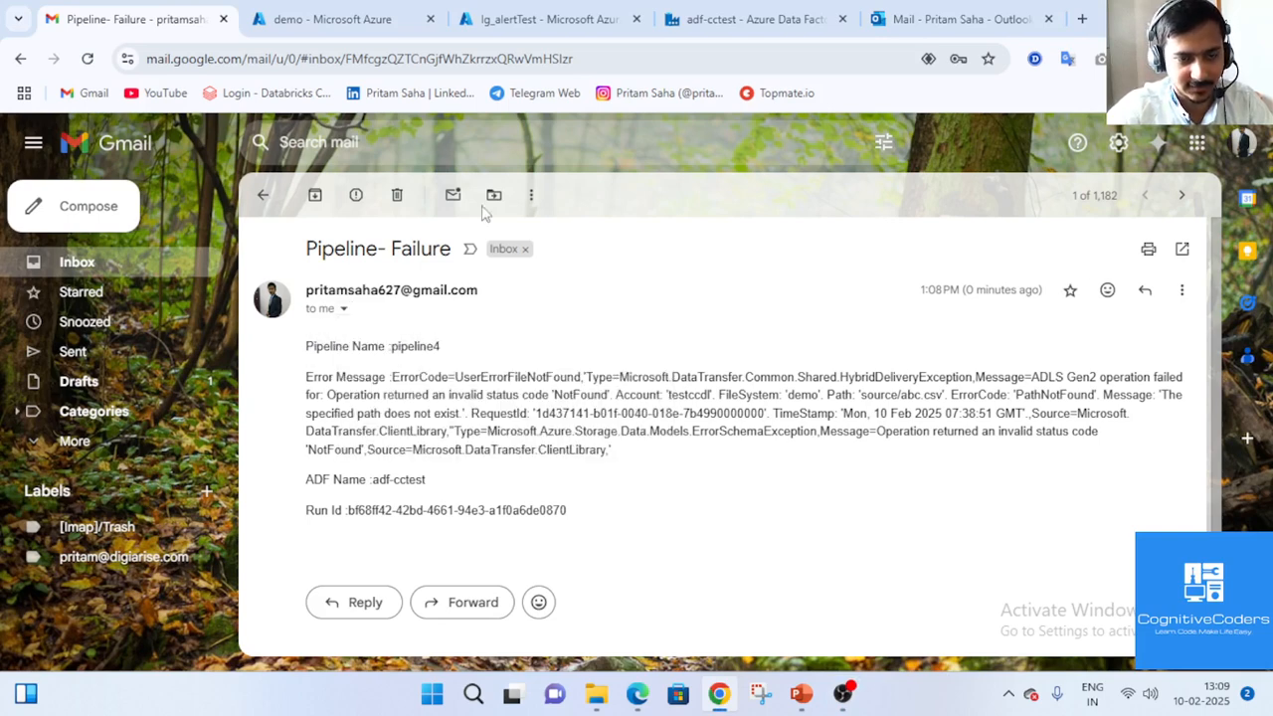
left_click(542, 18)
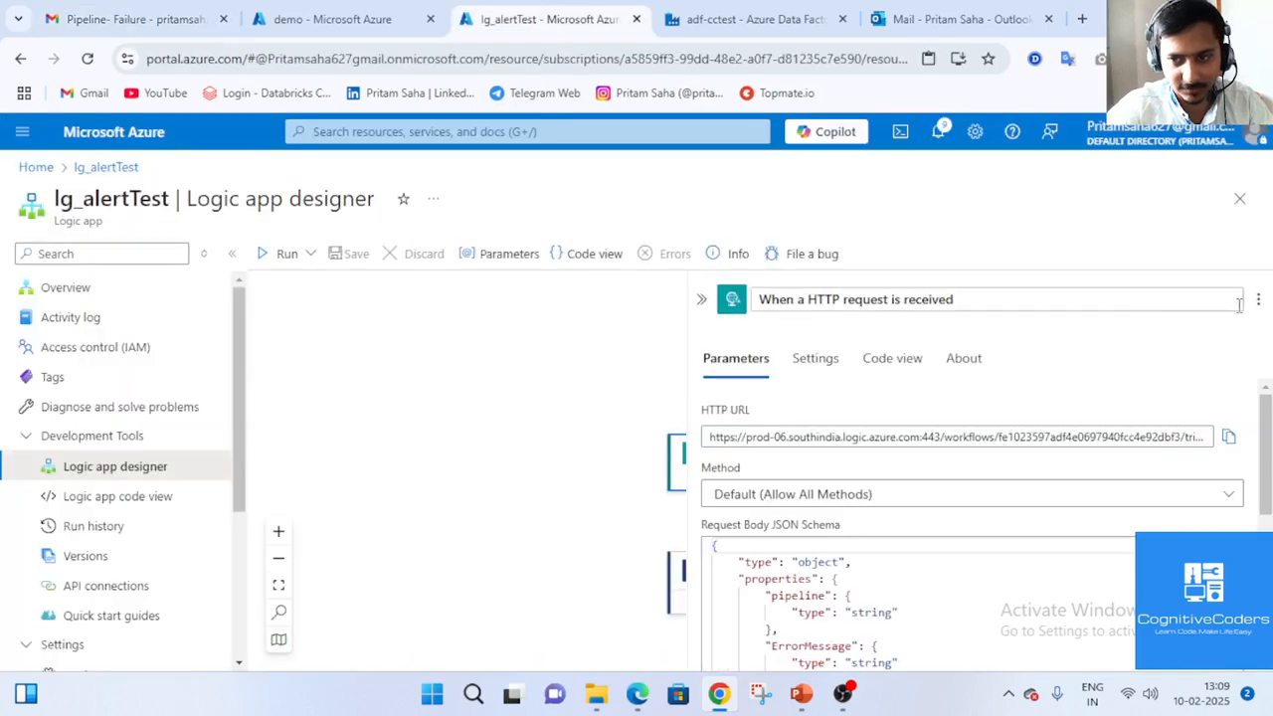
Inspect Send email (V2)'s To recipient, Pipeline- Failure subject and body, then go back to Gmail.
left_click(701, 299)
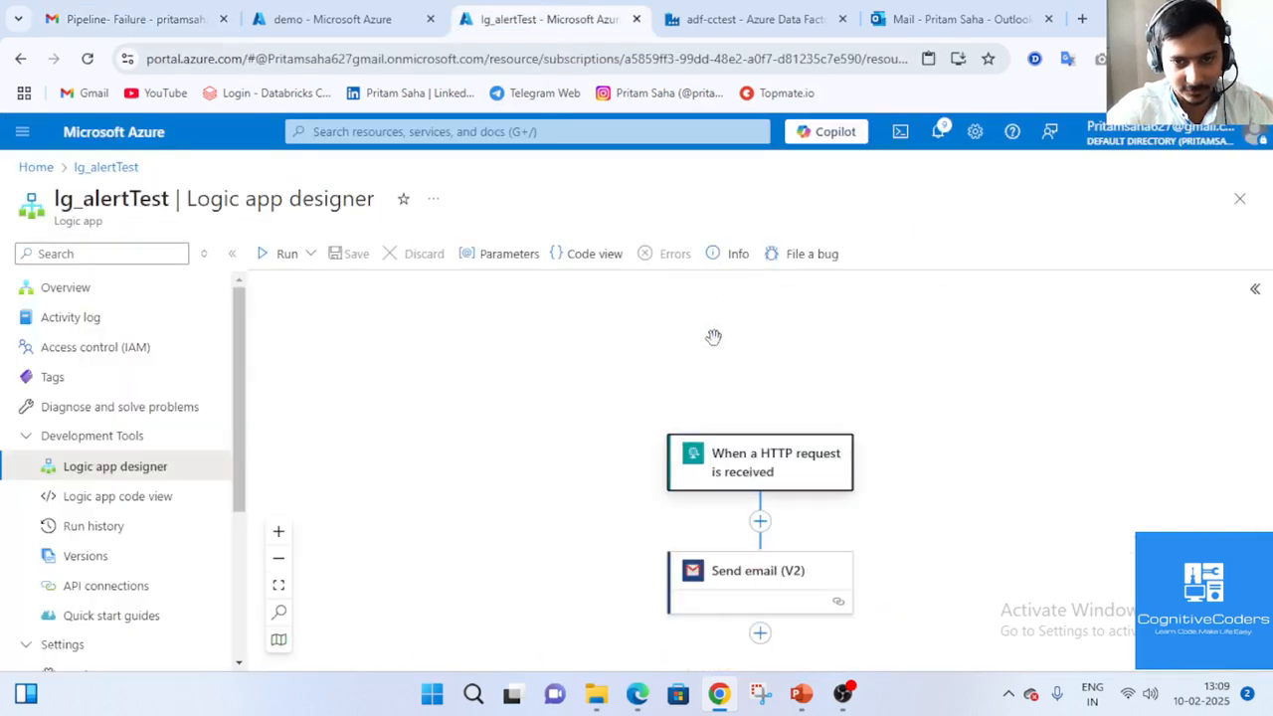
left_click(759, 595)
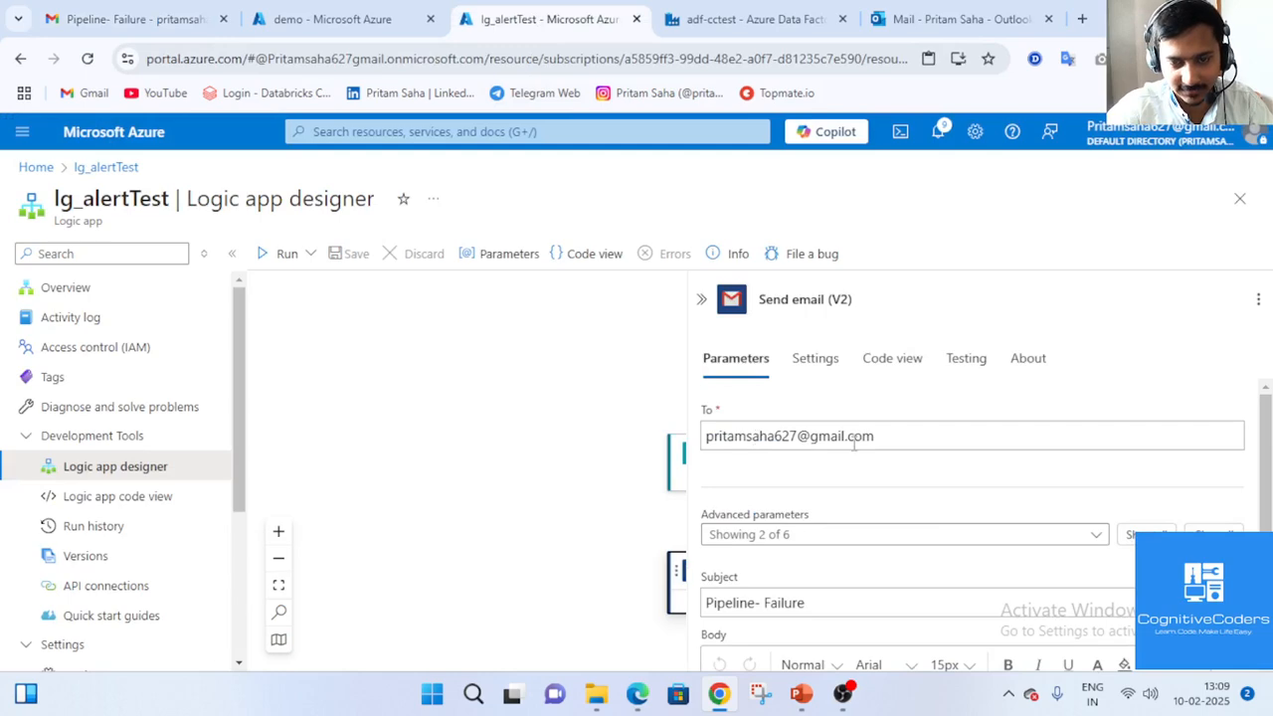
scroll(766, 548, "down", 2)
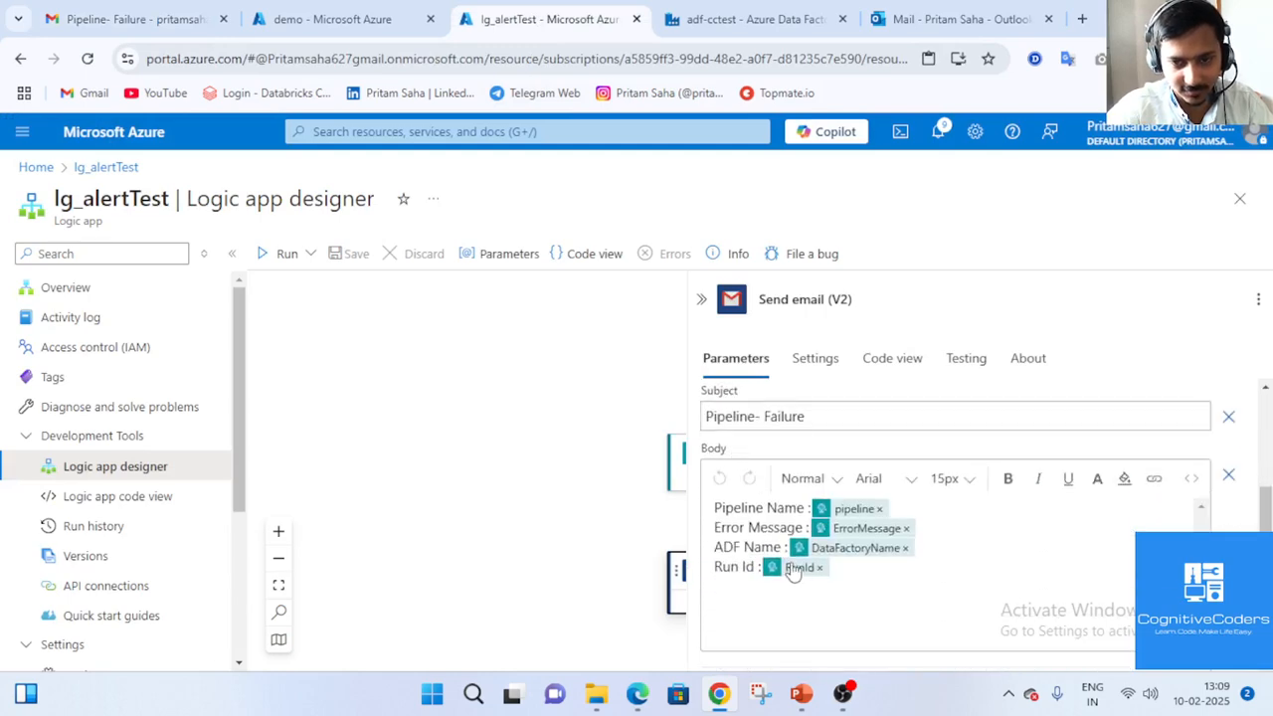
scroll(766, 527, "up", 2)
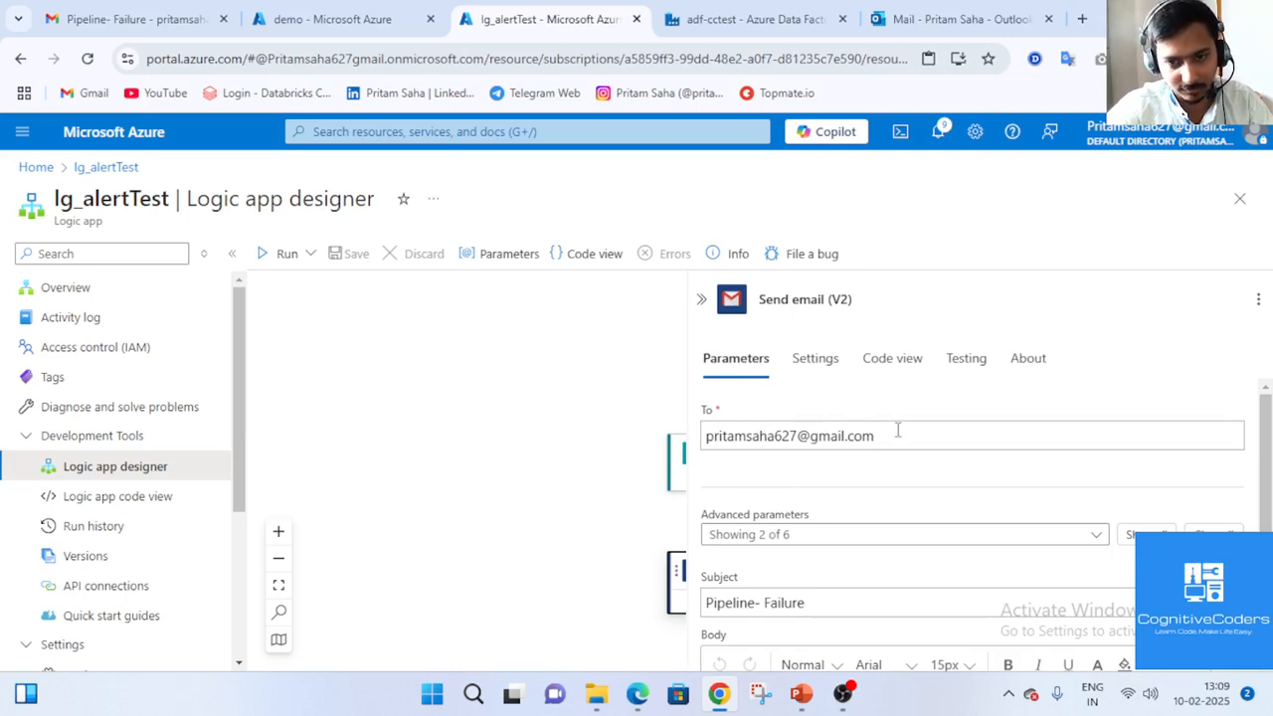
left_click_drag(897, 430, 718, 430)
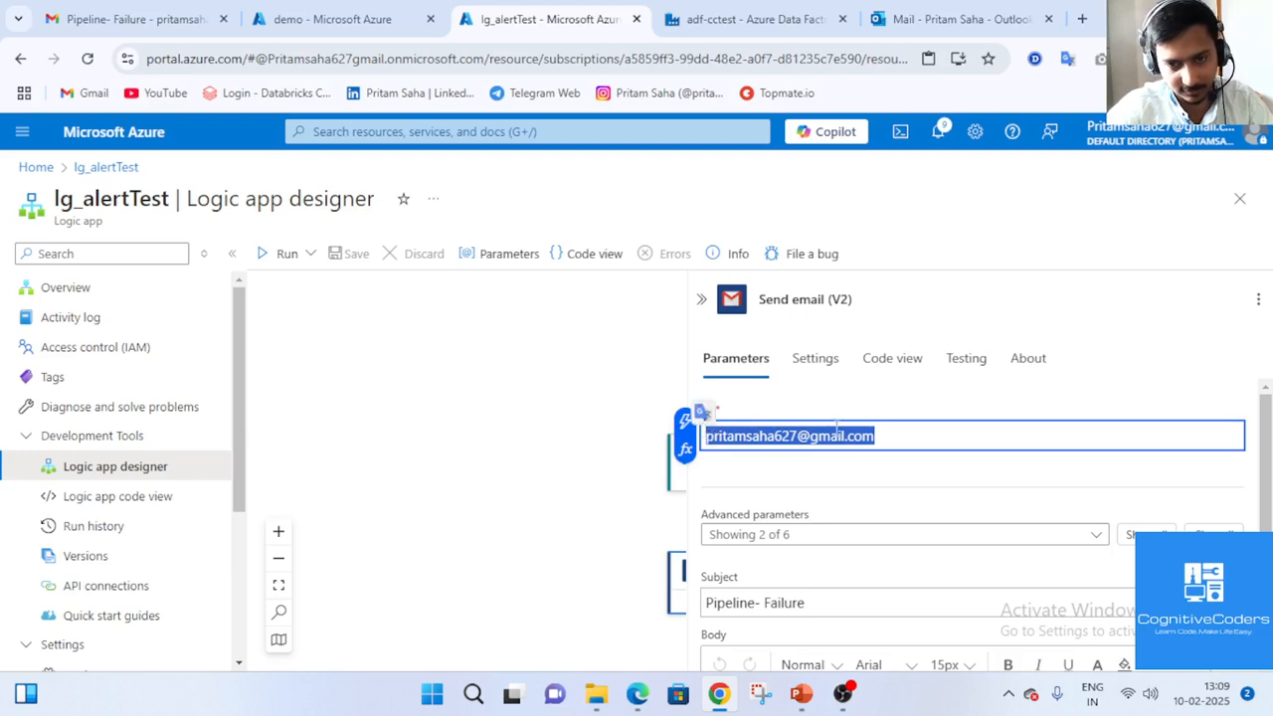
left_click(142, 10)
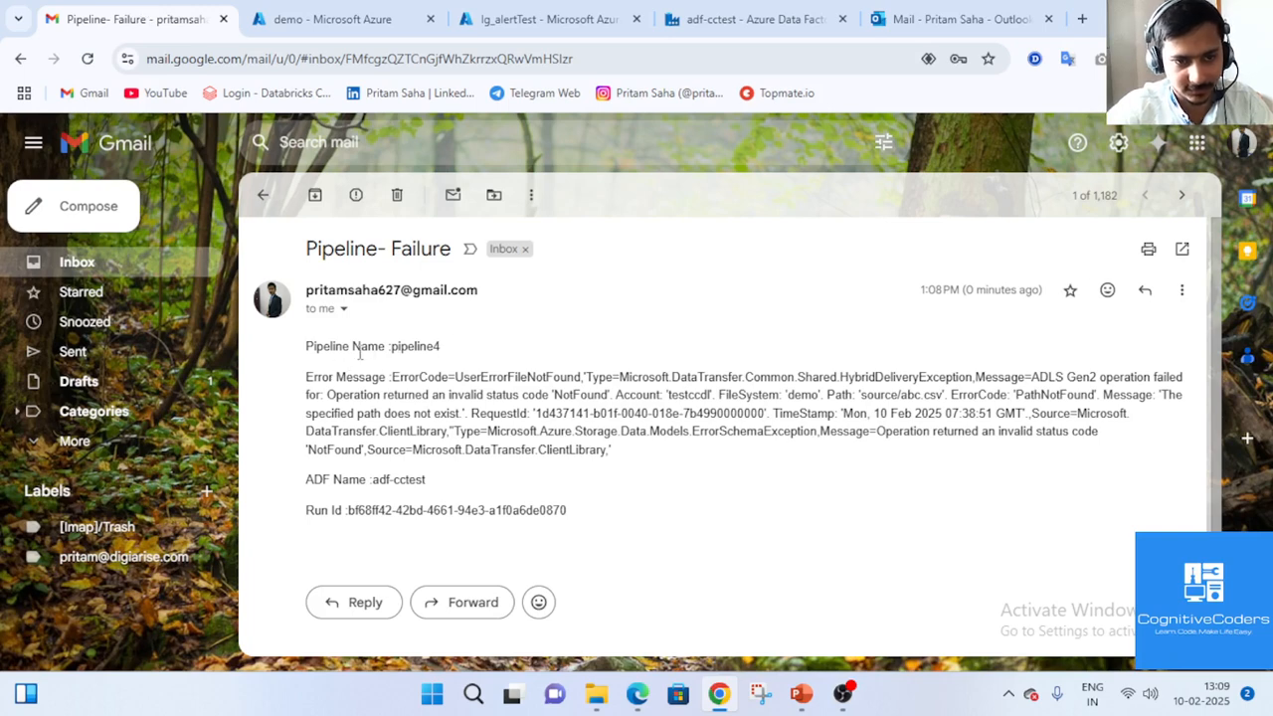
left_click_drag(333, 348, 639, 511)
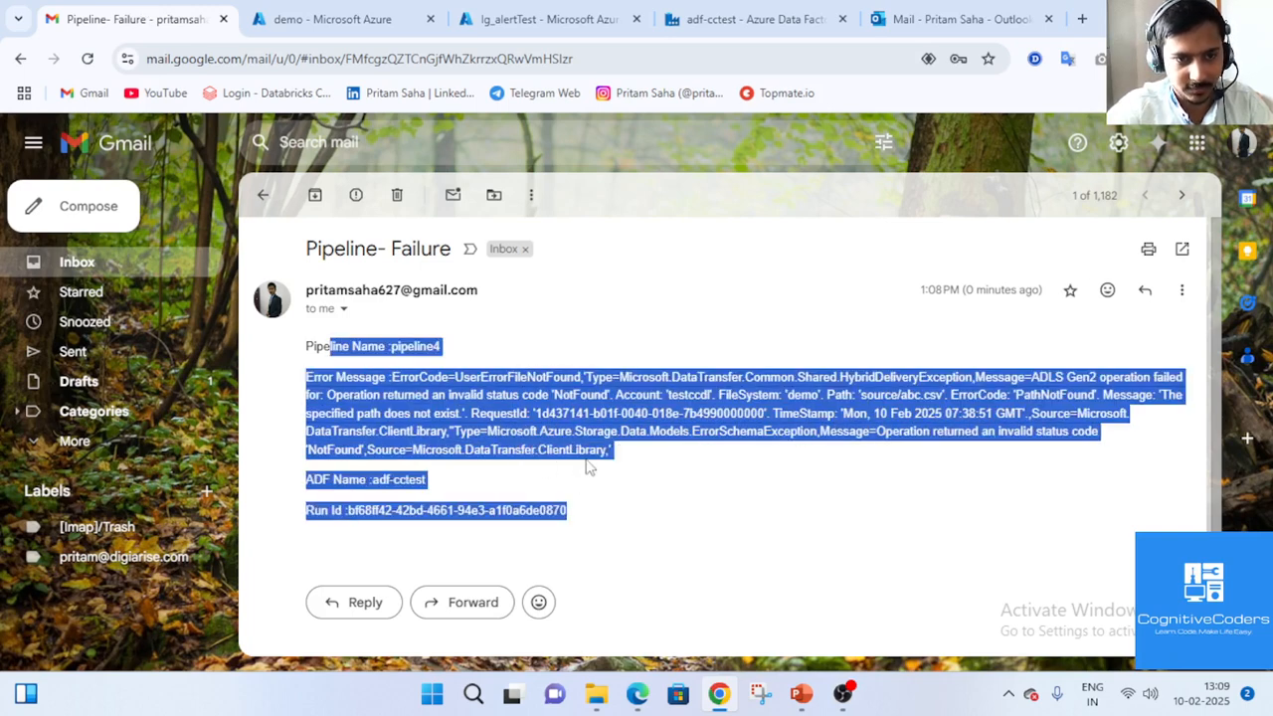
left_click(379, 396)
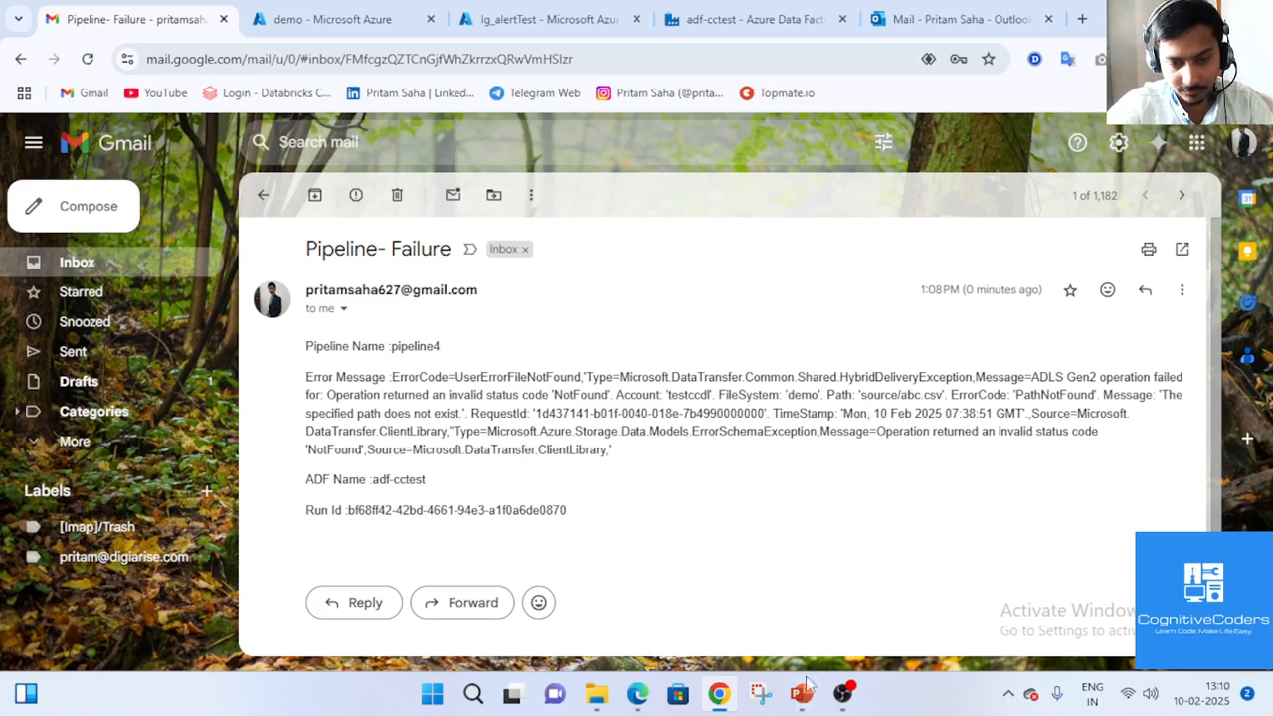
mouse_move(639, 702)
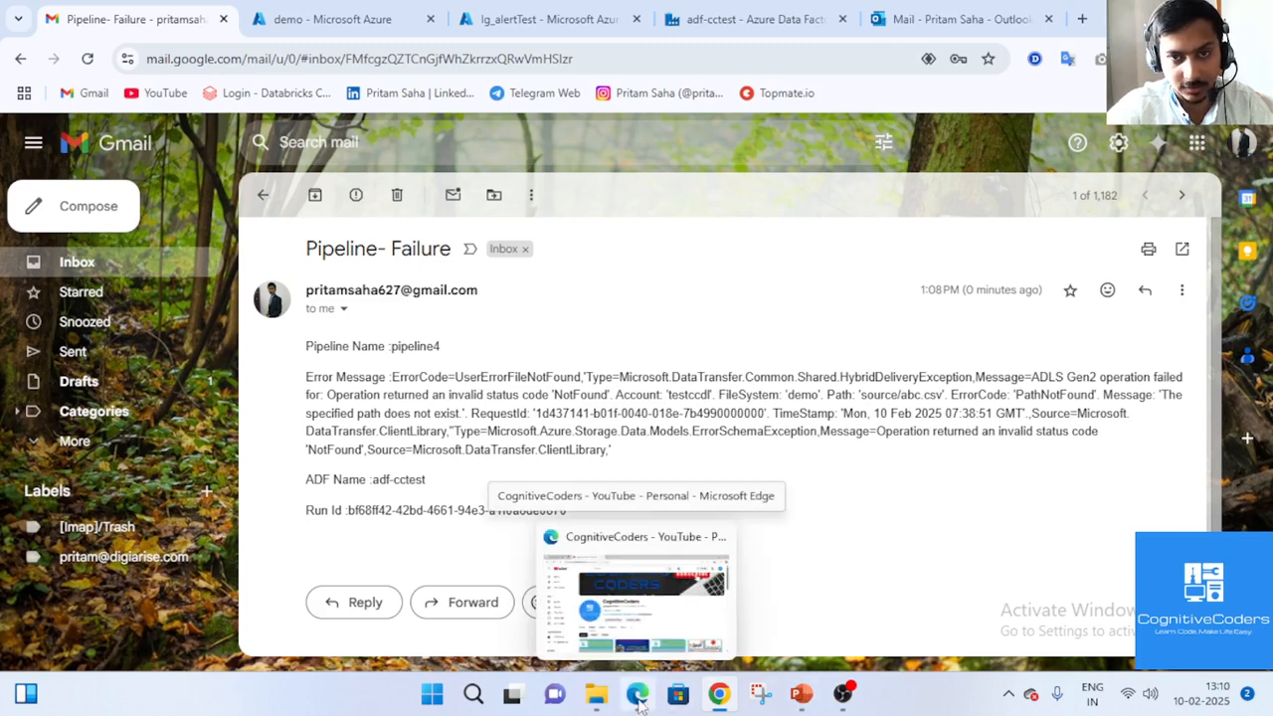
Move from the adf-cctest and lg_alertTest tabs to the CognitiveCoders YouTube Videos page in Edge.
left_click(751, 19)
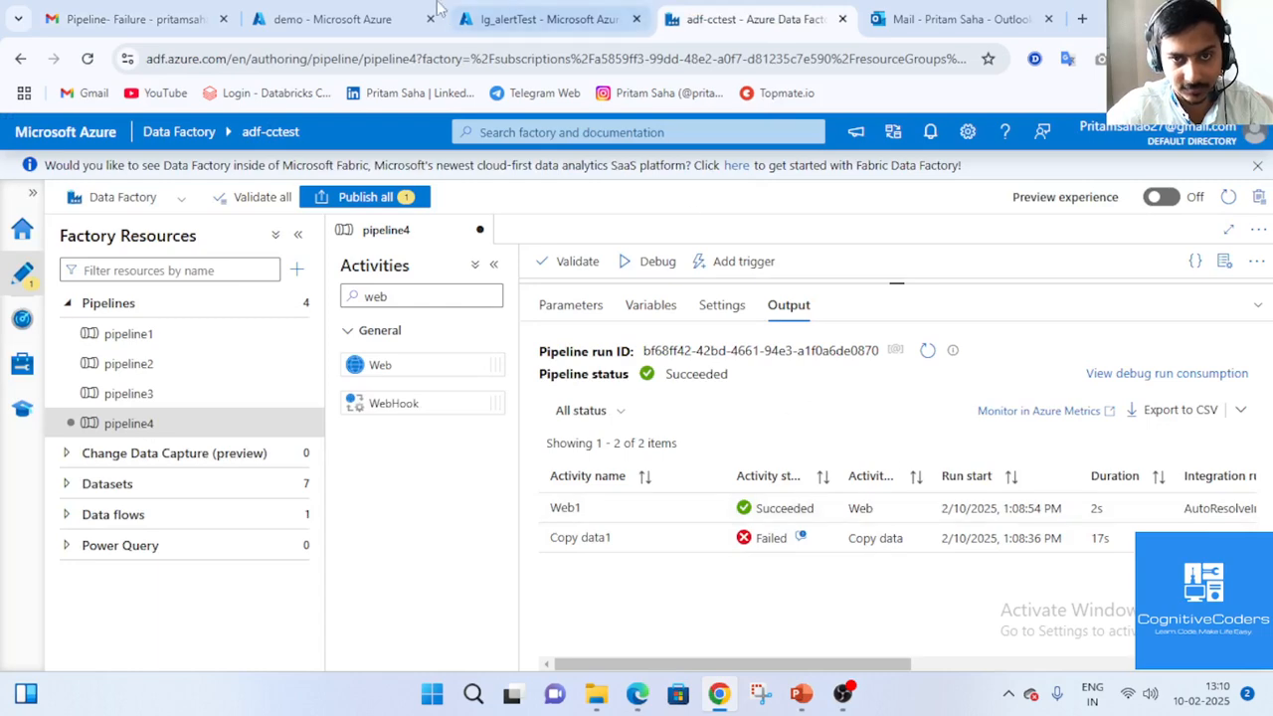
left_click(527, 19)
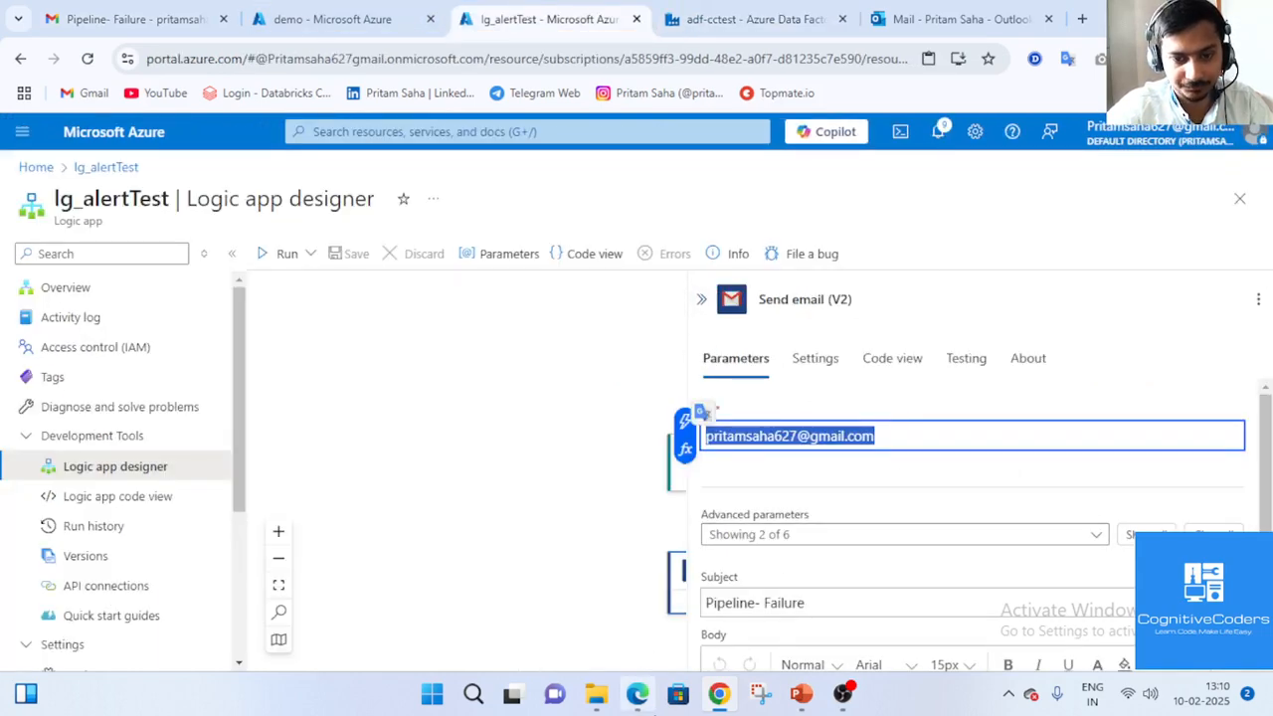
left_click(637, 597)
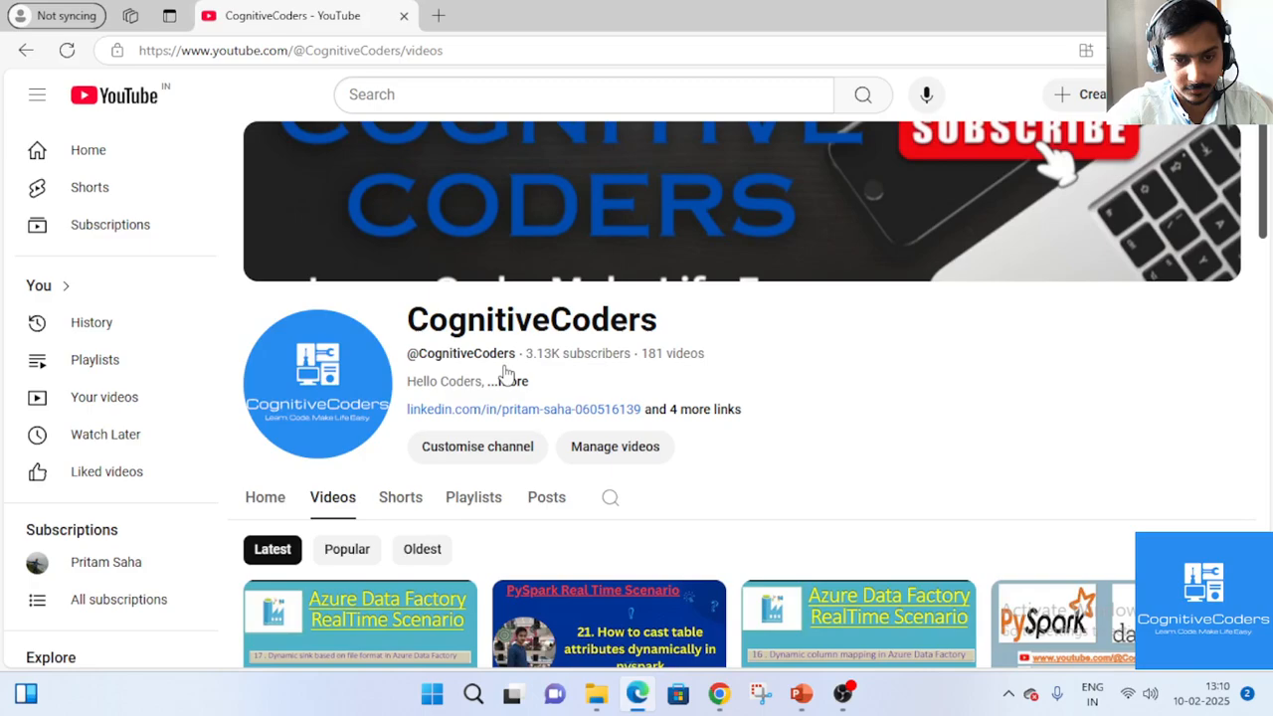